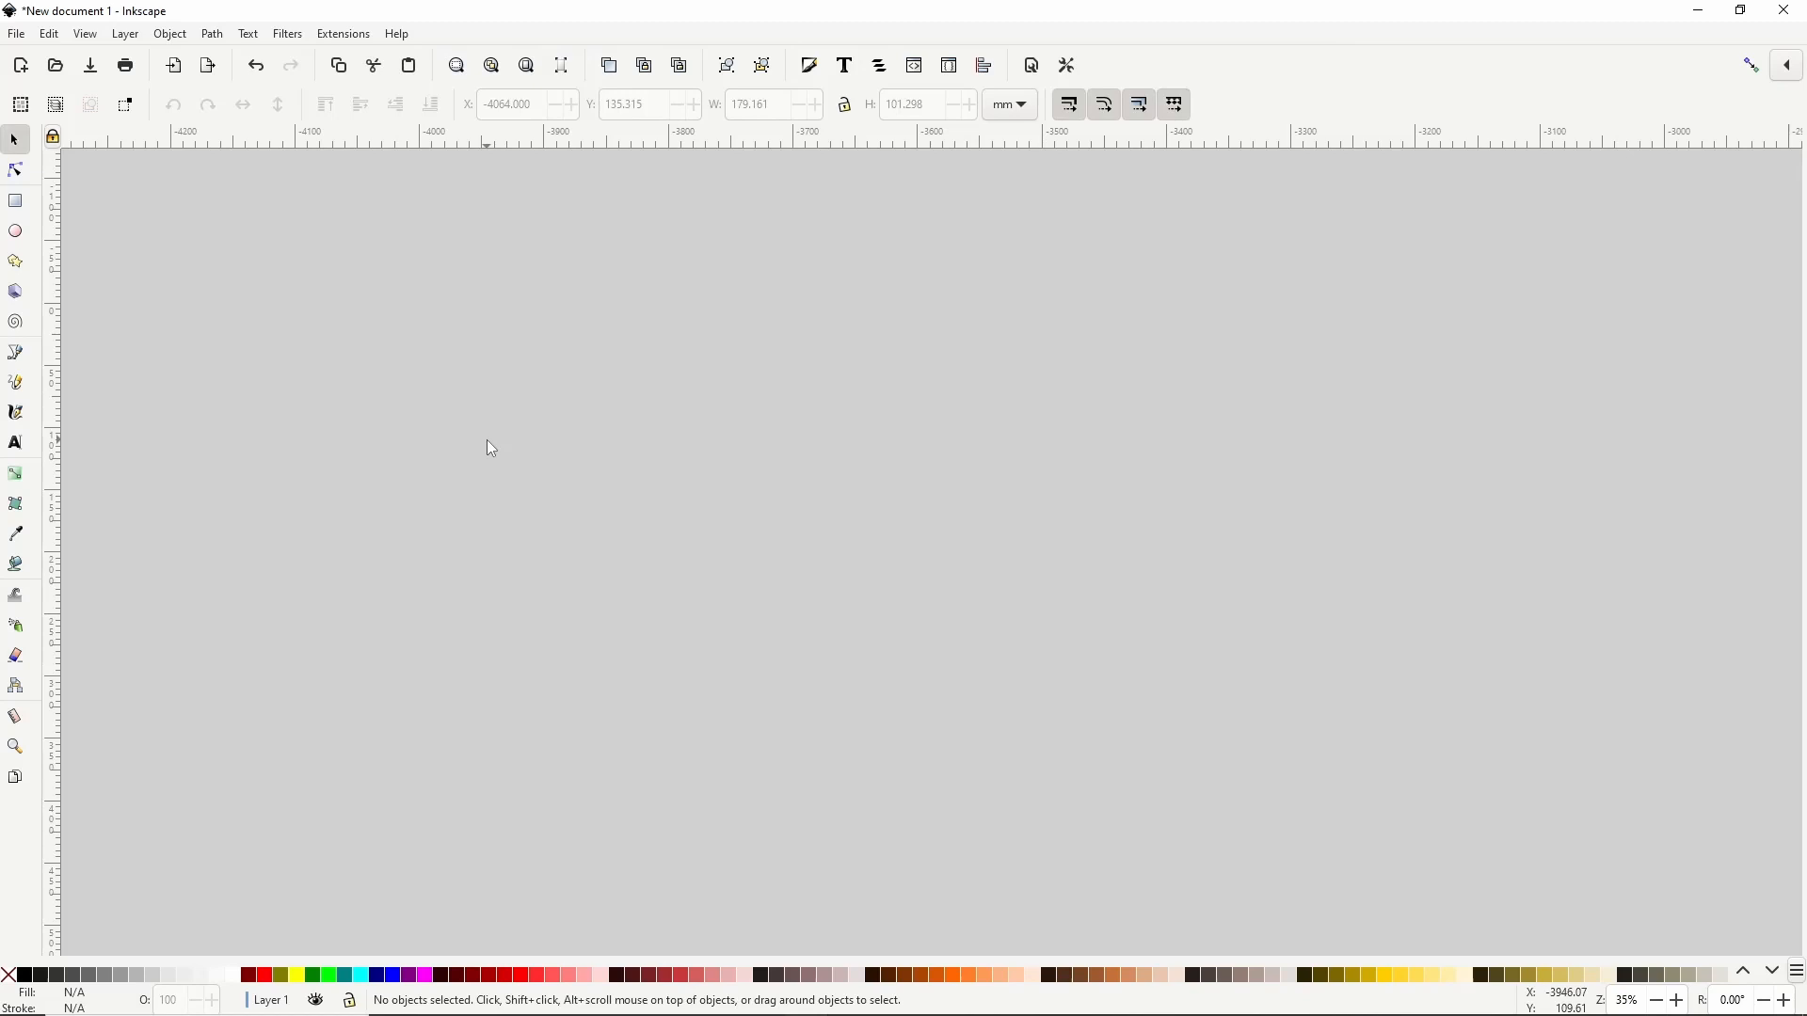
Step: Import the corgi image as an embedded JPEG with its DPI from the file, and reposition it on the canvas
click(17, 34)
click(116, 270)
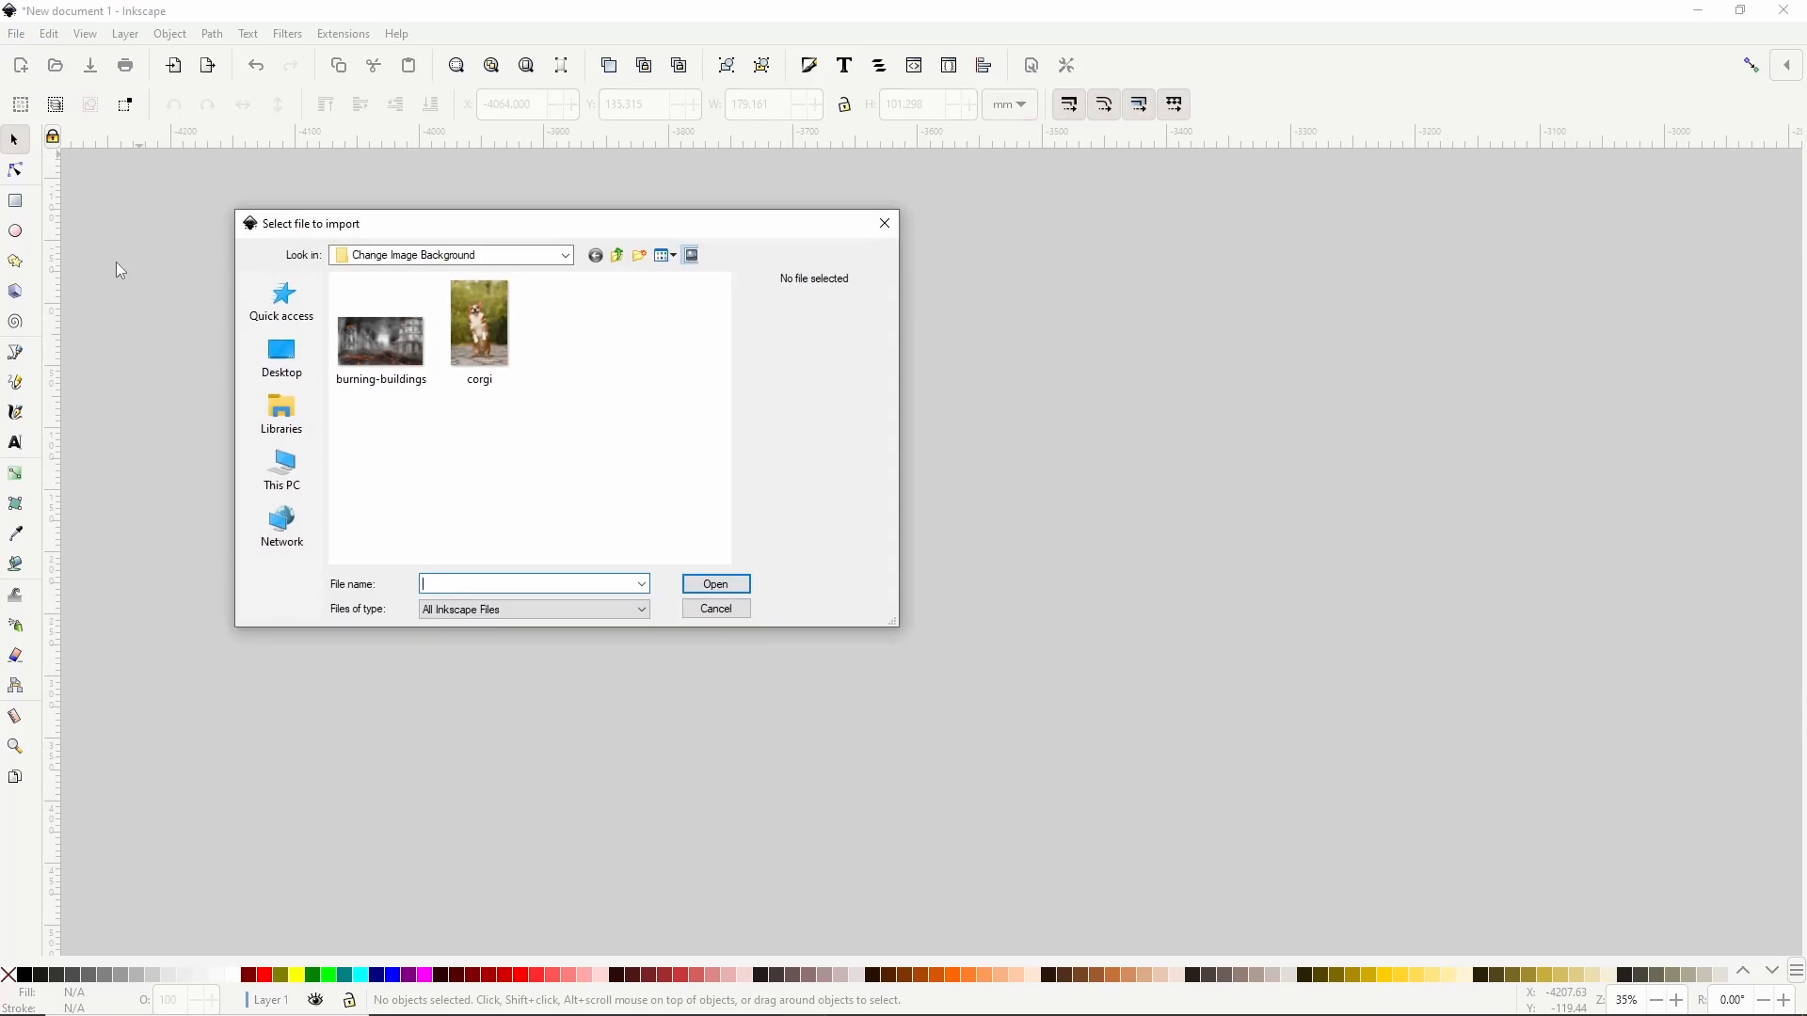
click(388, 341)
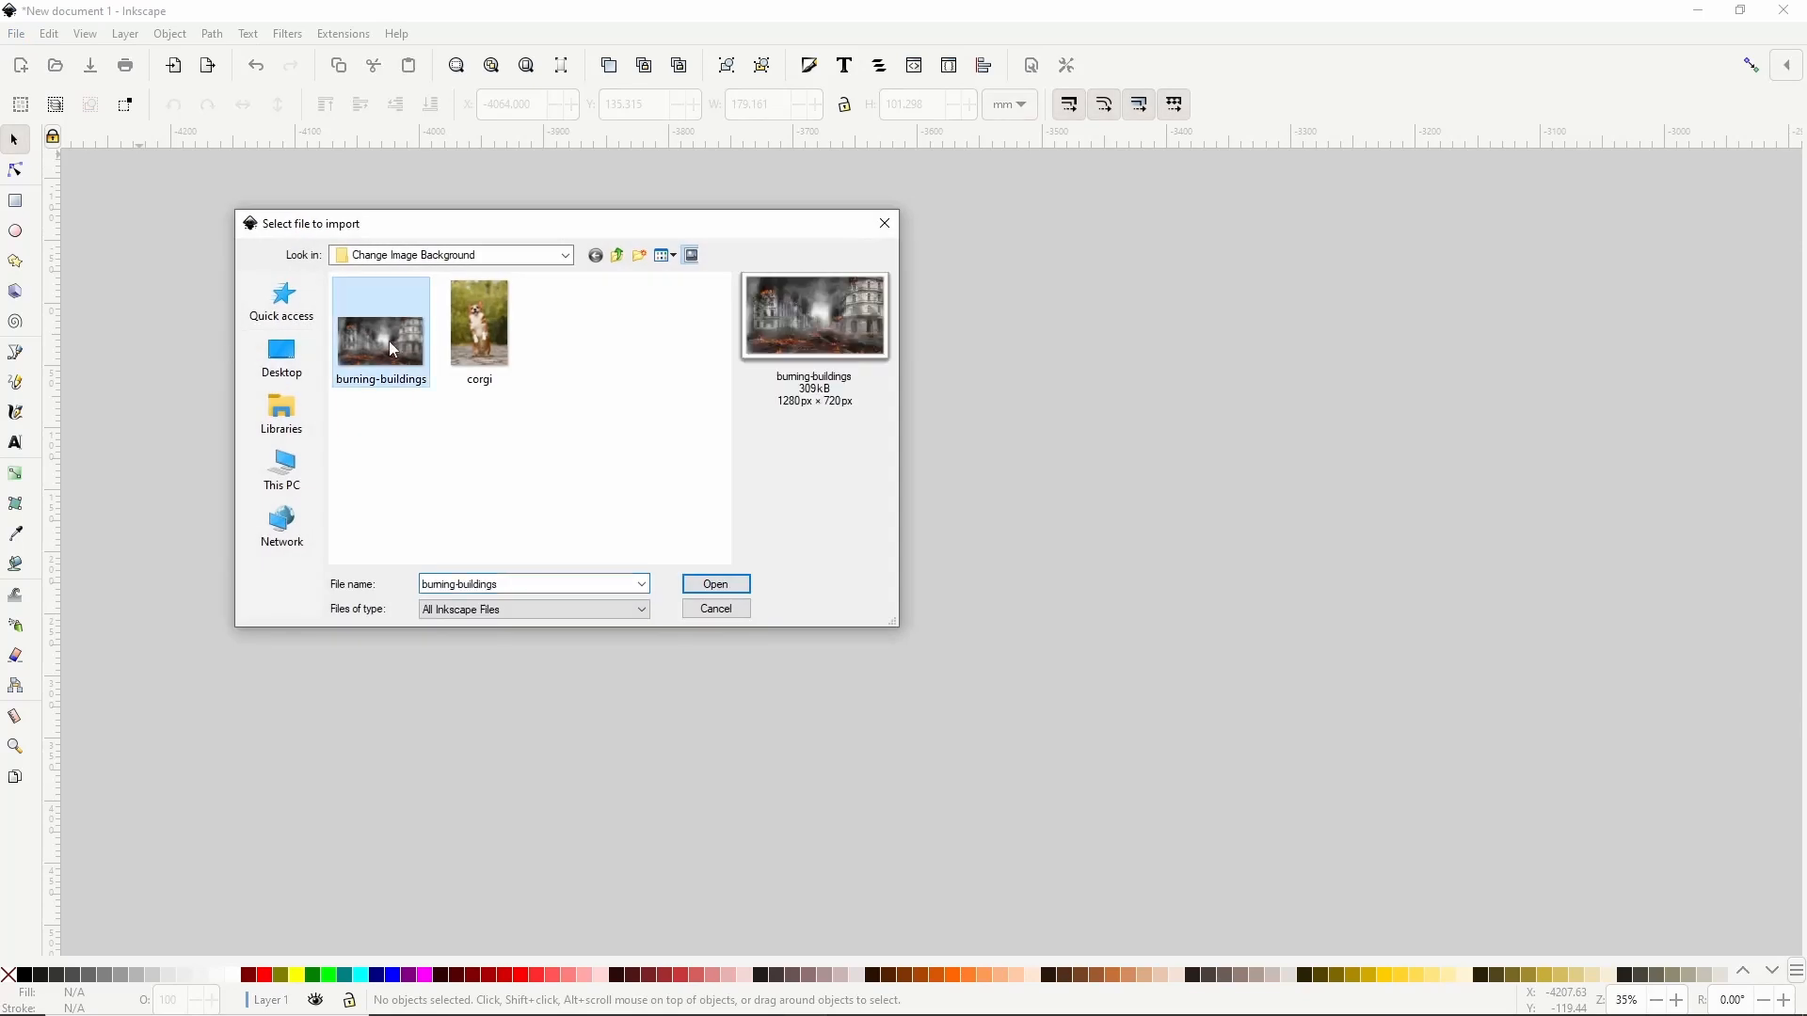
click(480, 362)
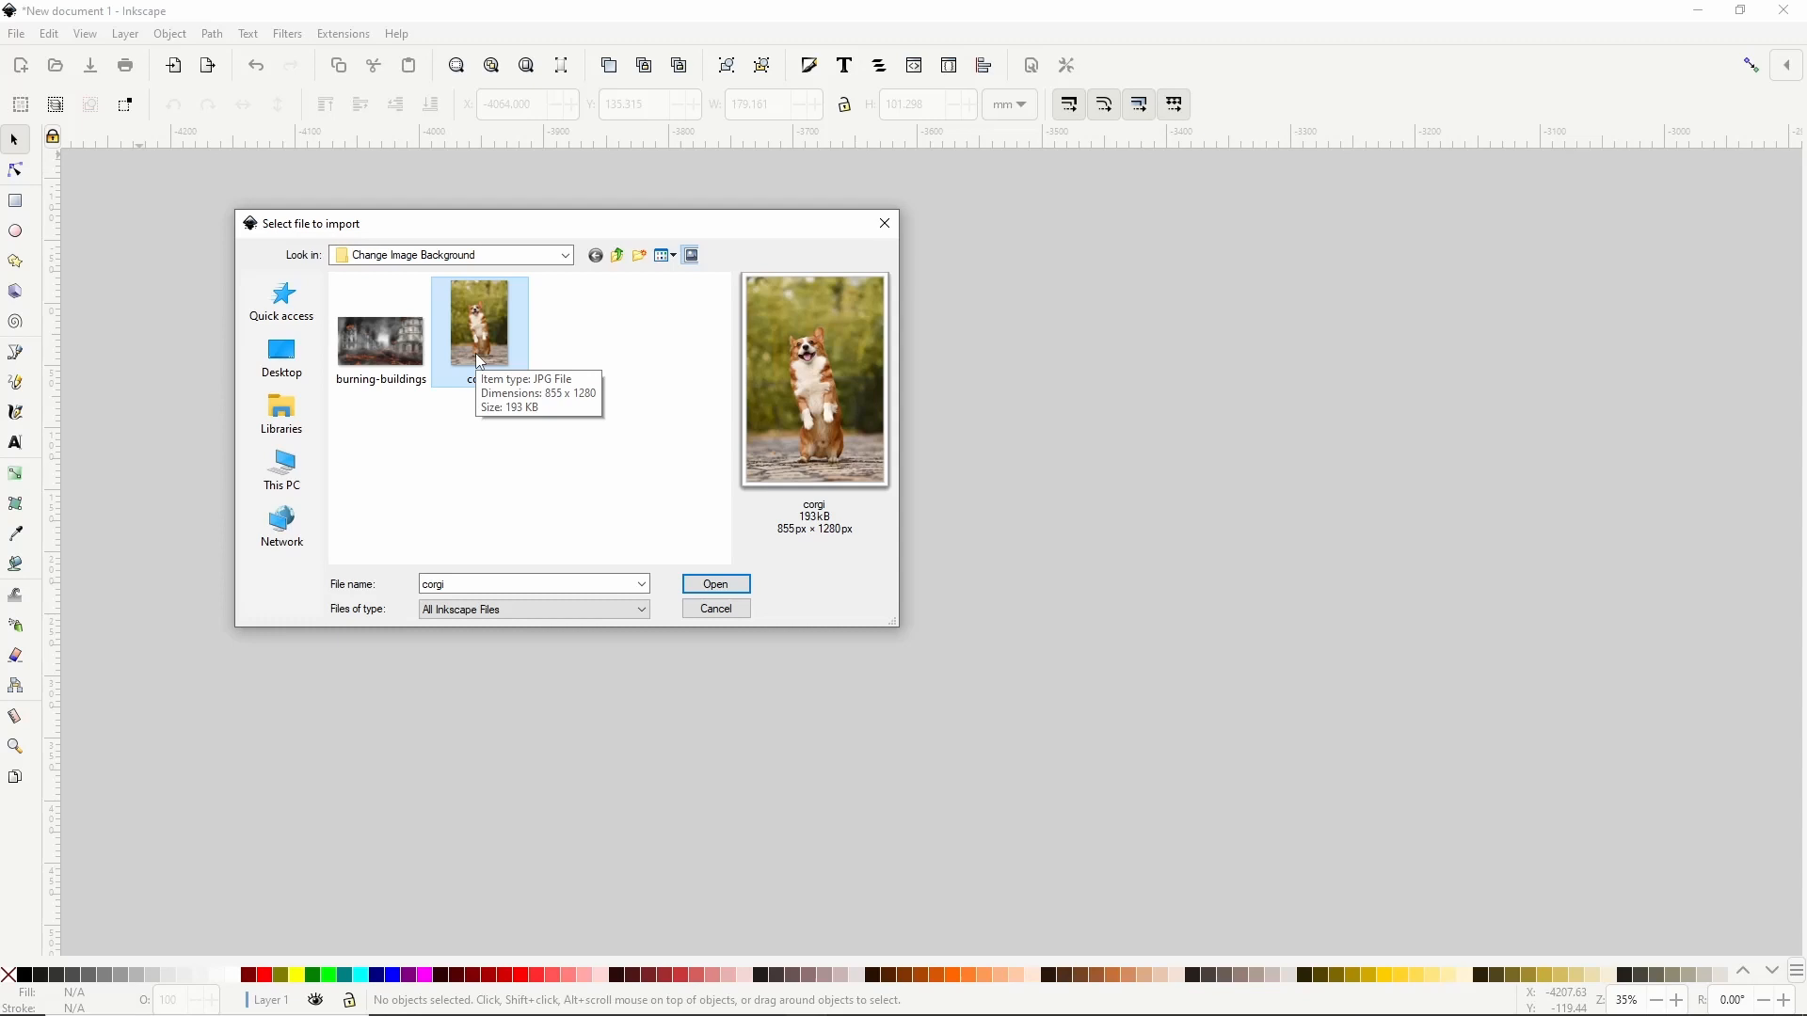
double_click(477, 355)
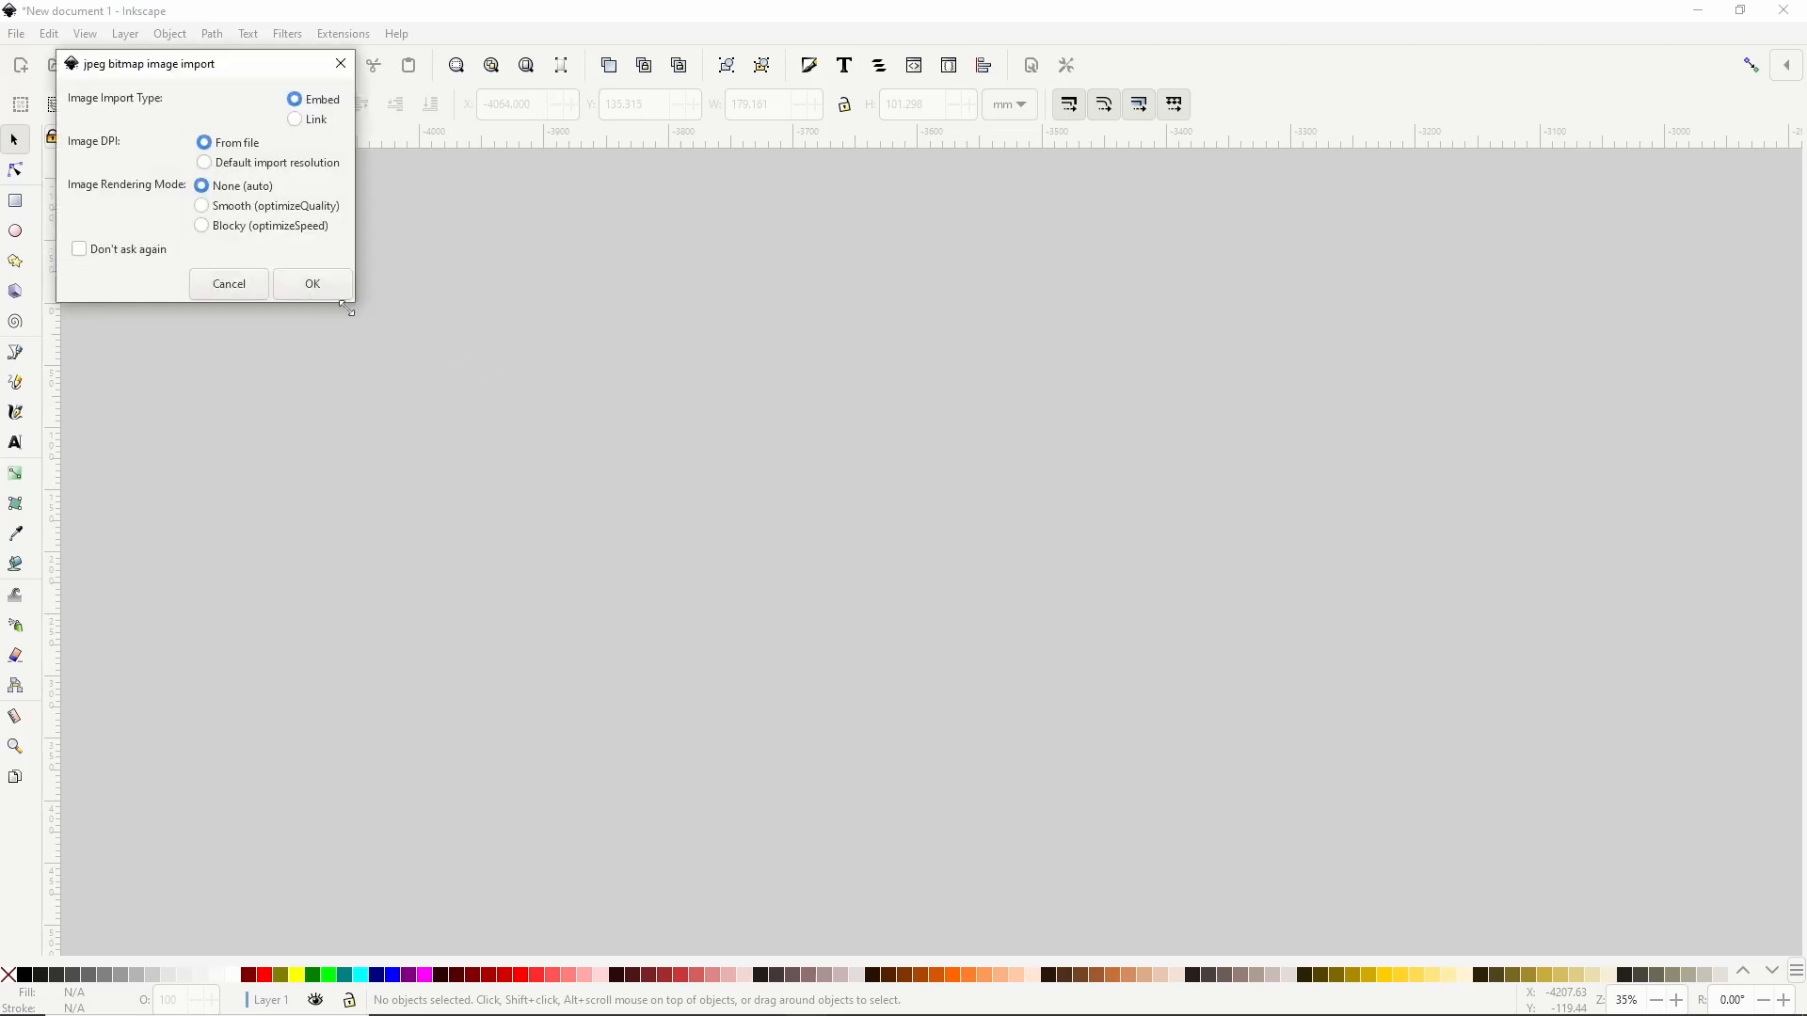
click(318, 285)
drag(419, 339, 413, 421)
Step: Import the burning-buildings image and place it to the right of the corgi photo with a gap between them
click(17, 35)
click(117, 275)
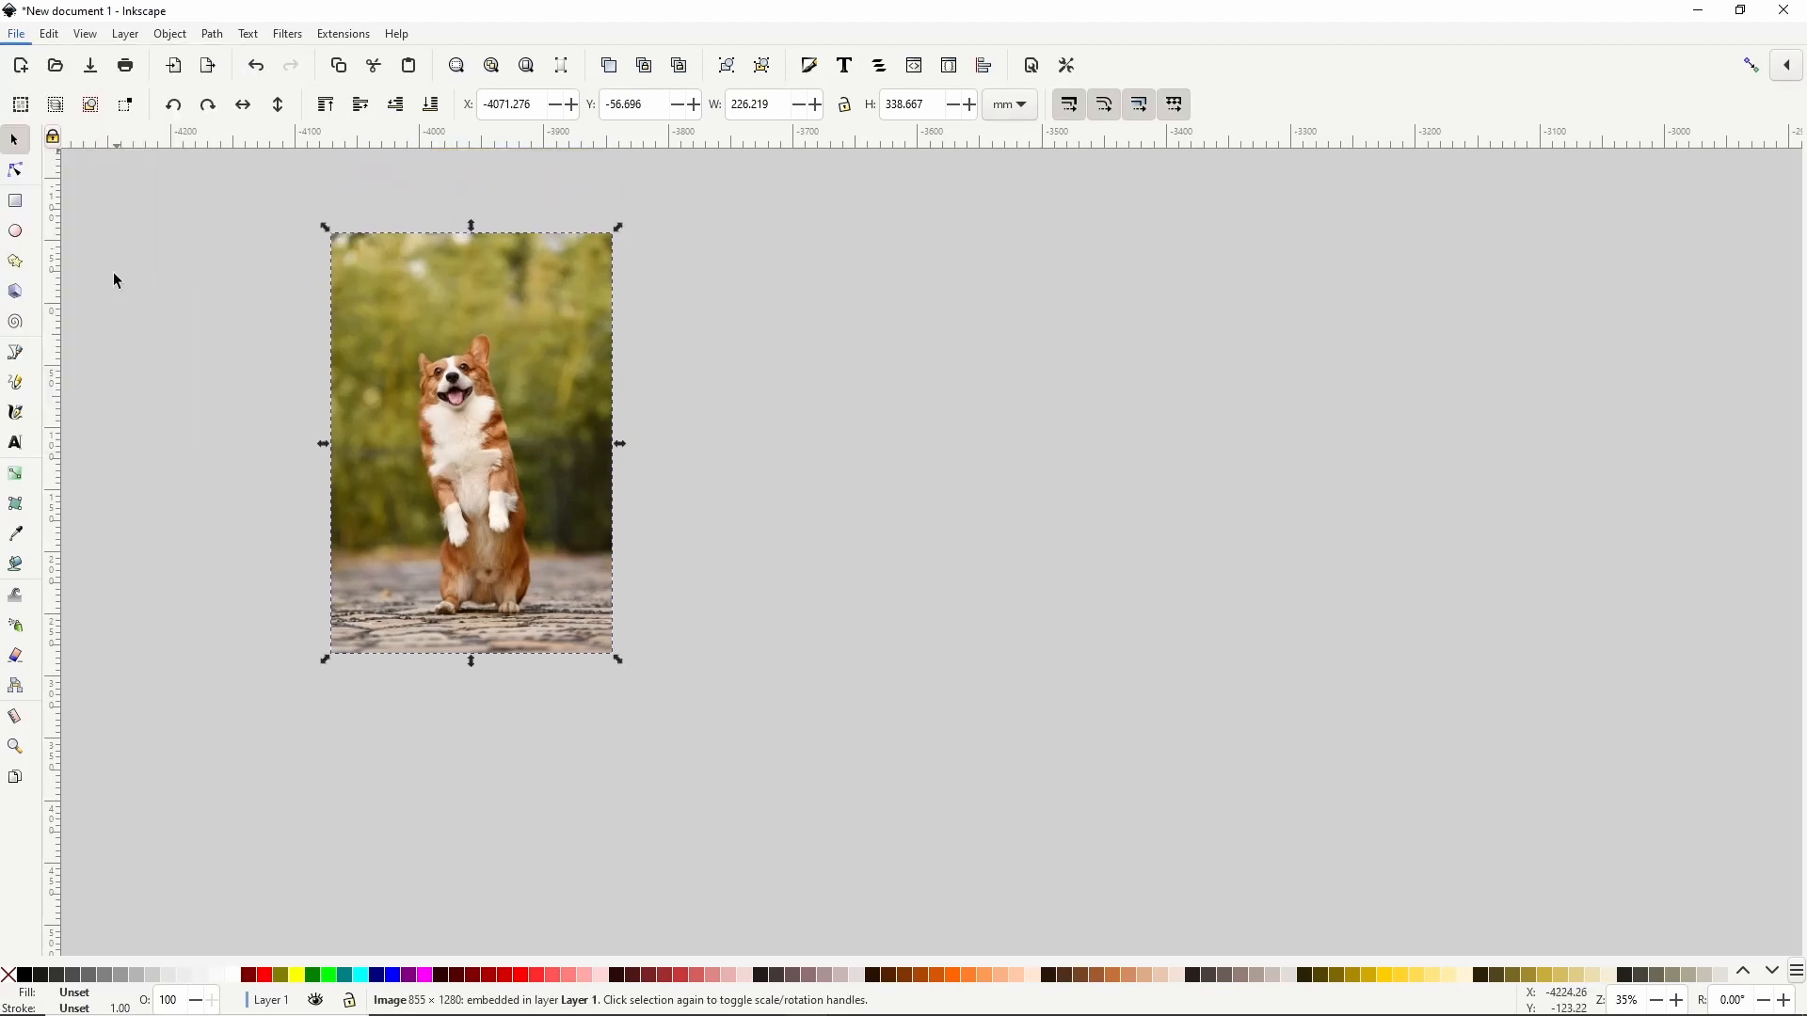
double_click(374, 345)
click(341, 309)
drag(595, 422, 1409, 500)
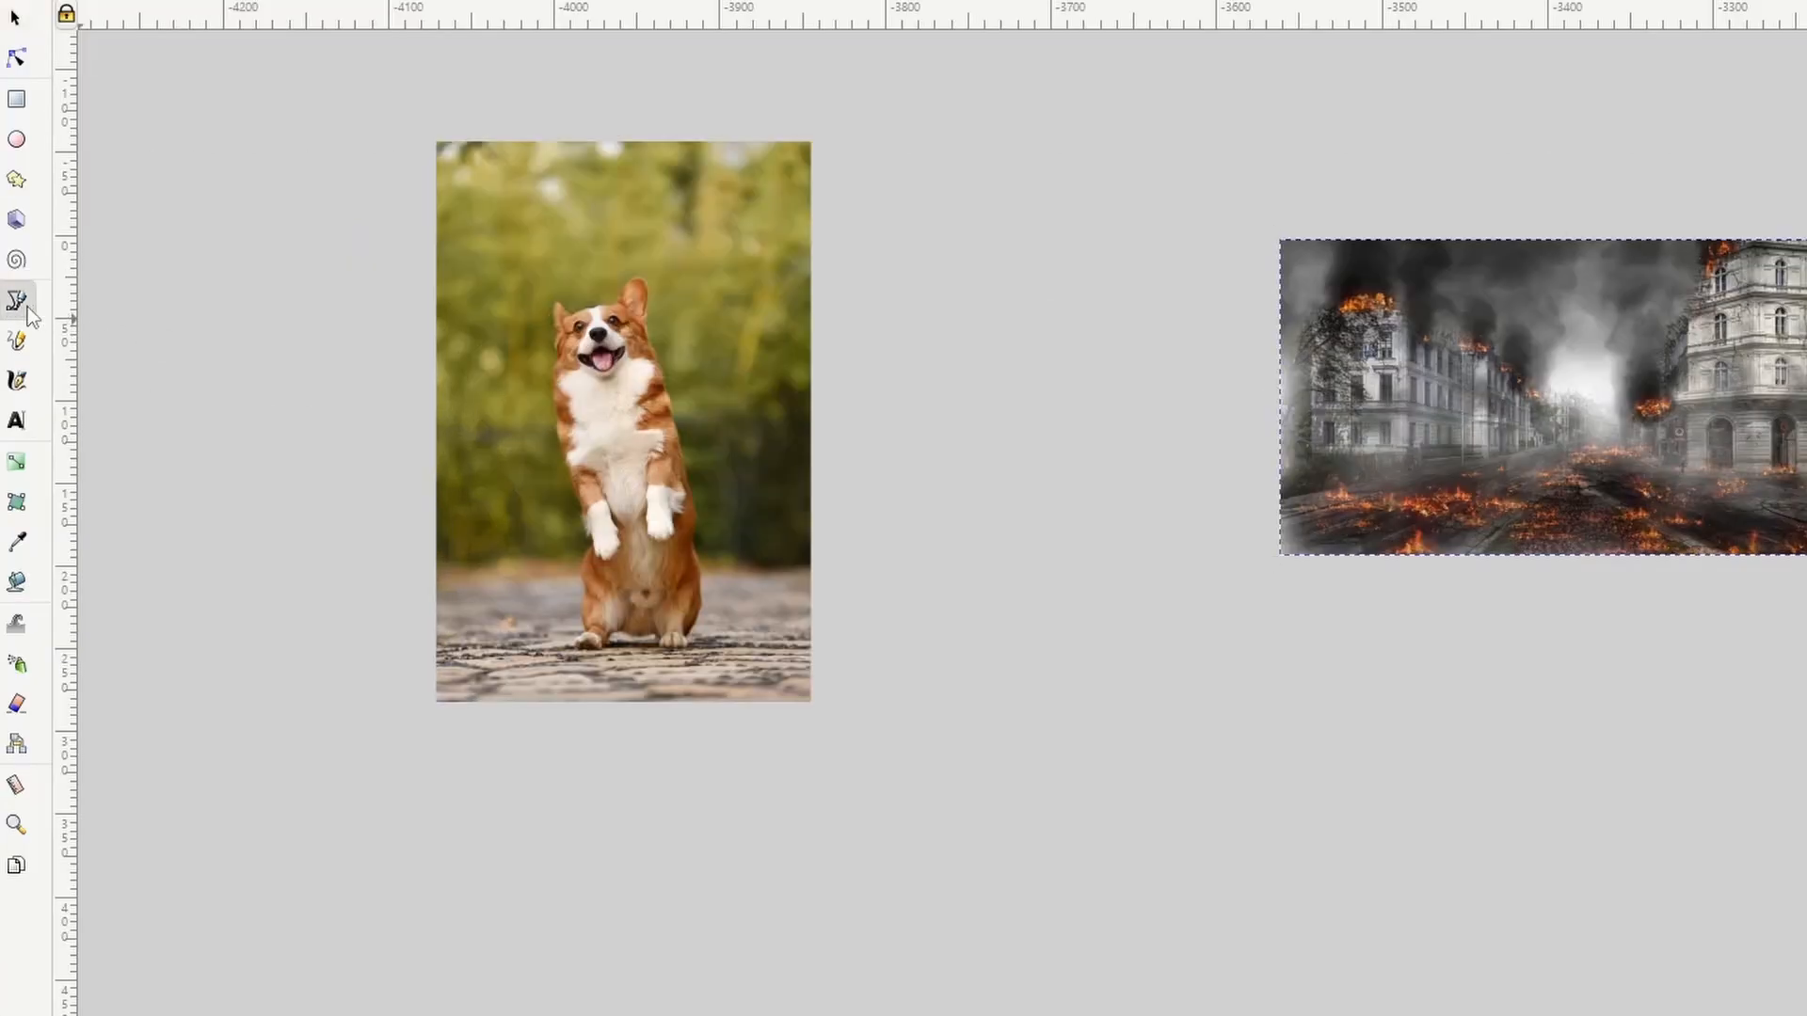
Step: Begin a BSpline path at the top of the corgi's head and trace the left ear and left side down to the raised paw
click(21, 303)
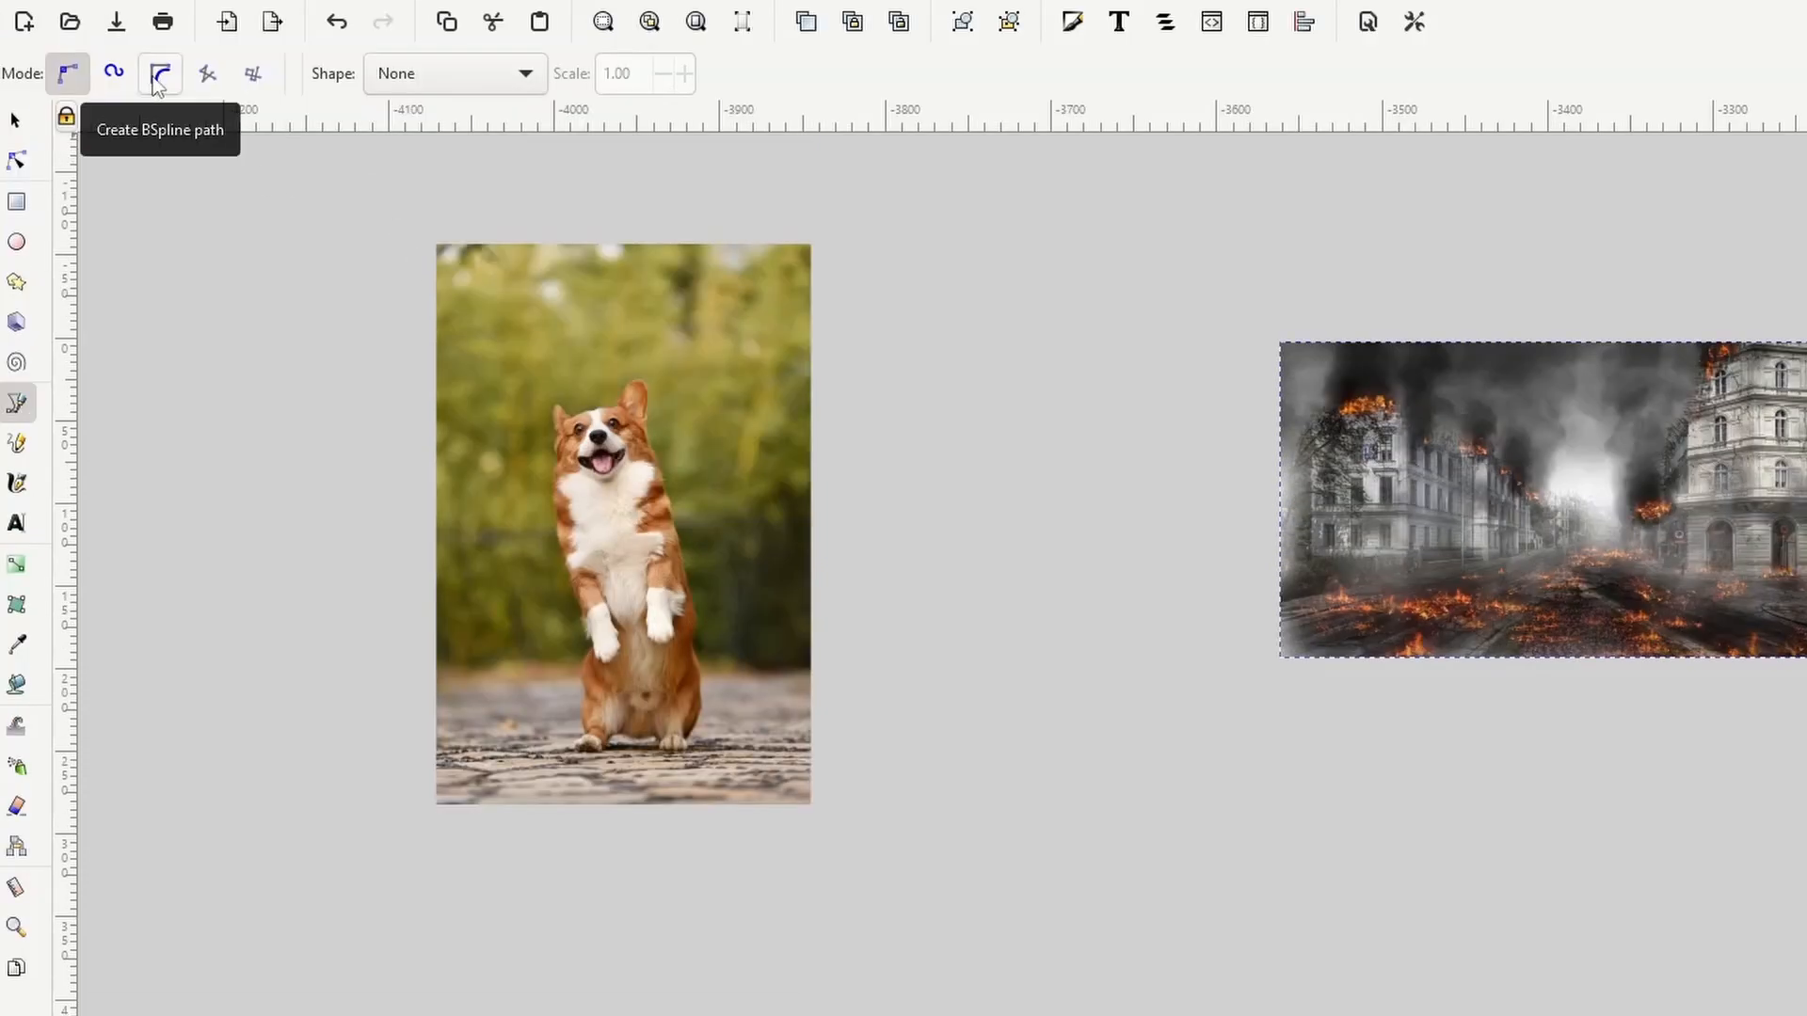
click(158, 81)
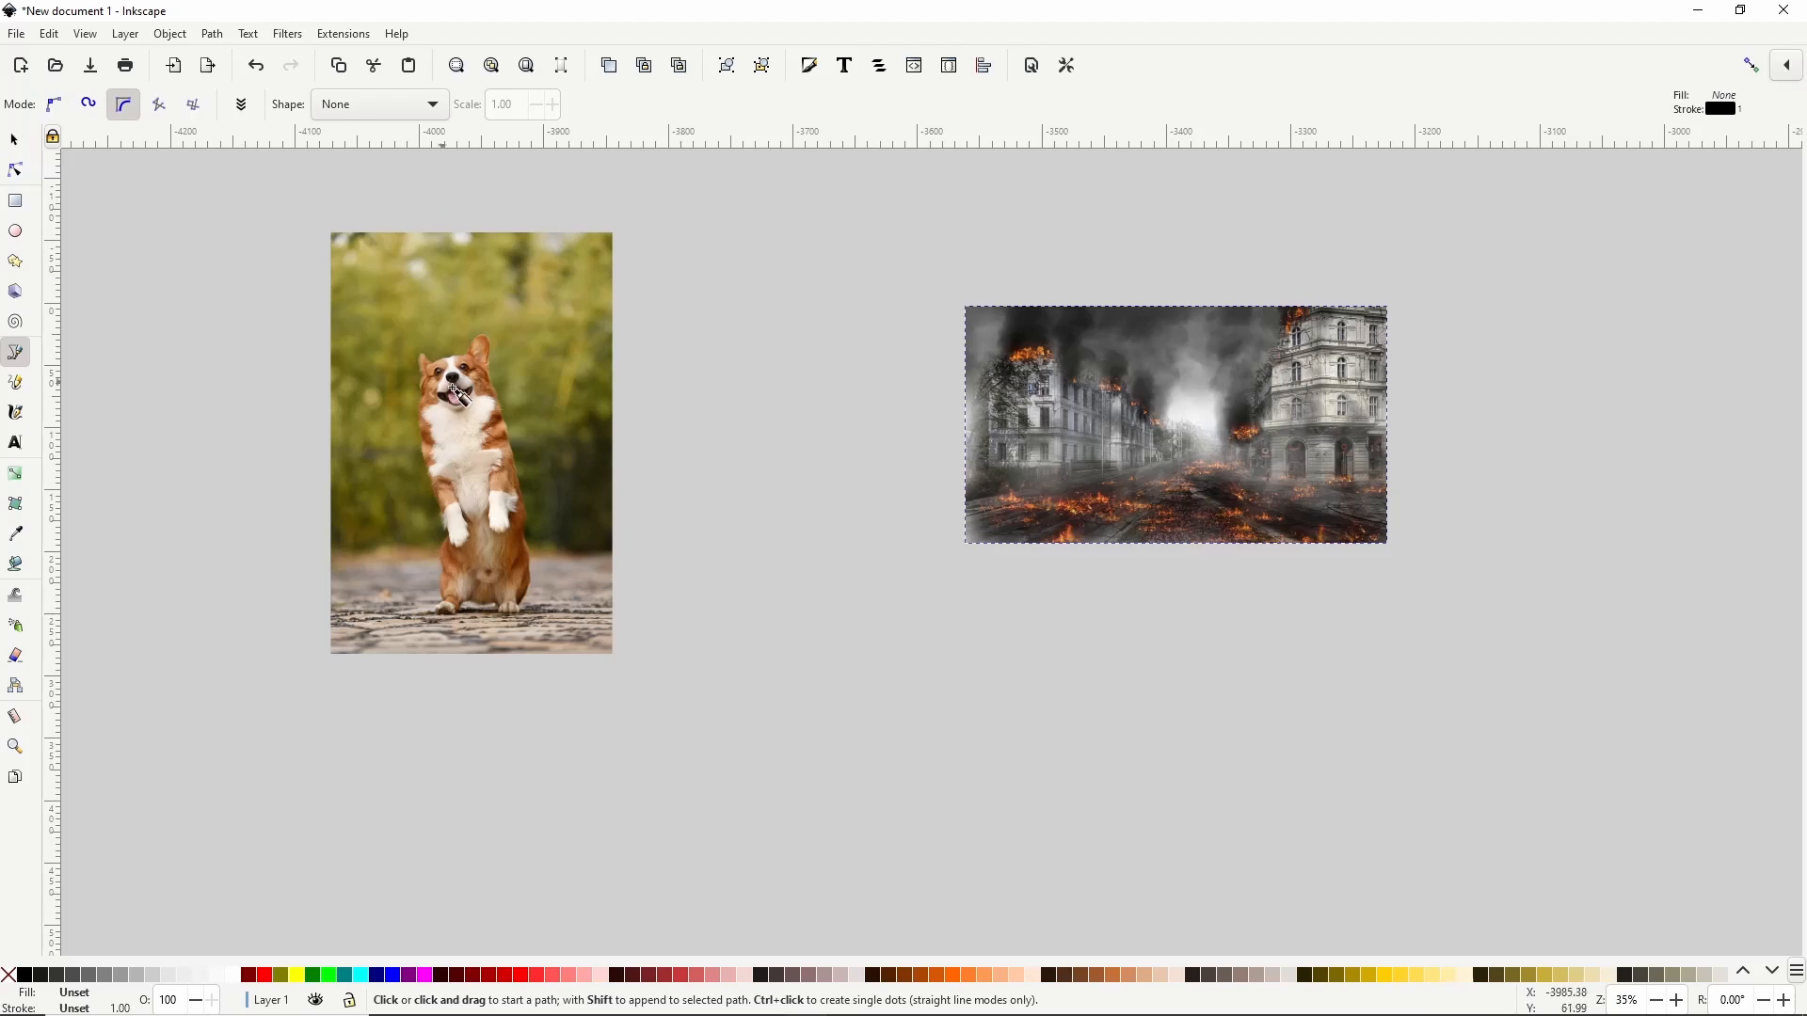
ctrl+scroll(481, 414, up, 2)
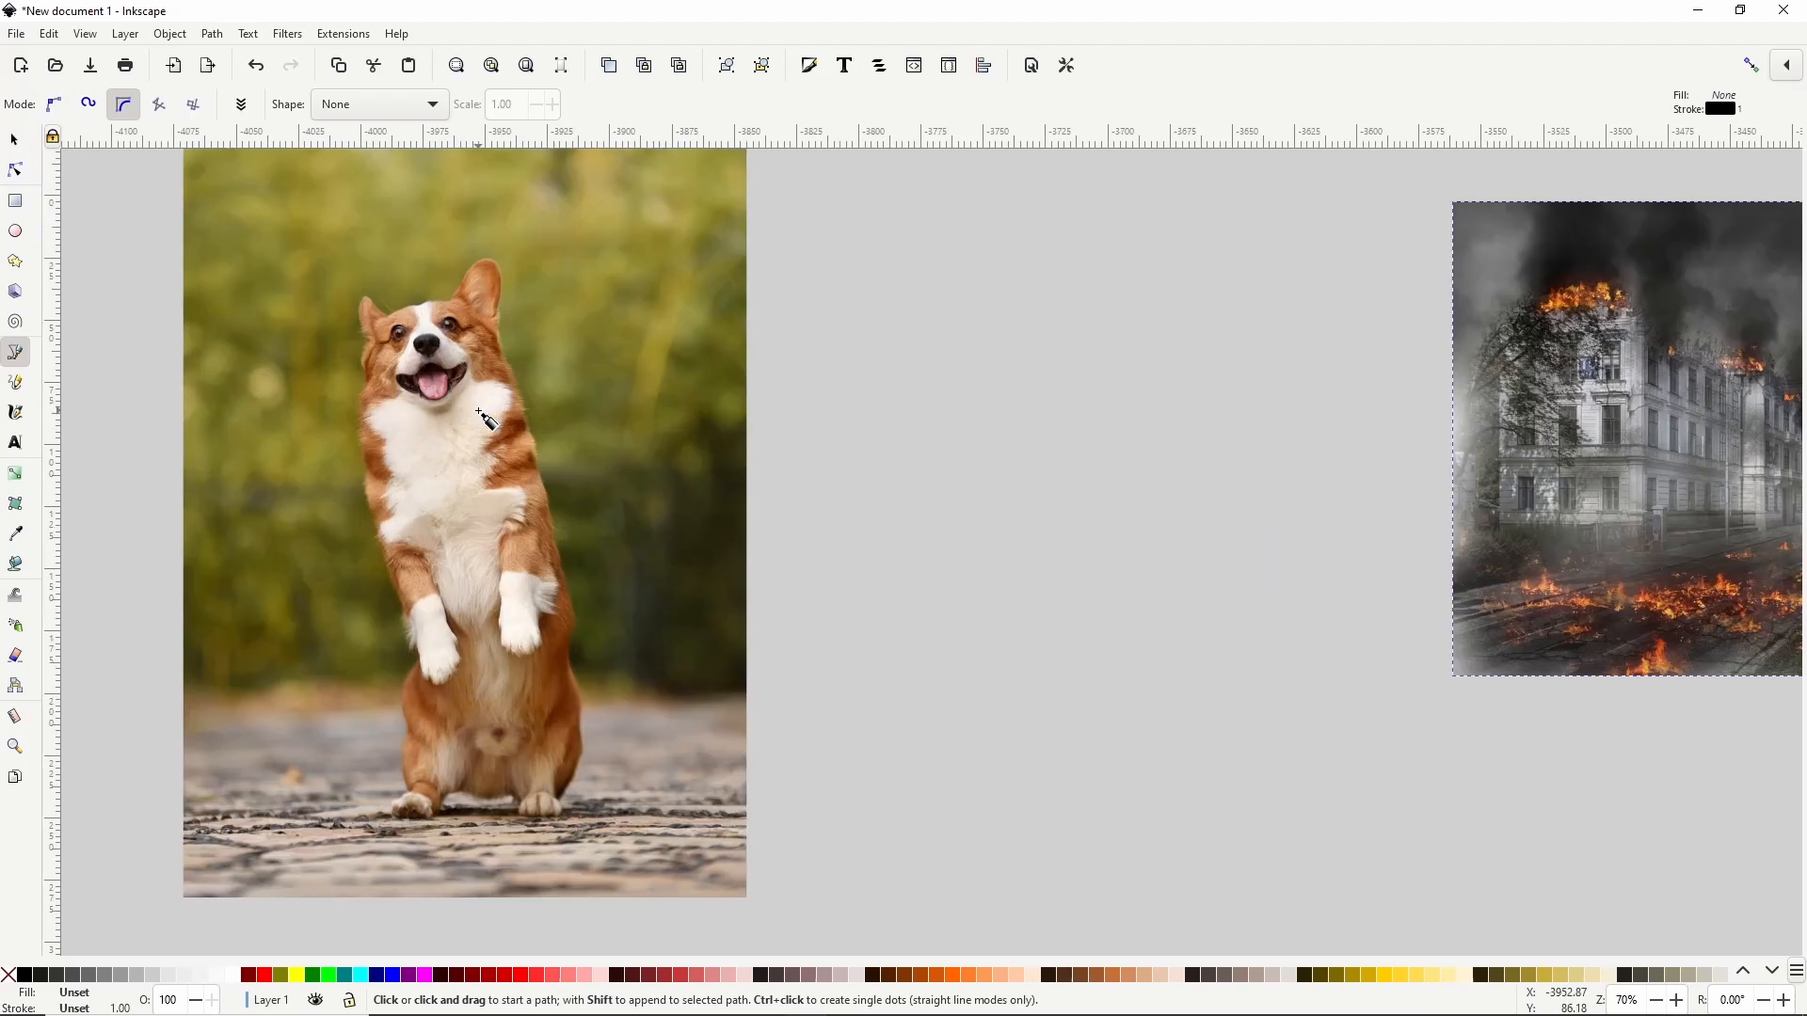
ctrl+scroll(481, 414, up, 2)
drag(484, 405, 591, 506)
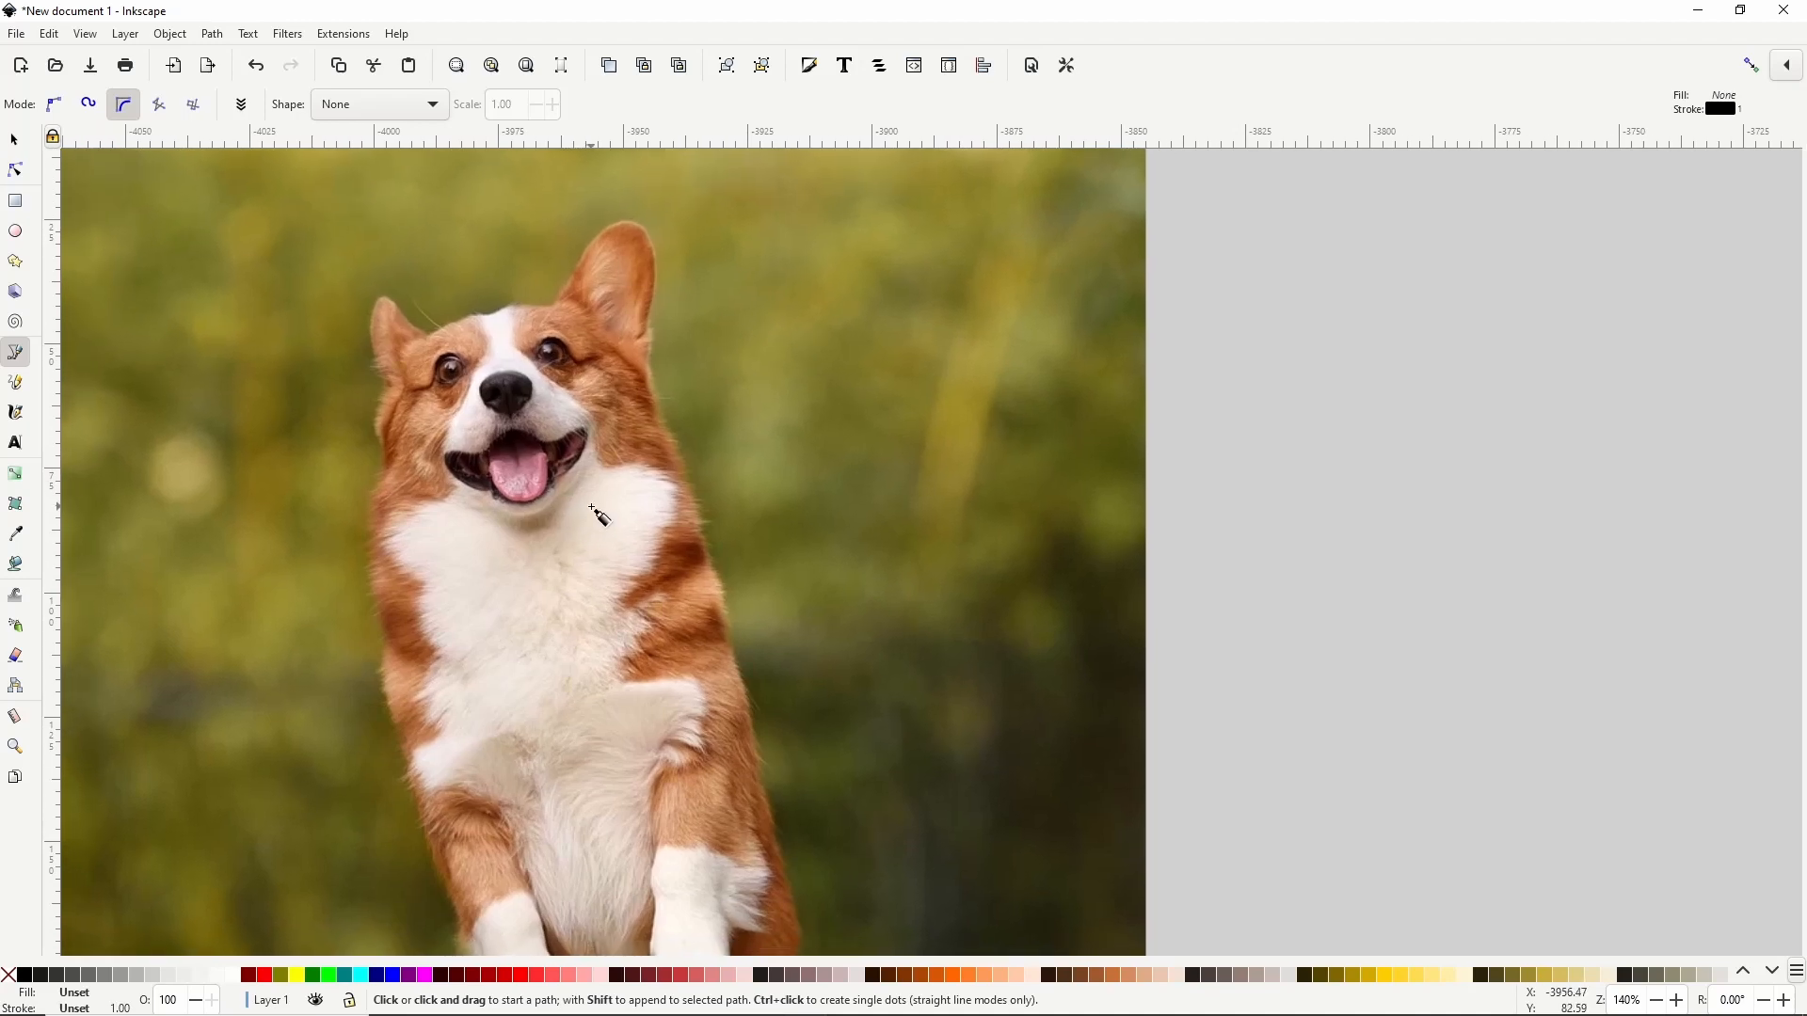
click(480, 320)
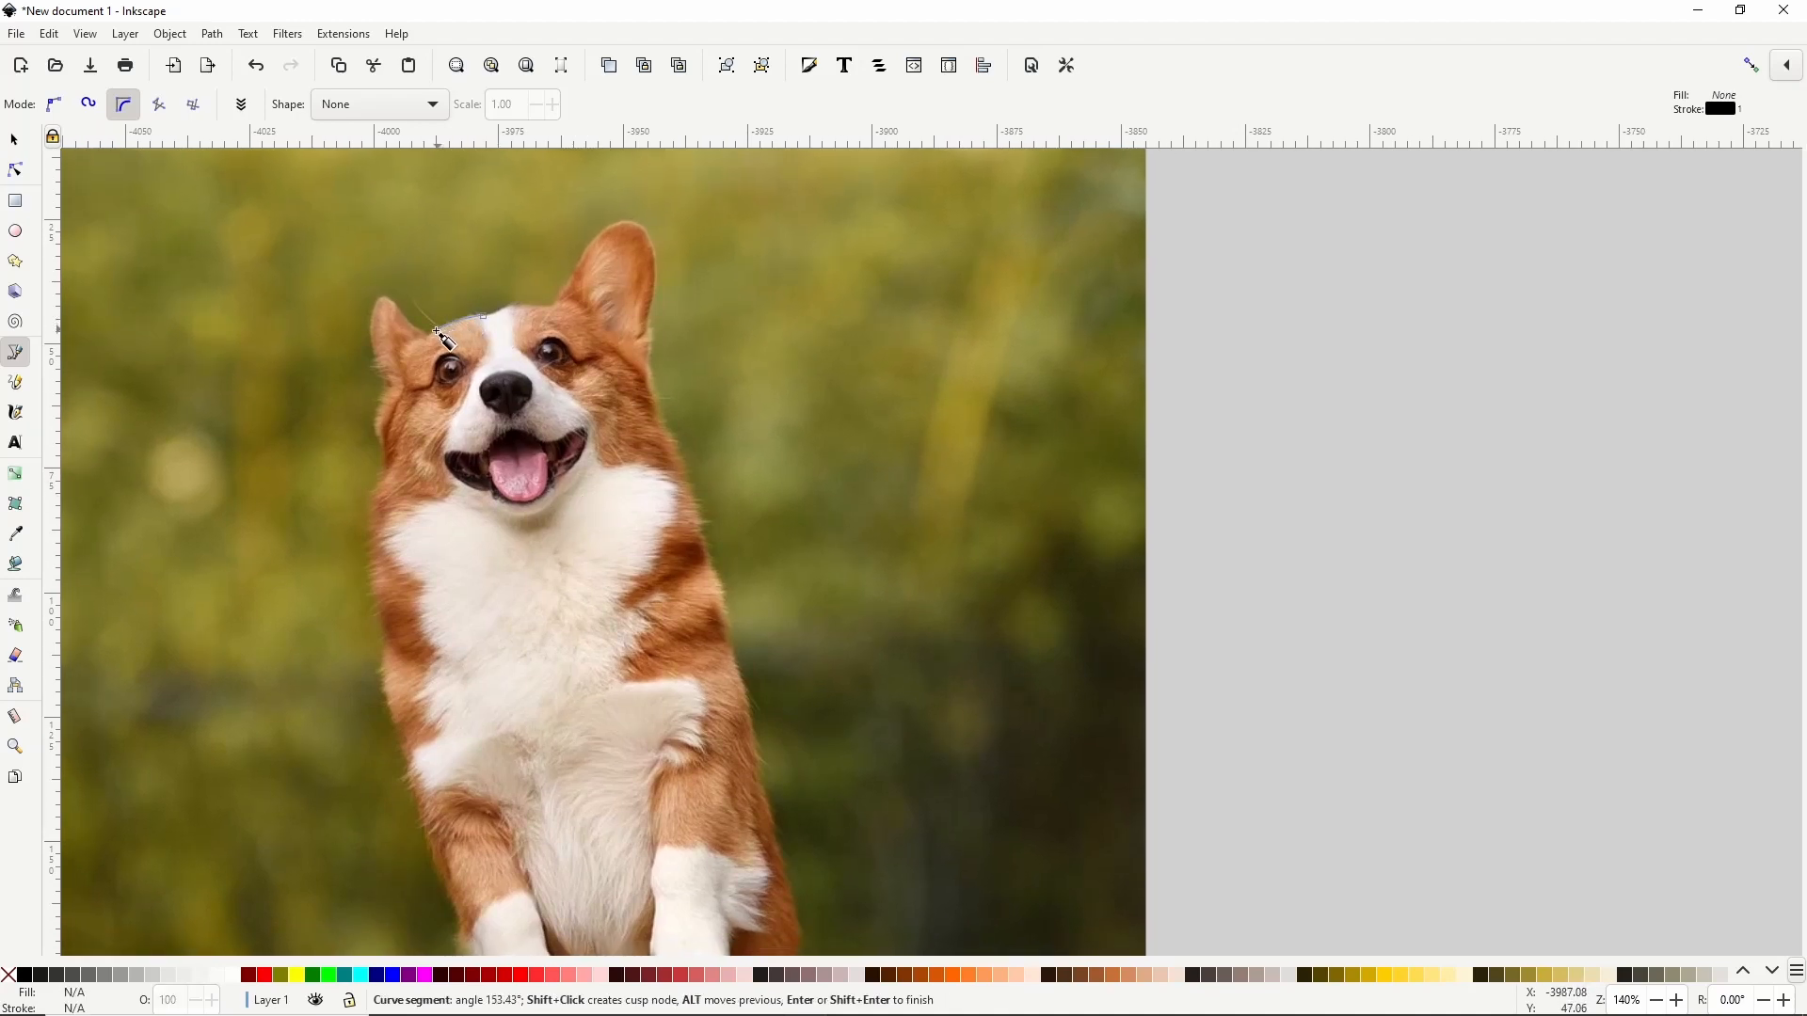
click(376, 299)
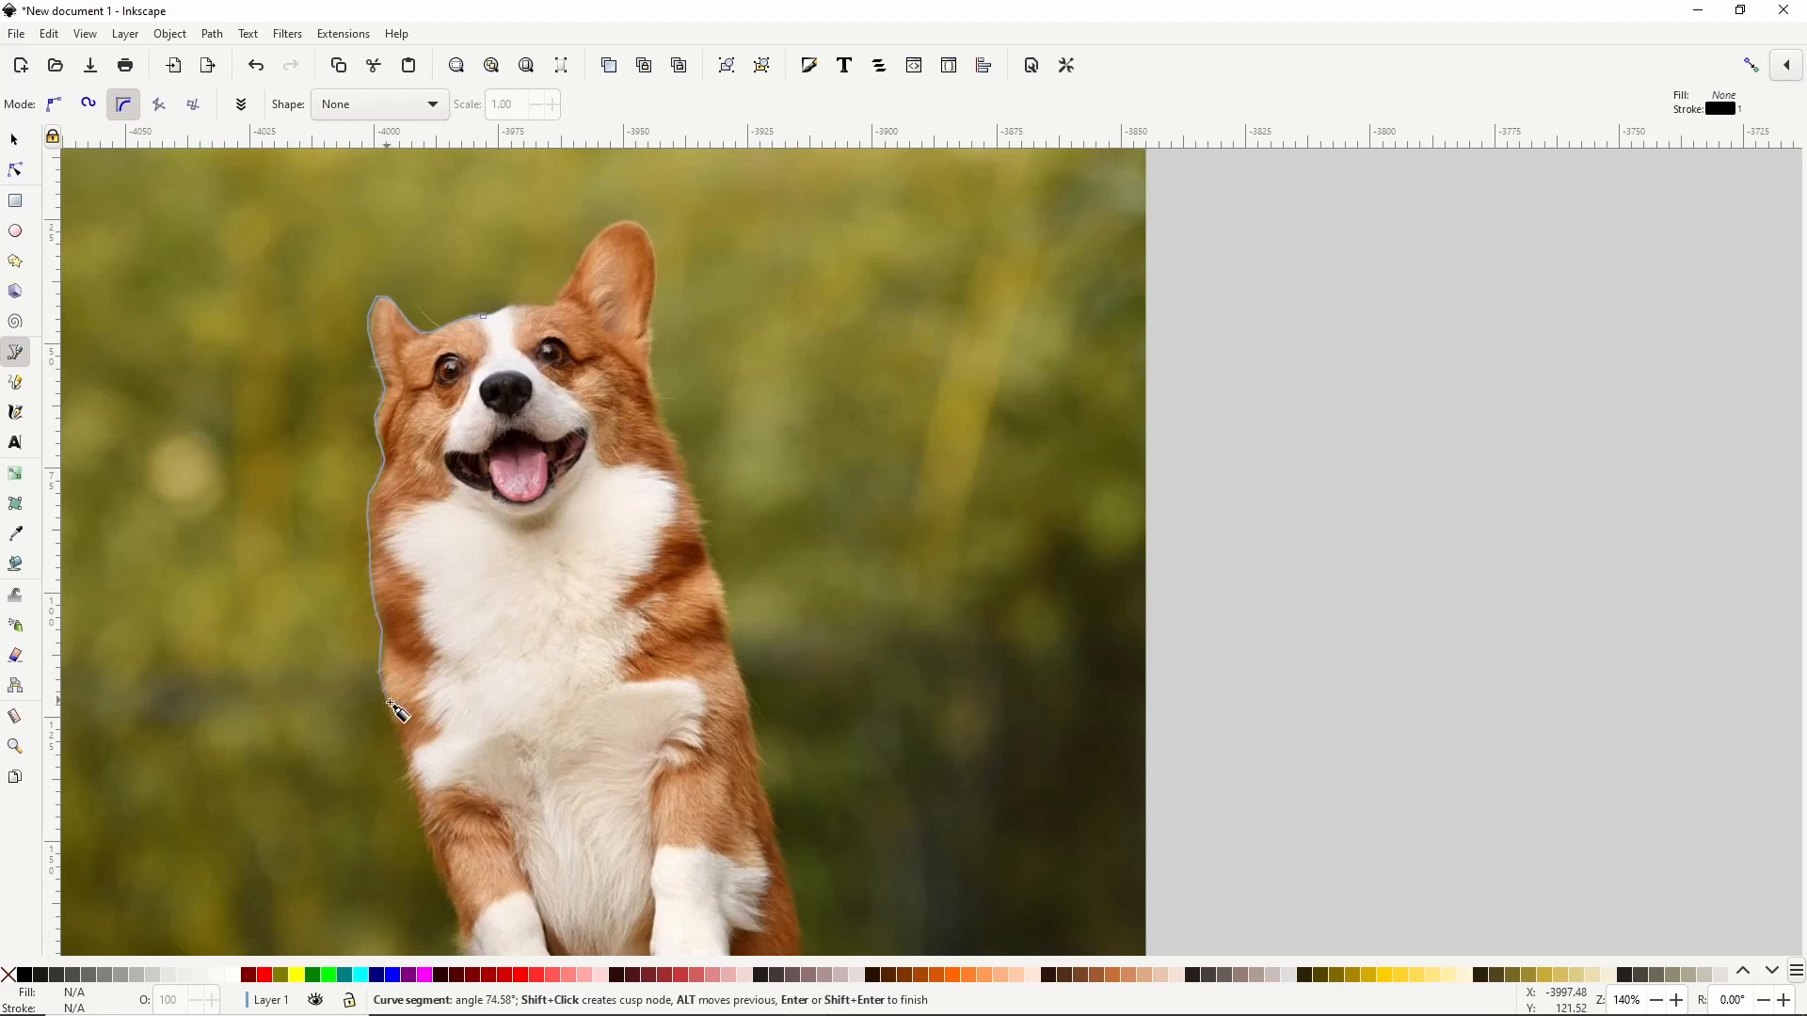
scroll(438, 828, down, 5)
click(499, 656)
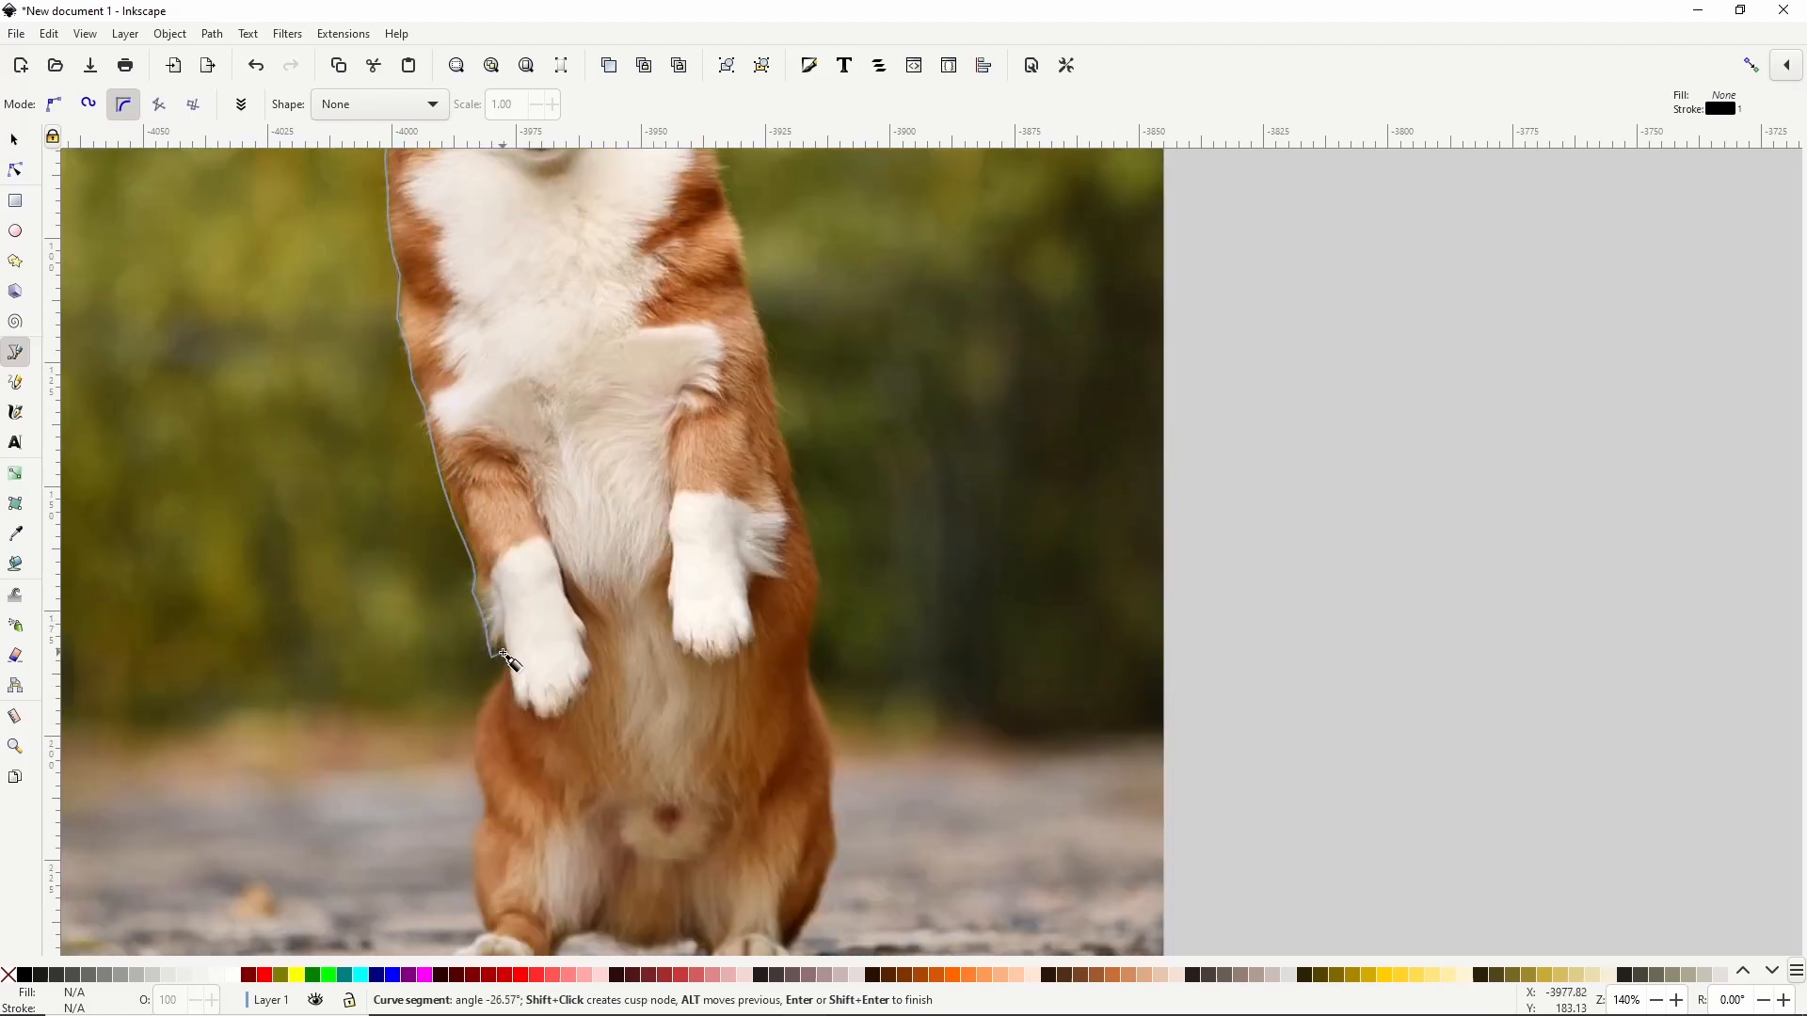
Step: Continue the BSpline outline down the left hip, around both hind feet and up the corgi's right hip
scroll(484, 831, down, 3)
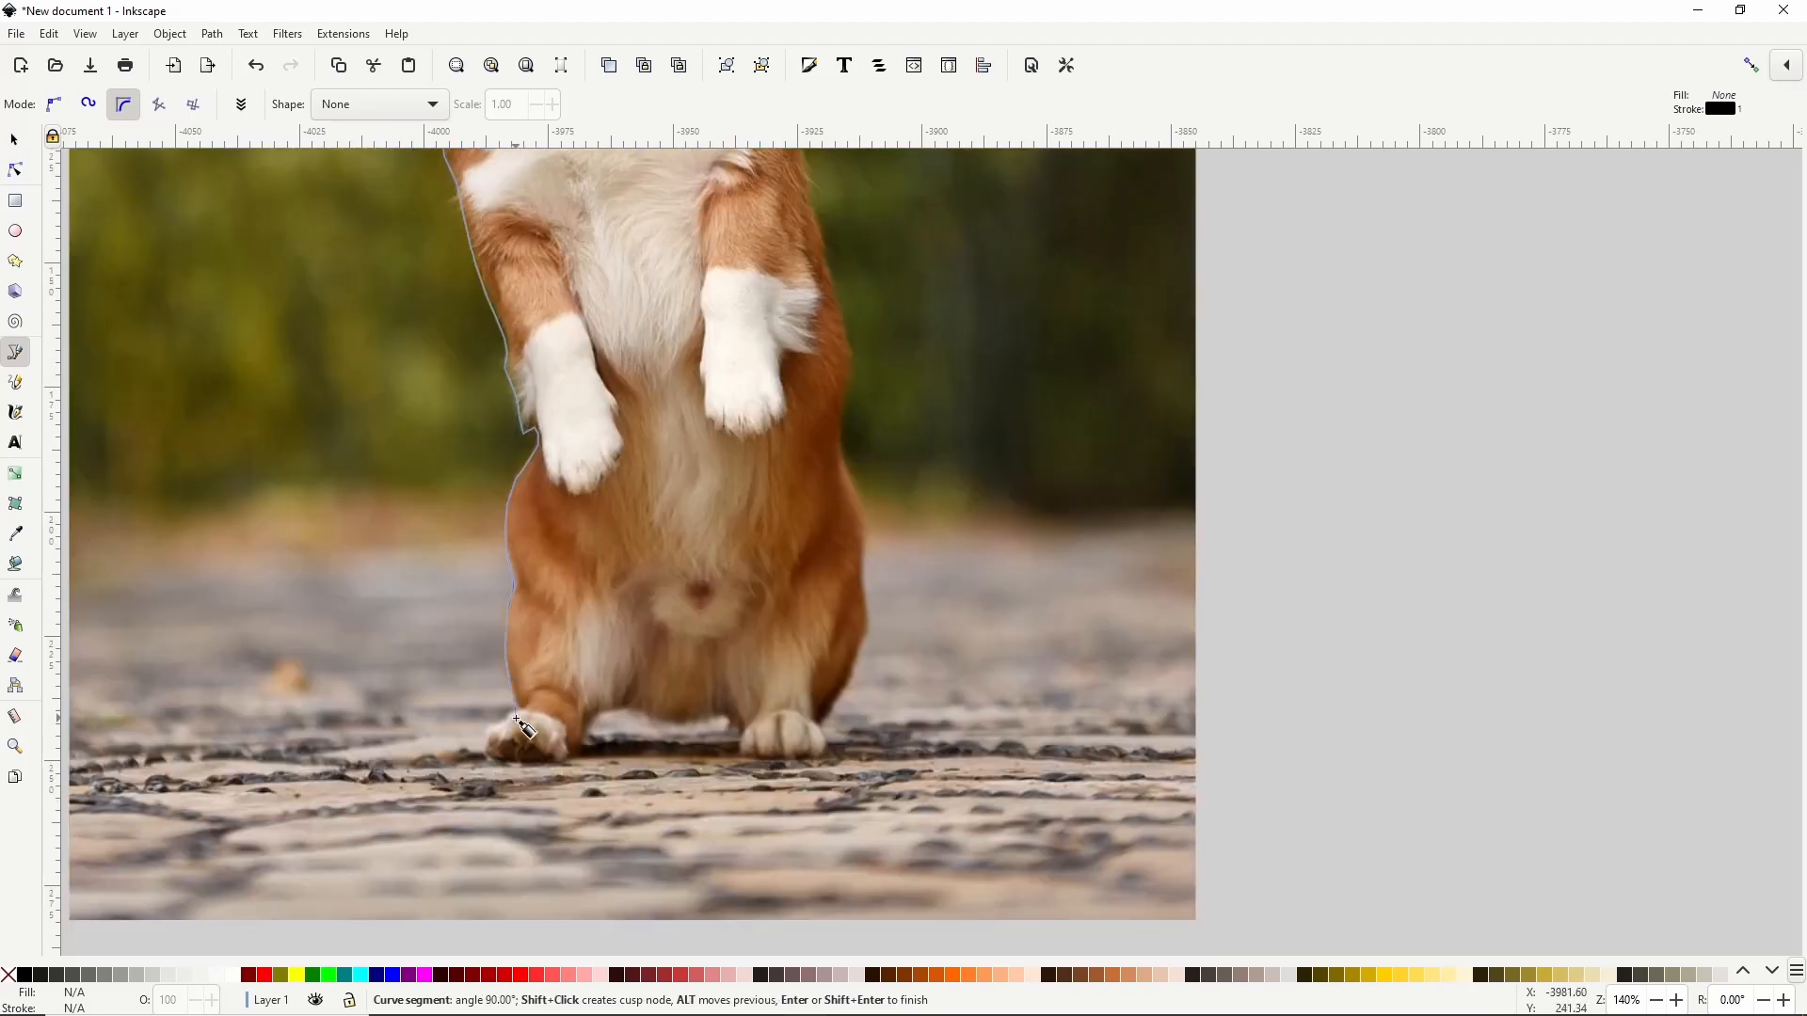
click(488, 756)
click(595, 713)
click(736, 721)
click(742, 752)
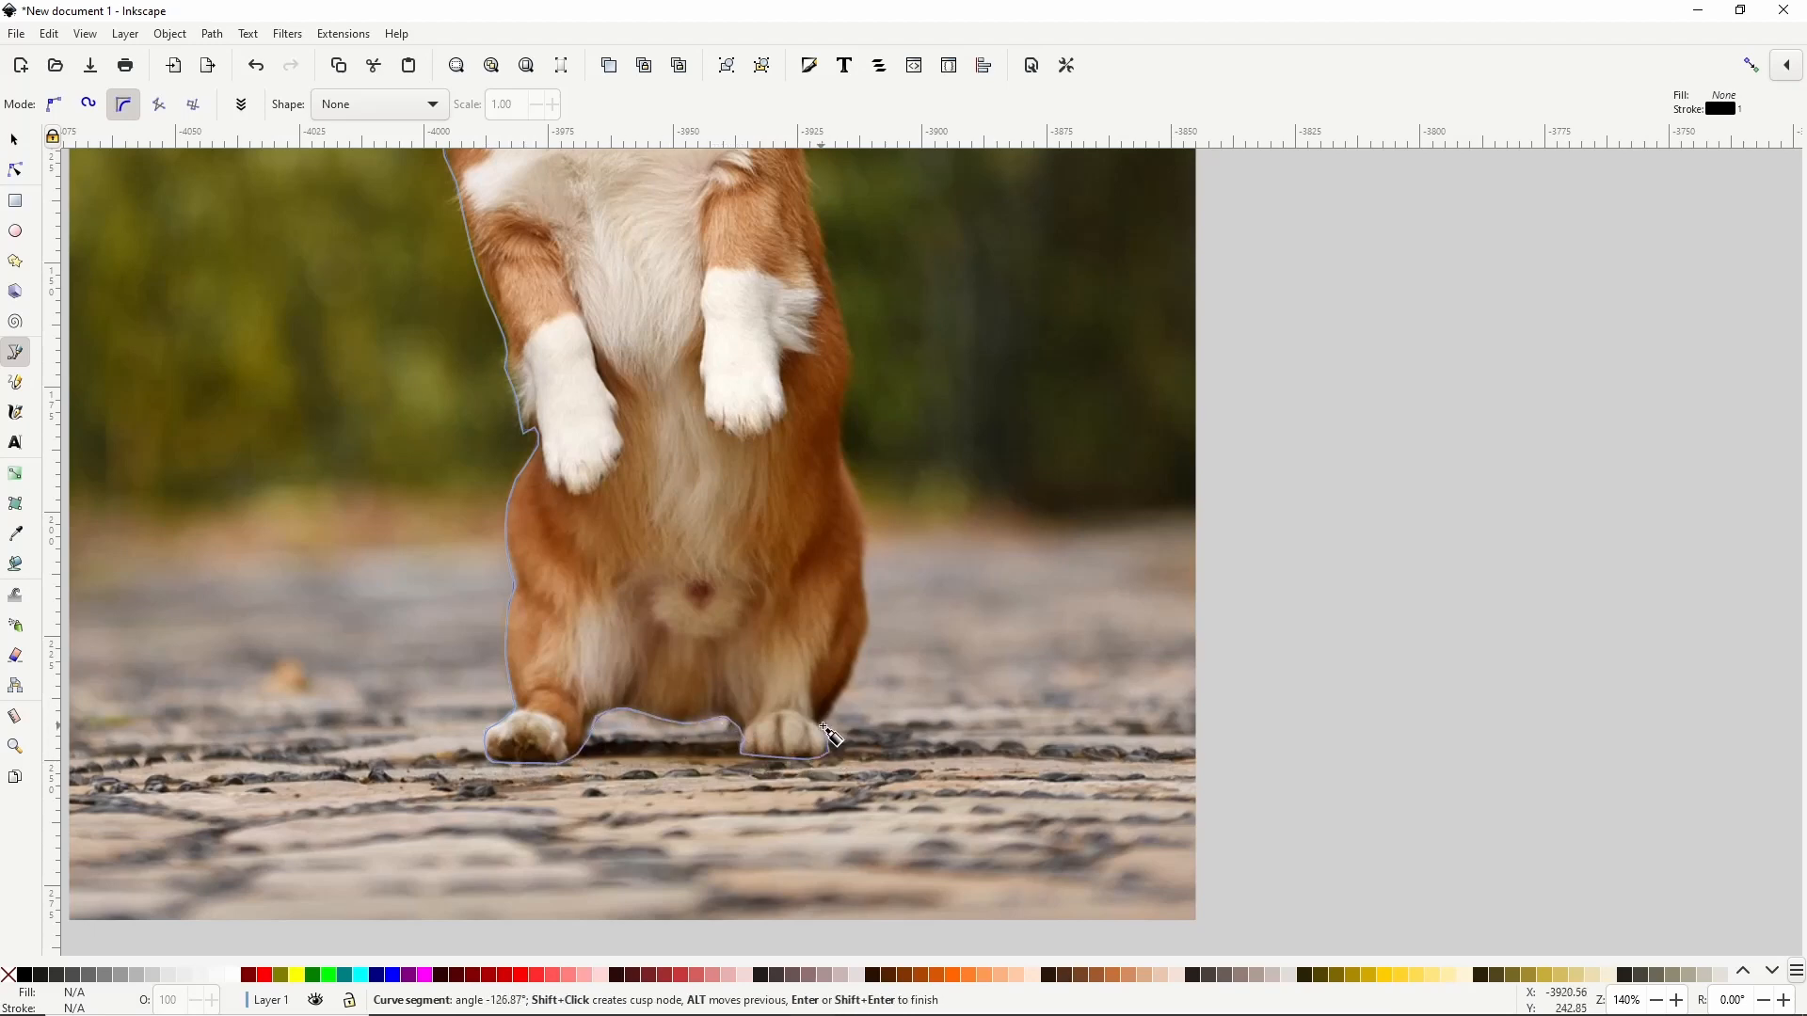
click(828, 757)
click(864, 576)
click(867, 535)
click(841, 453)
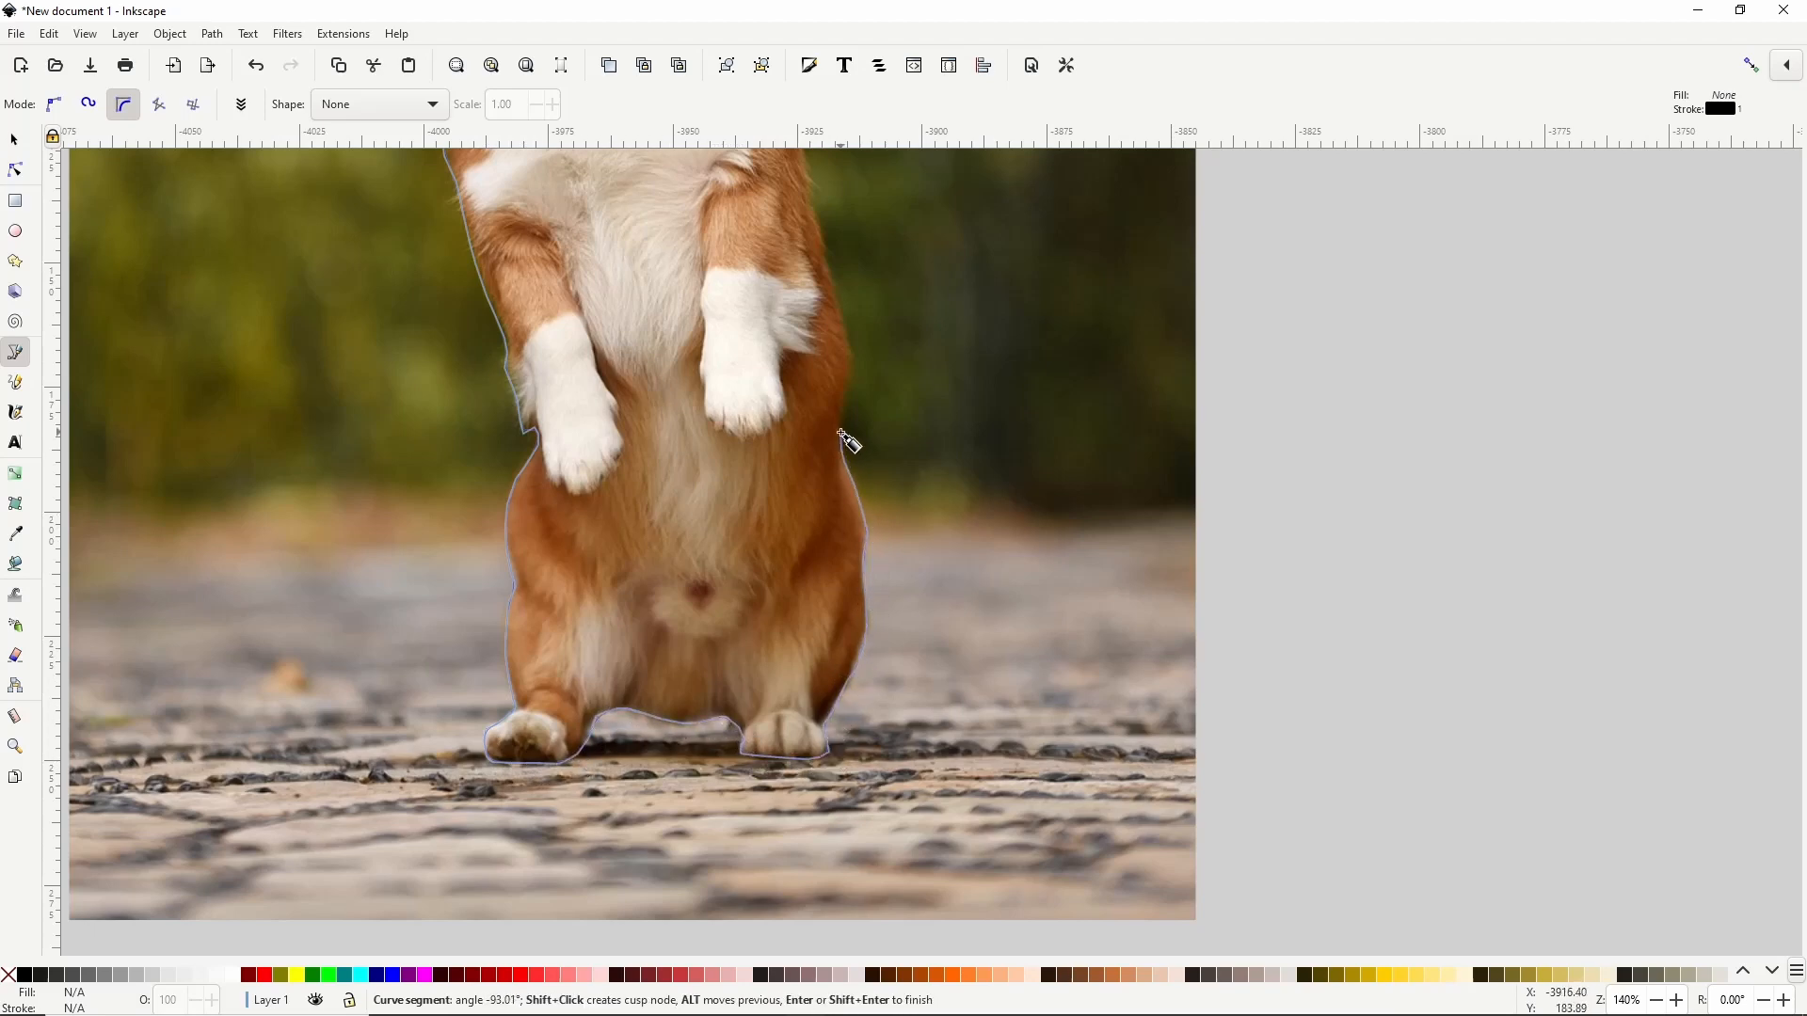
click(841, 406)
click(851, 366)
Step: Trace the rest of the corgi's right side, right ear and head, and close the path at its starting node
drag(852, 373, 733, 748)
click(710, 648)
click(687, 536)
click(671, 468)
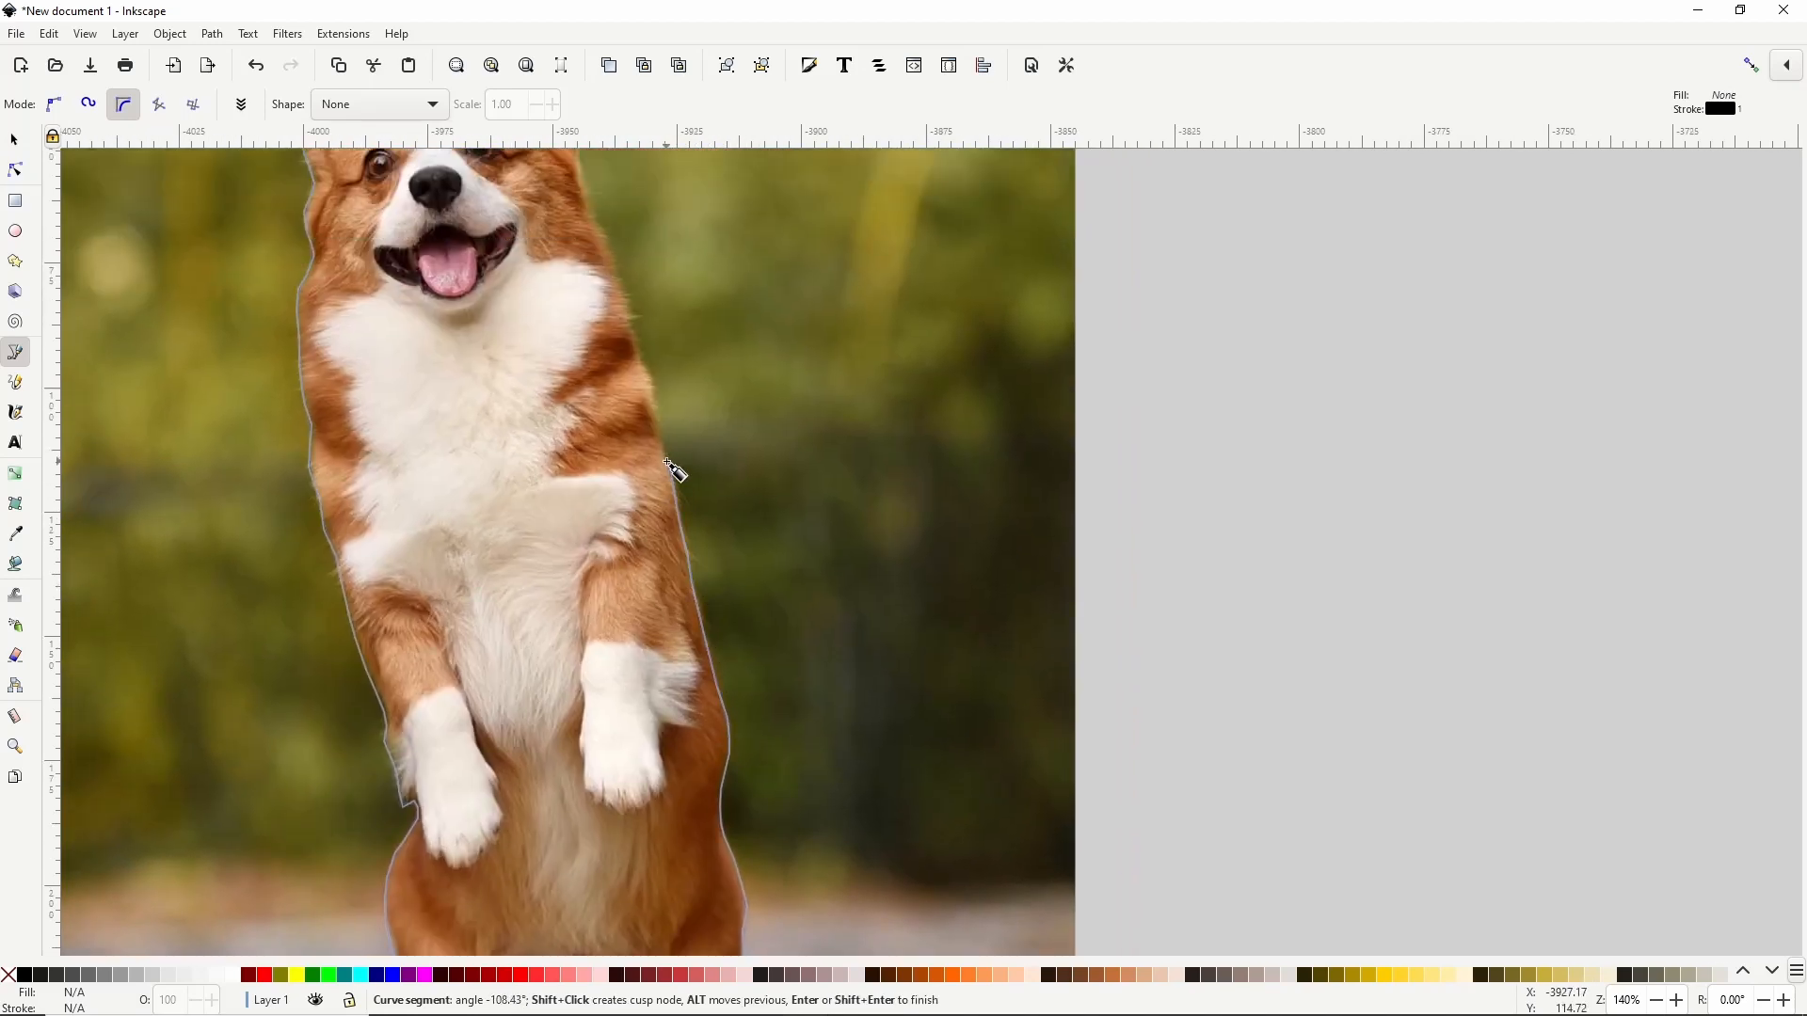
click(654, 414)
click(640, 347)
click(615, 267)
scroll(596, 226, up, 5)
click(571, 368)
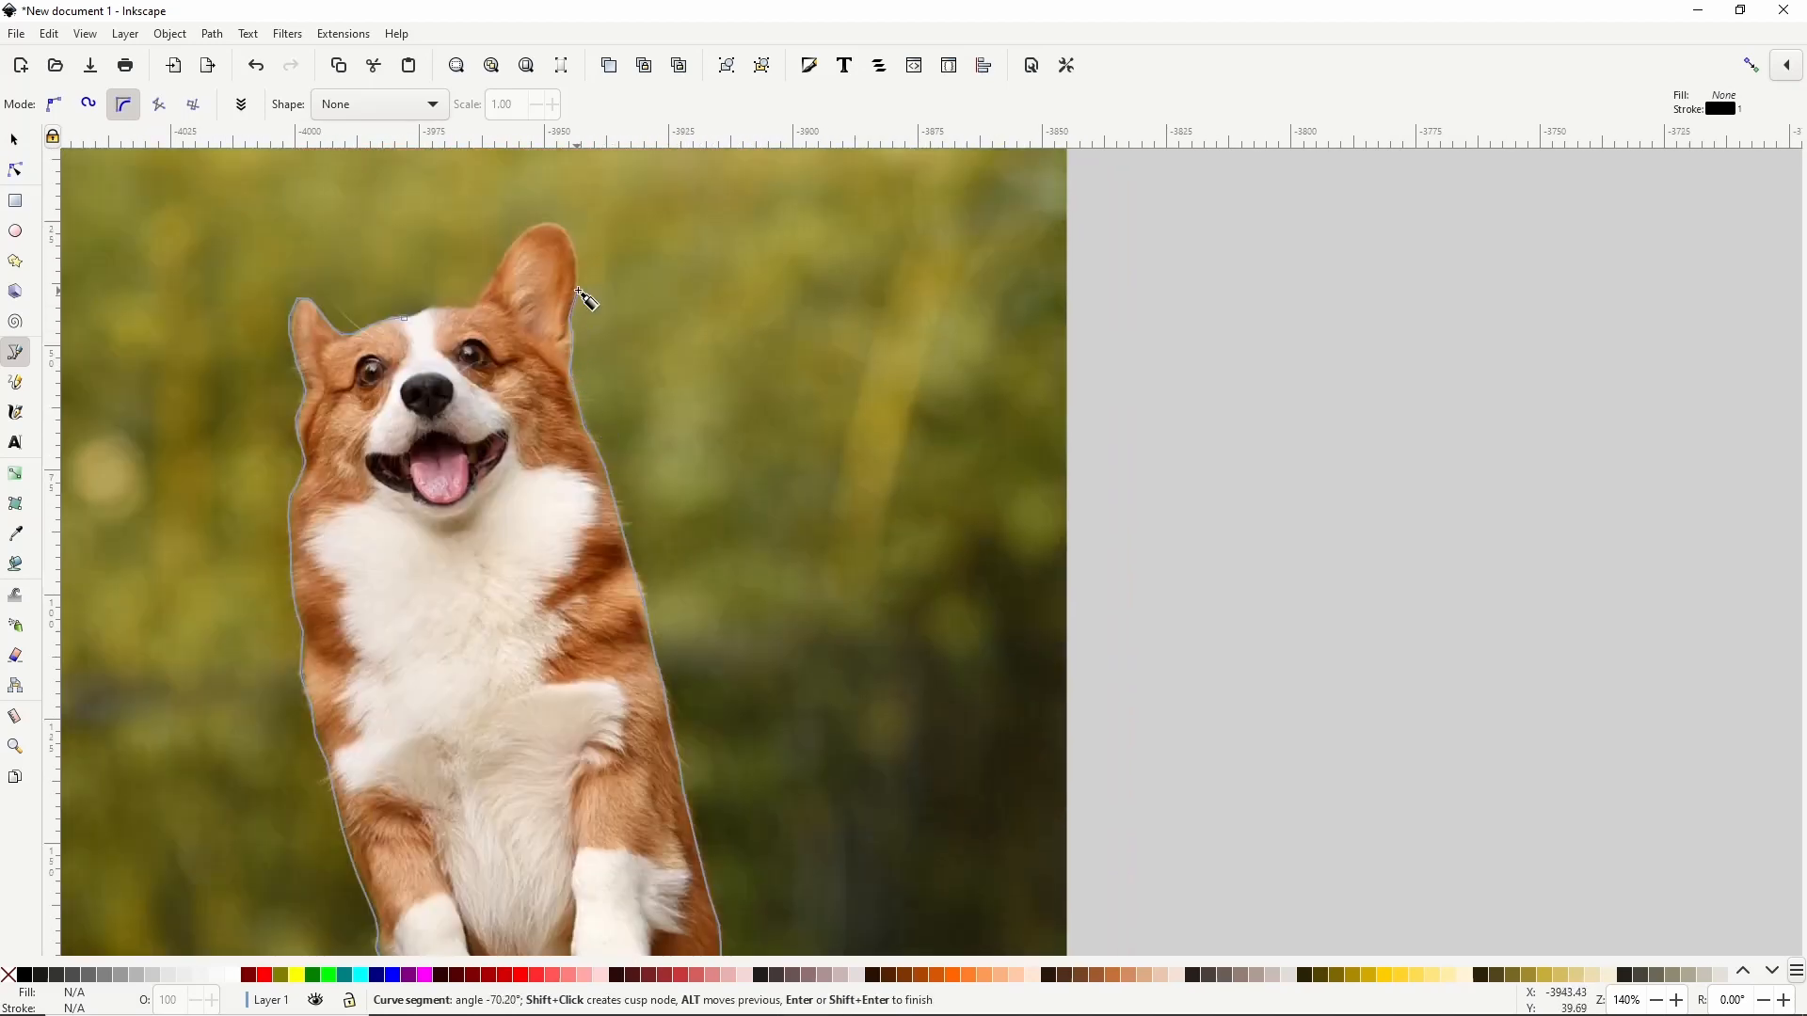
click(476, 304)
click(460, 308)
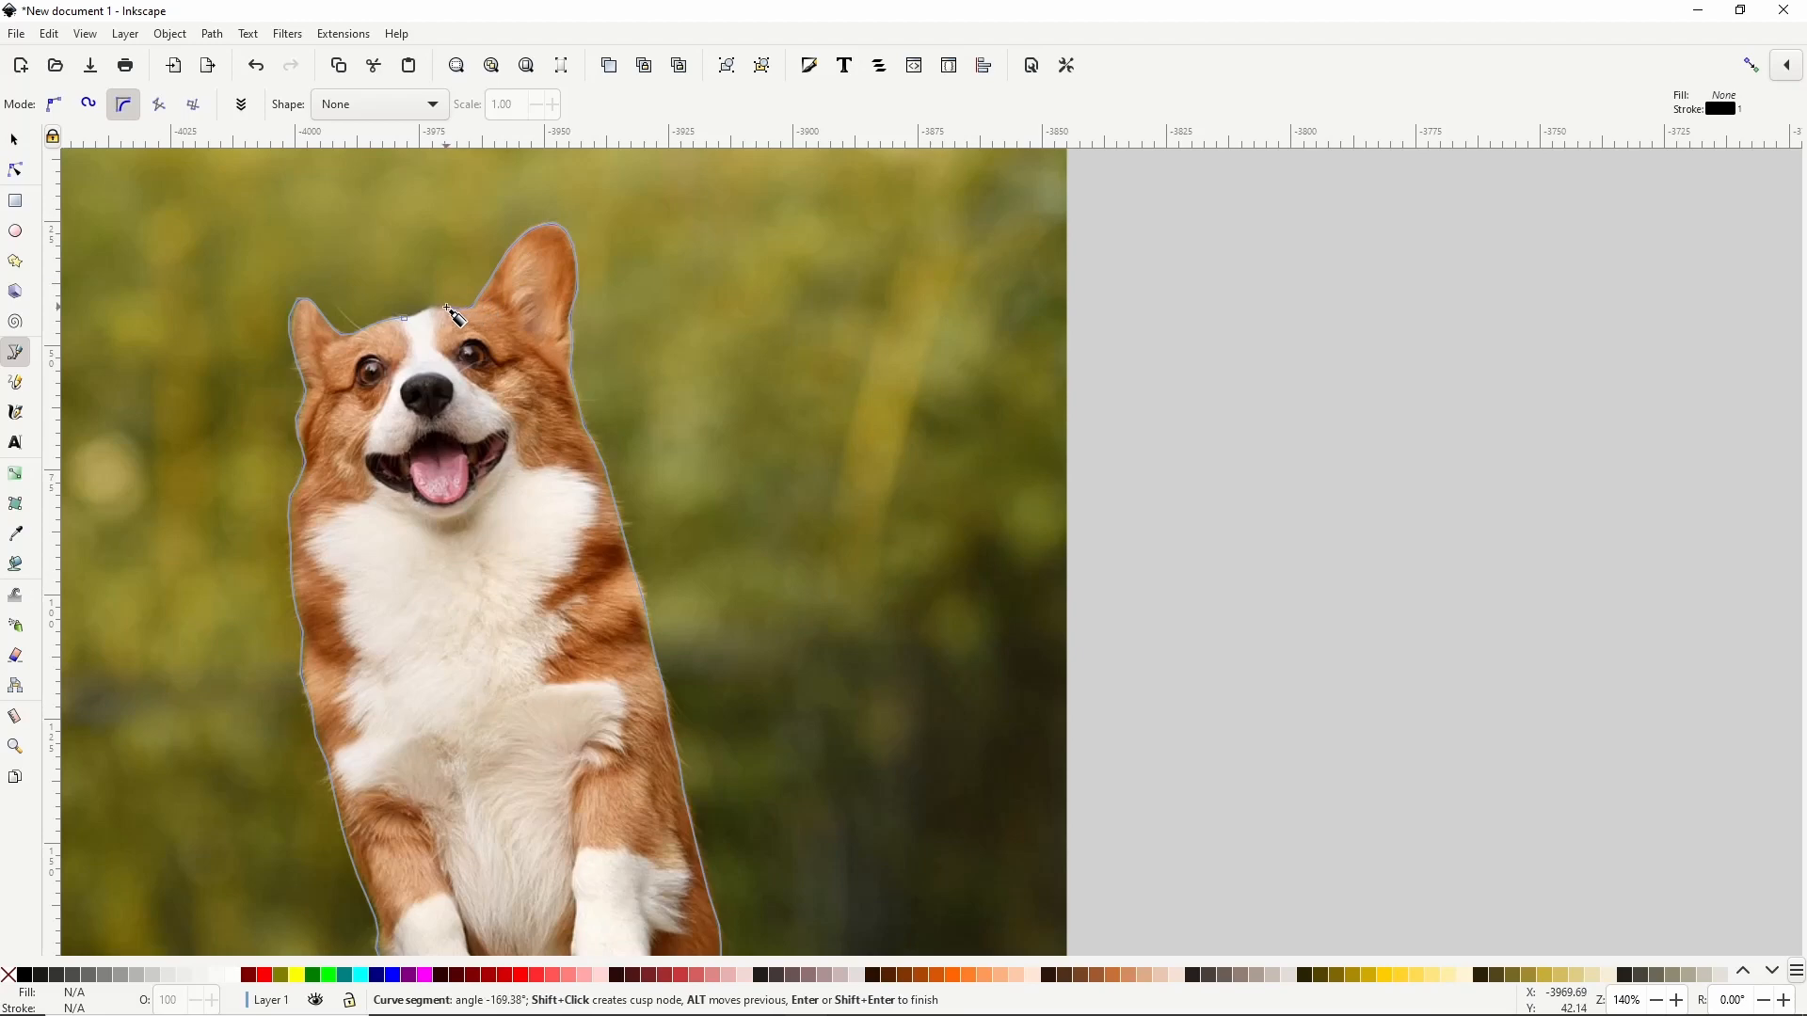
click(430, 306)
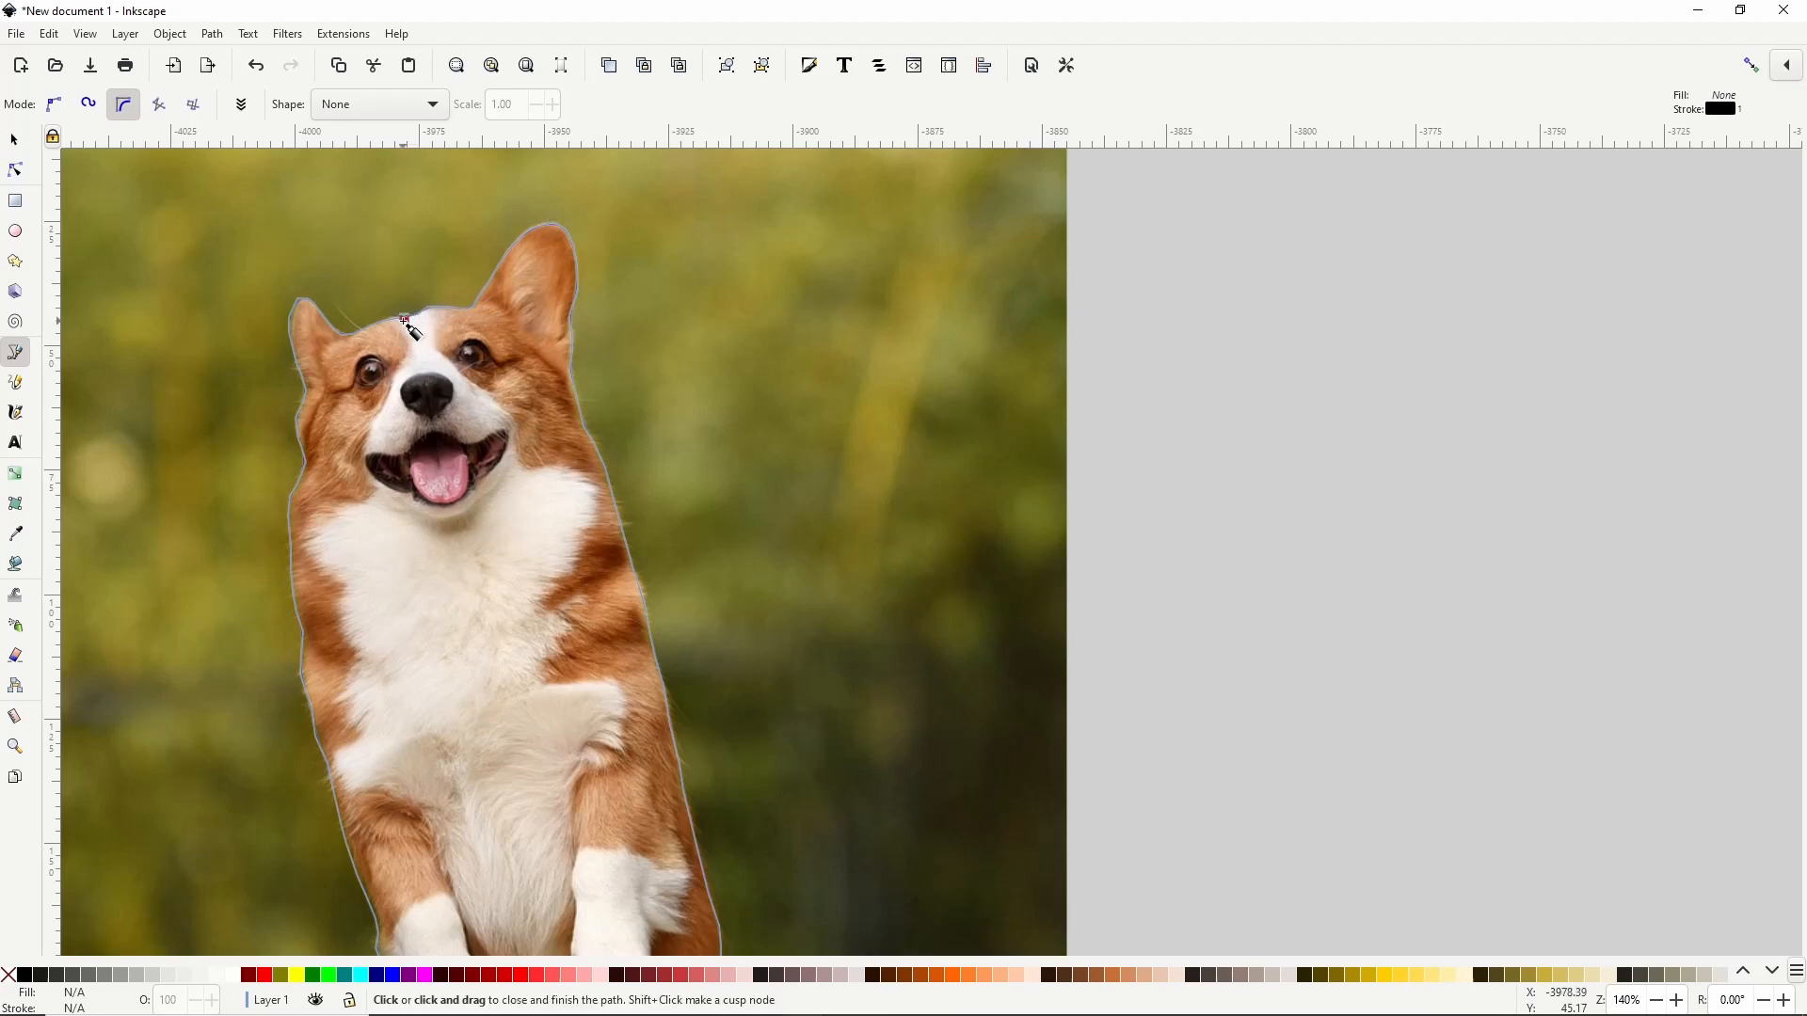
click(405, 321)
Step: Fill the traced corgi outline with white and remove its stroke
ctrl+scroll(686, 639, down, 2)
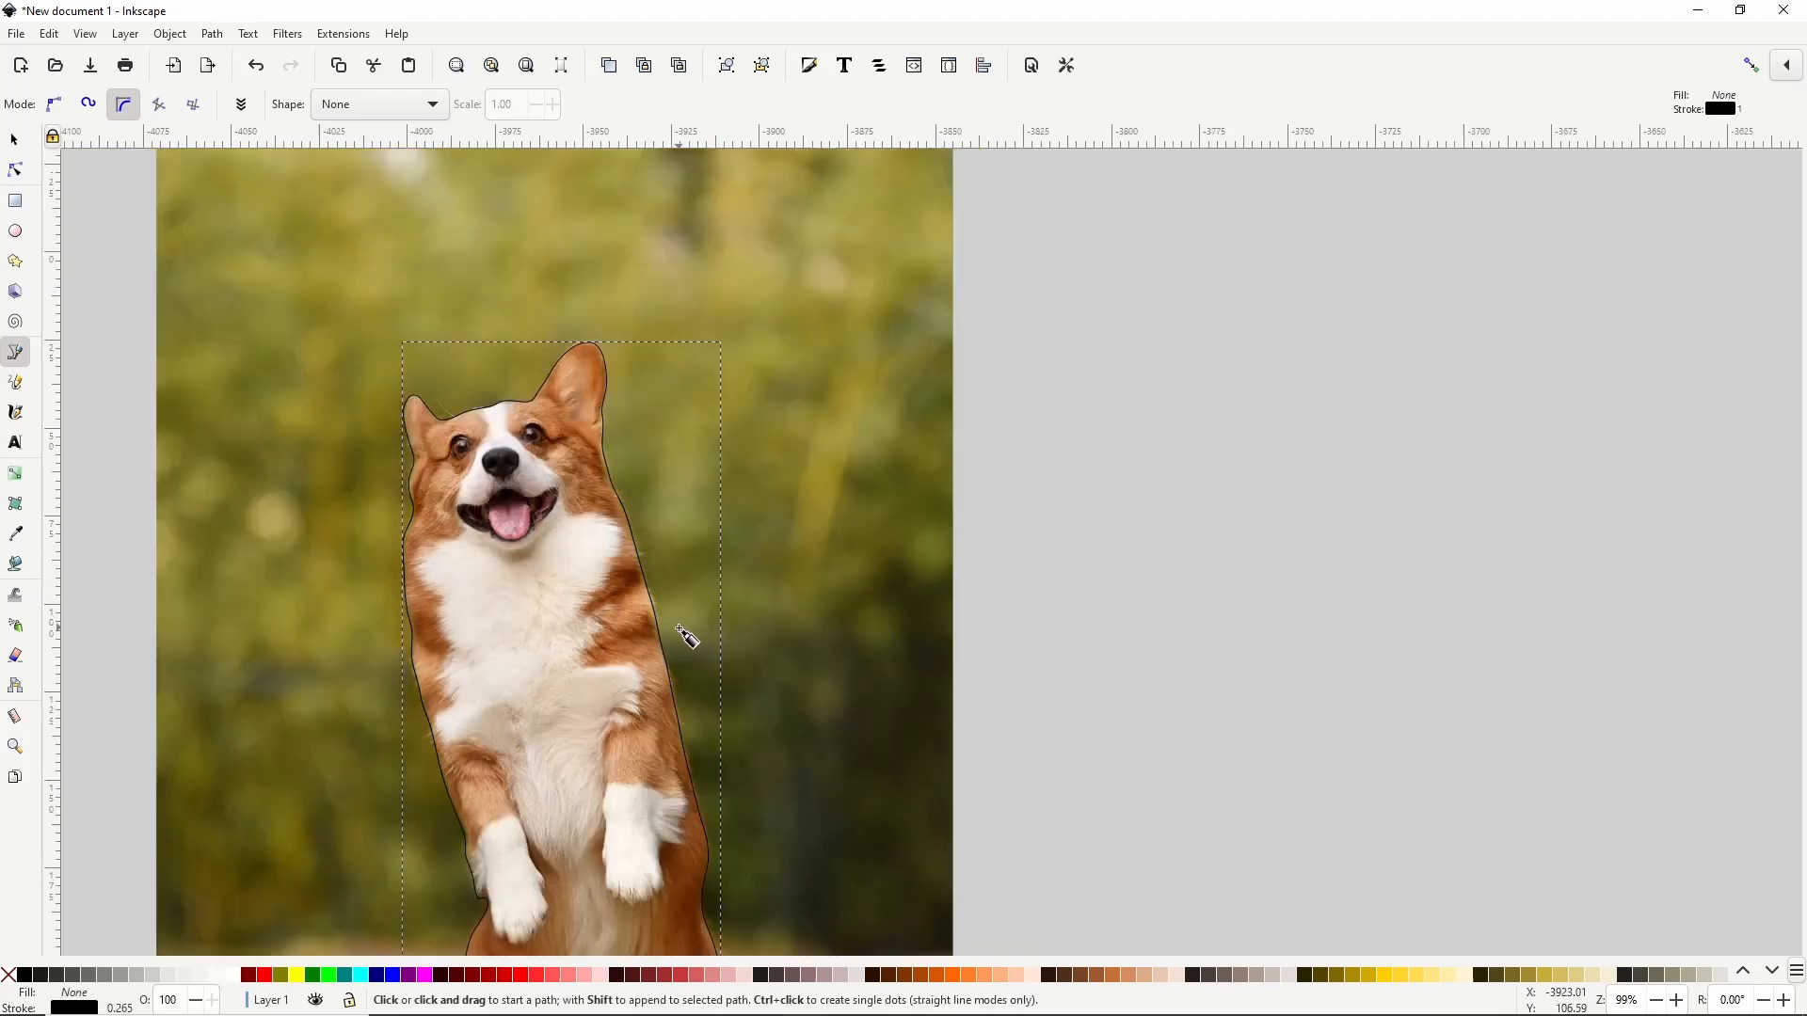
drag(623, 738, 681, 565)
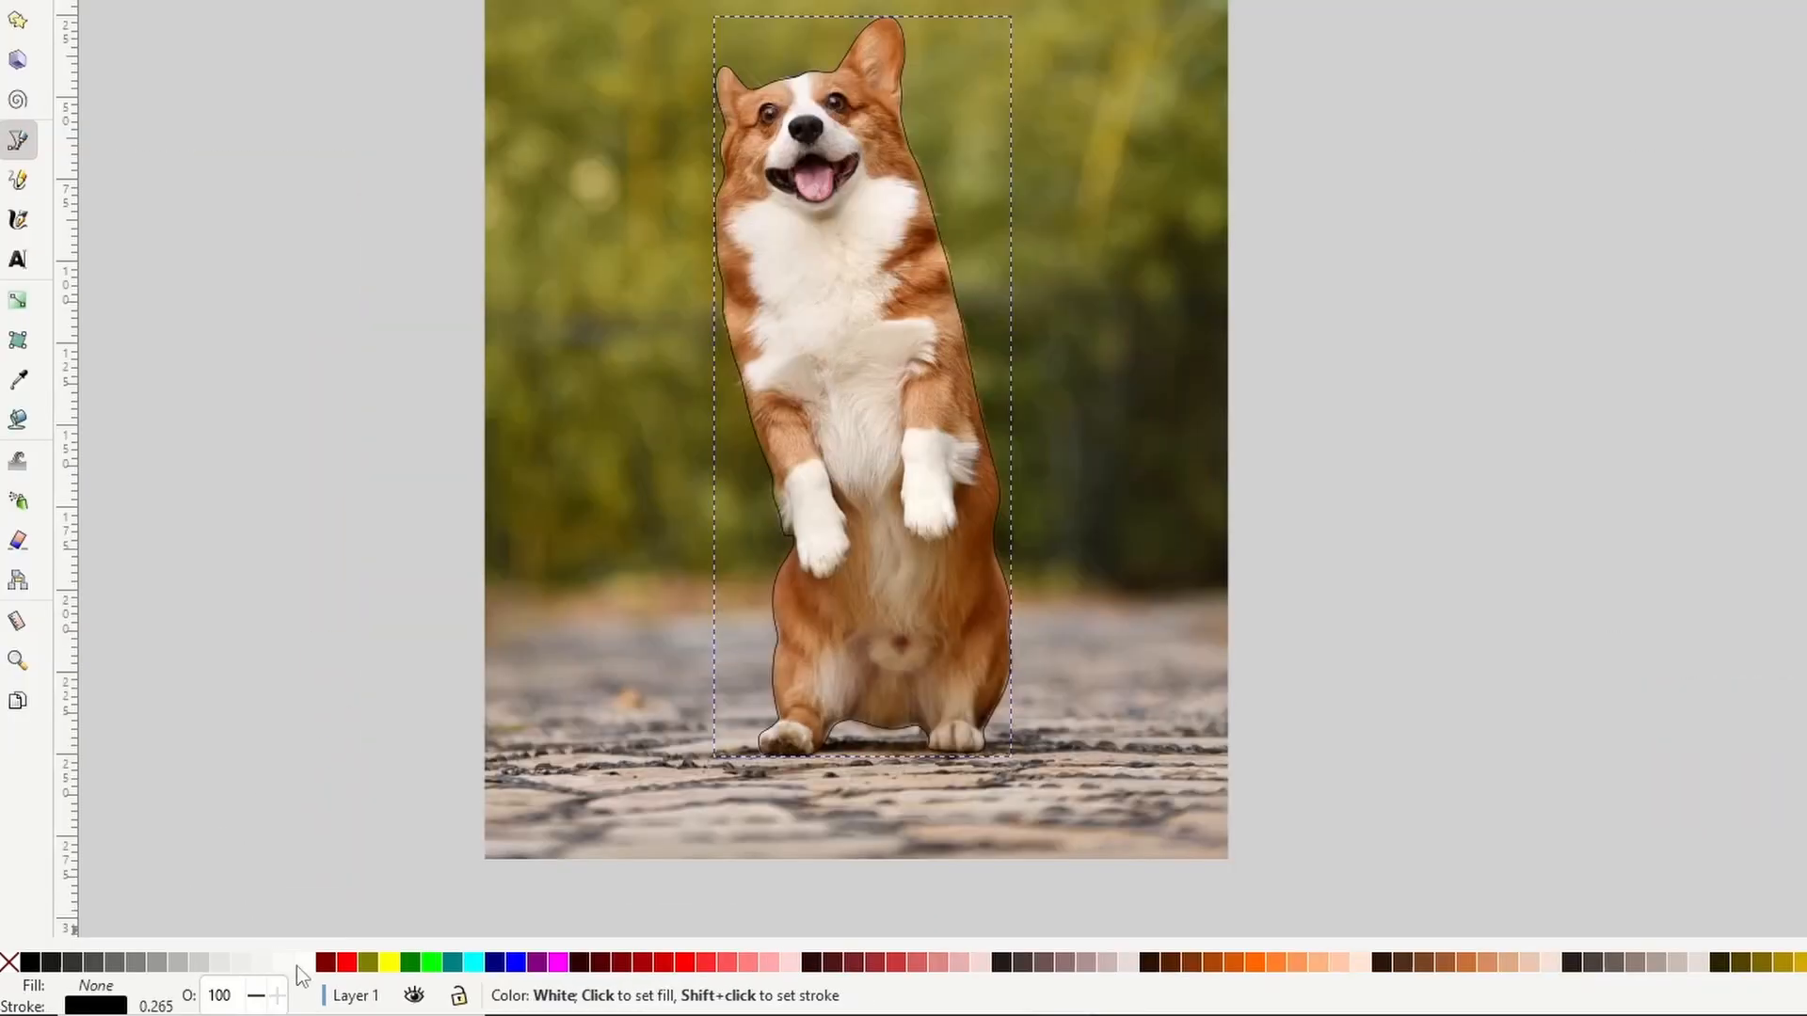
click(296, 965)
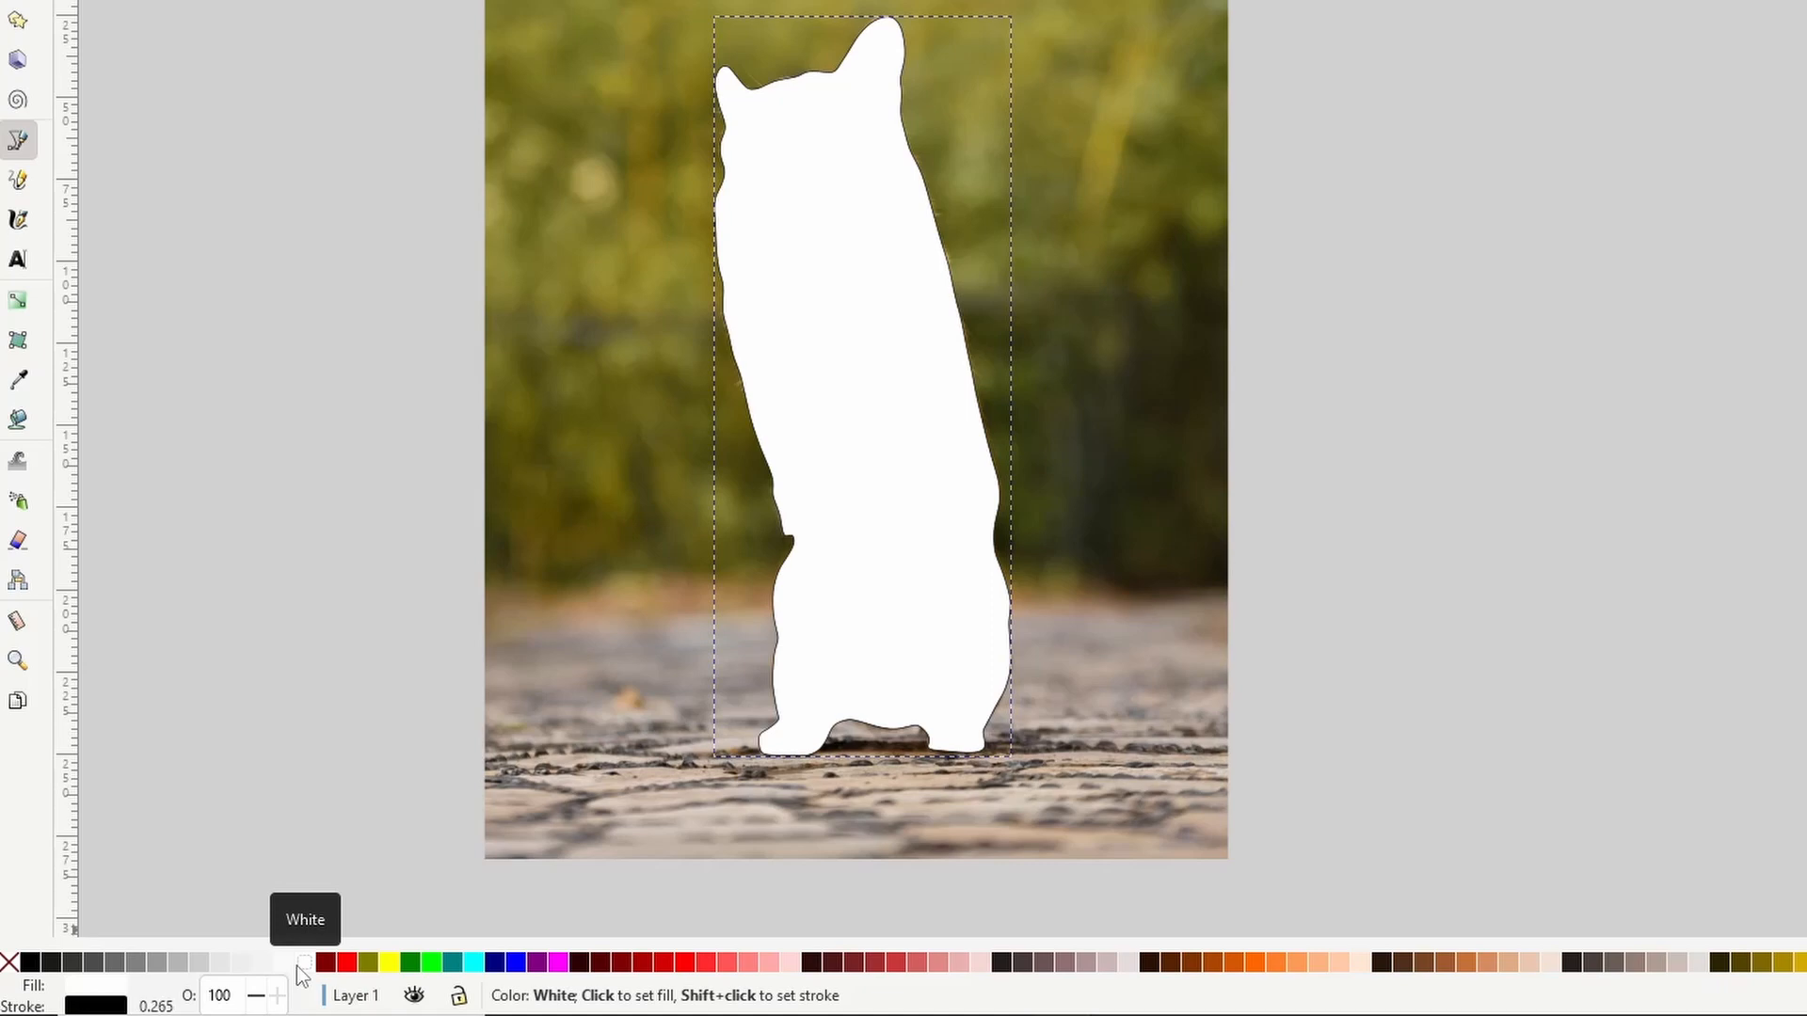
shift+click(8, 962)
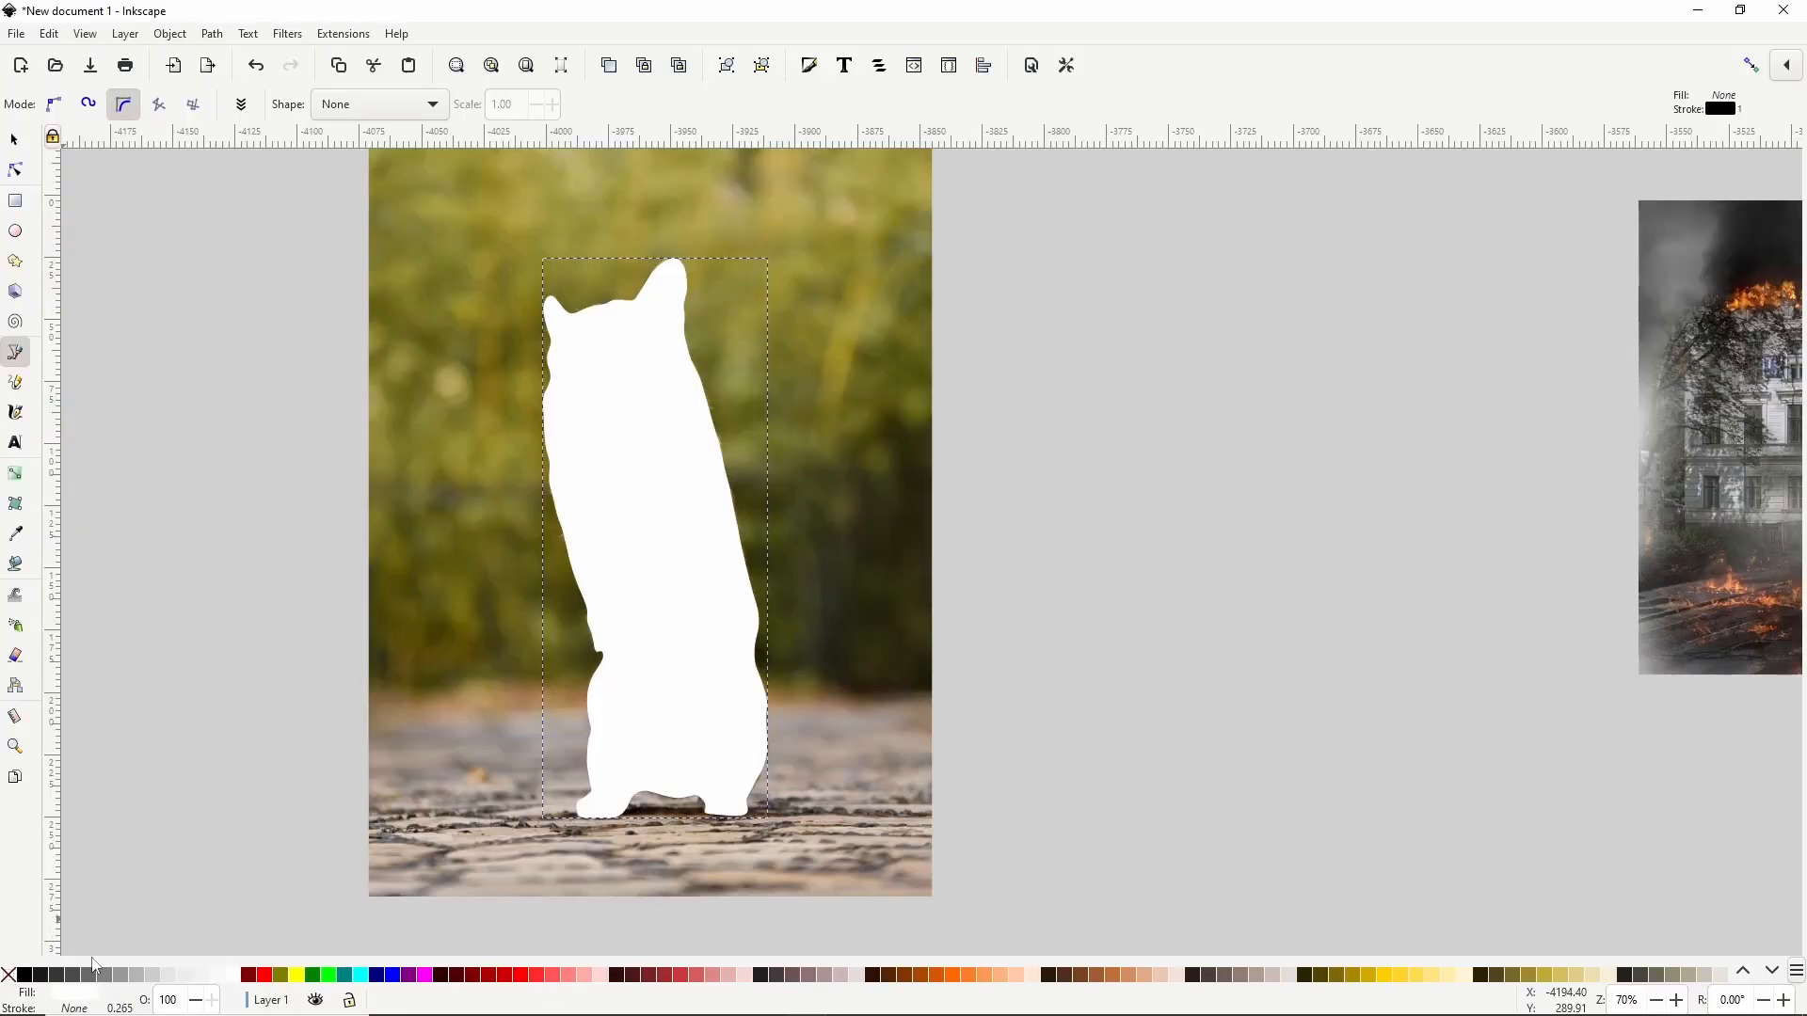
Step: Mask the corgi photo with the white silhouette path
click(14, 139)
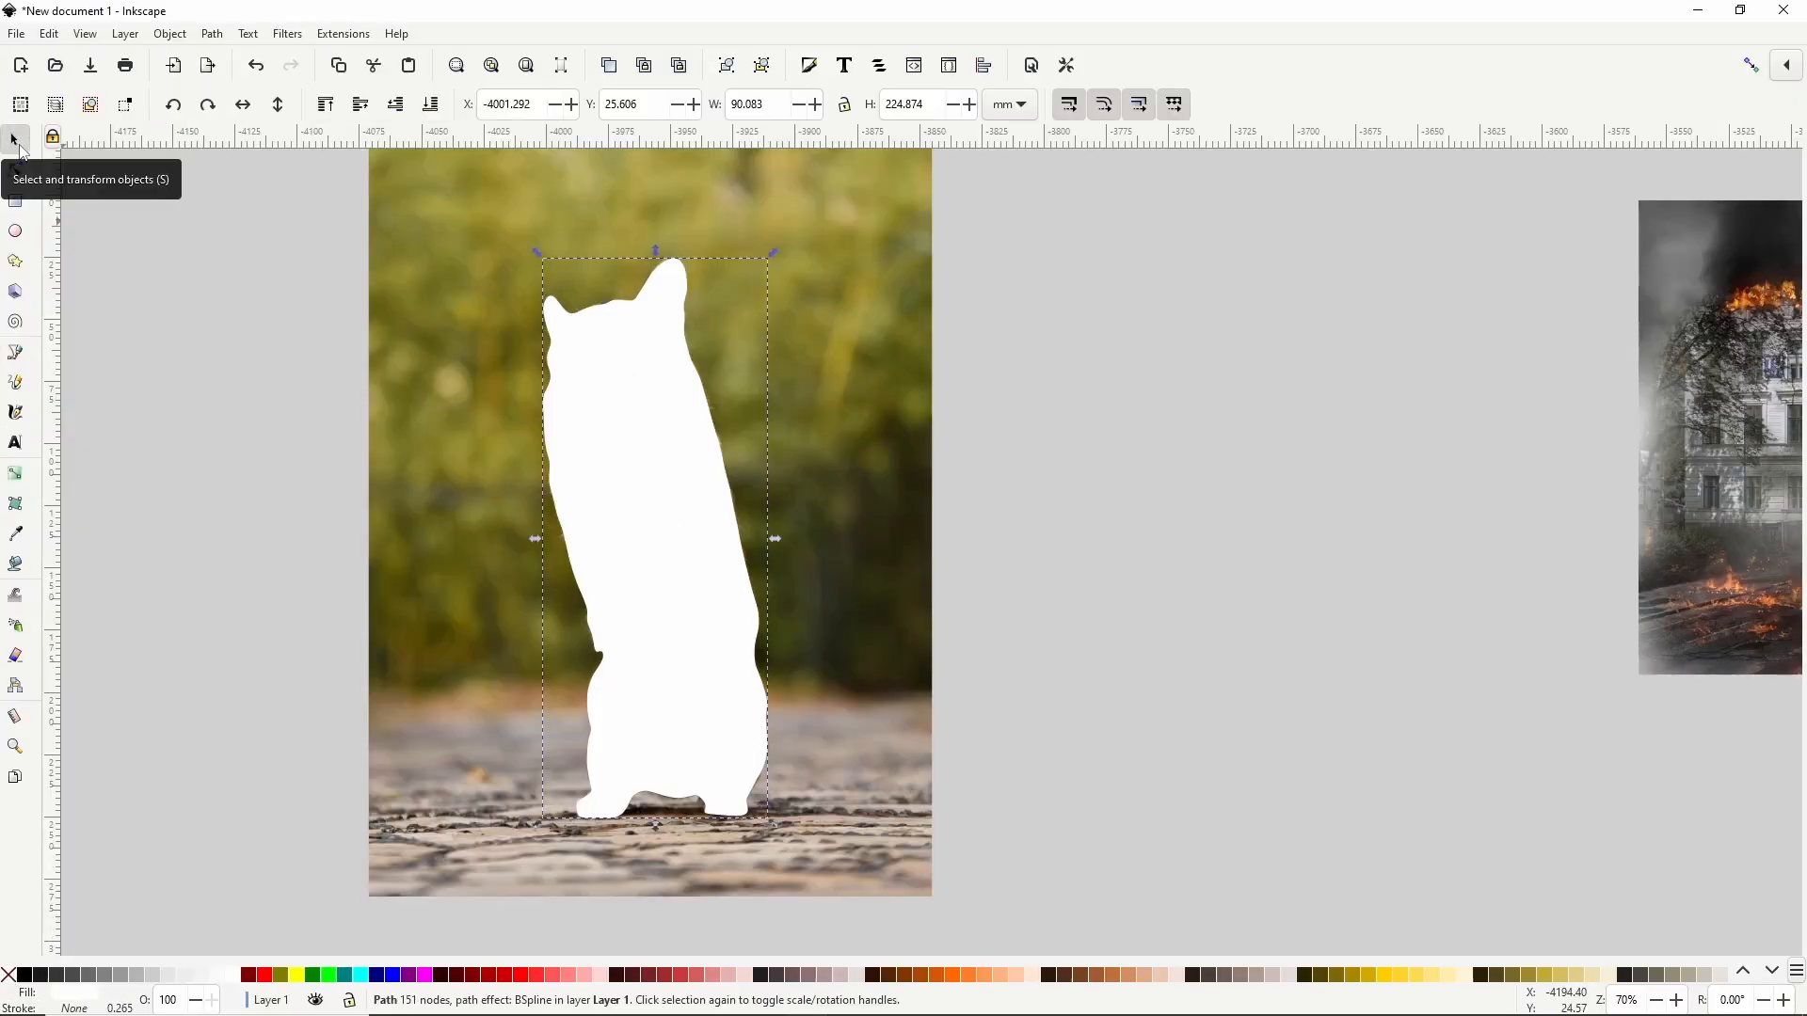
shift+click(472, 455)
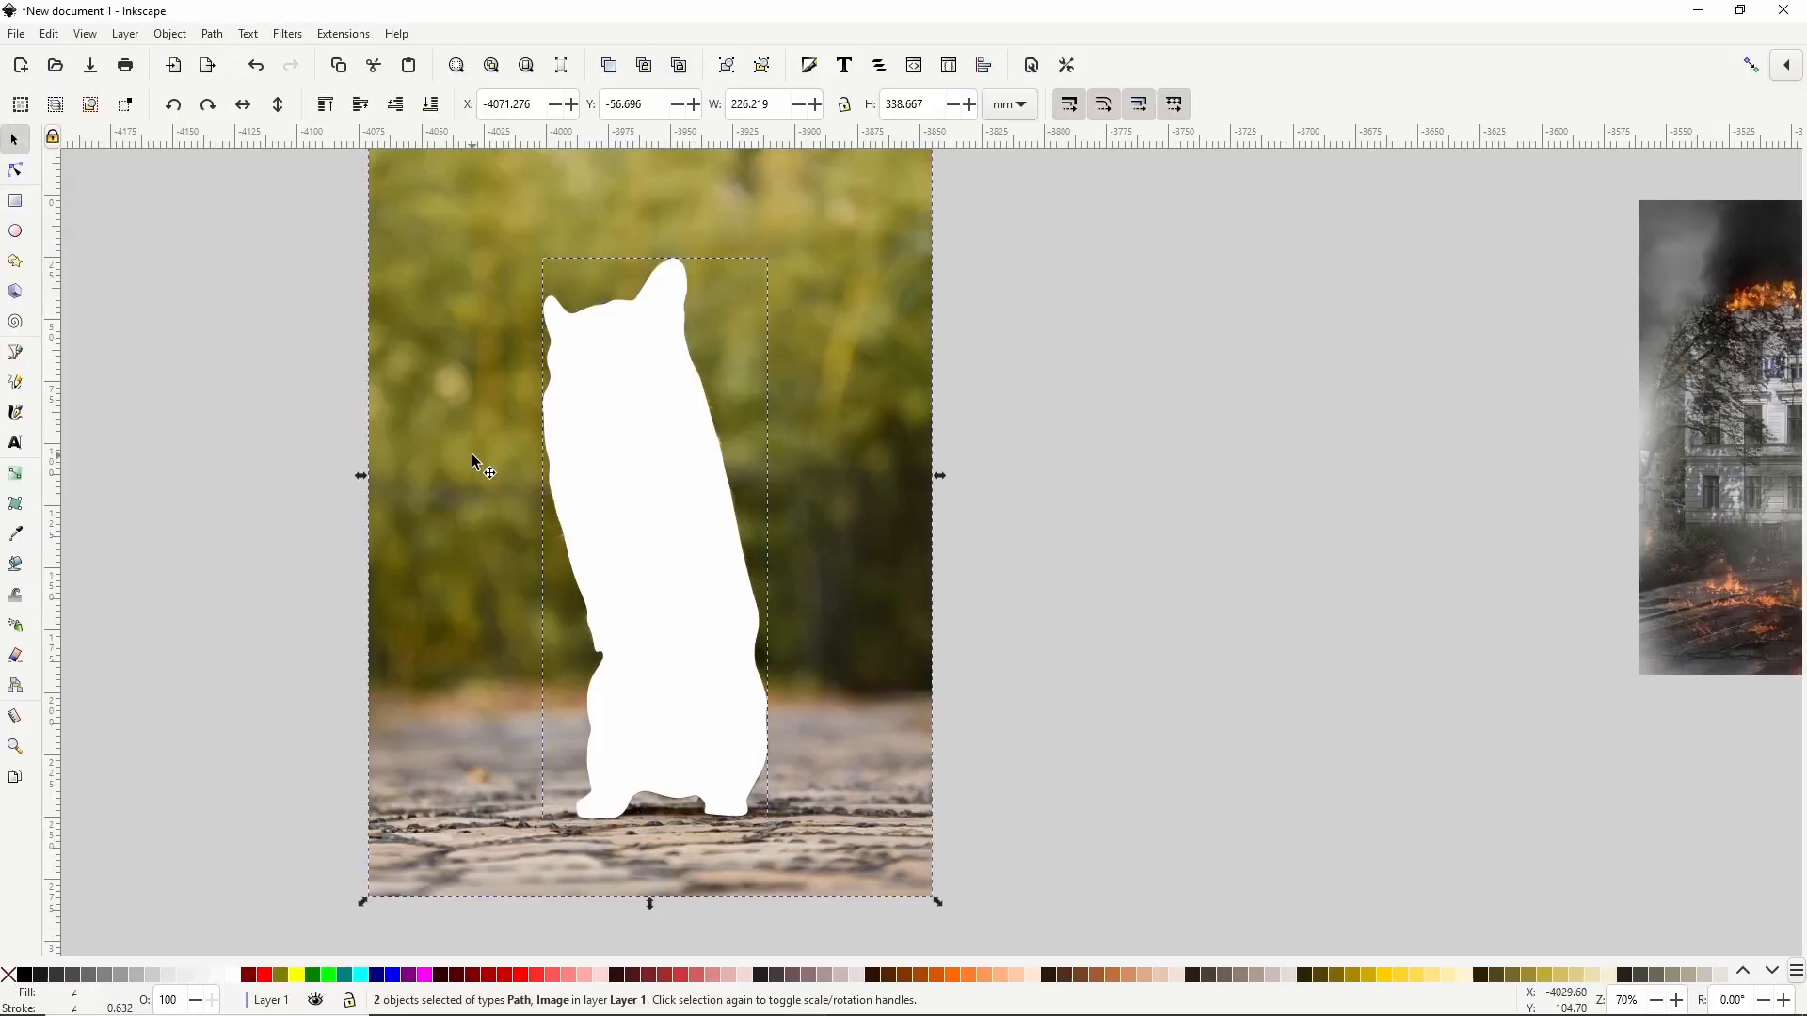
right_click(473, 457)
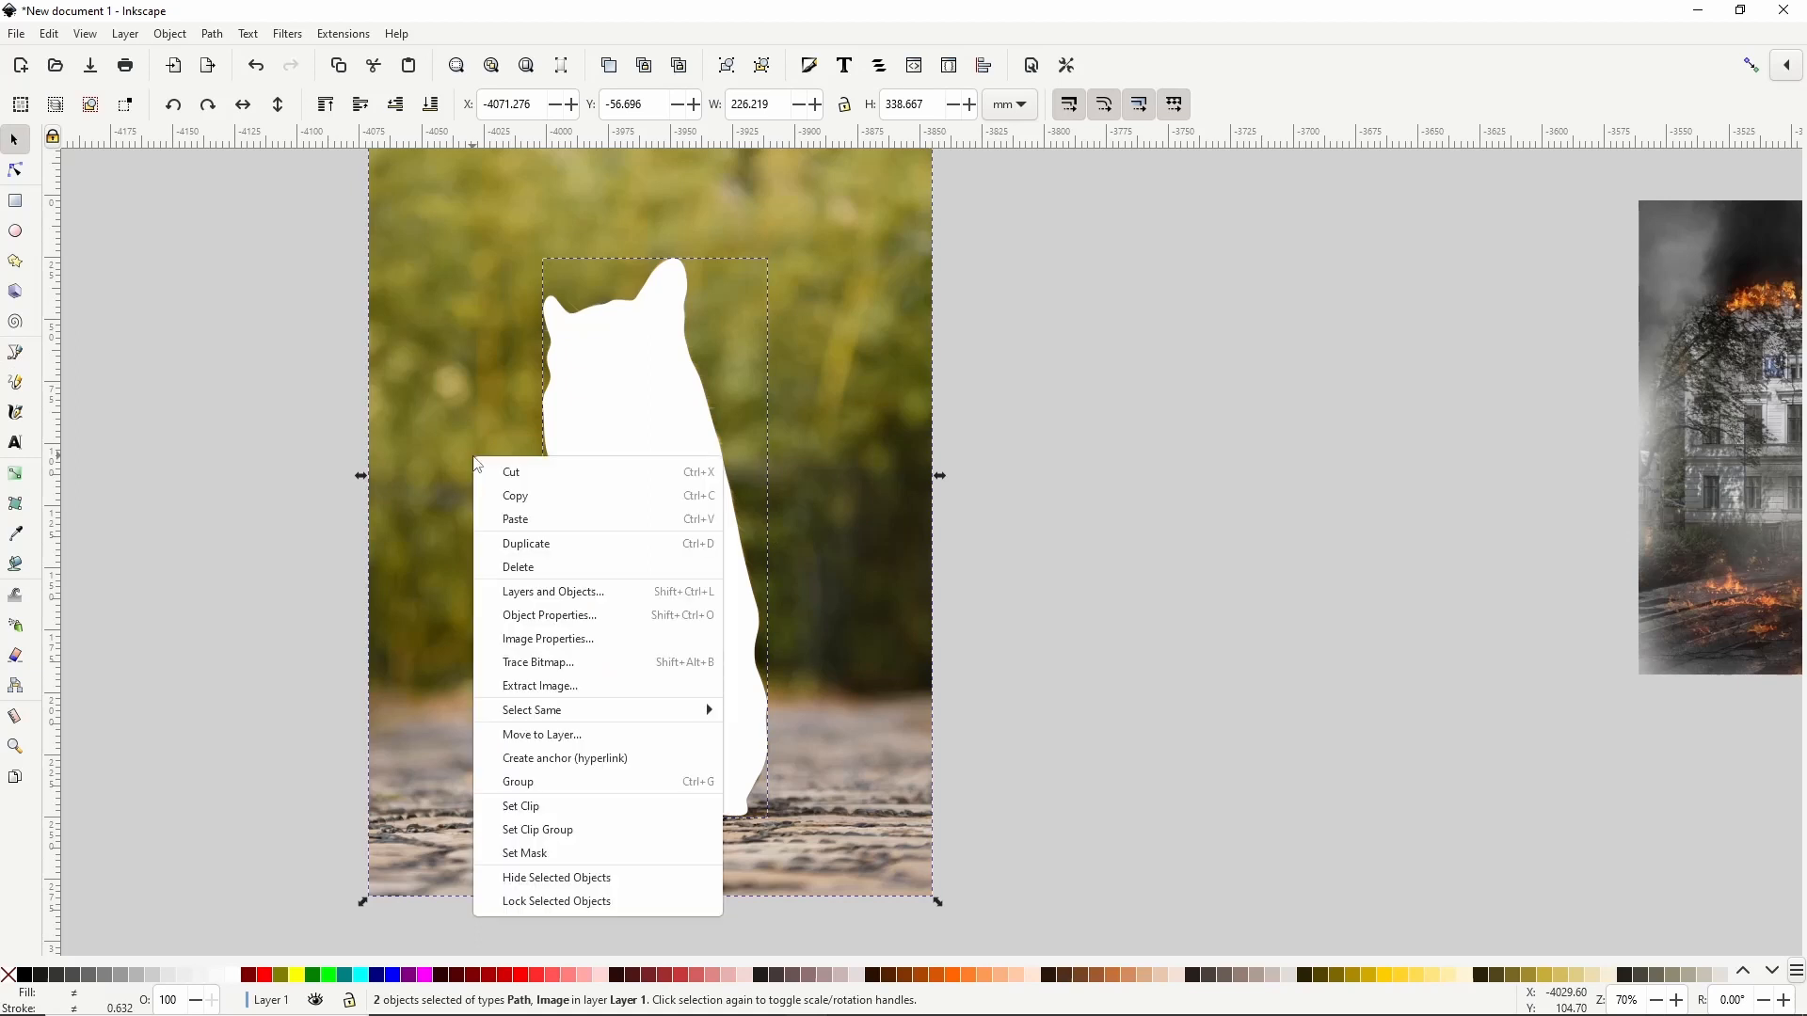
click(542, 853)
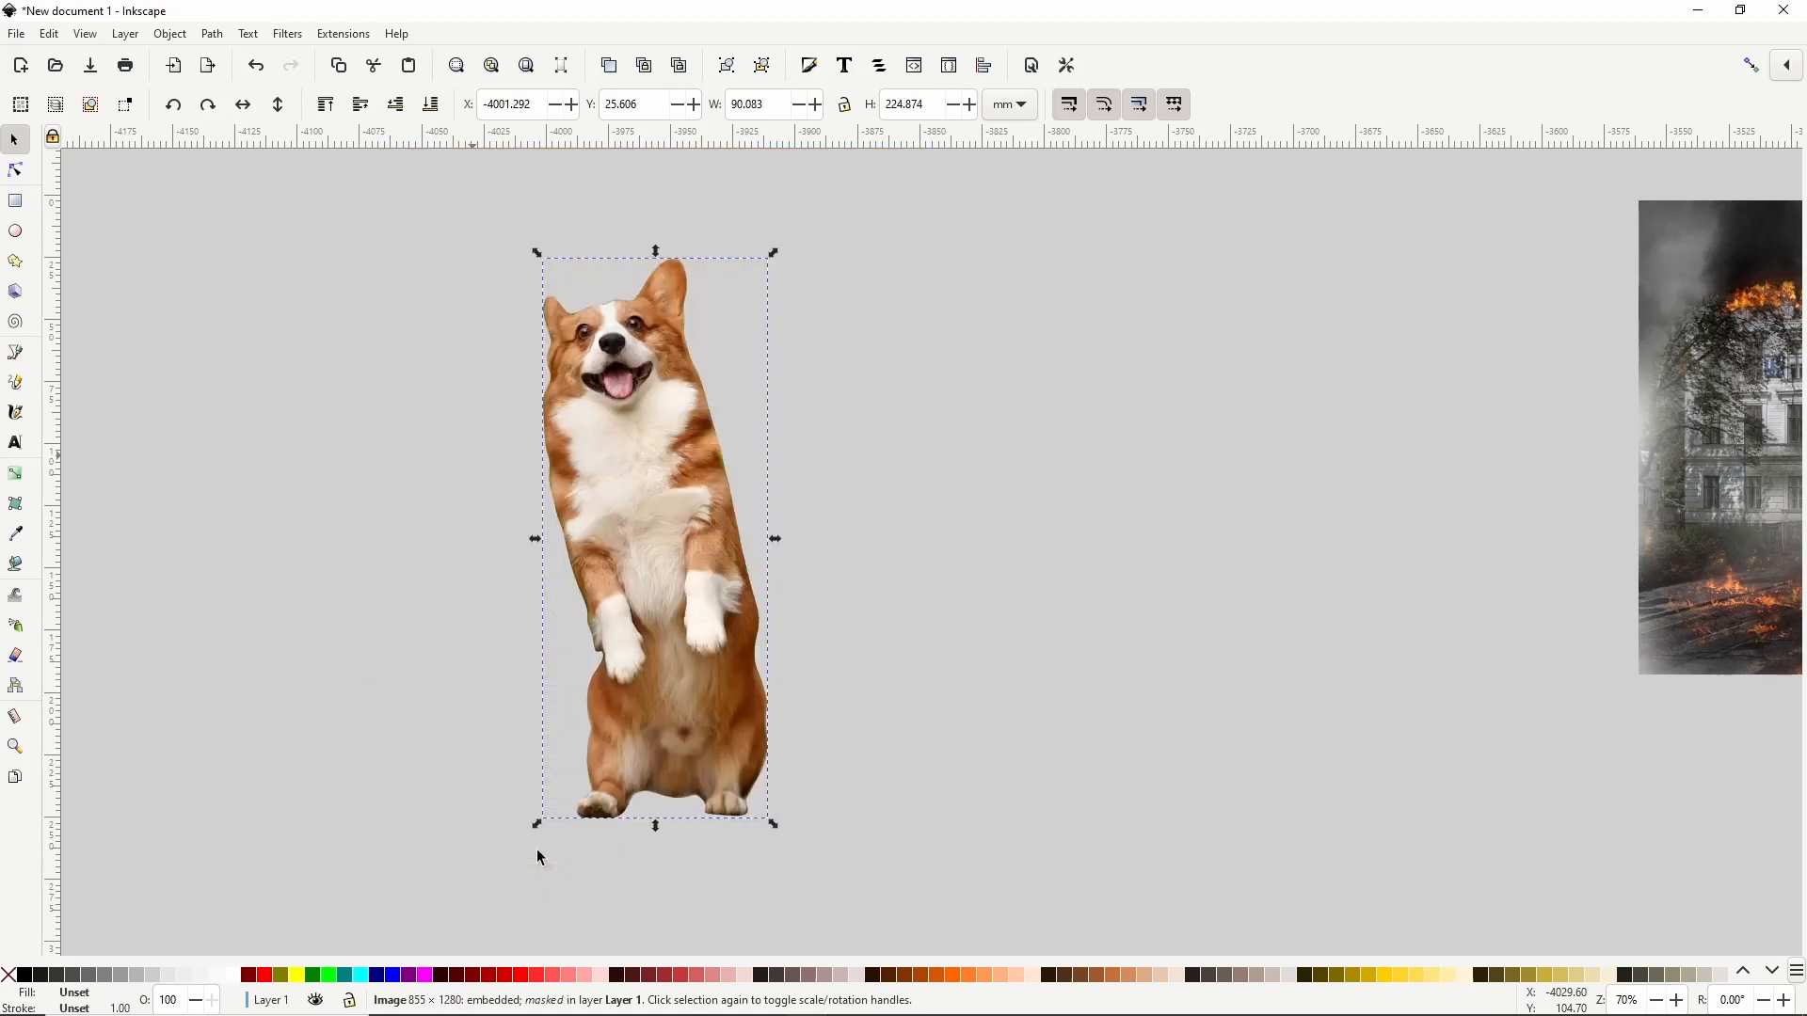
click(885, 555)
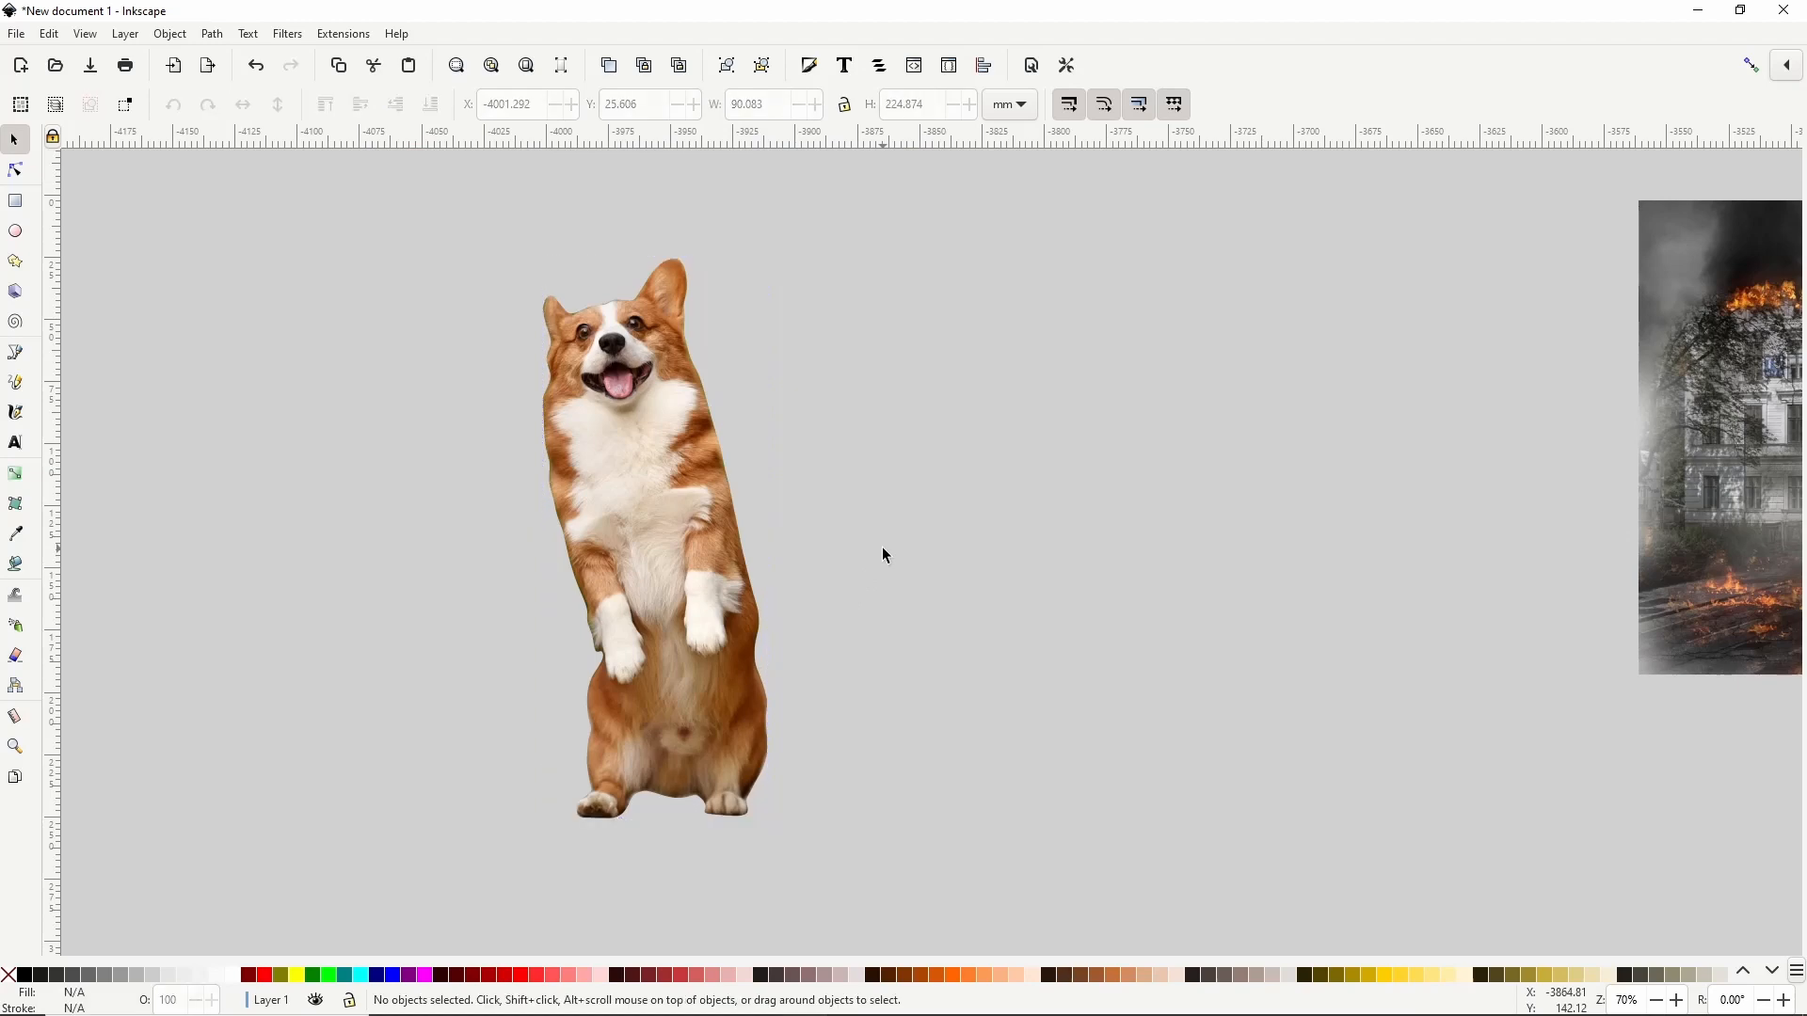
Step: Inspect the edges of the cut-out corgi and release the mask from the photo
scroll(696, 308, up, 4)
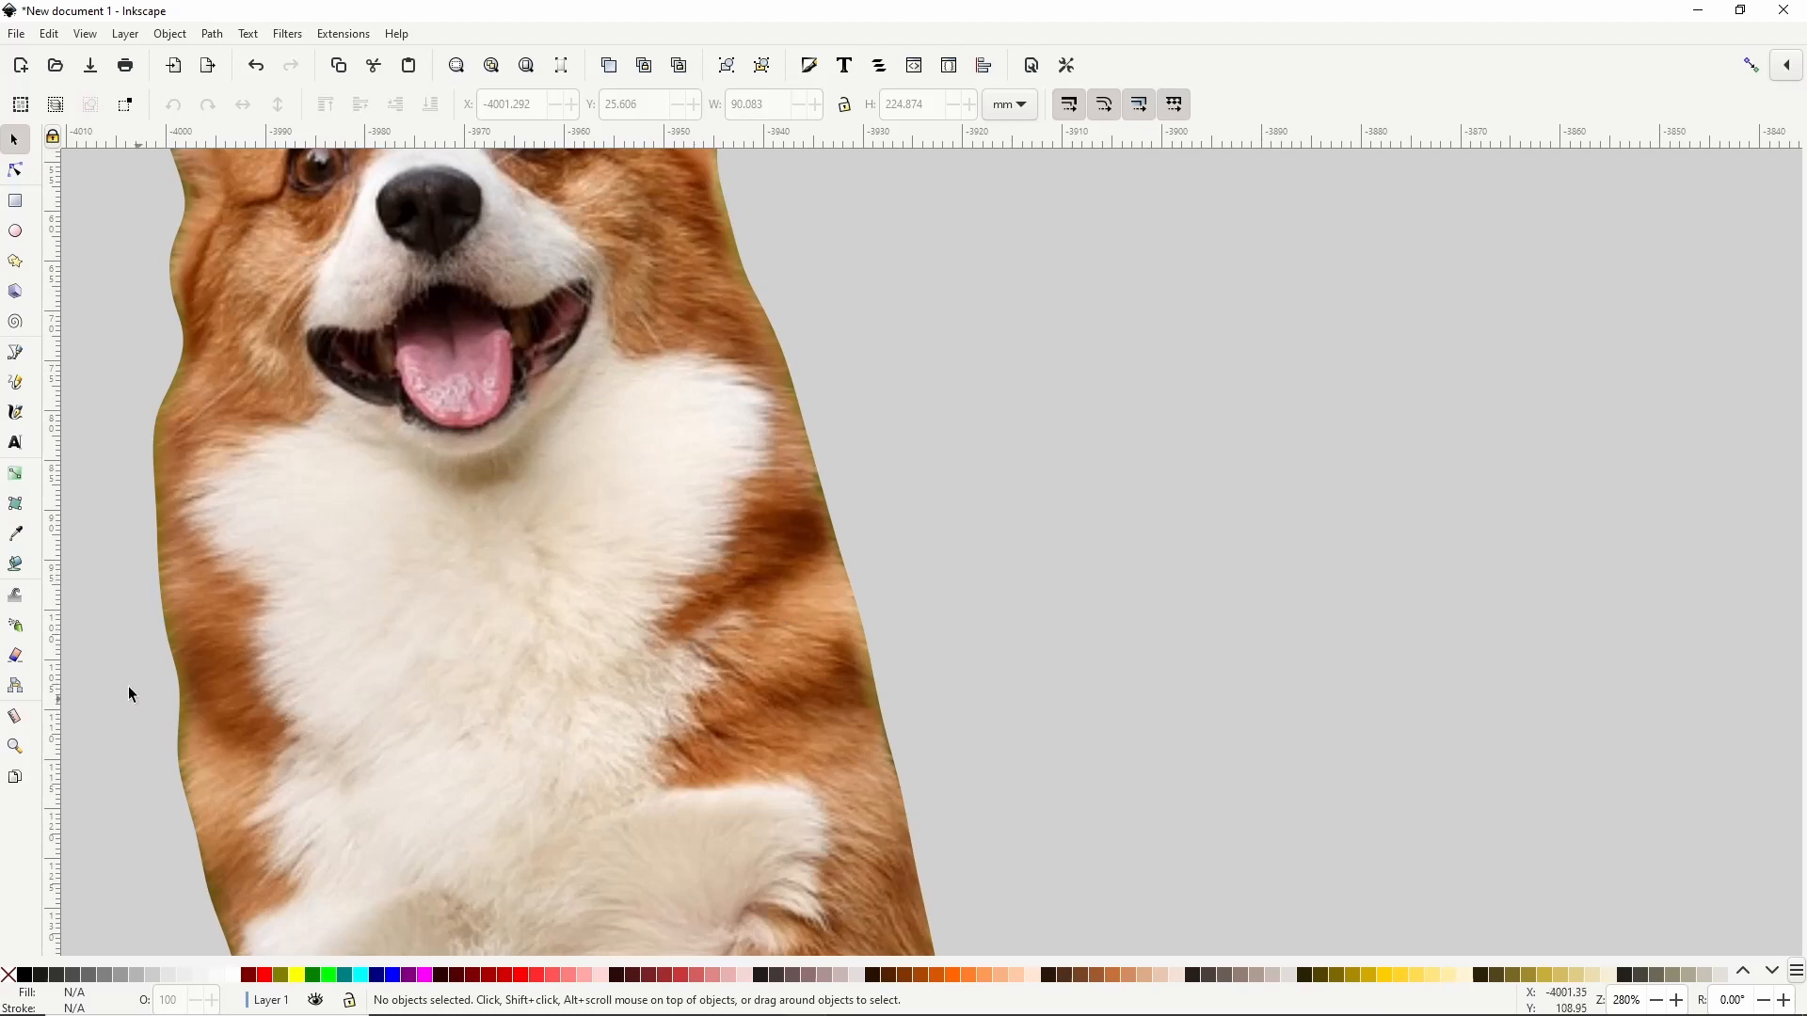
scroll(282, 659, down, 2)
scroll(309, 668, down, 1)
mouse_move(325, 680)
mouse_down()
mouse_move(471, 458)
mouse_move(516, 430)
mouse_move(713, 516)
mouse_up()
scroll(517, 428, down, 1)
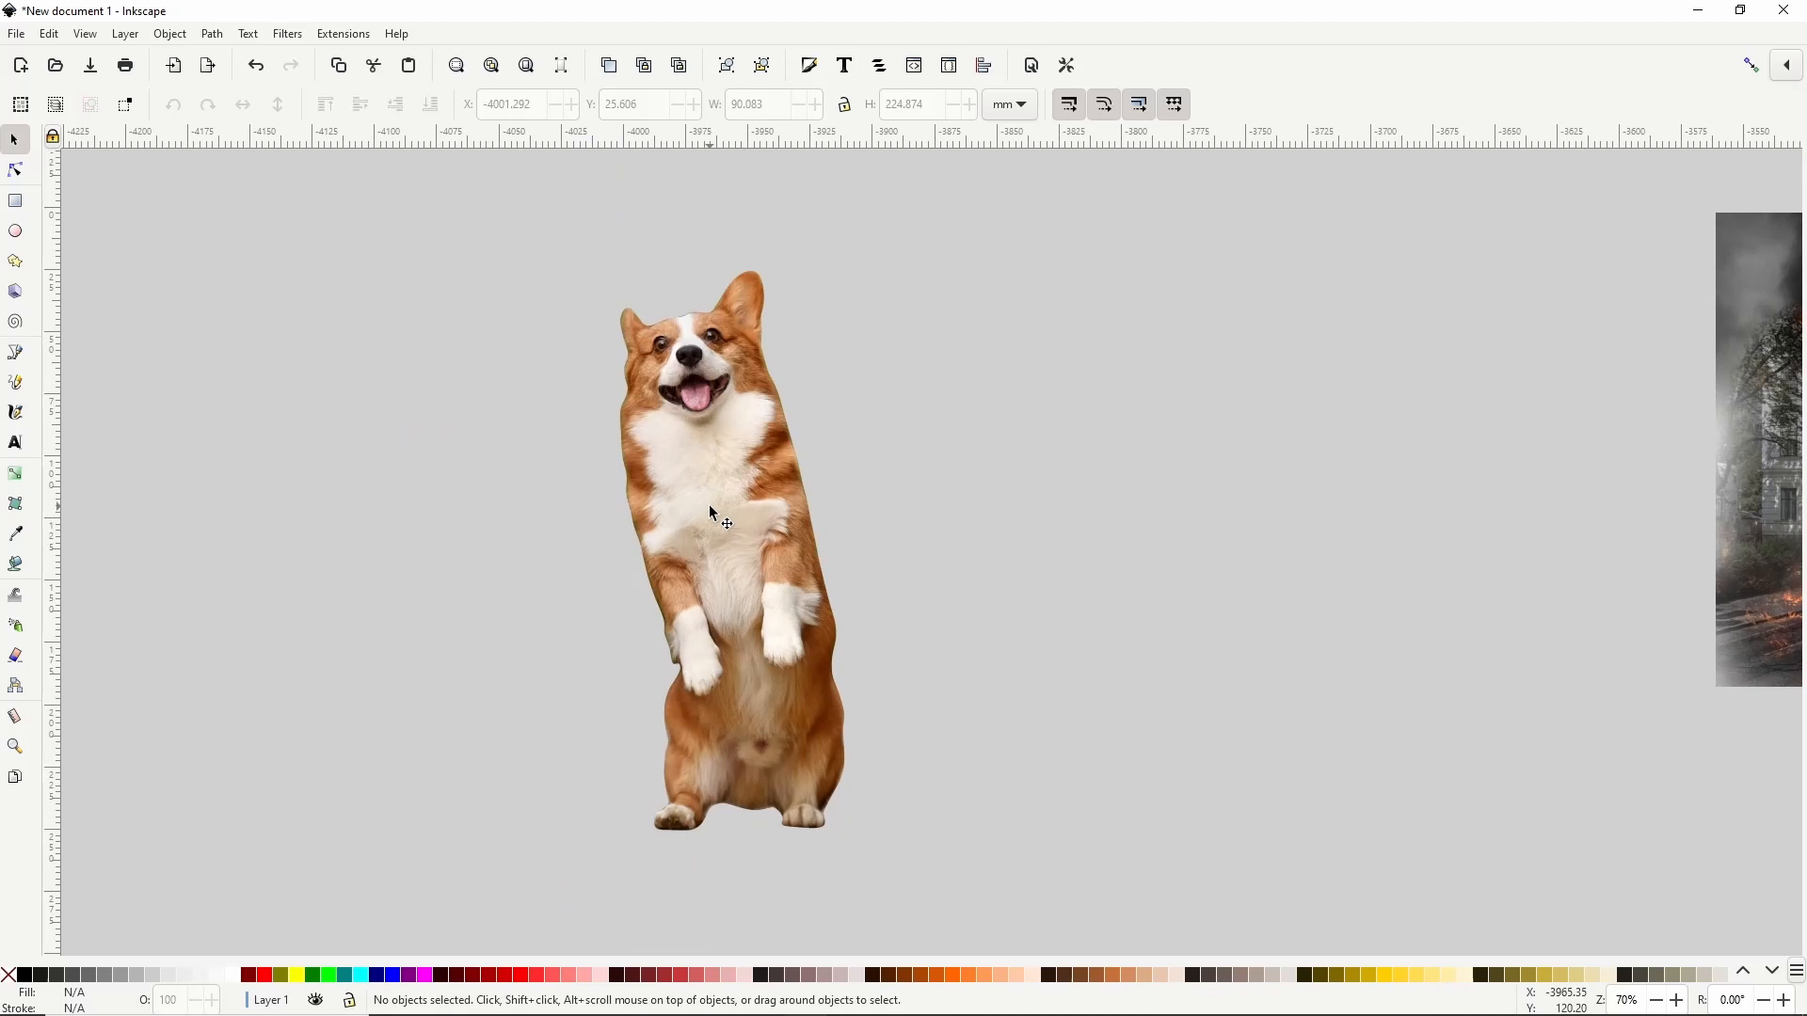
right_click(712, 513)
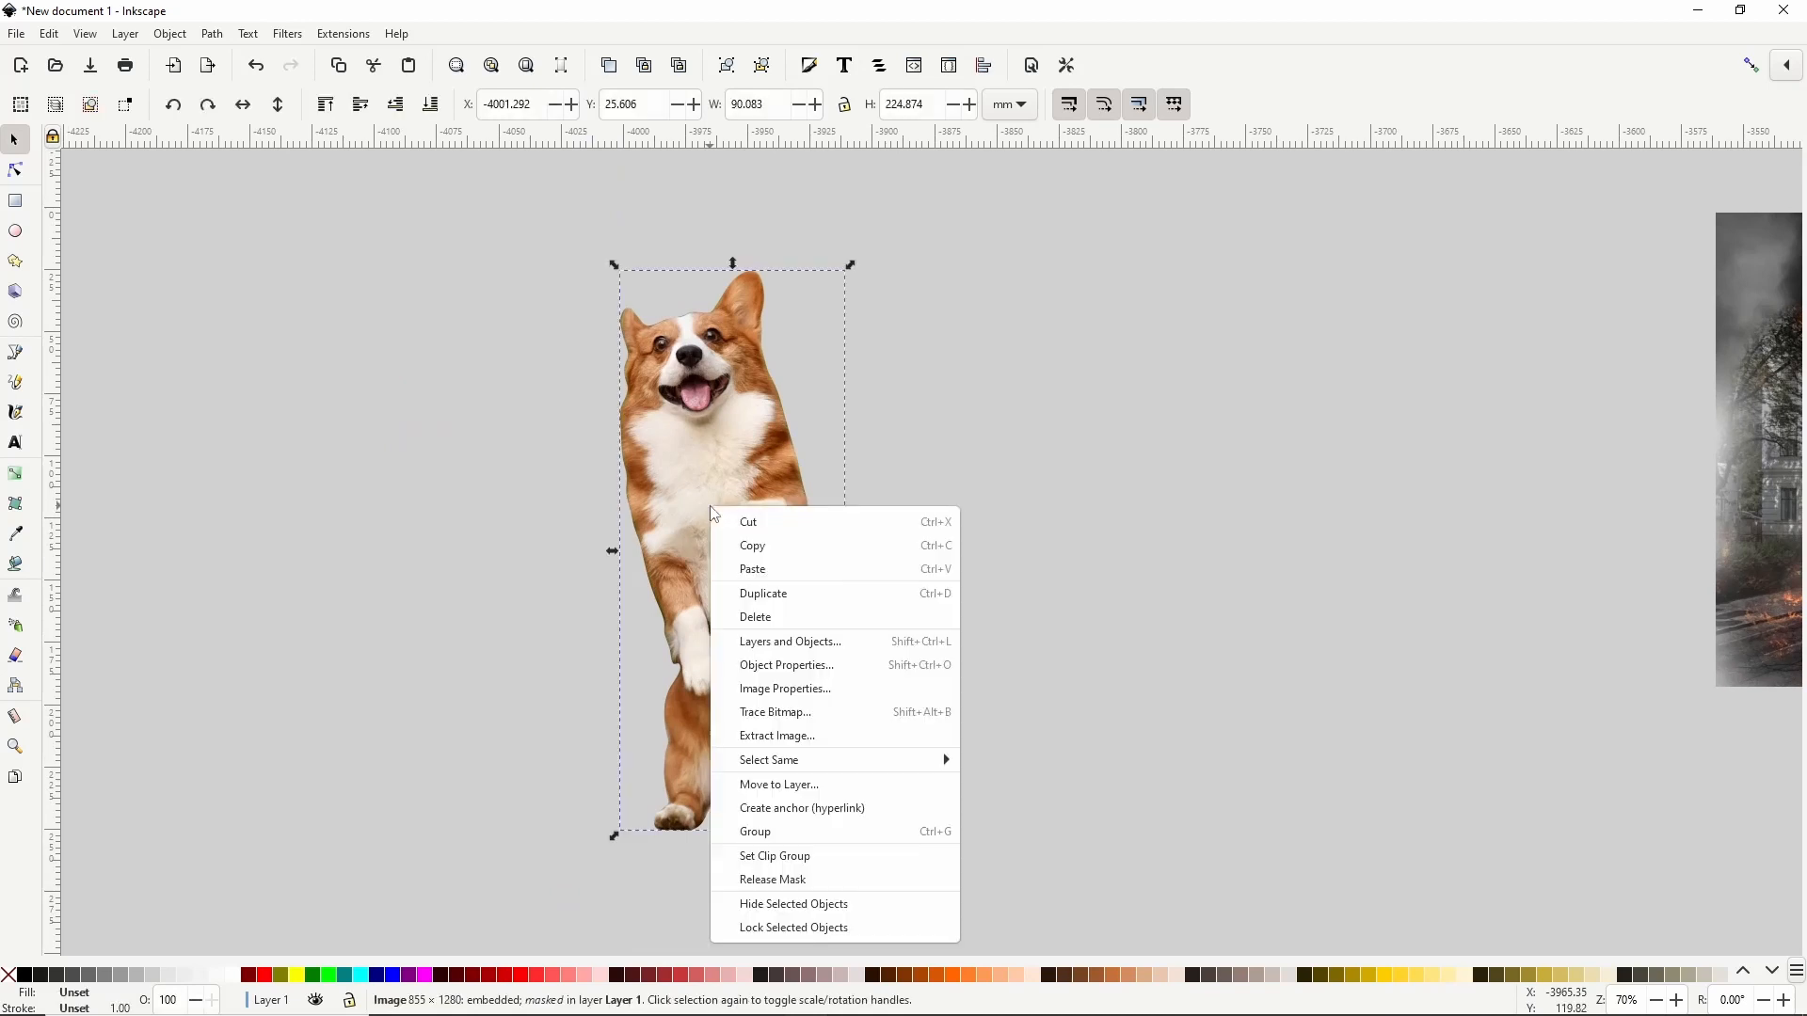
click(762, 879)
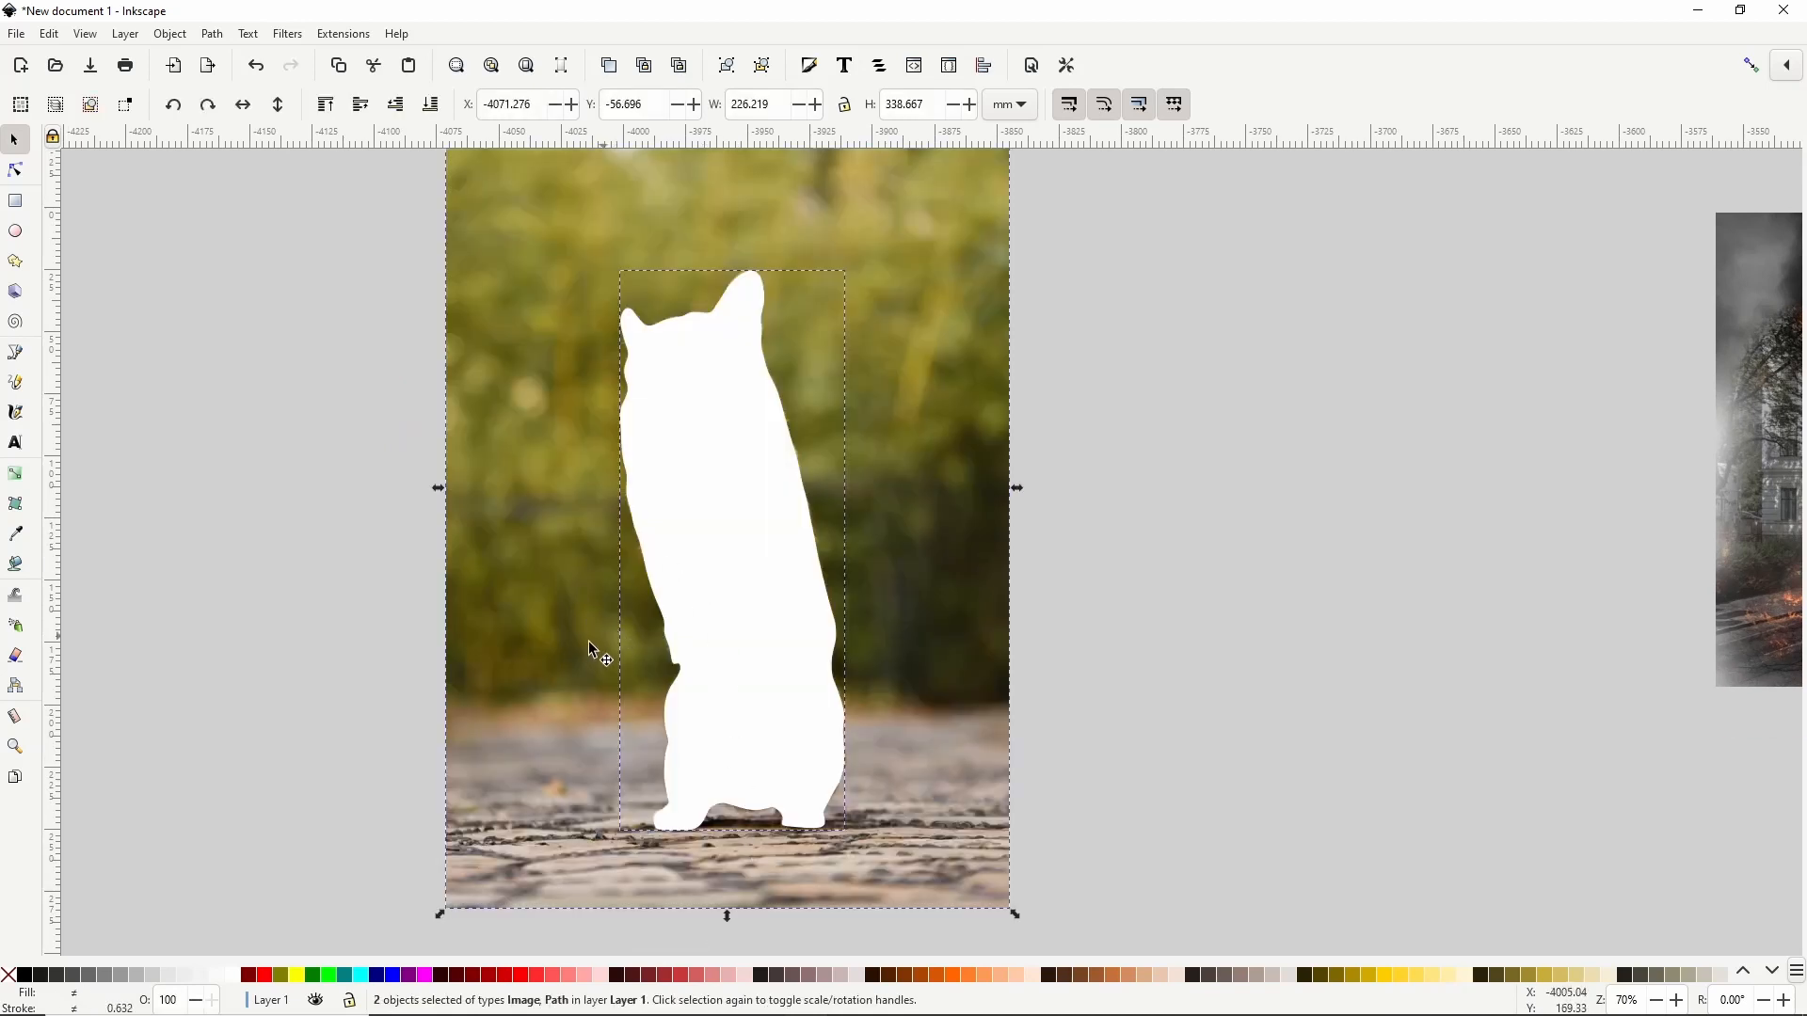
Step: Open the Feather filter for the white corgi silhouette with live preview enabled
click(1087, 508)
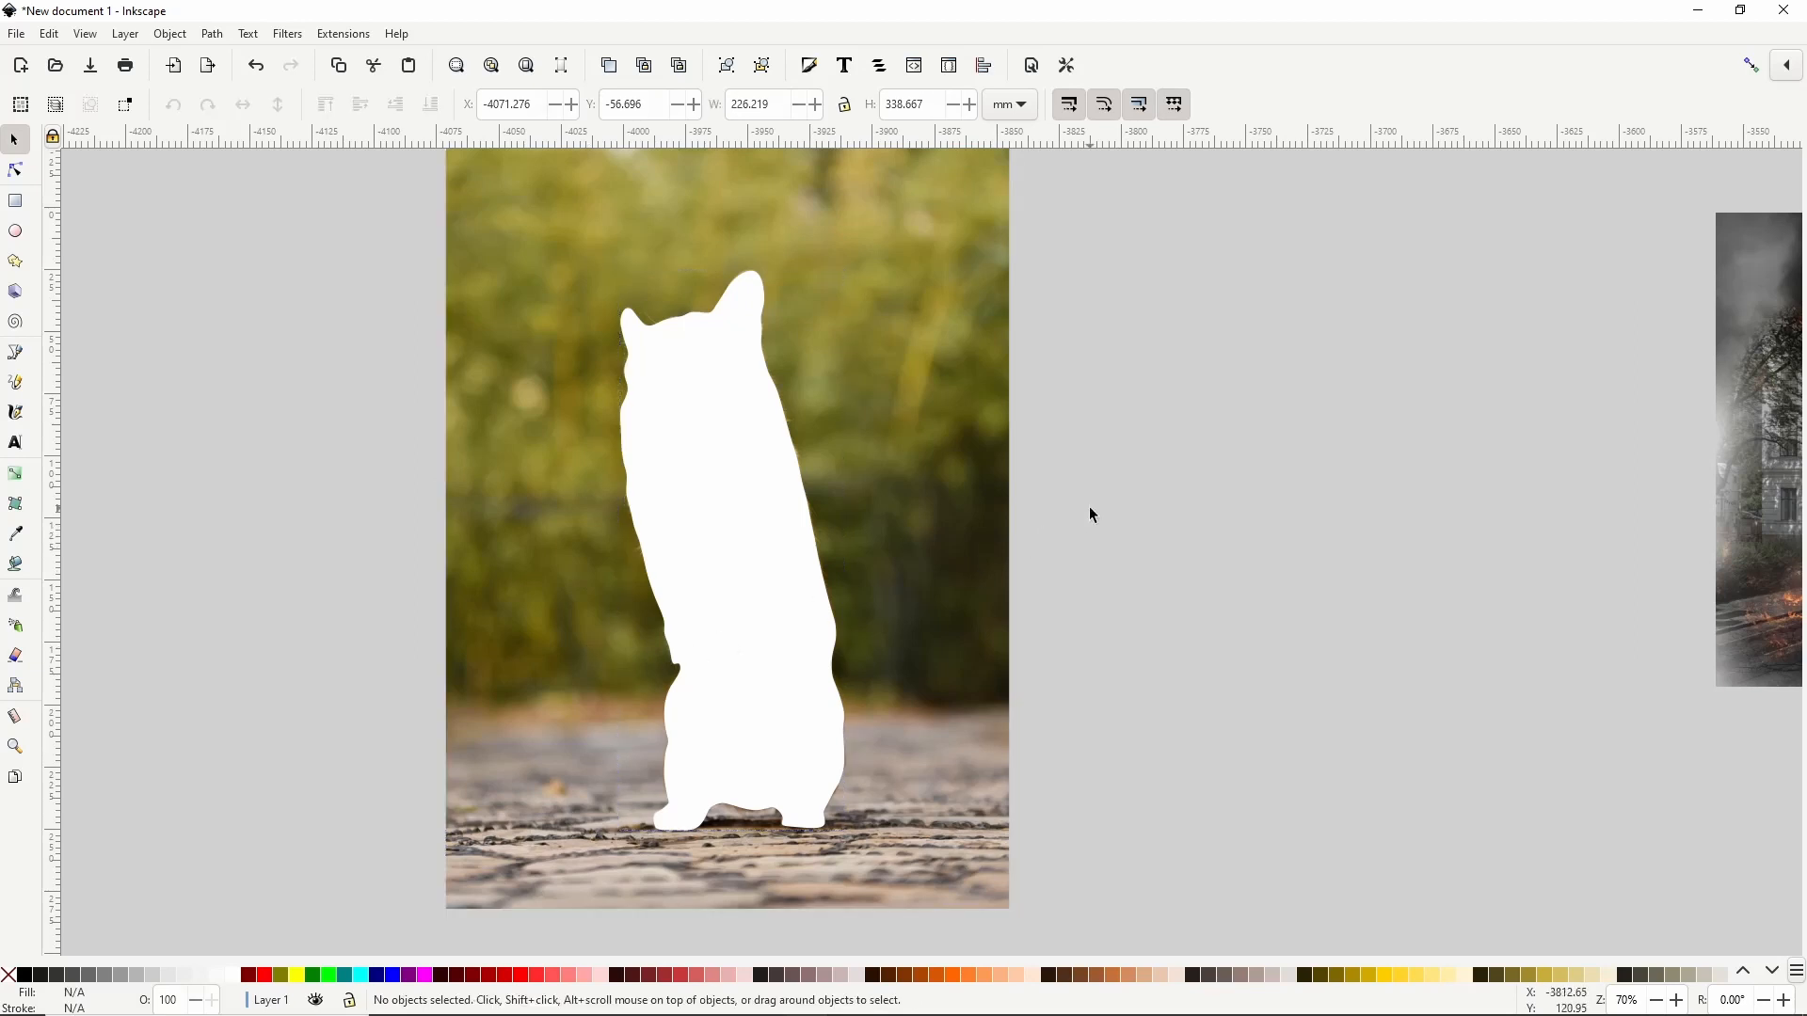
click(764, 538)
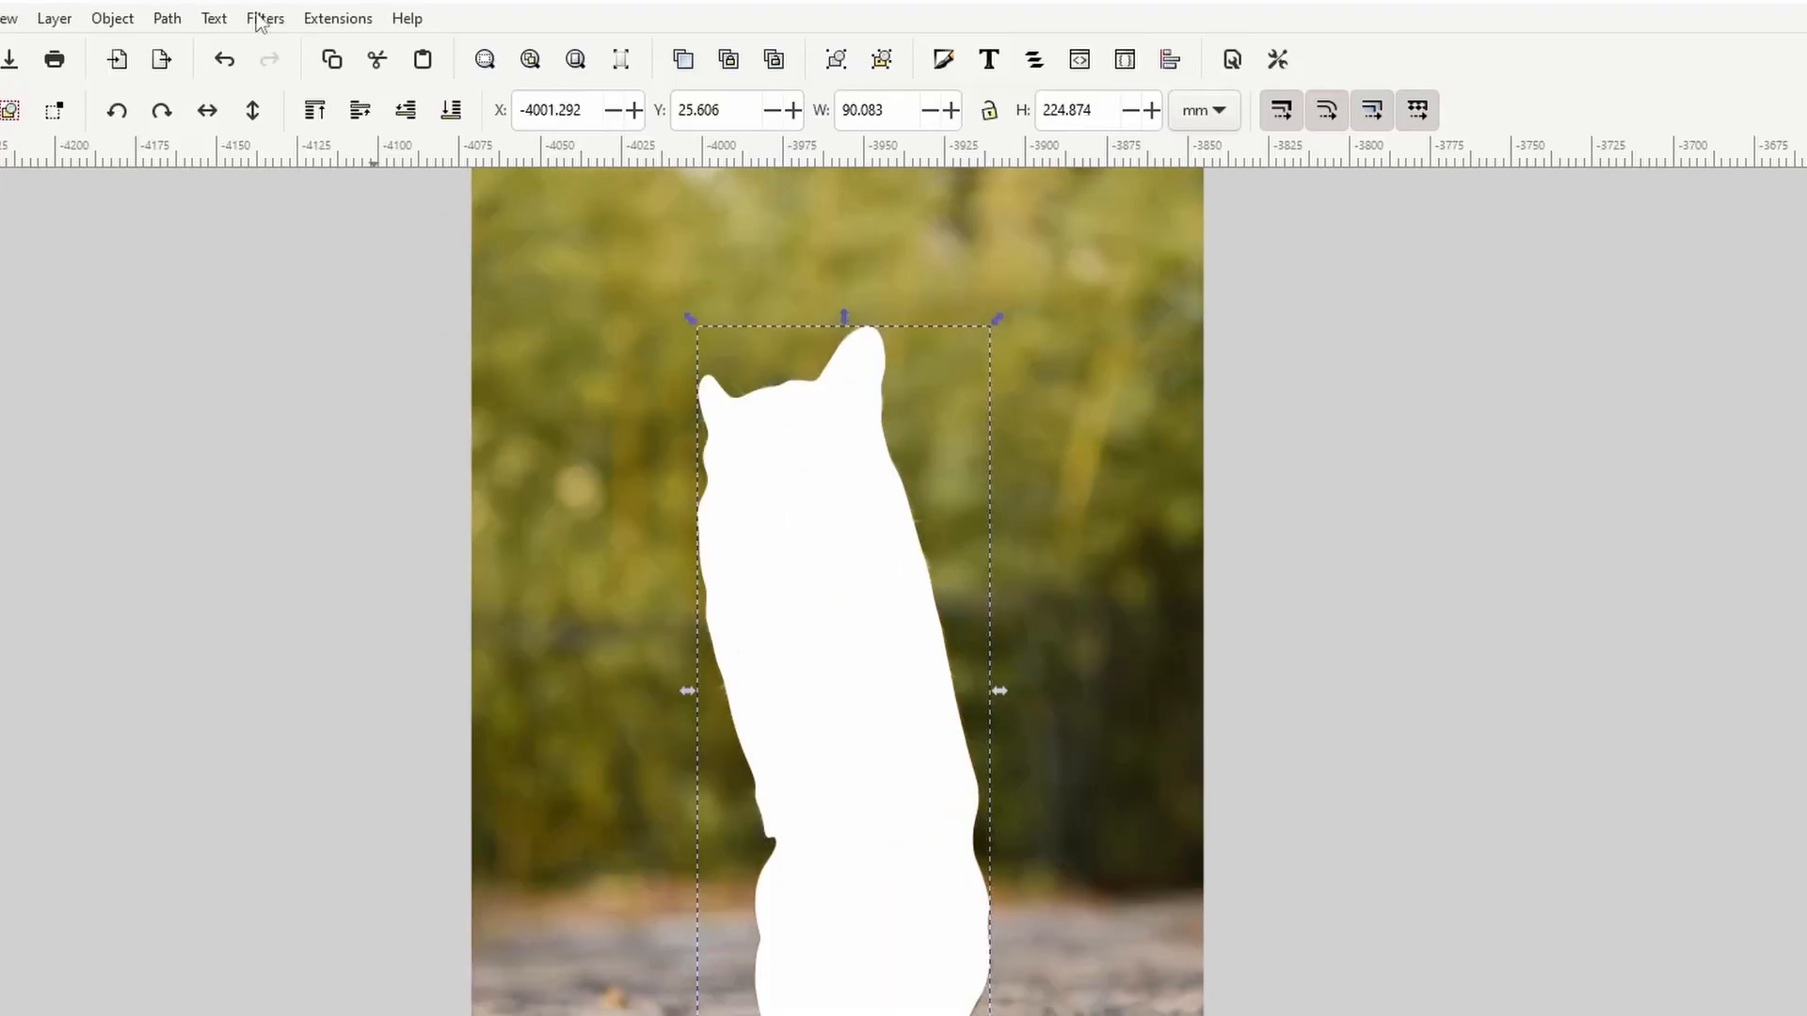
click(287, 34)
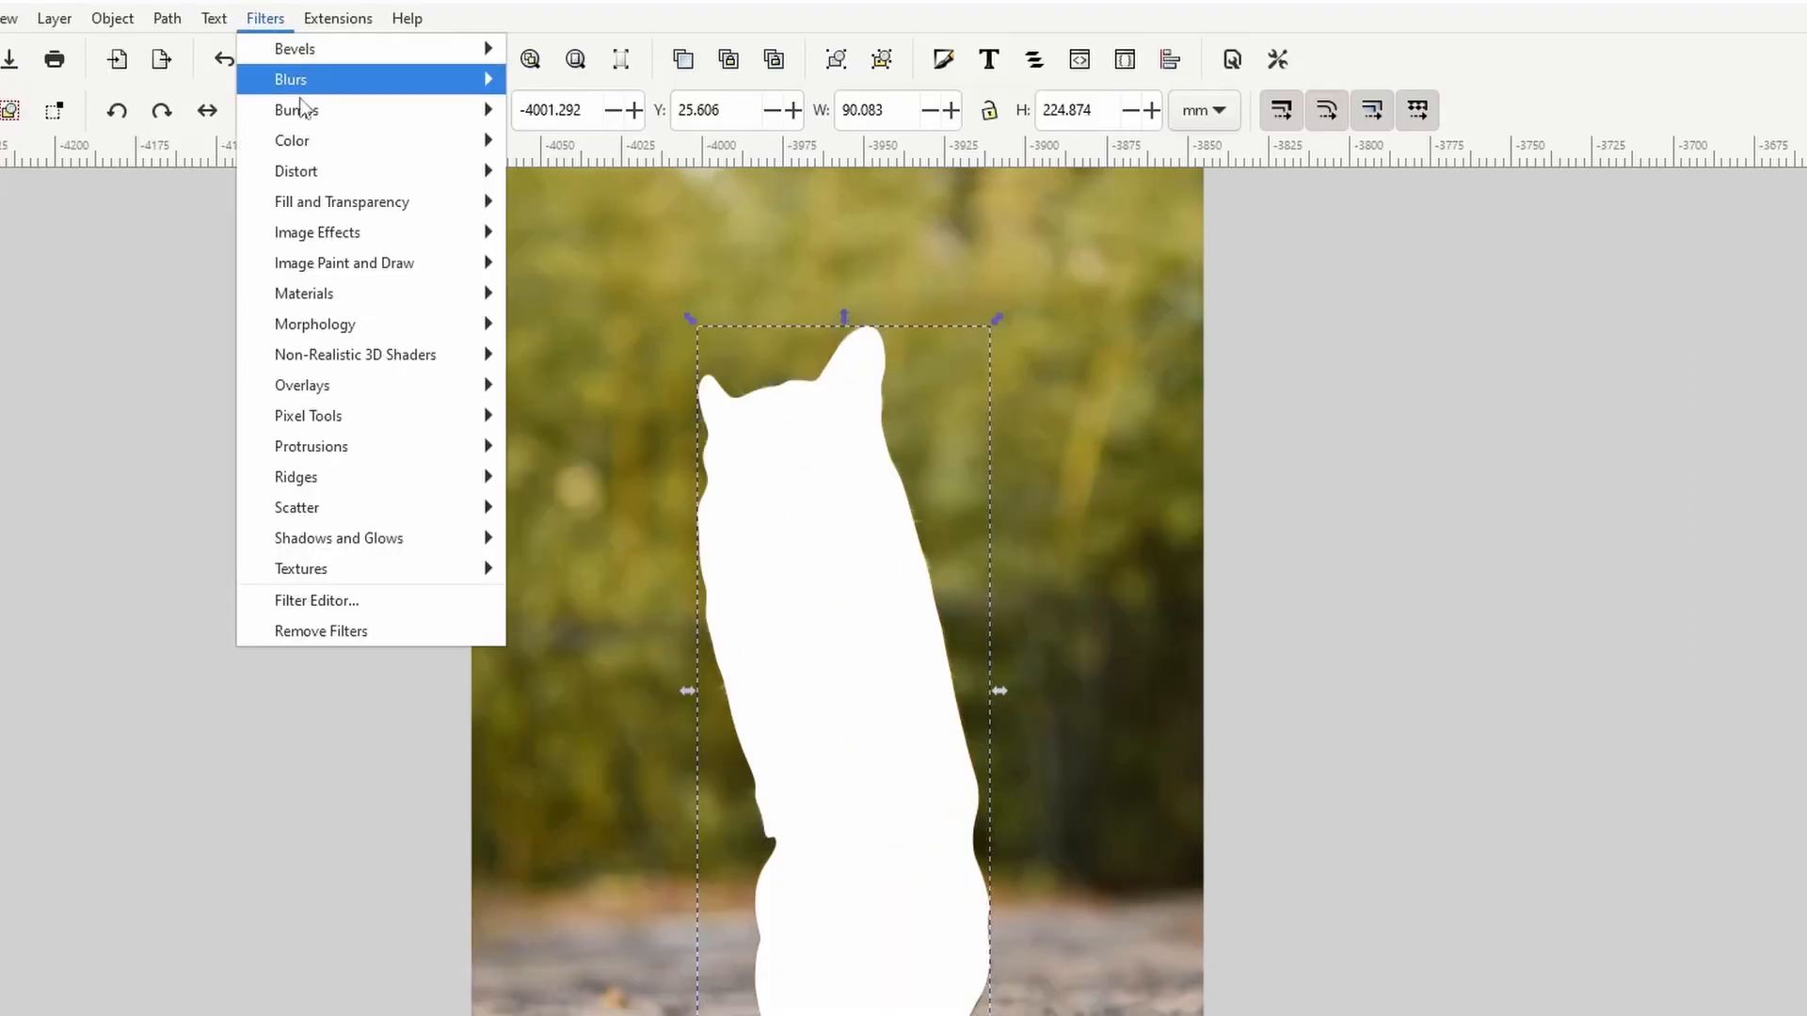
mouse_move(304, 91)
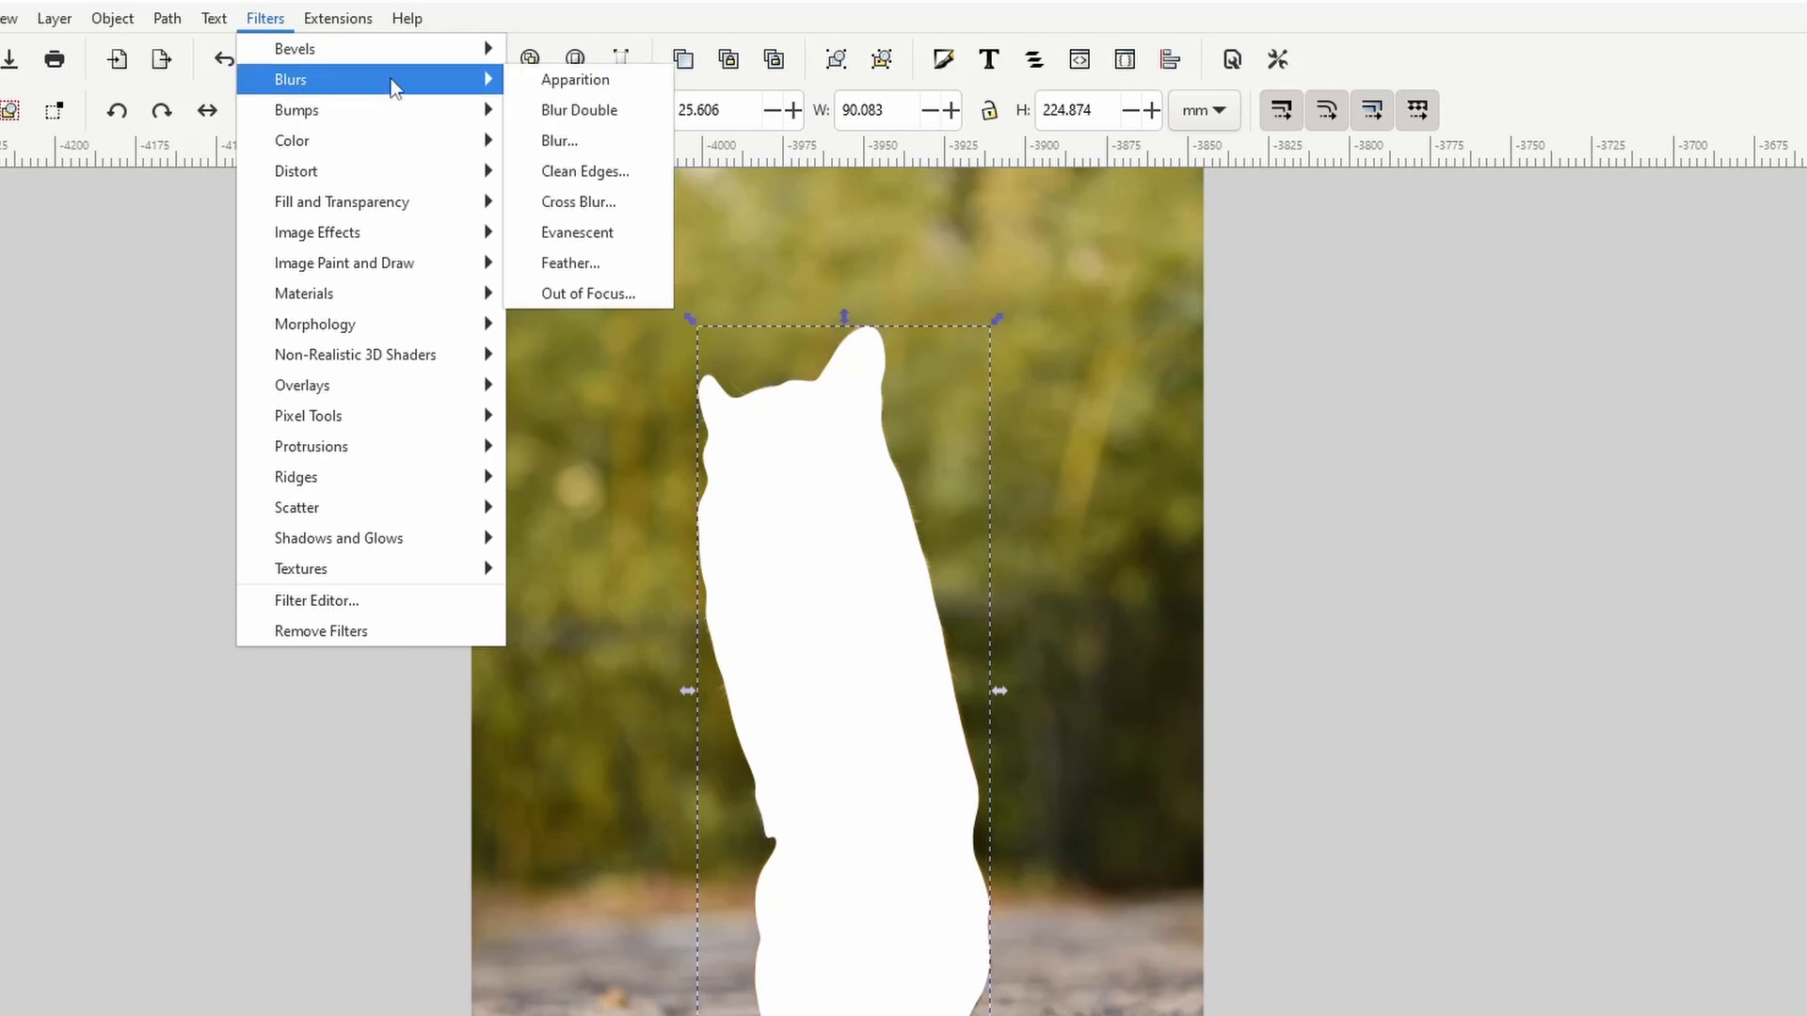
click(574, 264)
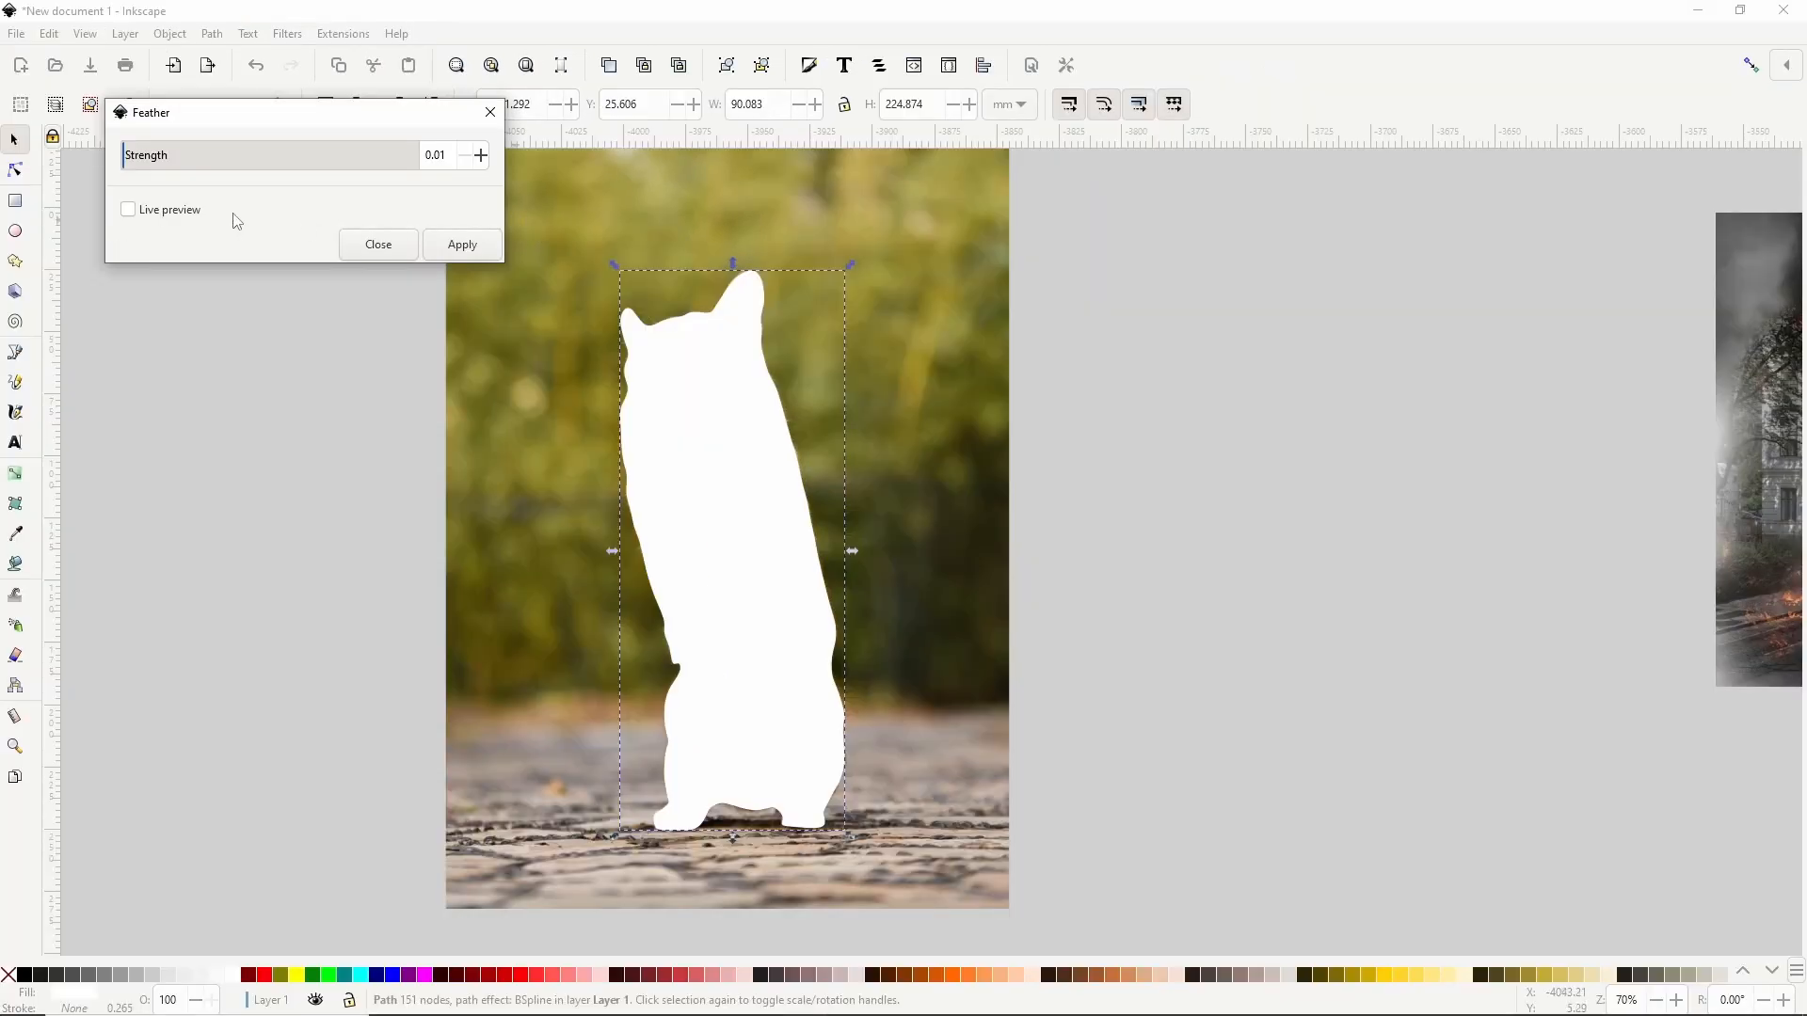
click(177, 213)
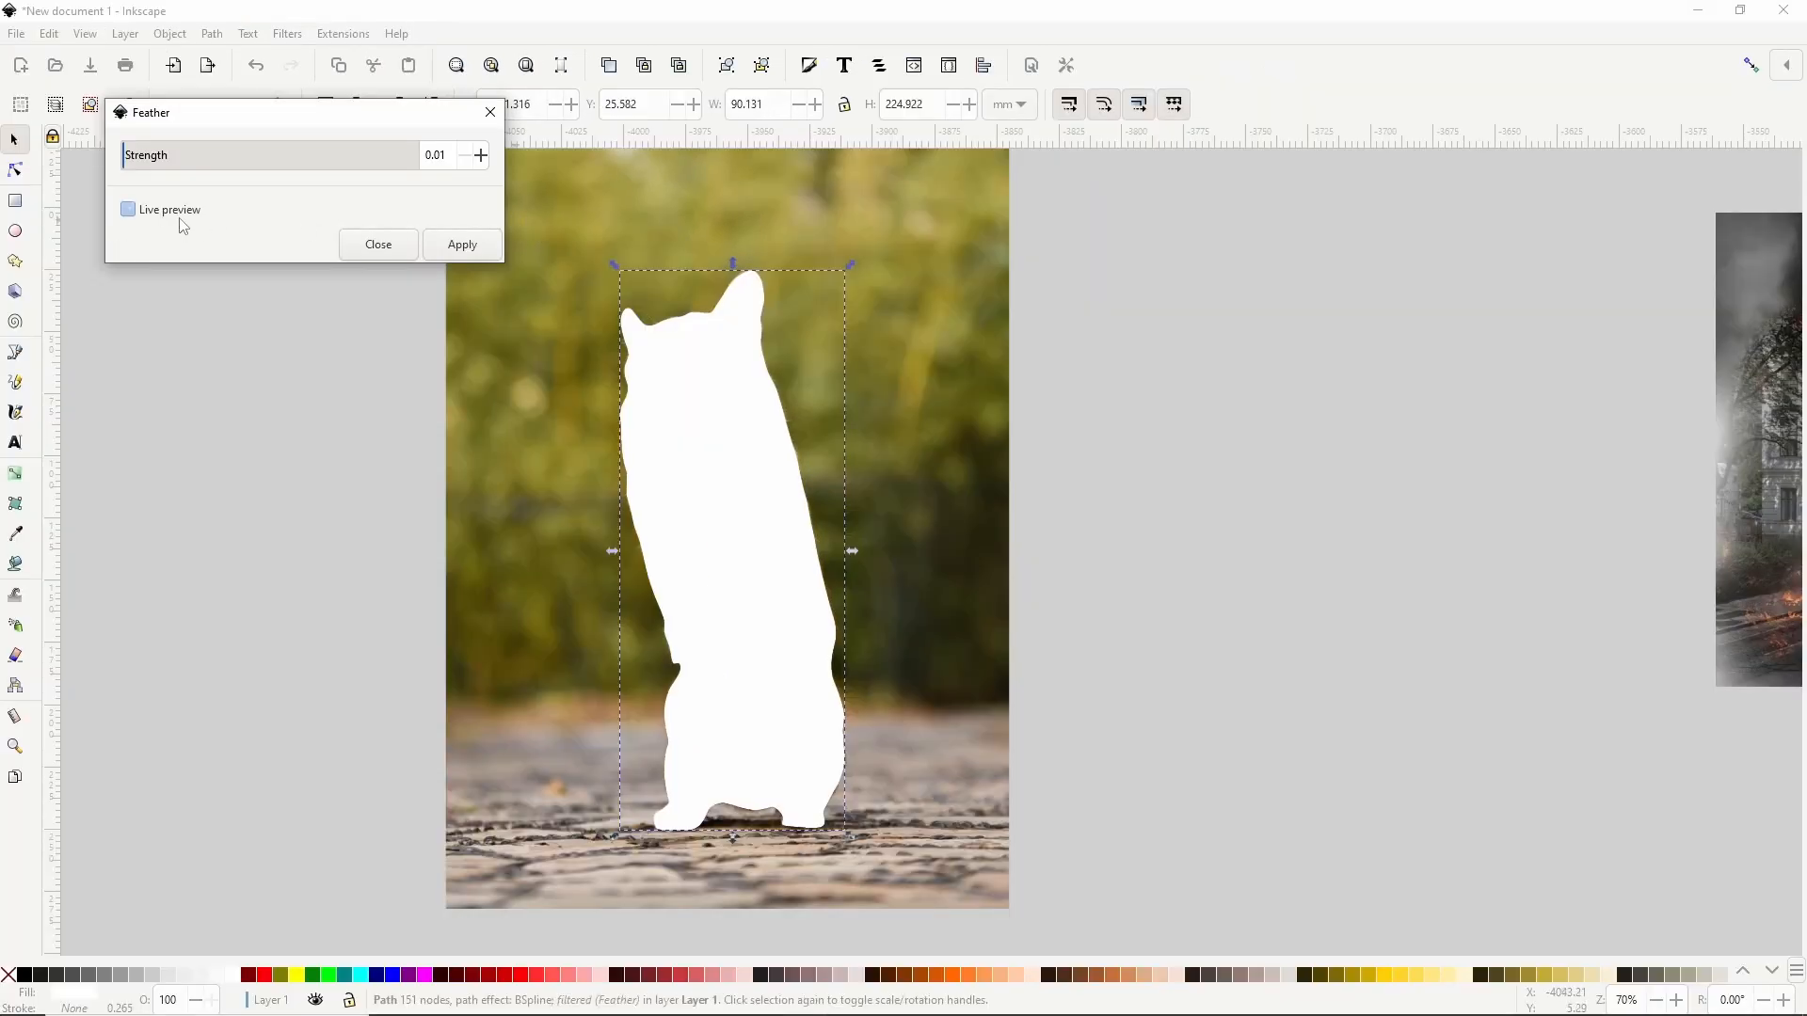
Step: Try feather strengths of 2.84, 4.41 and 0.95 on the white silhouette
click(129, 157)
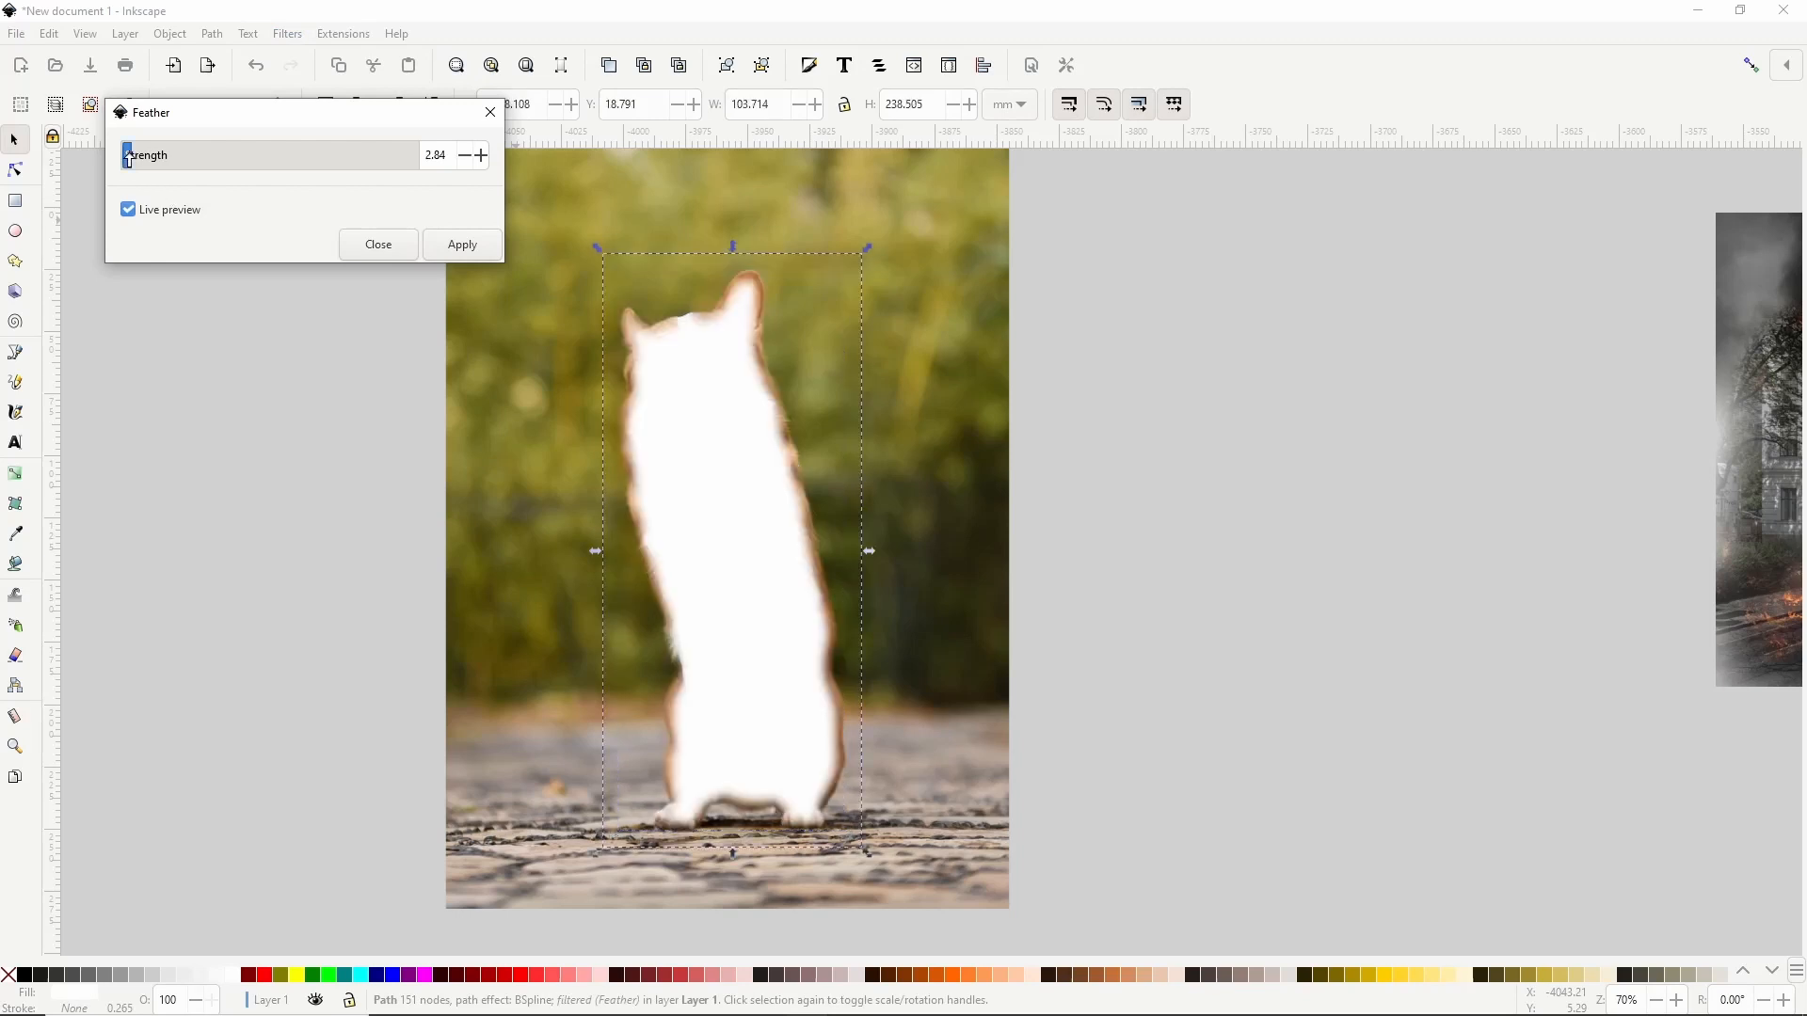
drag(129, 157, 134, 160)
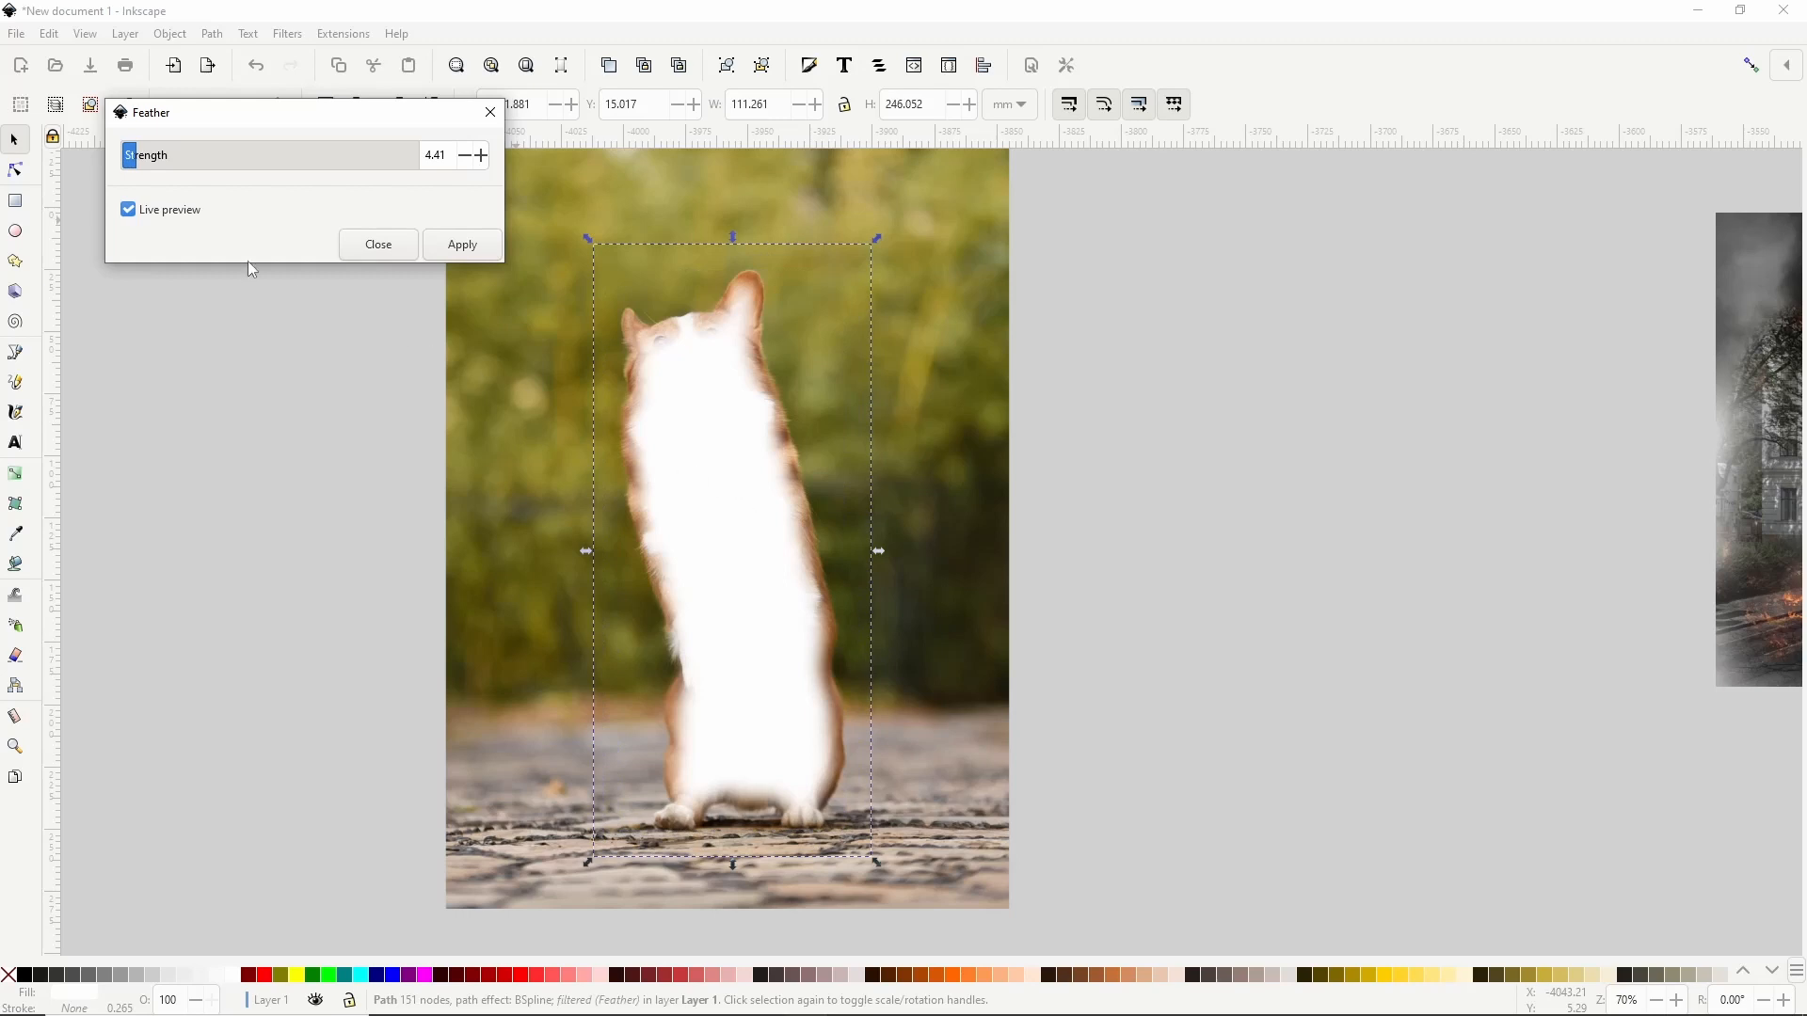
click(132, 161)
drag(131, 162, 125, 161)
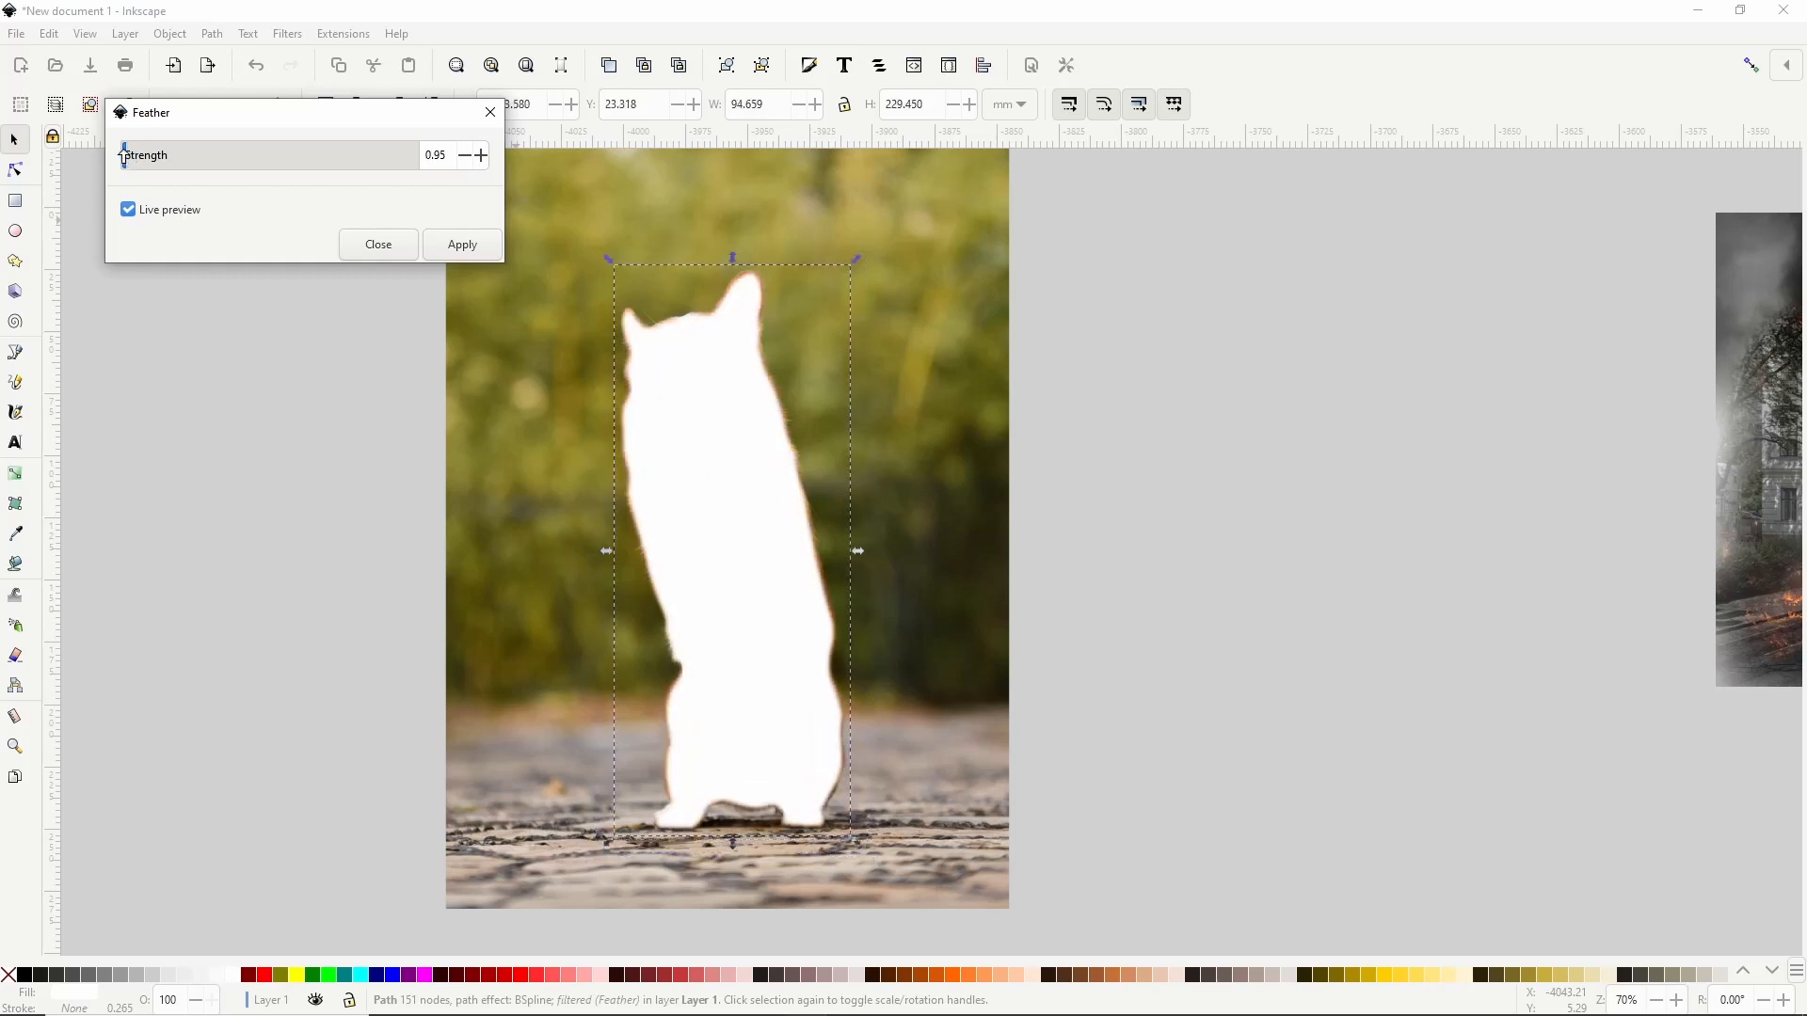
Step: Set the feather strength to 0.55, apply the filter to the silhouette and close the dialog
click(467, 157)
click(466, 158)
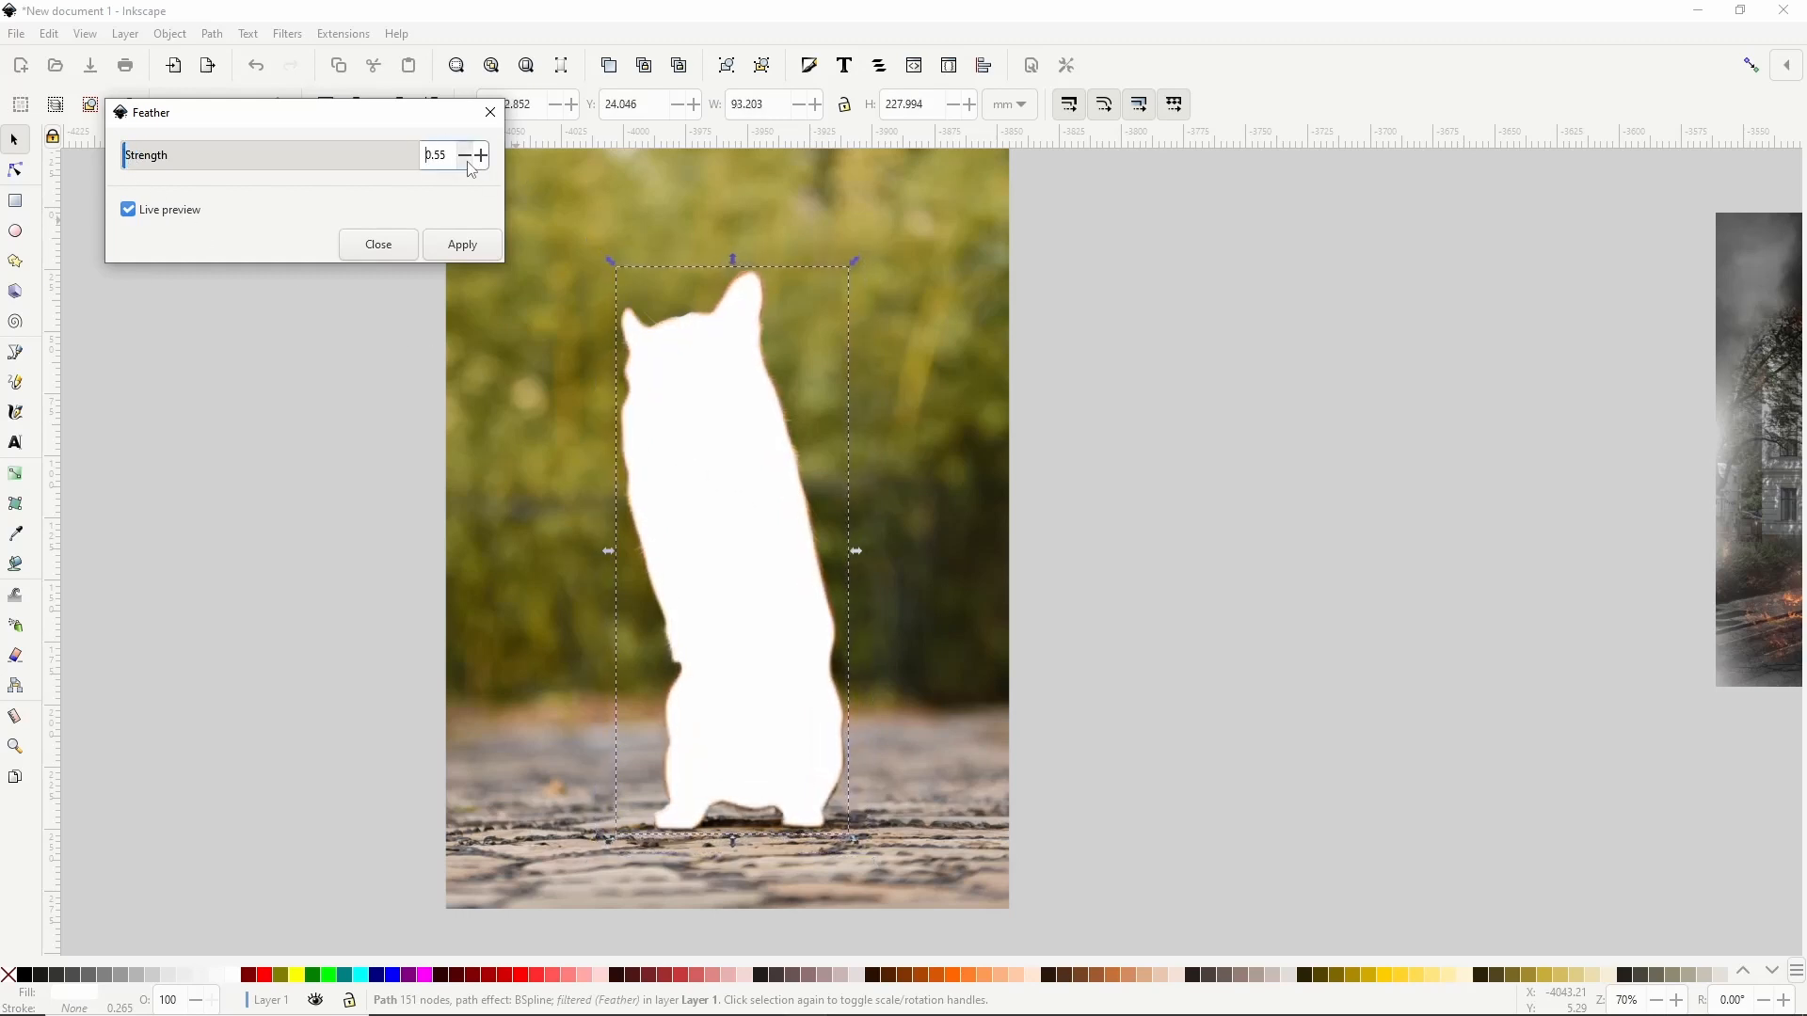
click(467, 157)
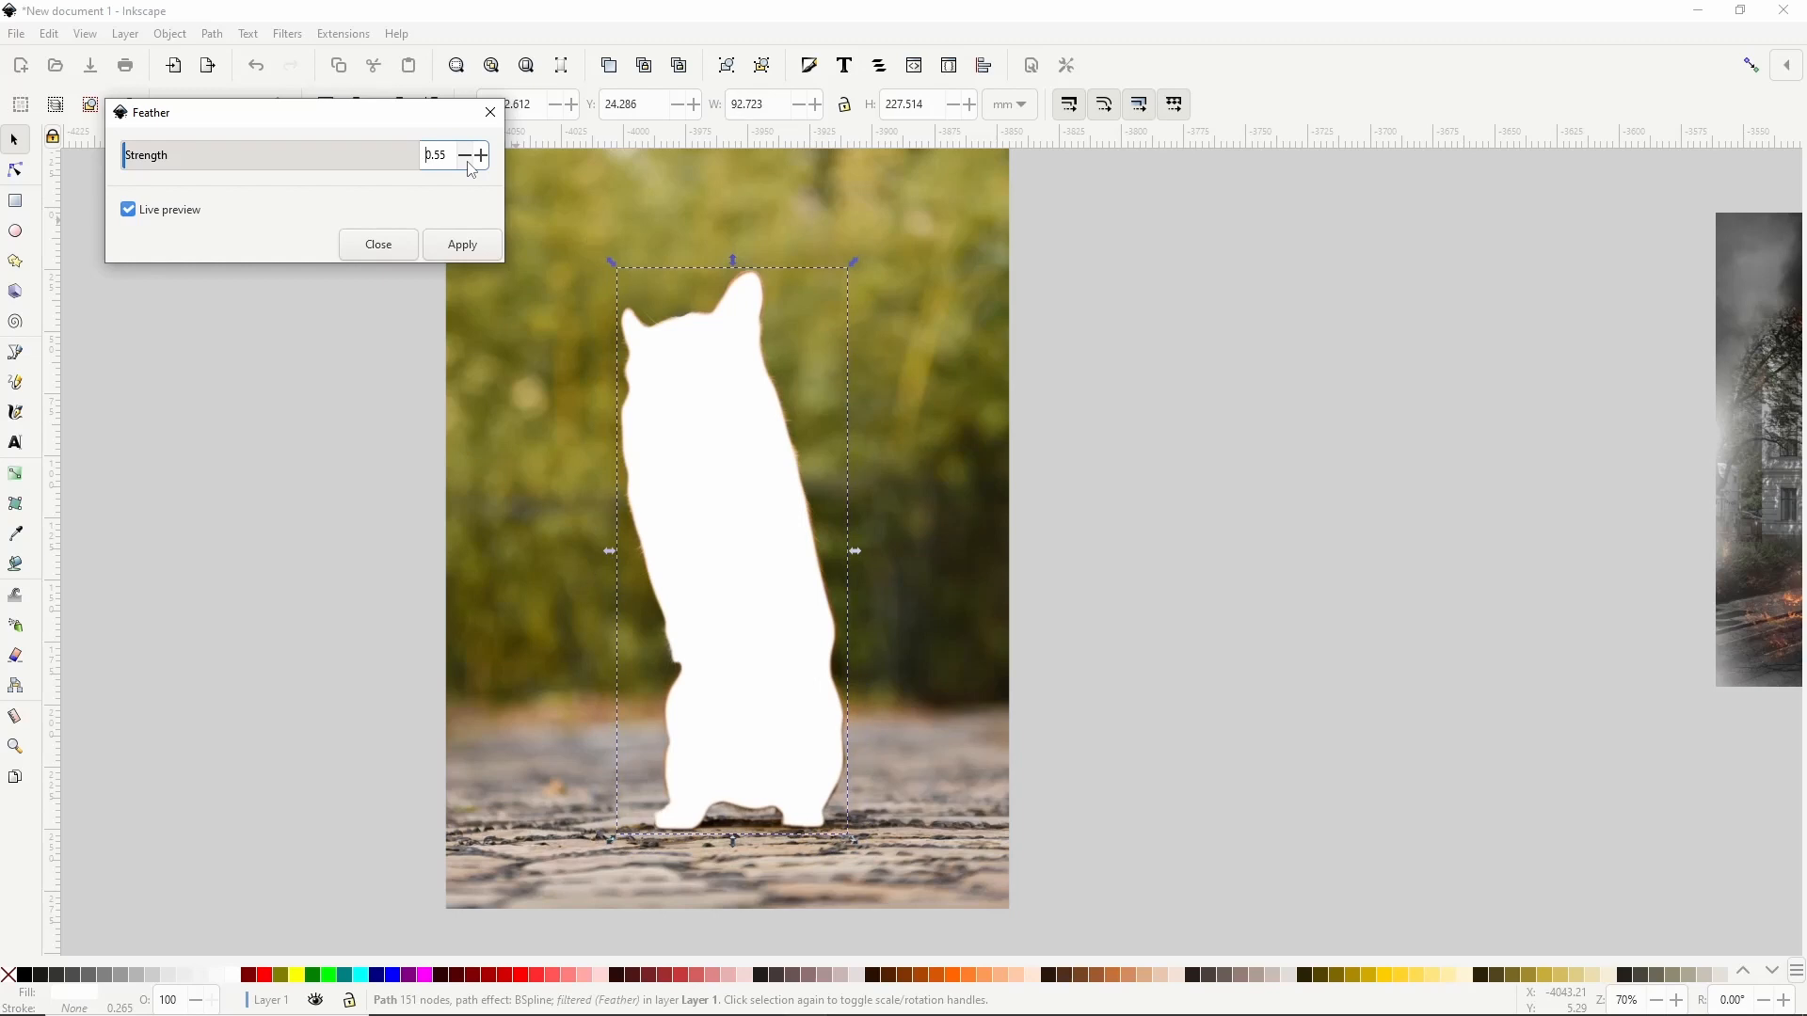
click(462, 245)
click(376, 244)
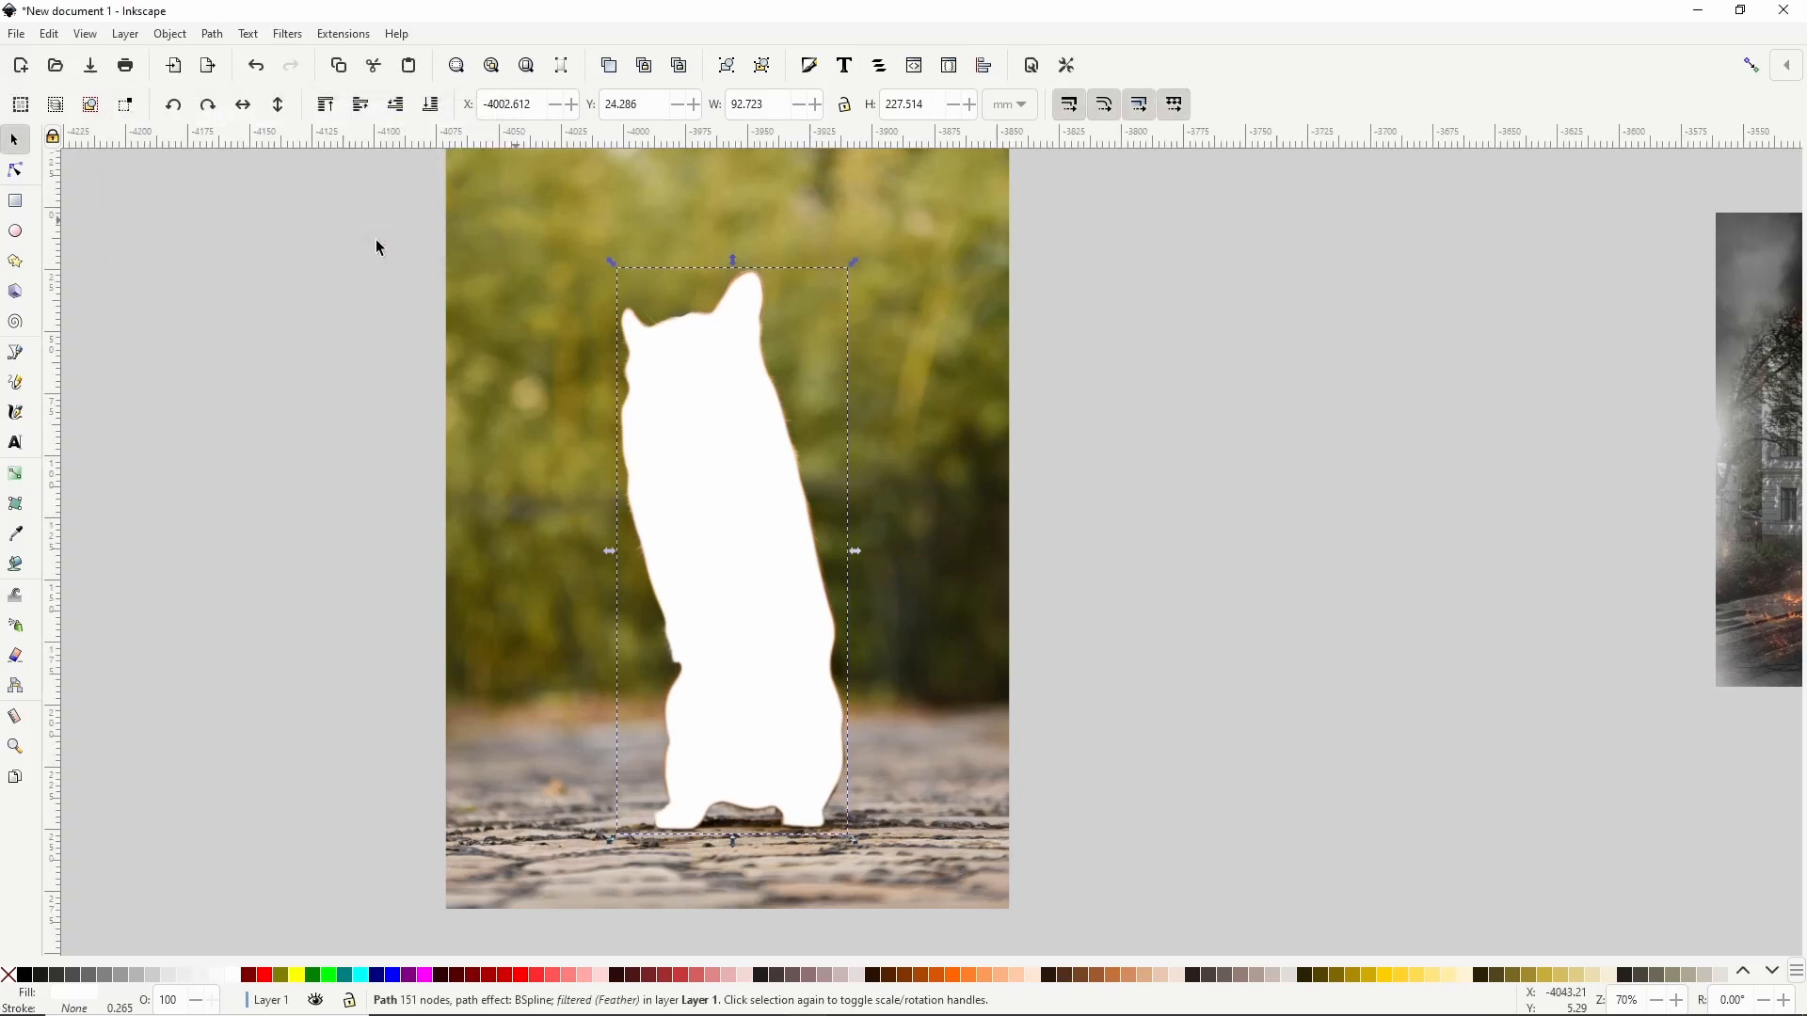
Step: Mask the corgi photo with the feathered silhouette and inspect the softened edges of the cut-out
shift+click(546, 385)
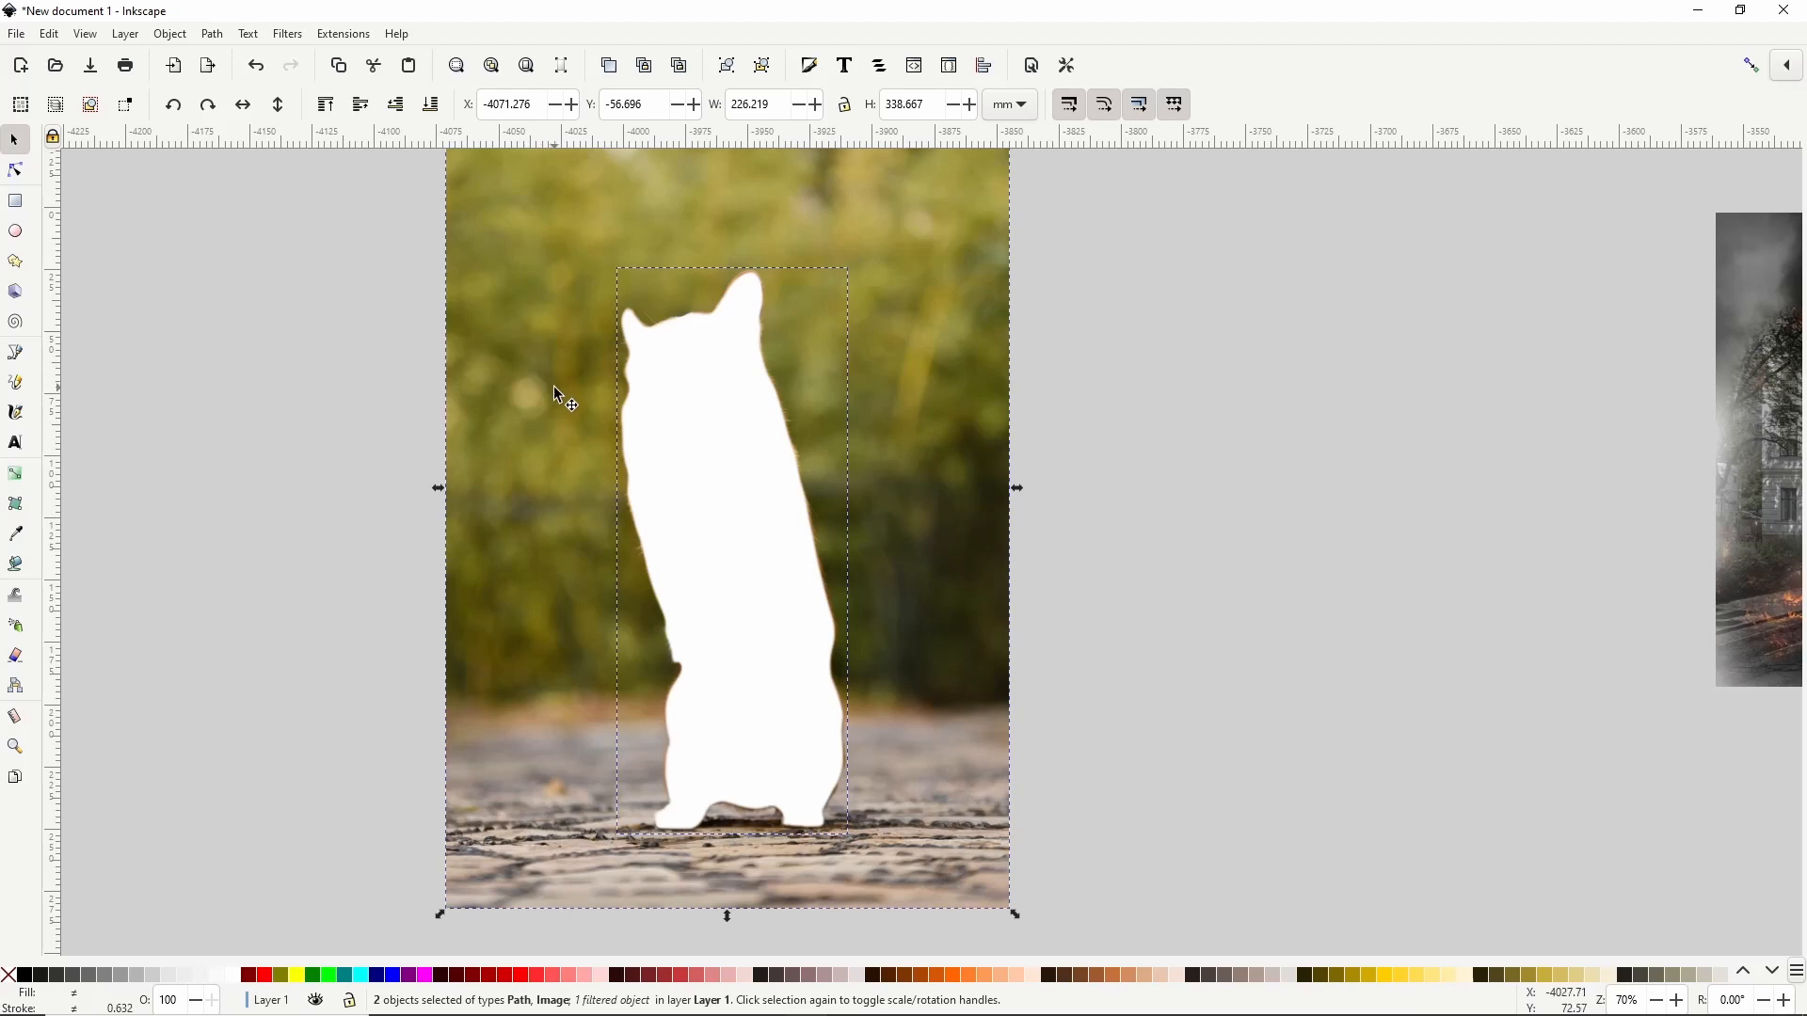
right_click(556, 387)
click(610, 786)
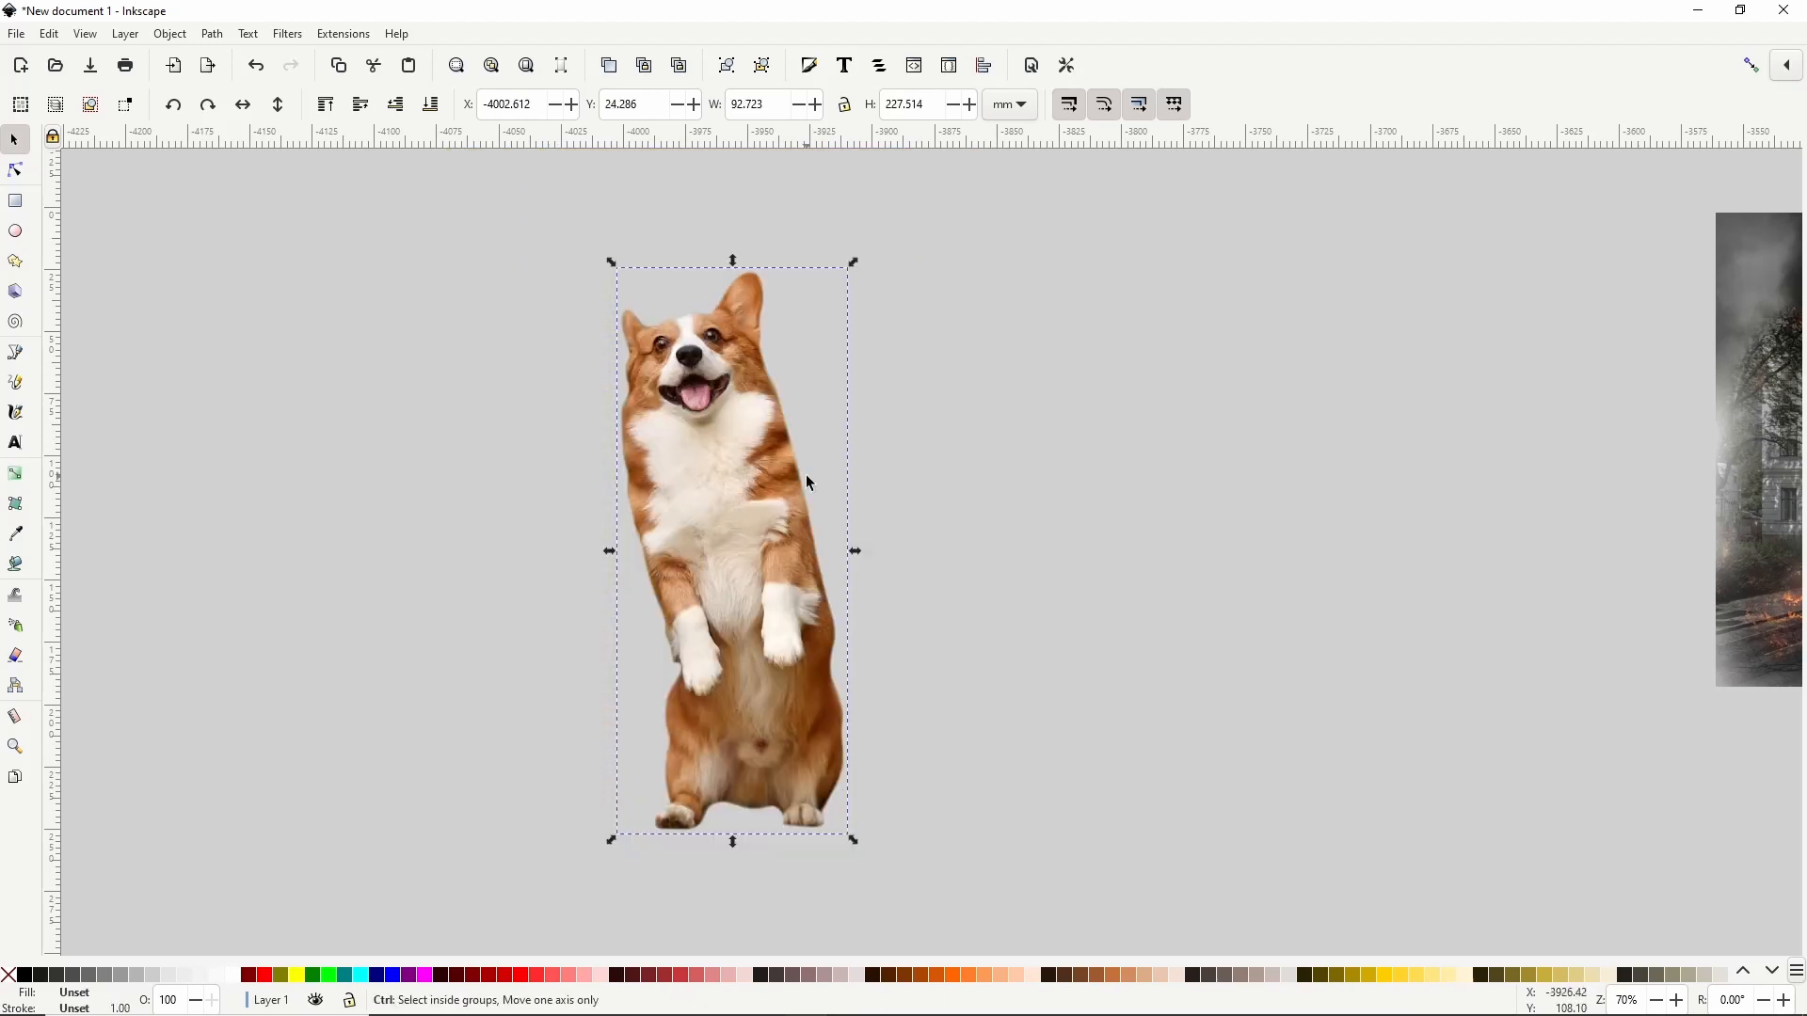
scroll(806, 474, up, 4)
scroll(731, 515, down, 4)
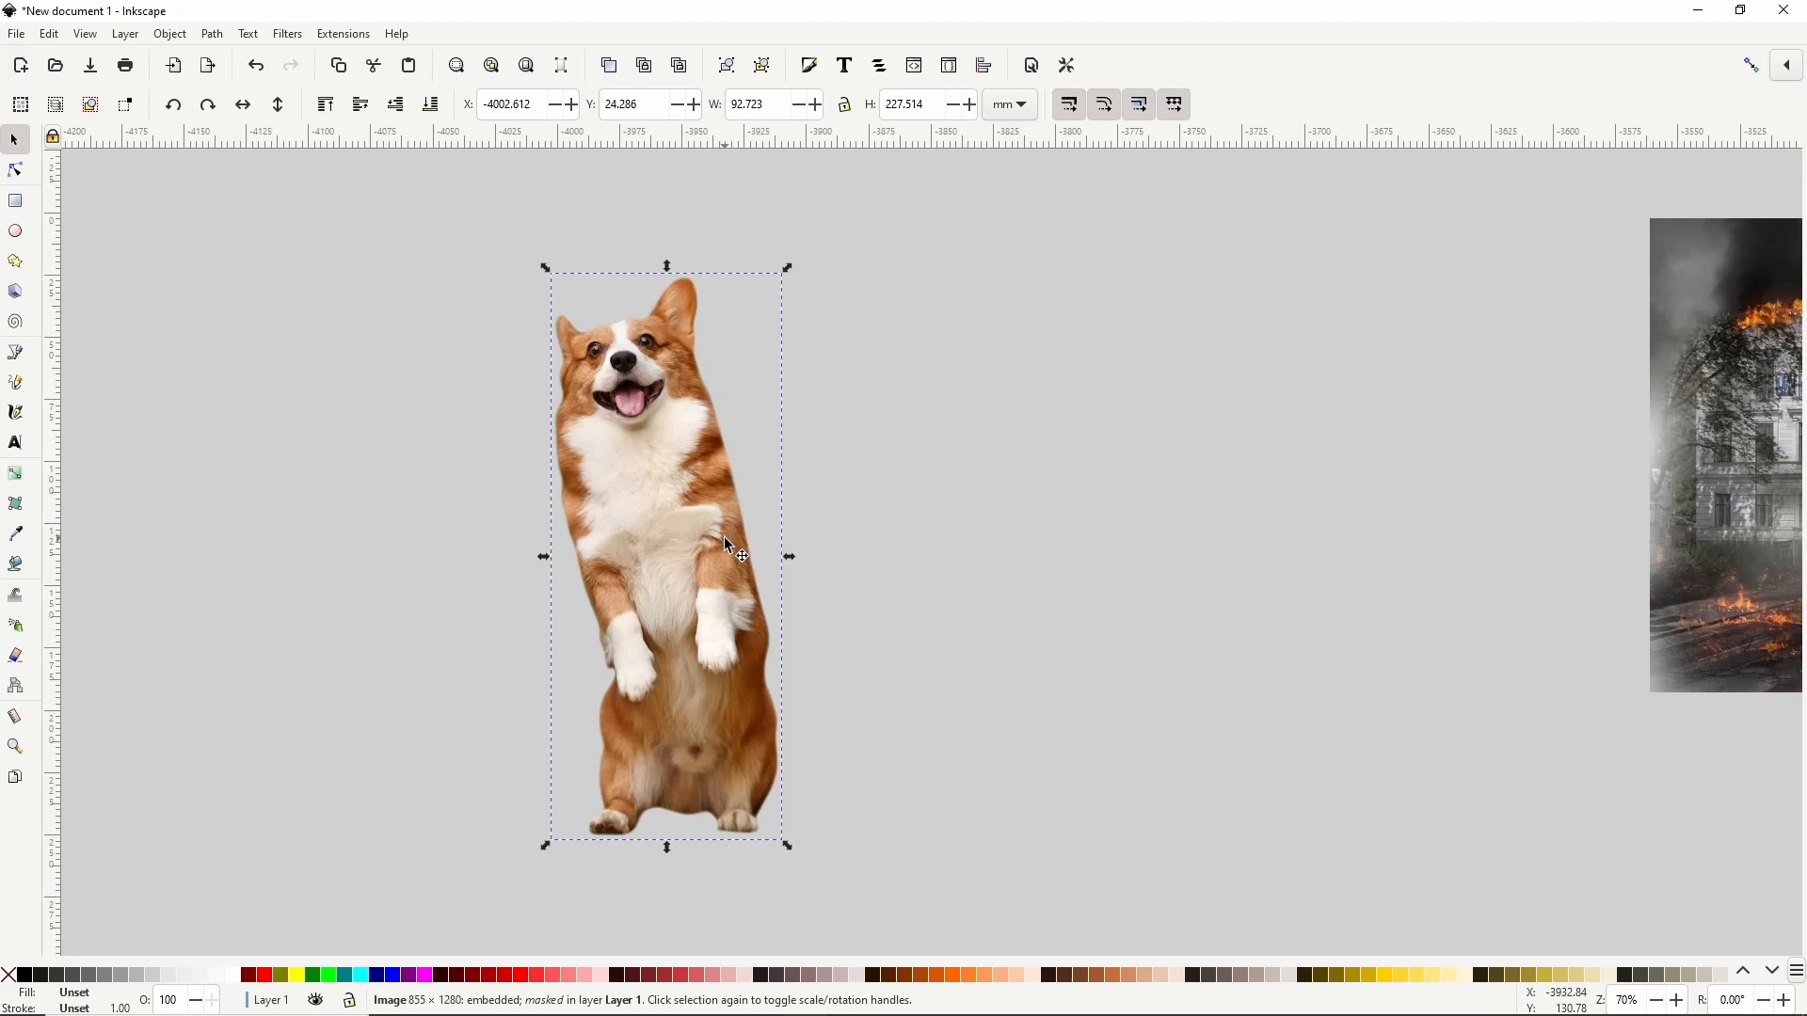
Step: Release the mask and try clipping the corgi photo with the silhouette instead
right_click(725, 537)
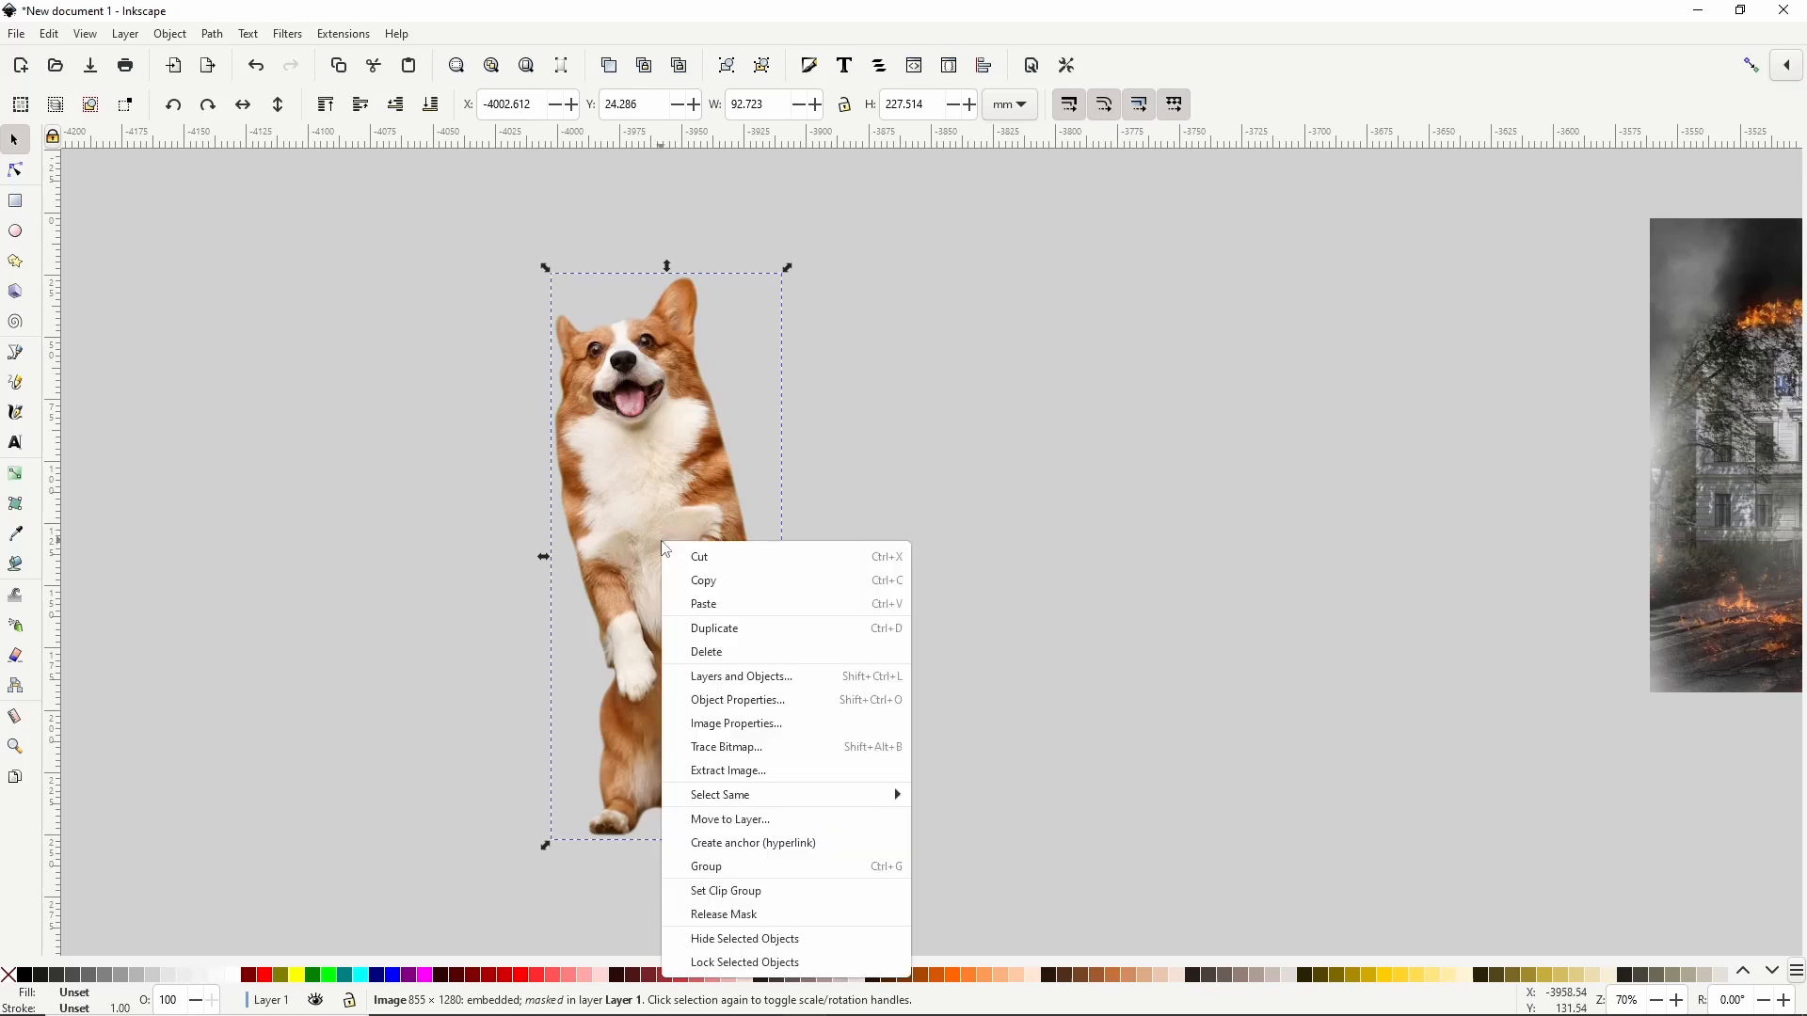
click(721, 918)
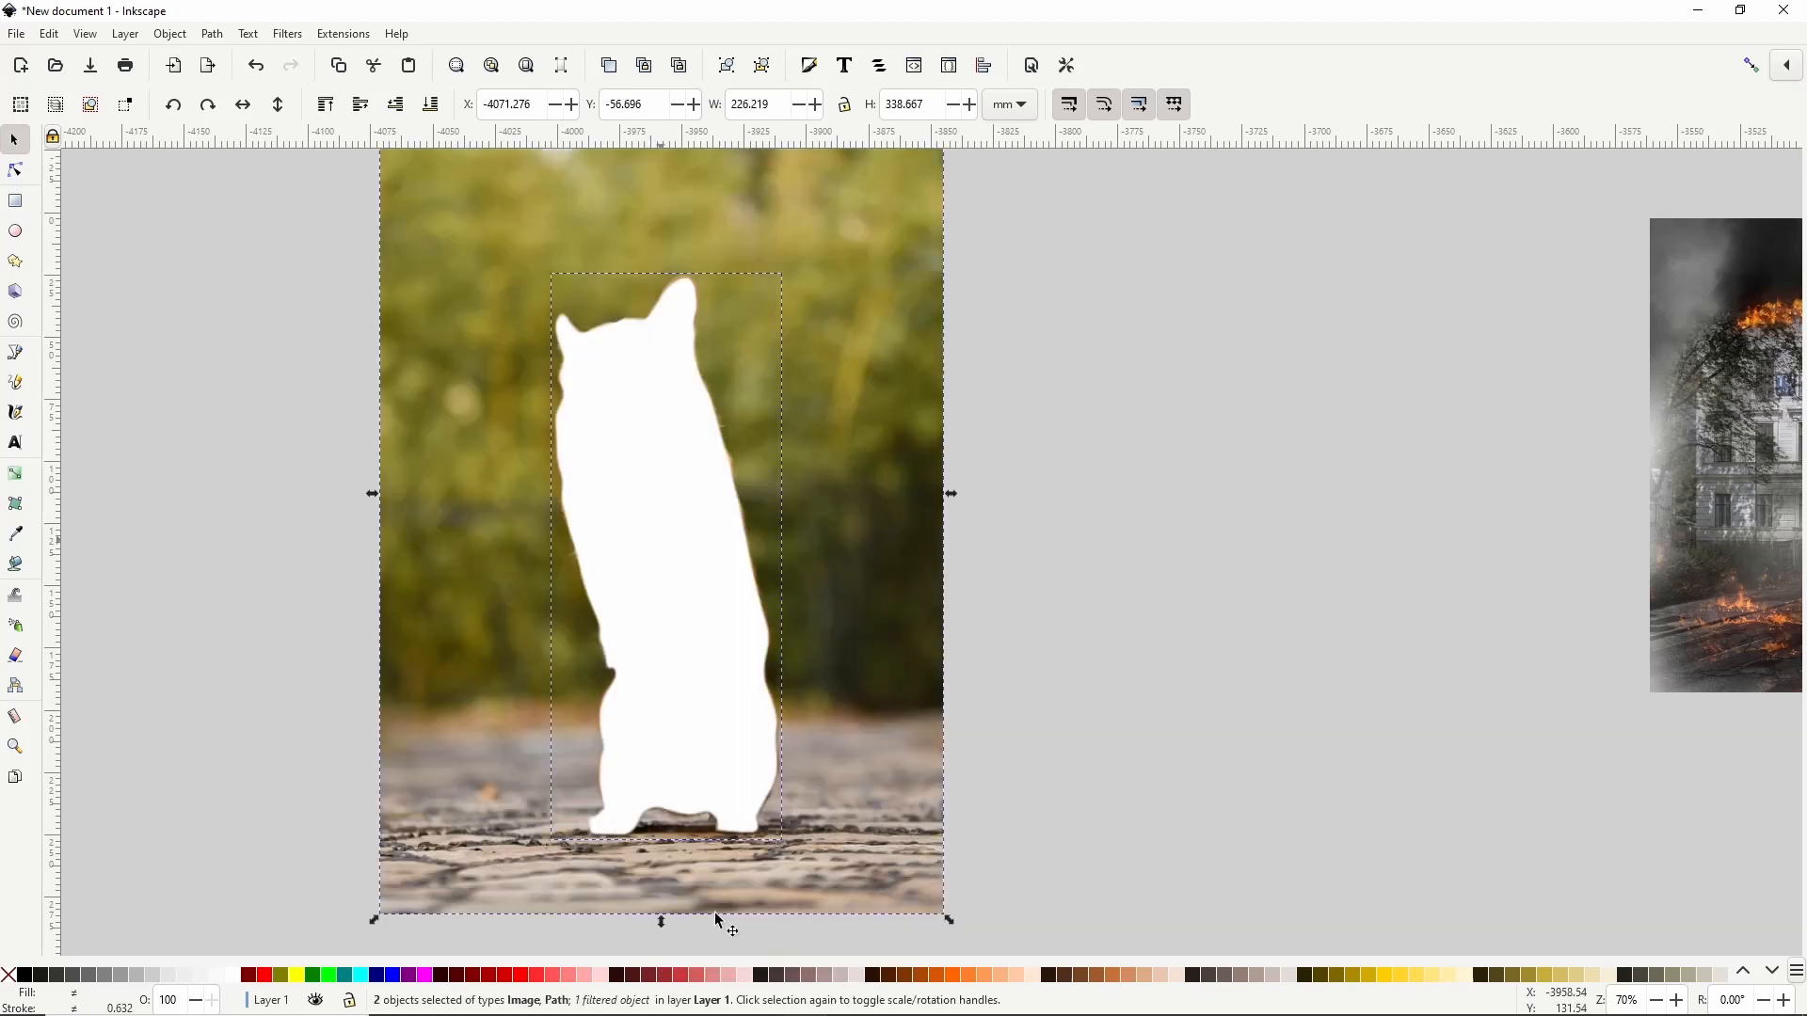
right_click(713, 616)
click(744, 497)
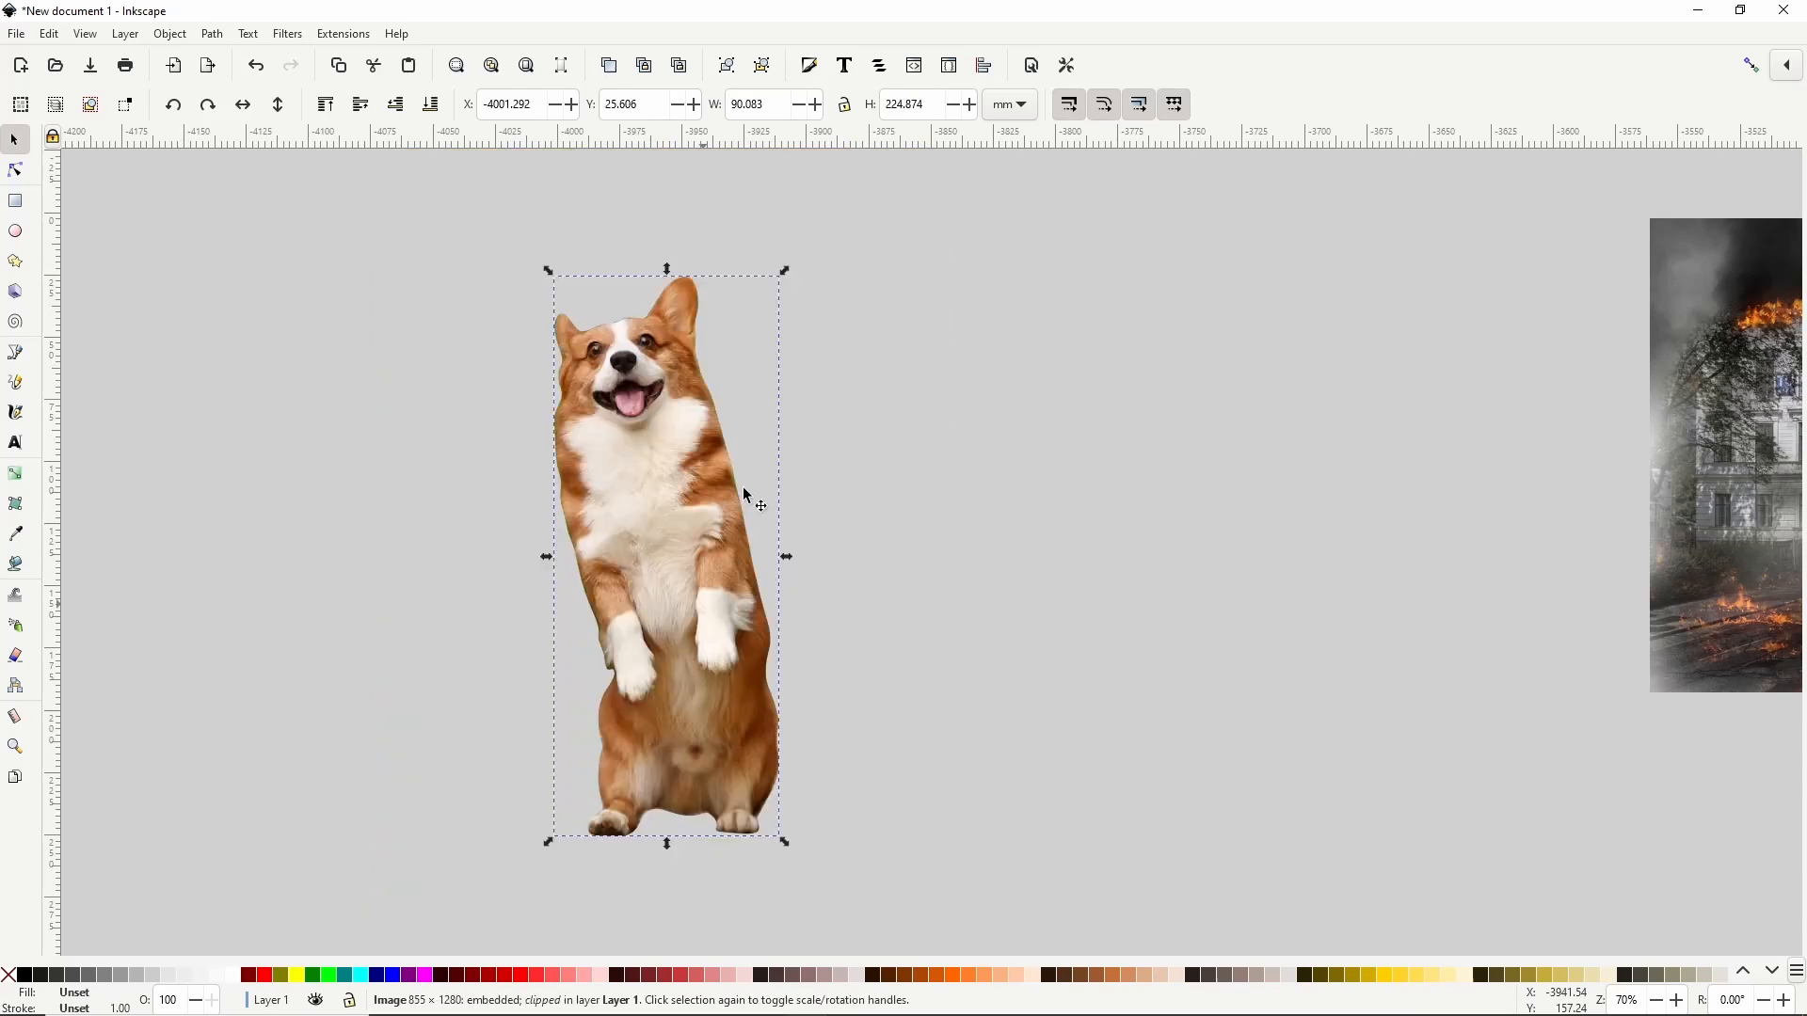
Step: Inspect the edges of the clipped corgi, and undo the clip and the mask release
ctrl+scroll(743, 484, up, 4)
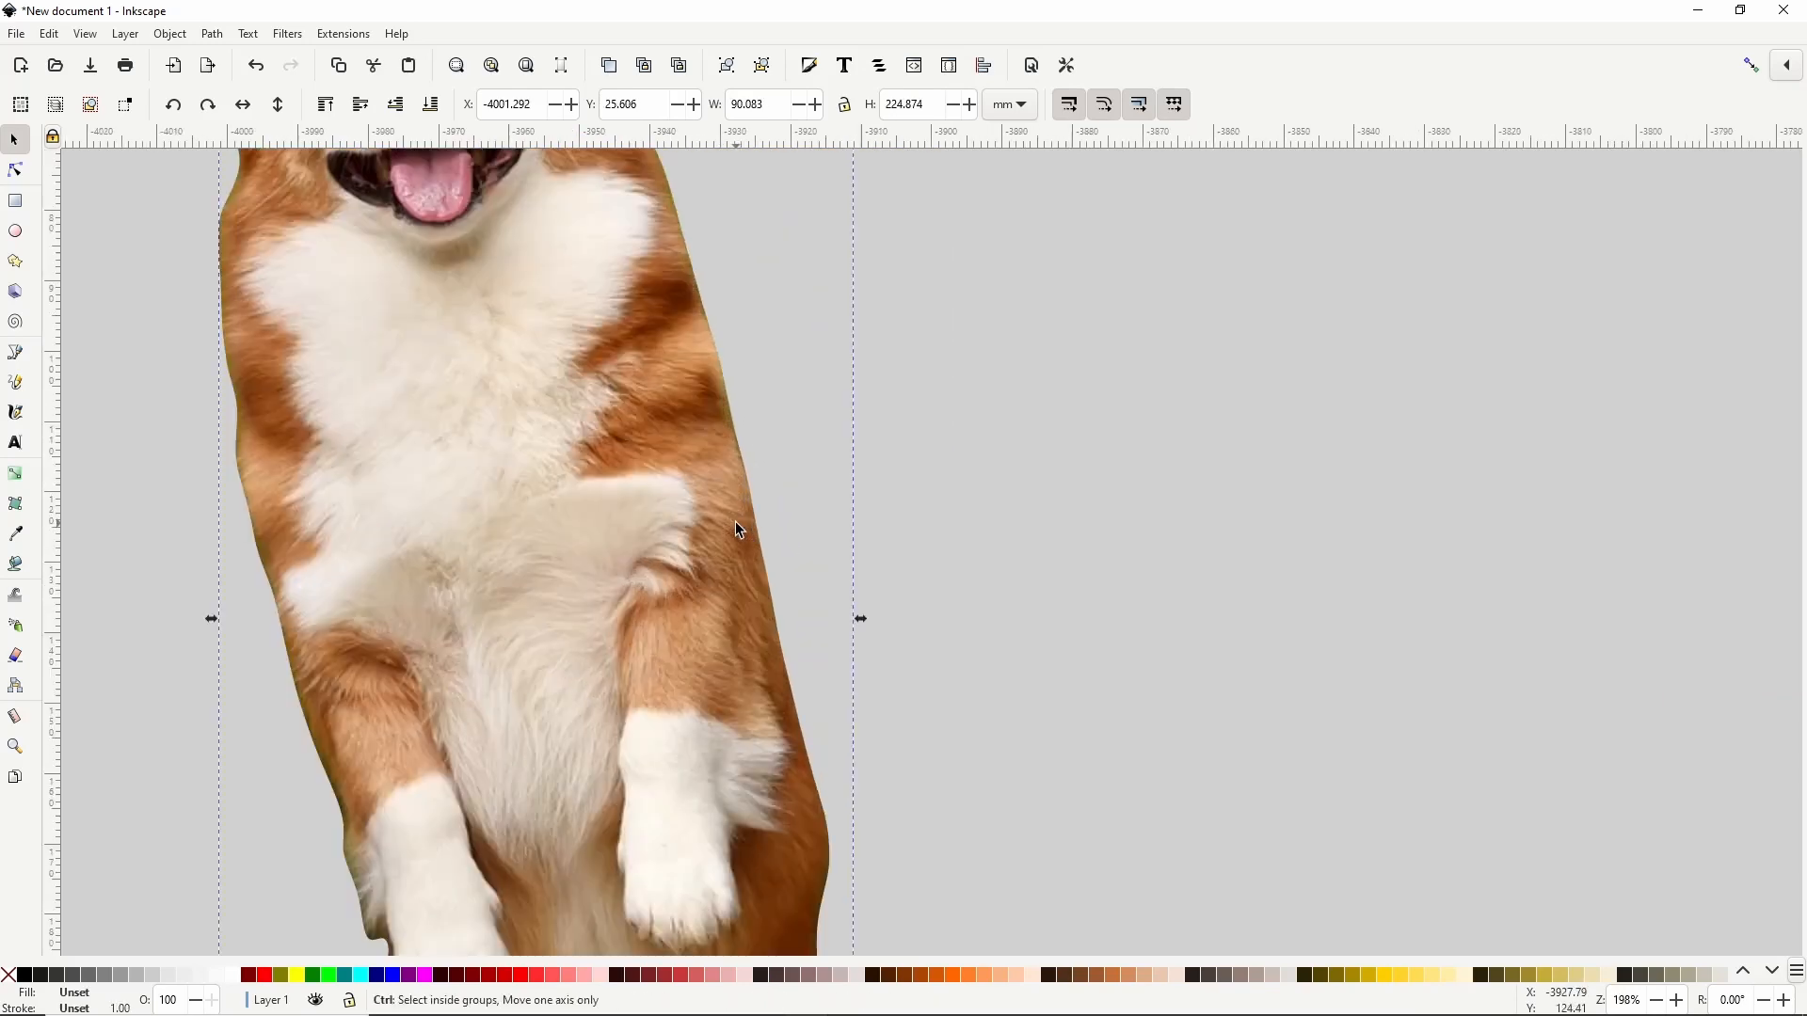
ctrl+scroll(744, 497, down, 1)
ctrl+scroll(753, 392, down, 1)
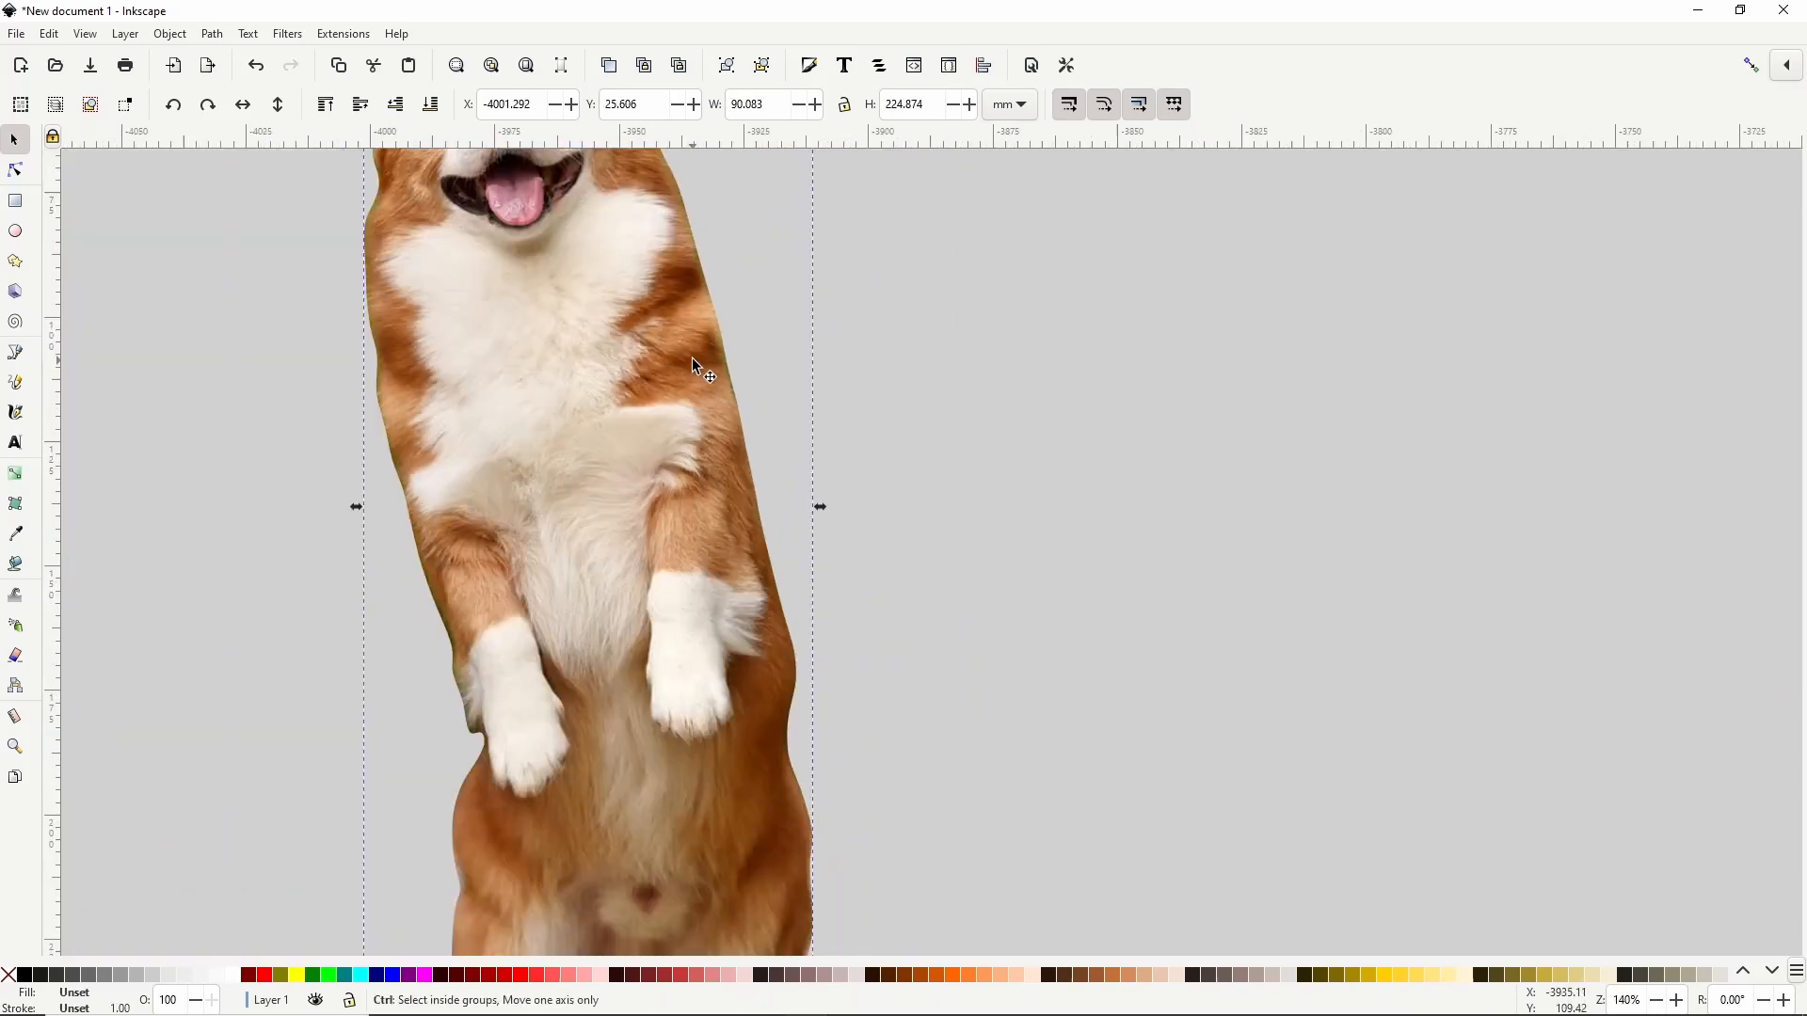
ctrl+scroll(730, 320, down, 1)
ctrl+scroll(736, 500, down, 1)
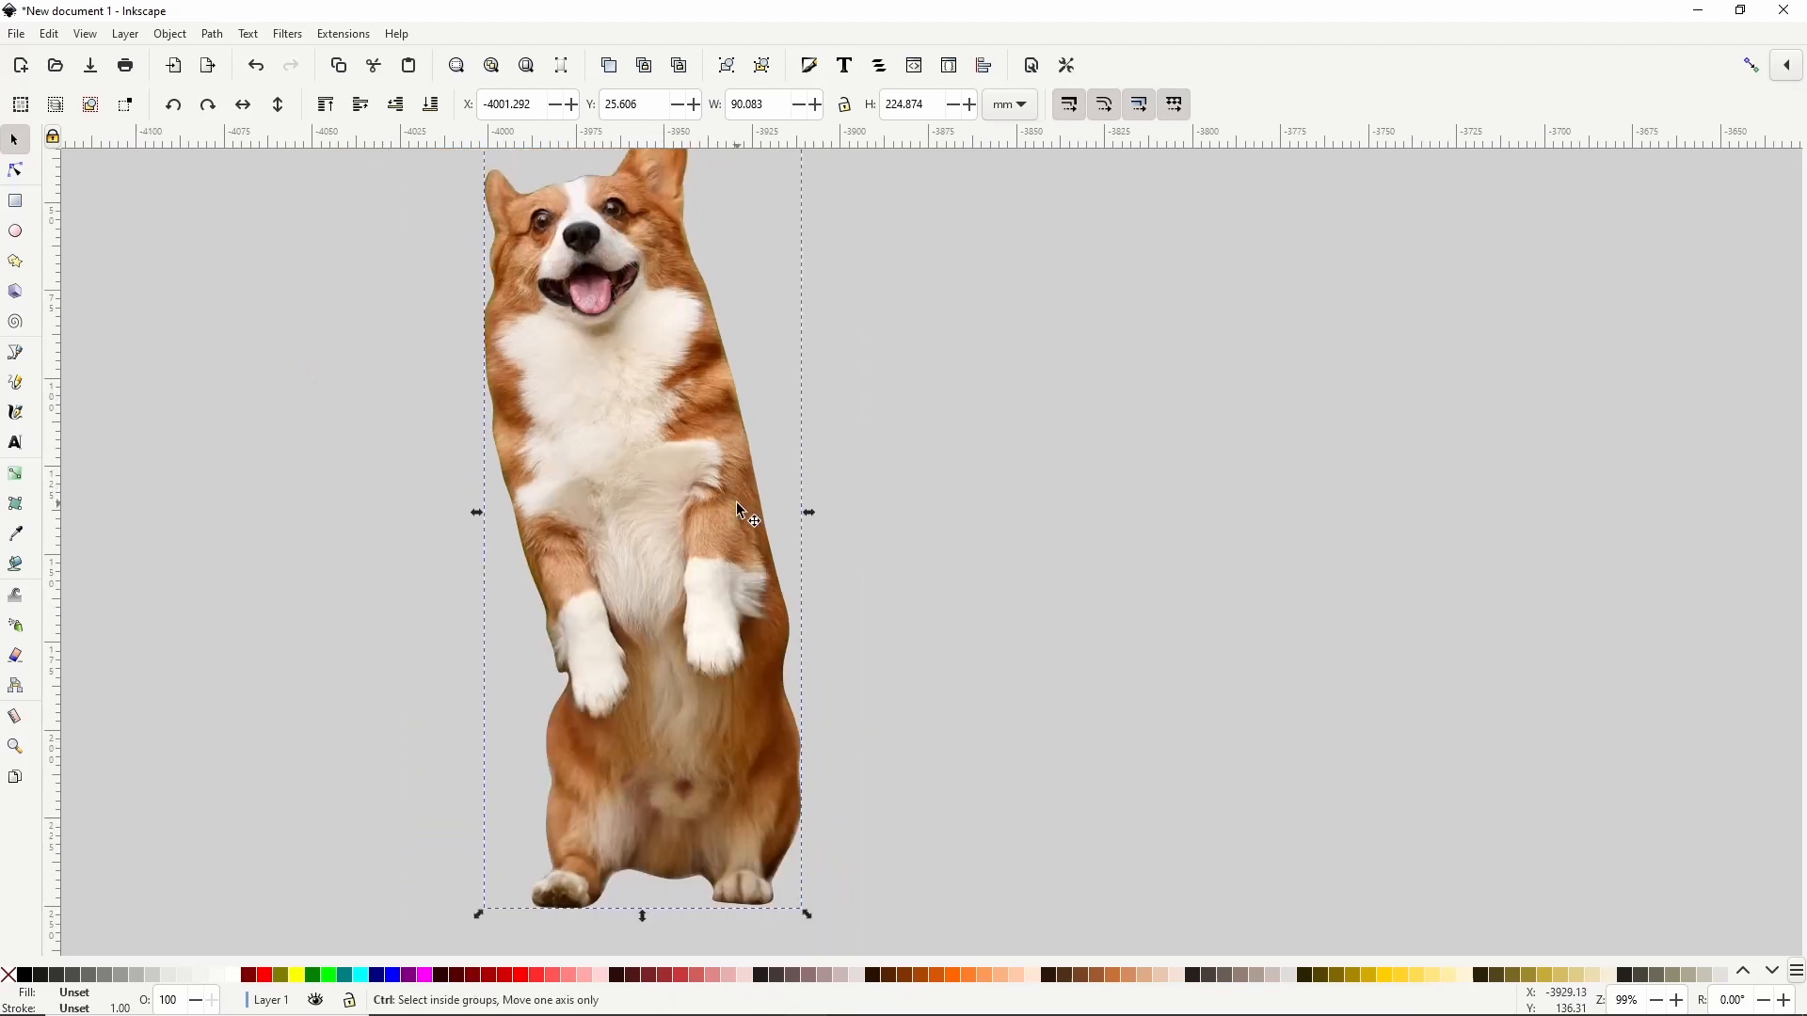
key(ctrl+z)
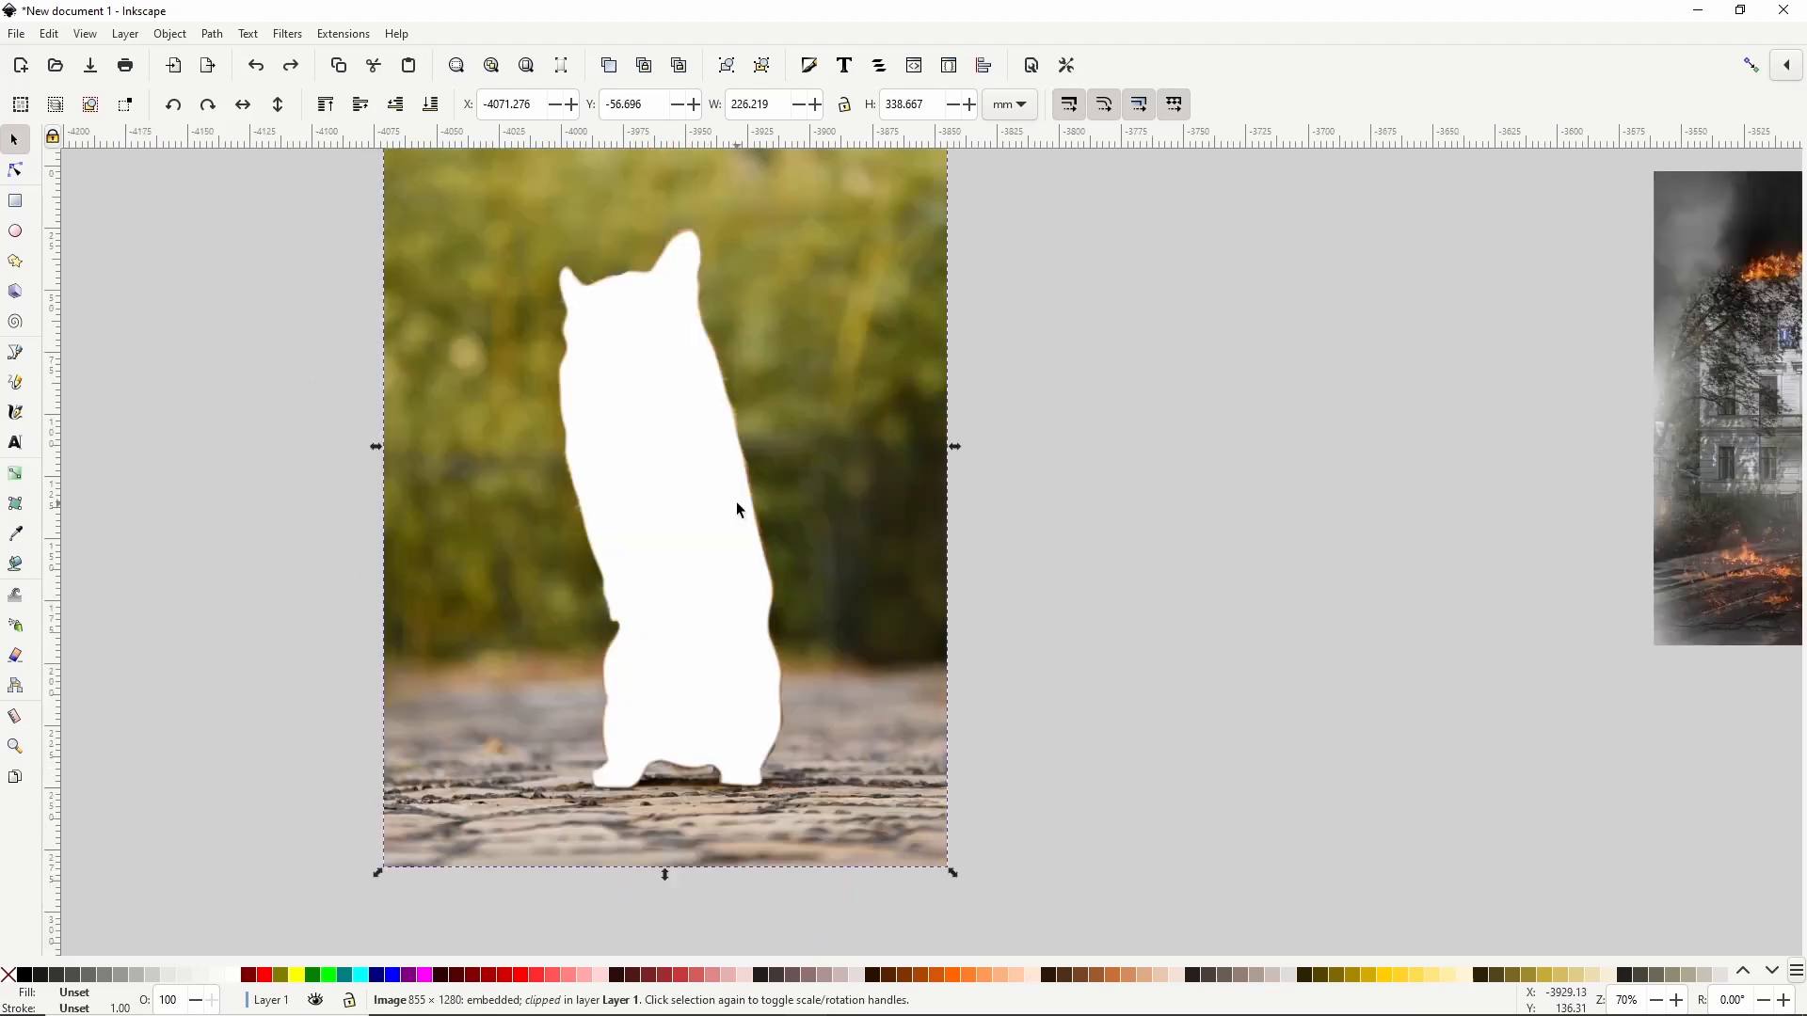
key(ctrl+z)
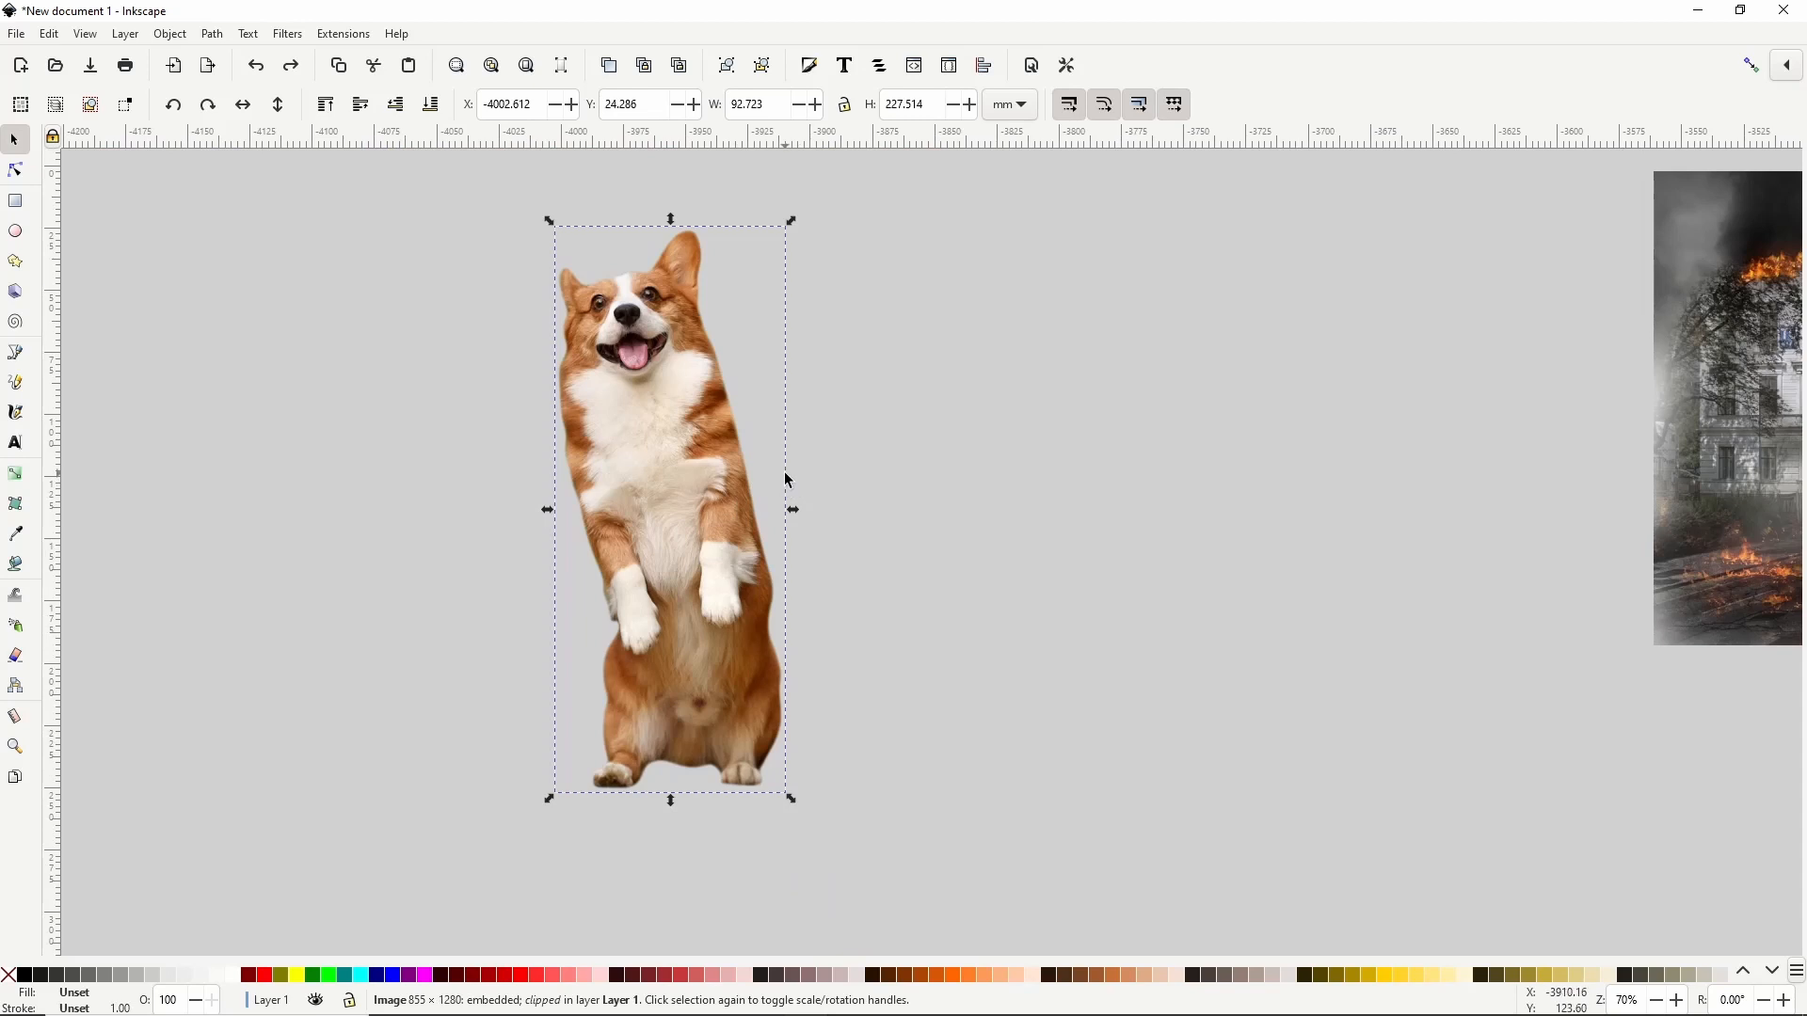
Step: Move the masked corgi onto the burning-buildings image and raise it to the top of the stacking order
ctrl+scroll(1180, 477, down, 1)
ctrl+scroll(1336, 467, down, 1)
drag(1367, 473, 1115, 512)
drag(769, 555, 854, 563)
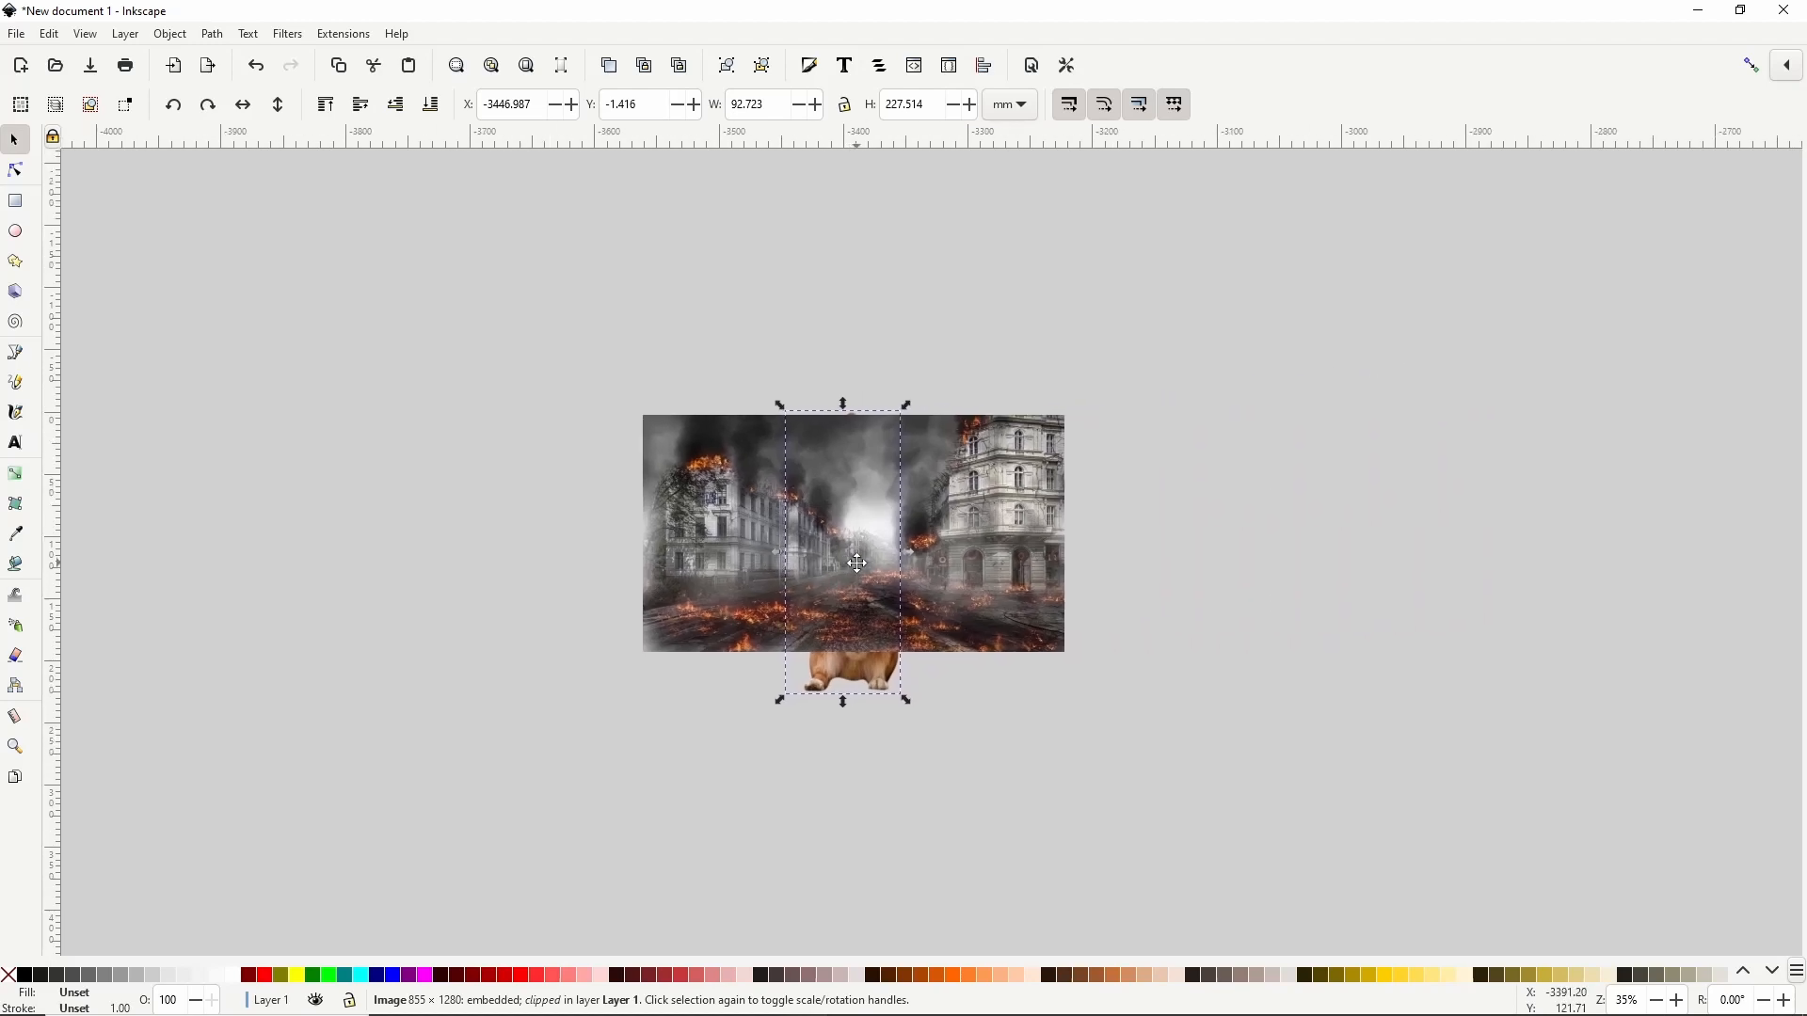
click(321, 79)
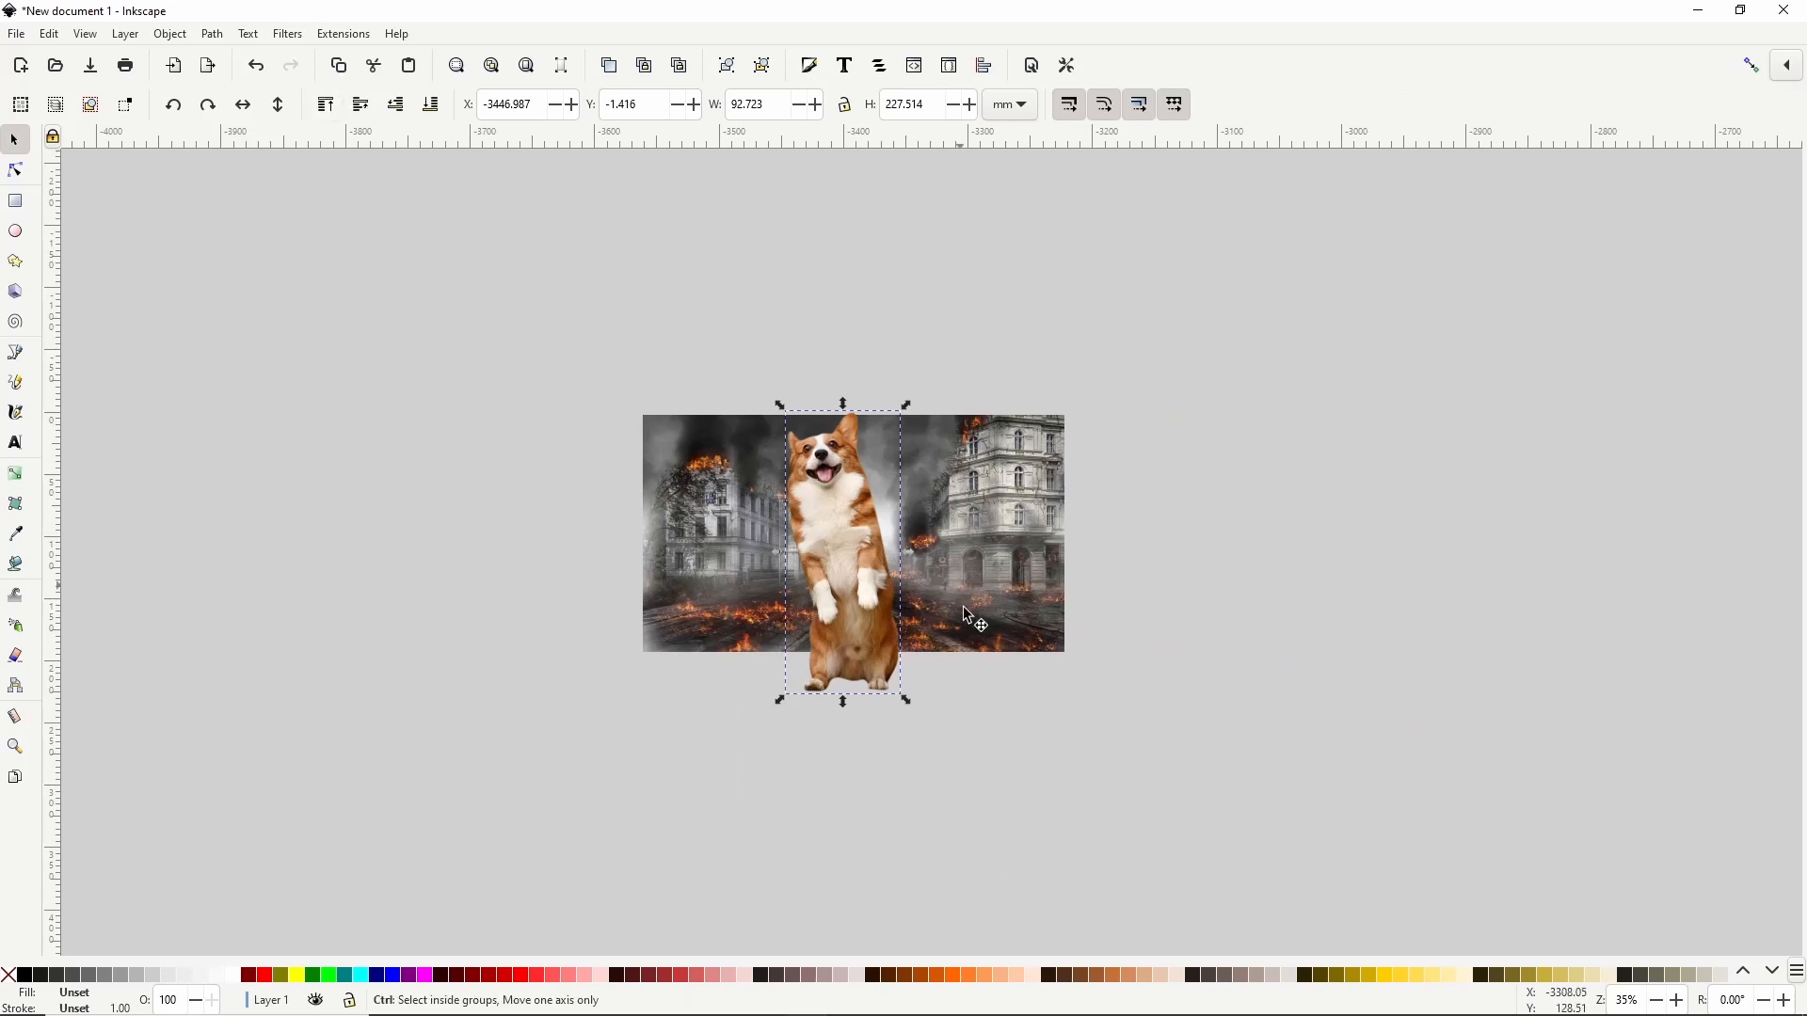
Step: Scale the corgi proportionally to about 54.5 × 133.8 mm, stand it in the middle of the burning street and deselect it
ctrl+scroll(905, 649, up, 2)
drag(872, 537, 893, 646)
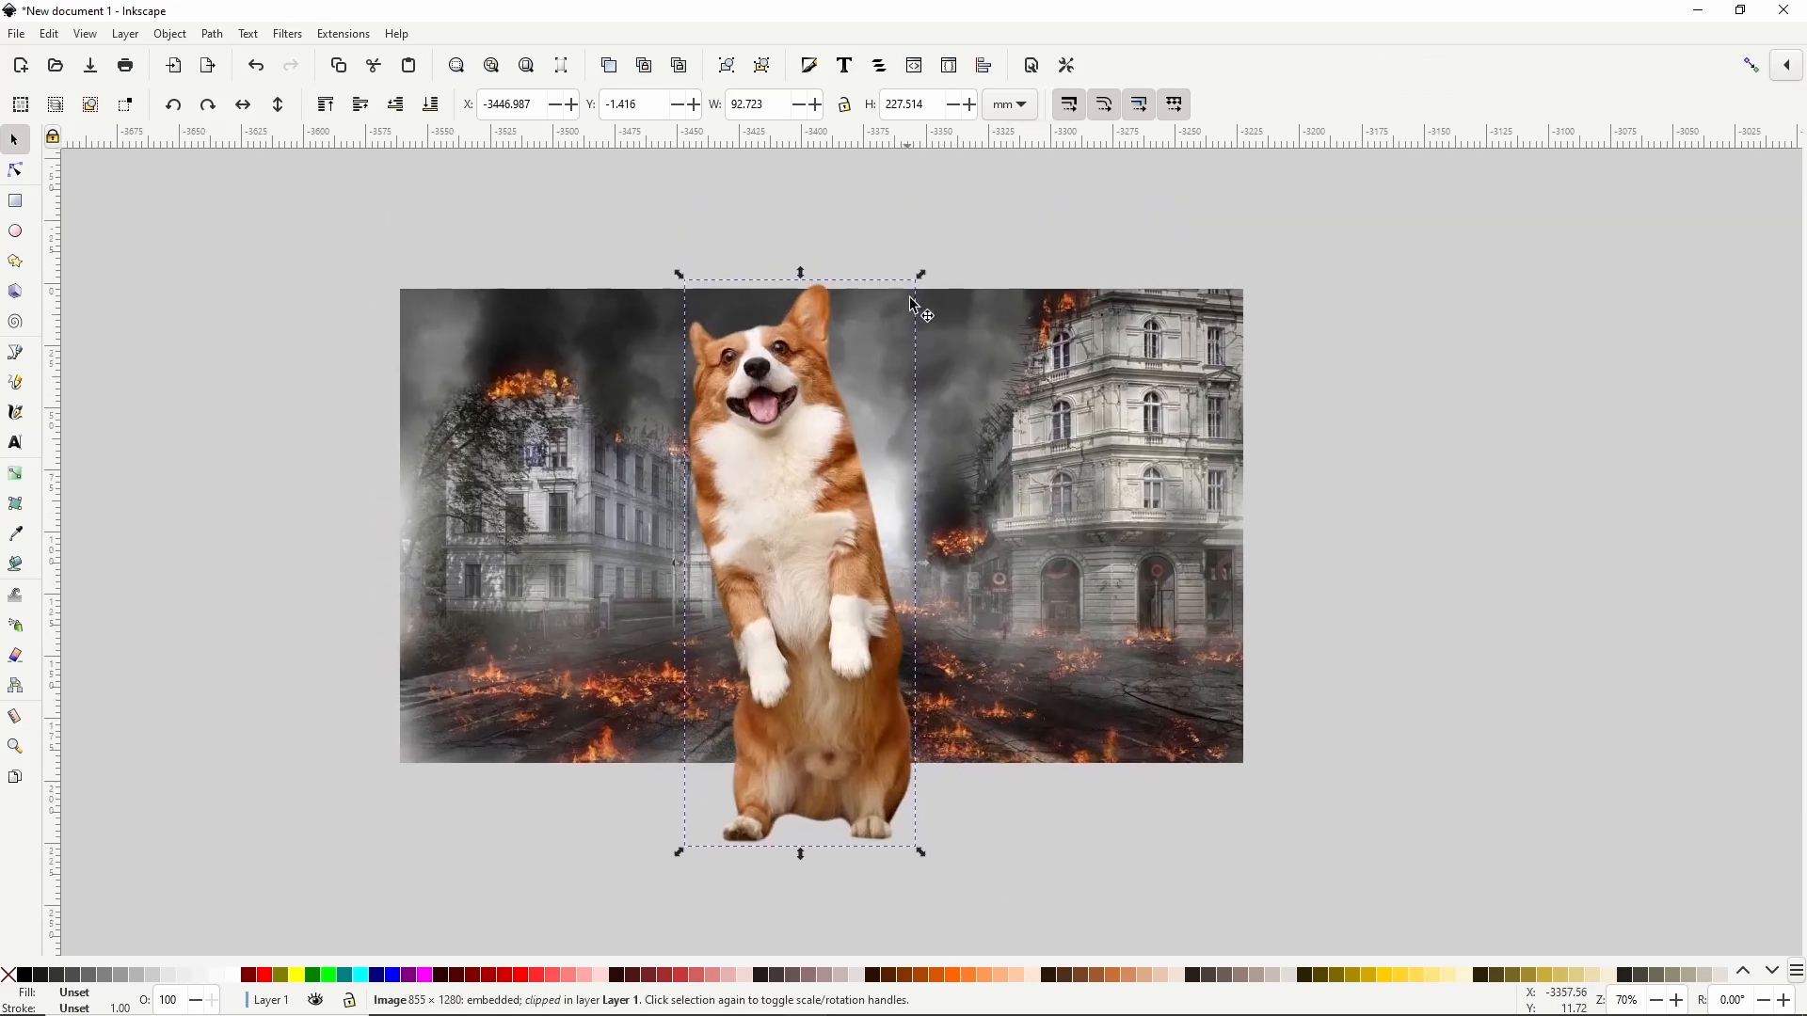
drag(921, 275, 847, 421)
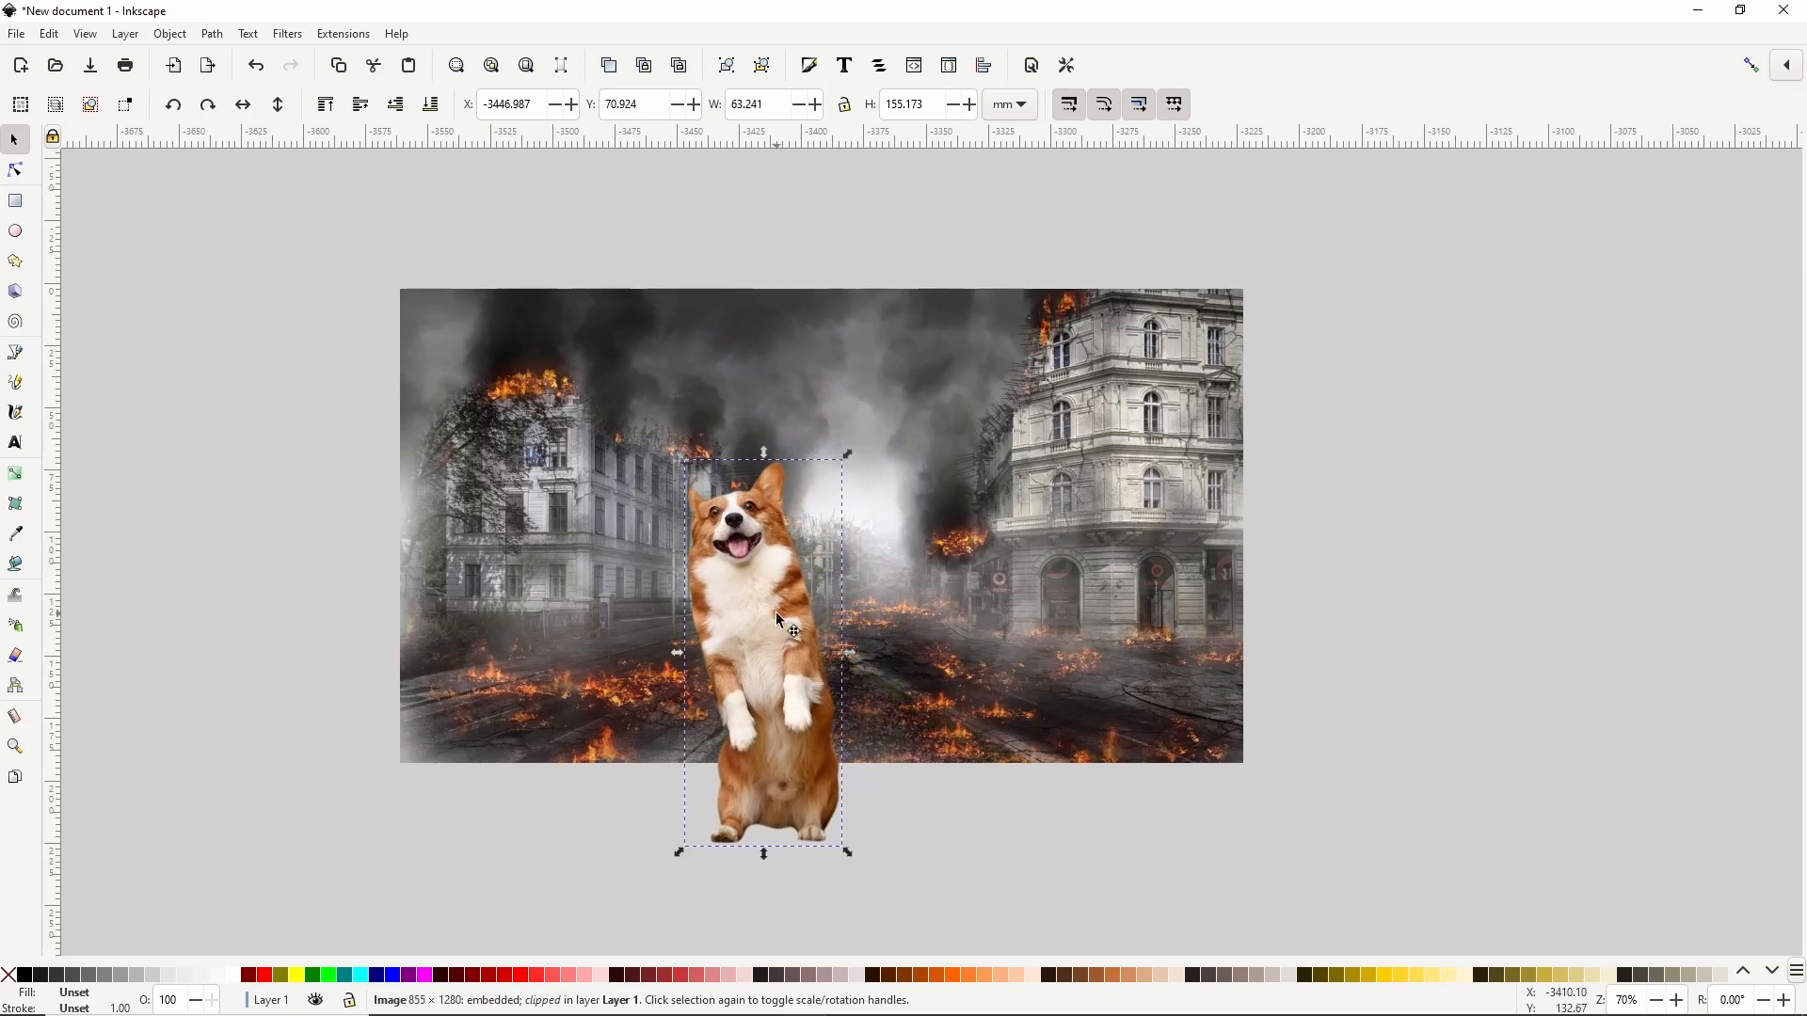
drag(776, 610, 847, 506)
drag(746, 351, 770, 403)
drag(841, 523, 843, 498)
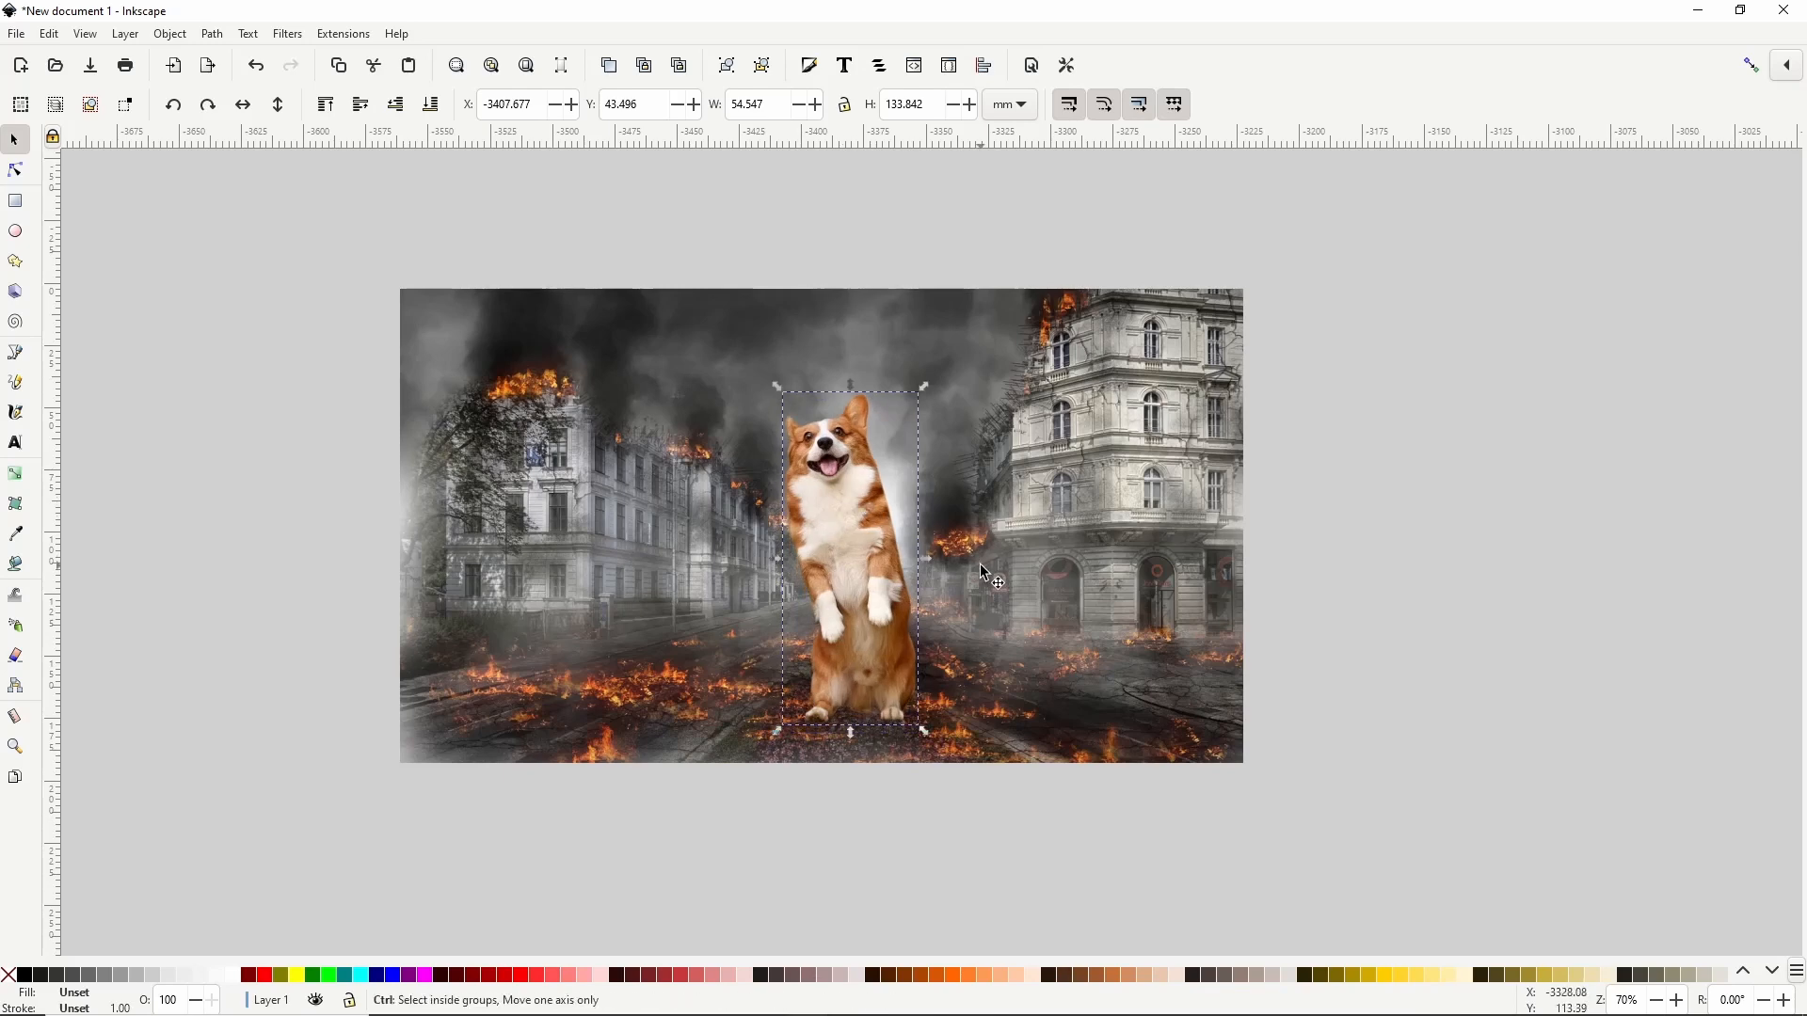
scroll(979, 563, up, 1)
click(1509, 480)
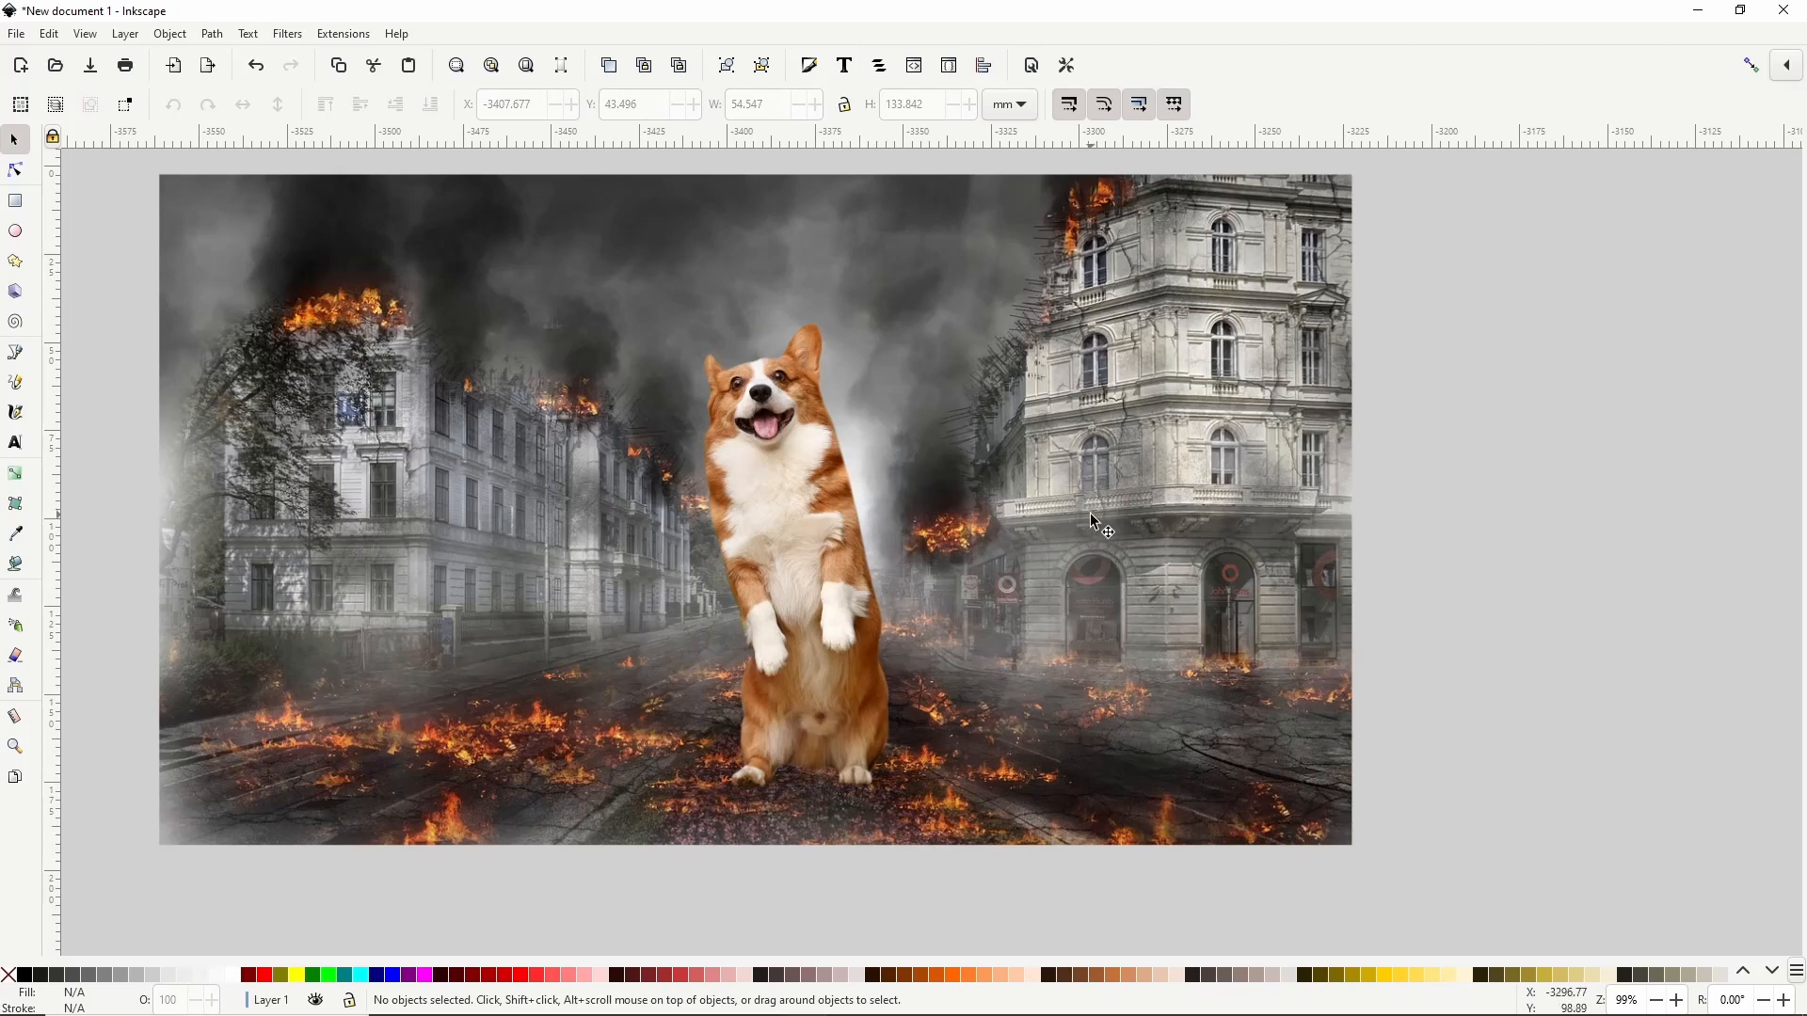
Step: Start a live-previewed Colorize filter on the corgi with harsh light 0.7 and normal light 0.5
click(776, 519)
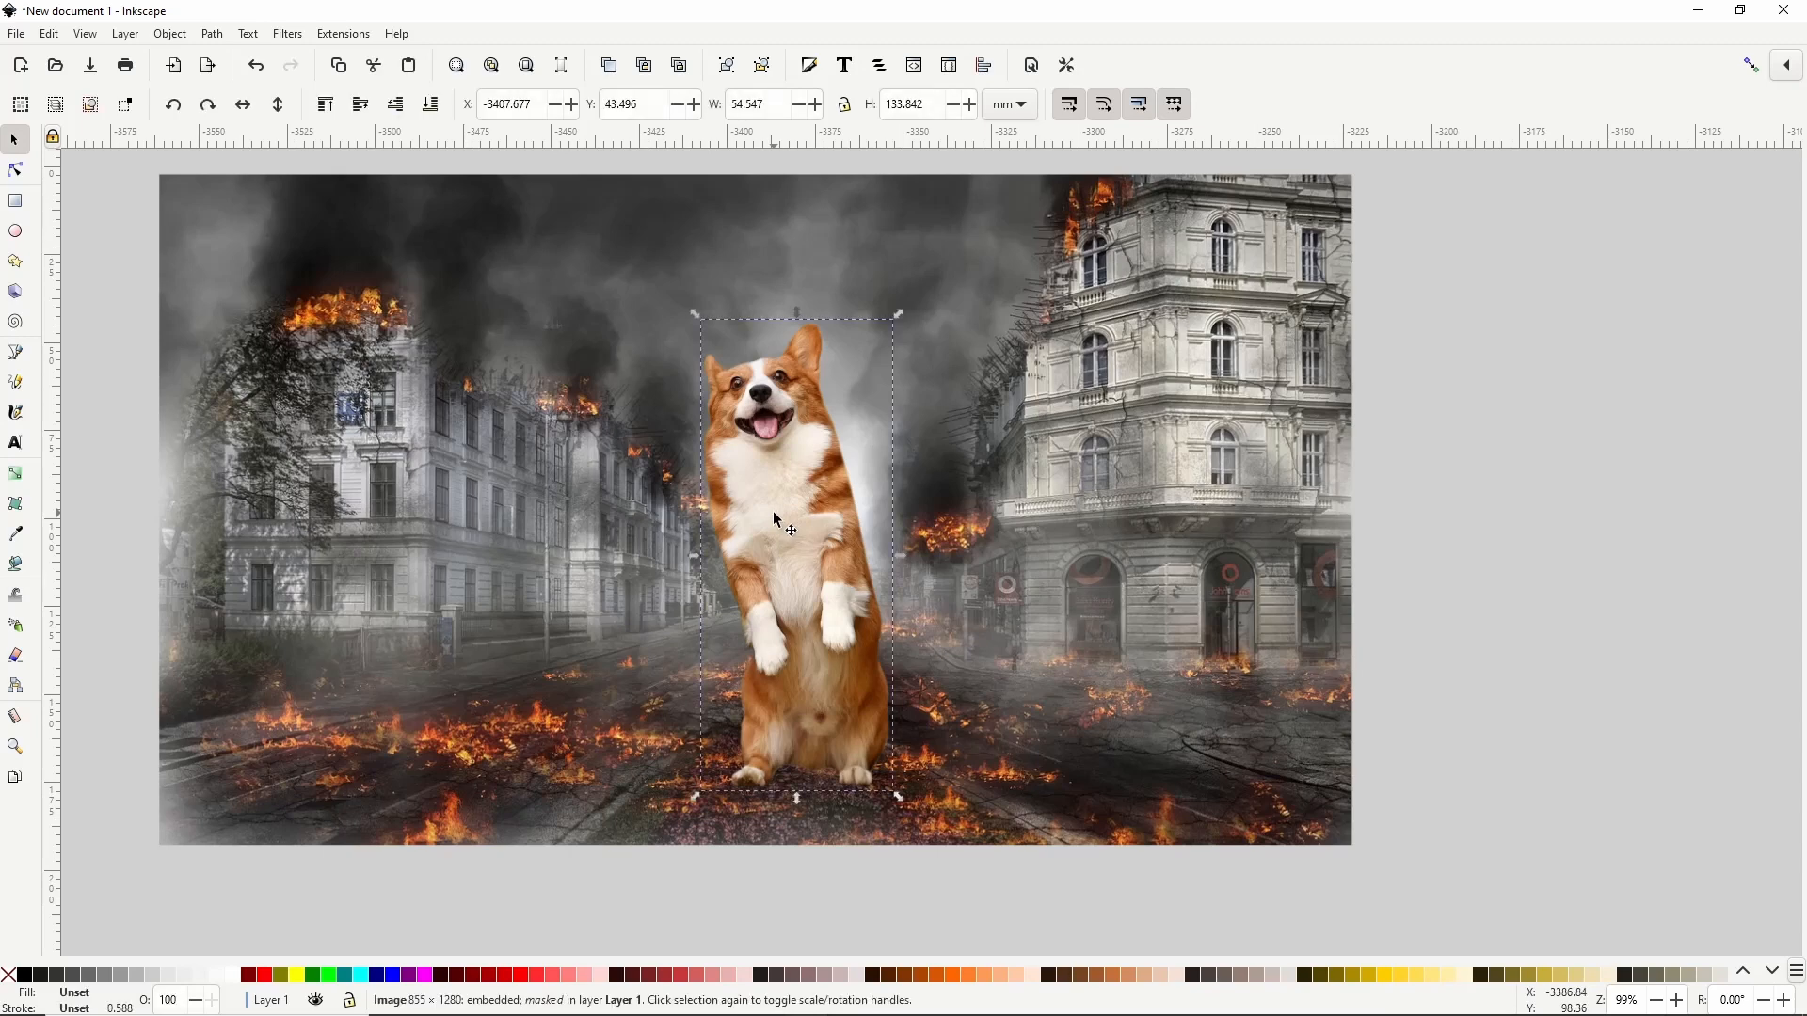
click(290, 34)
mouse_move(310, 134)
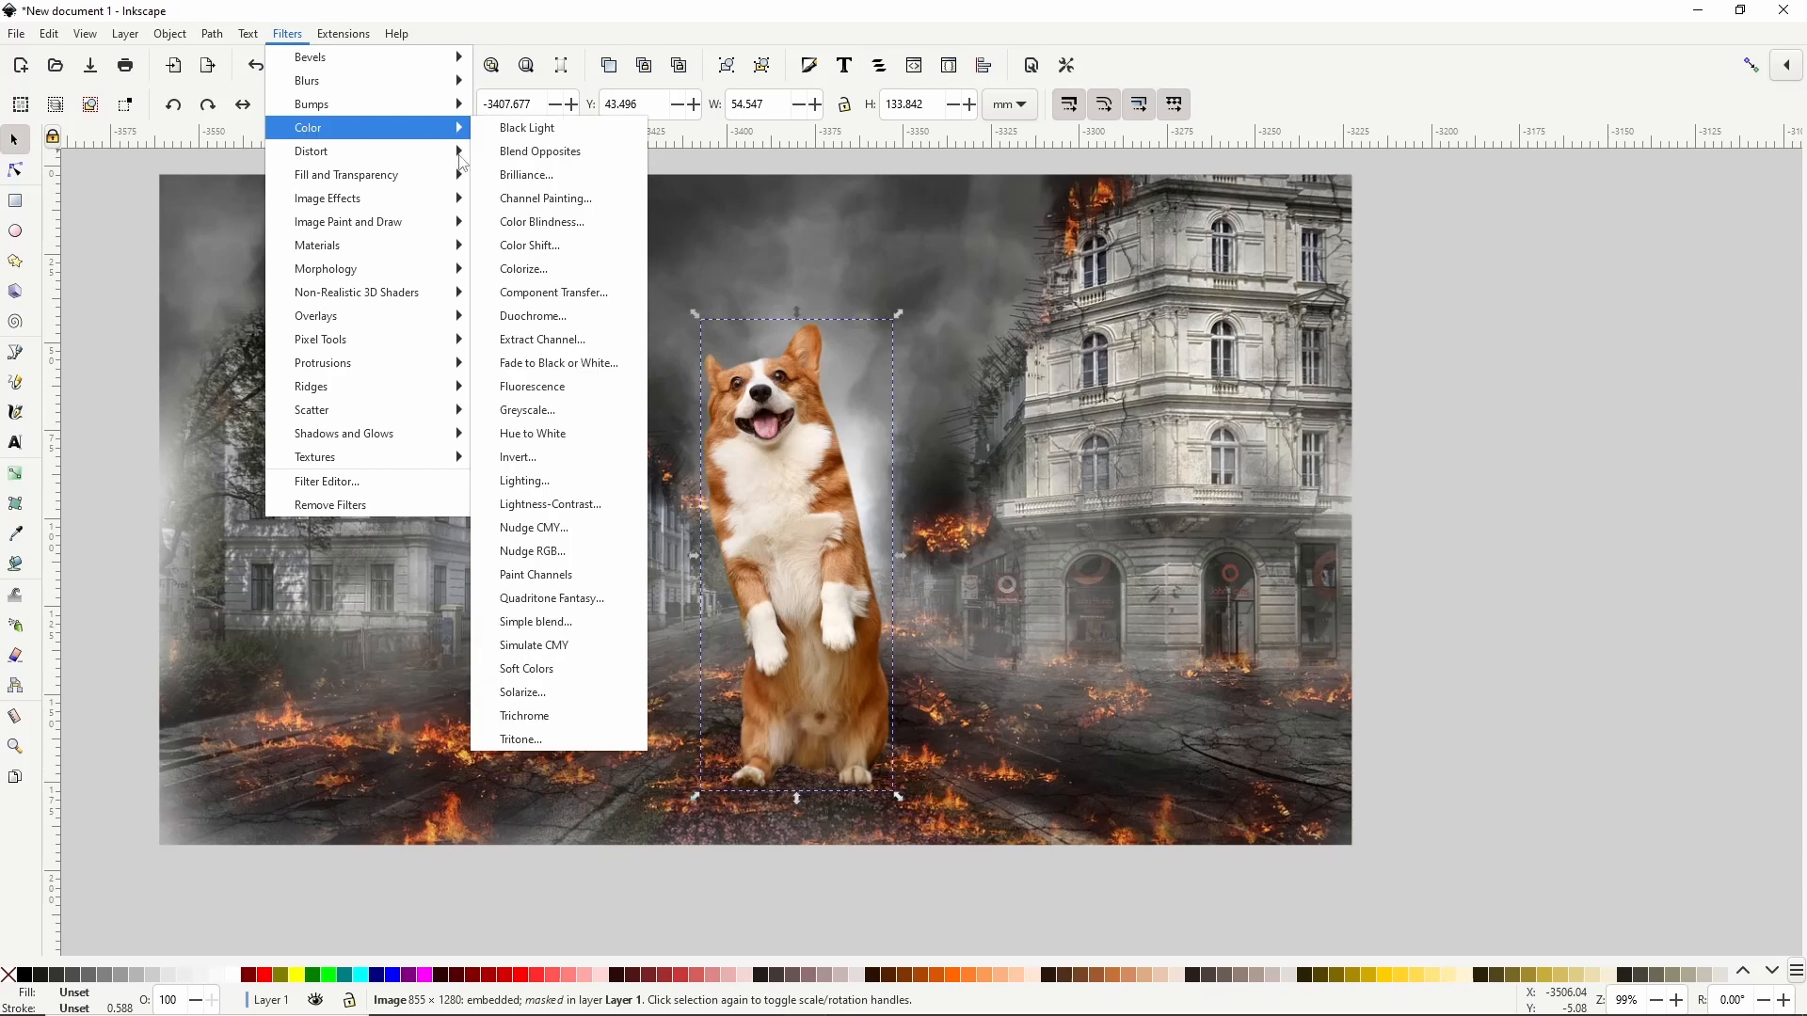
click(520, 270)
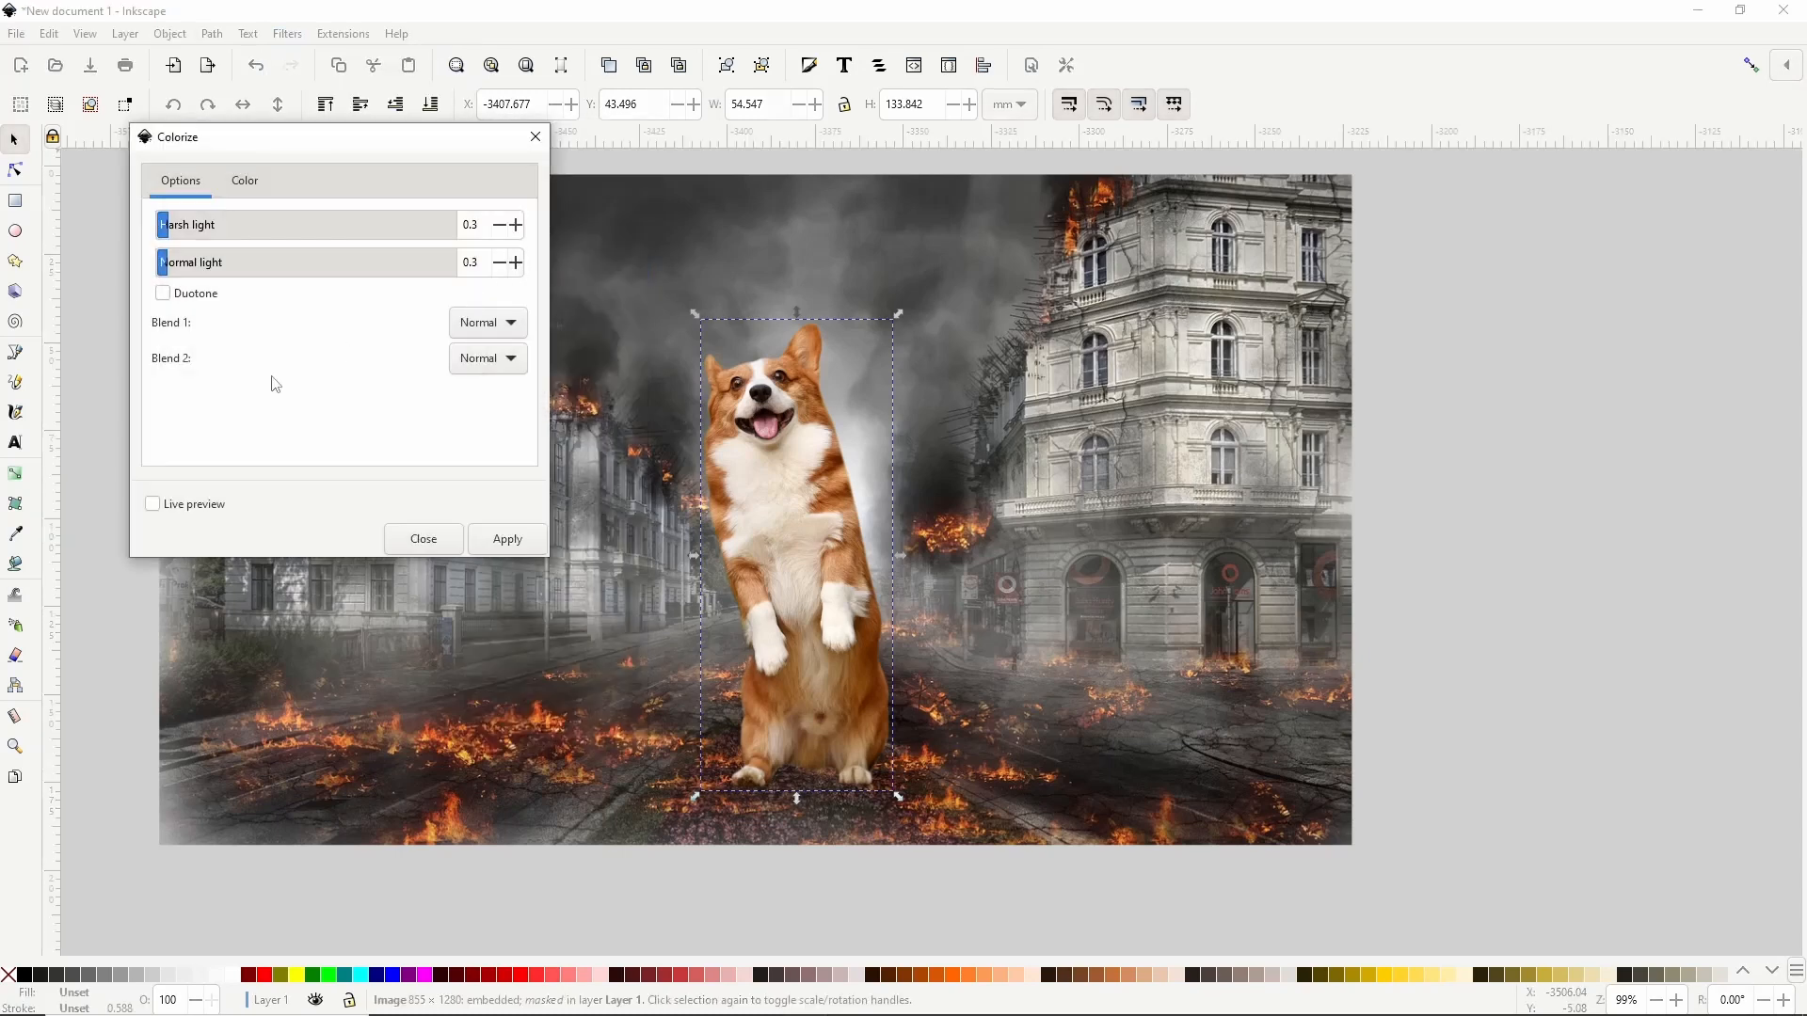
click(175, 508)
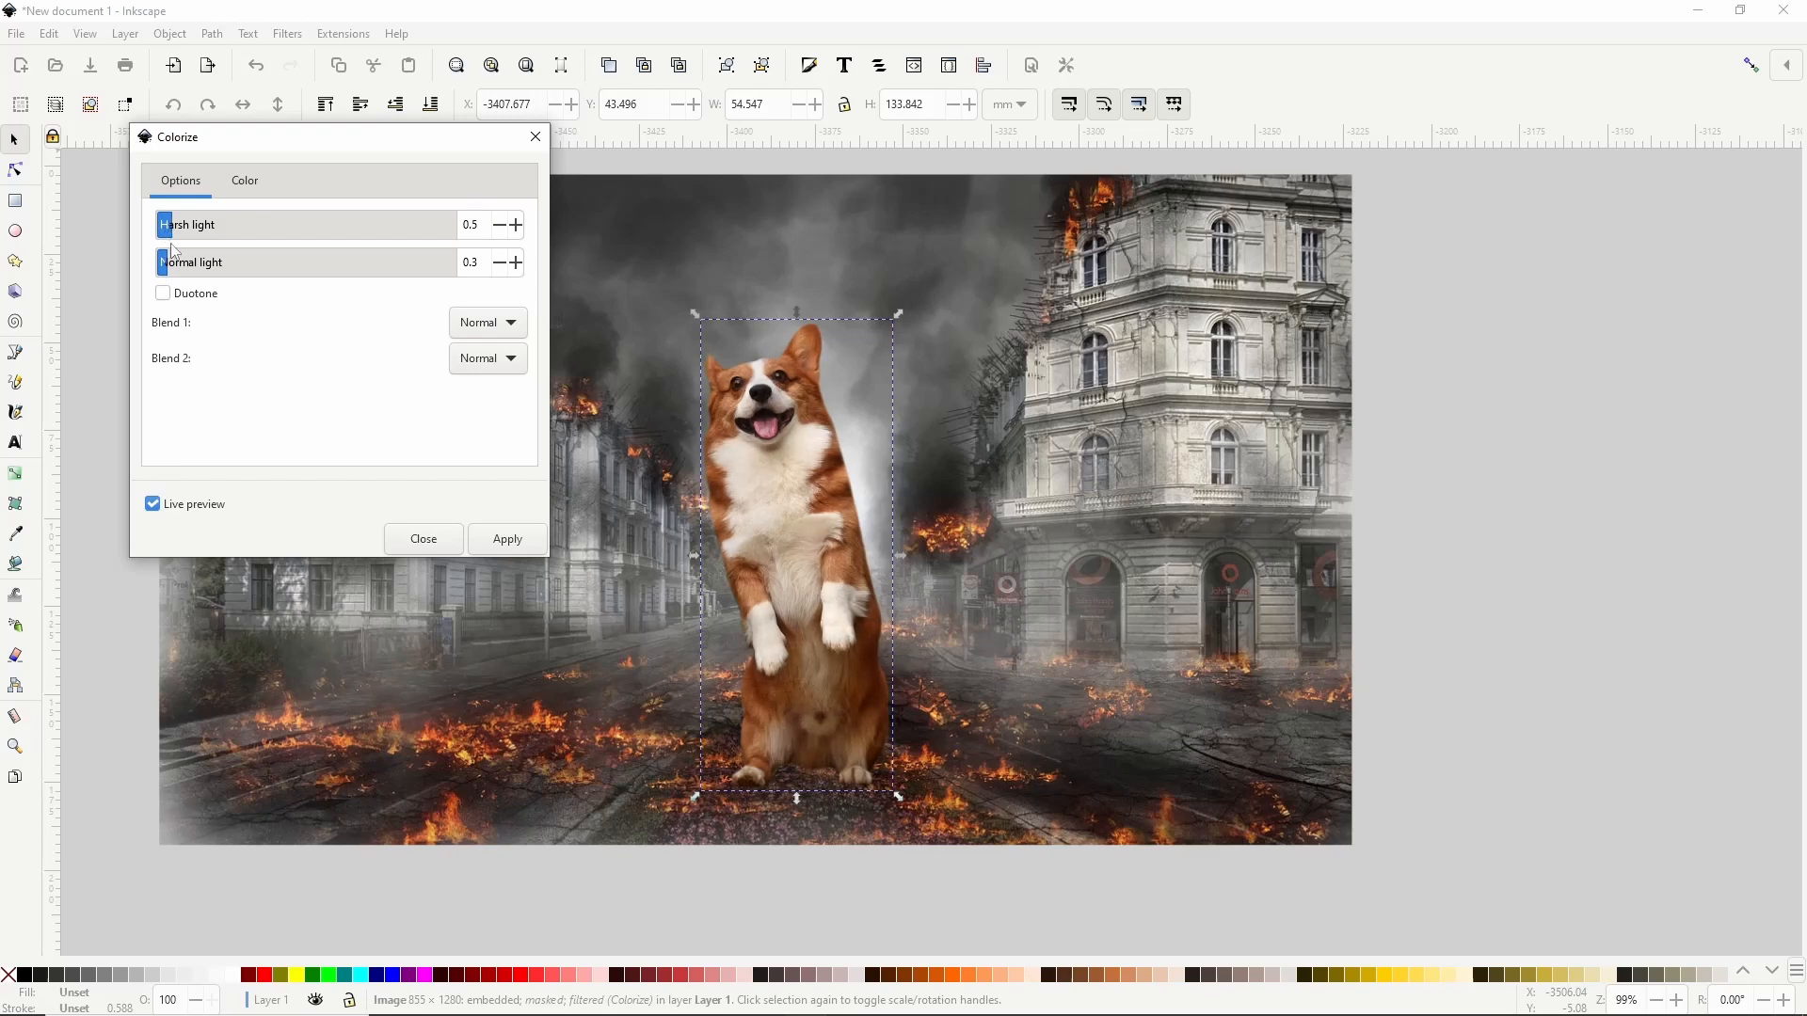
drag(172, 271, 181, 231)
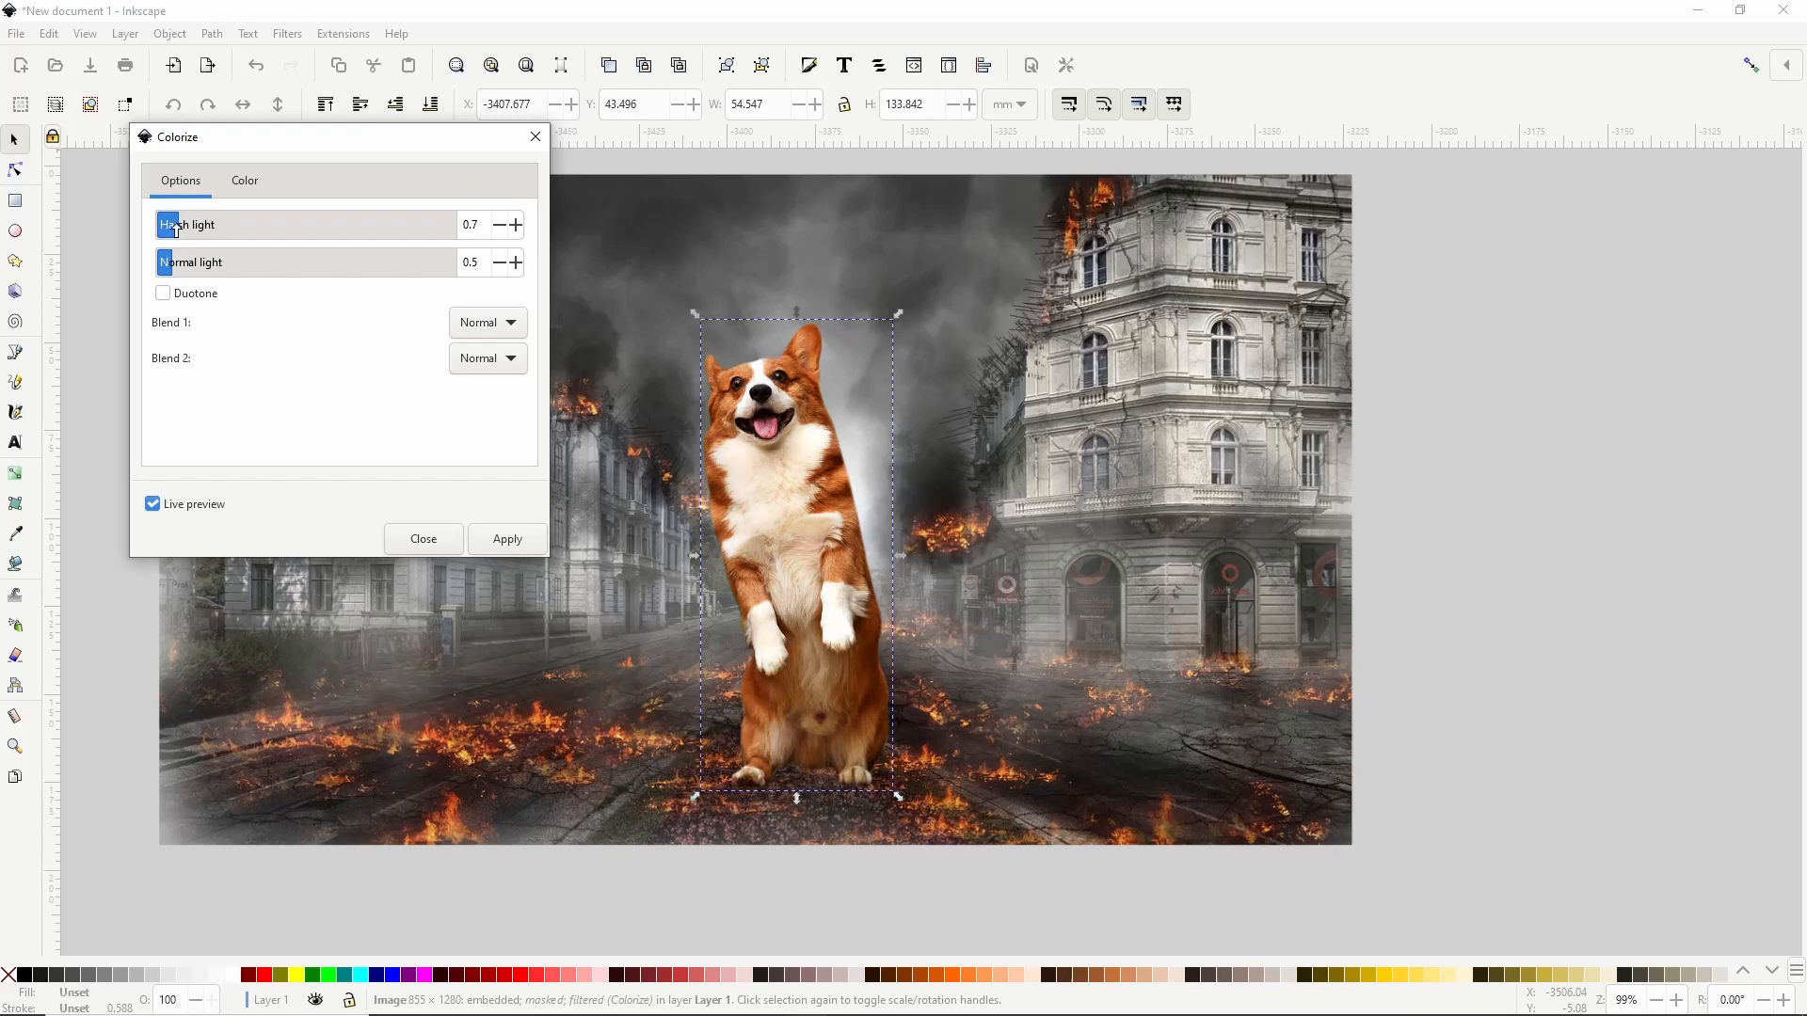
Step: Adjust the Colorize filter's tint to saturation 93 and value 40, then reduce its alpha
click(260, 188)
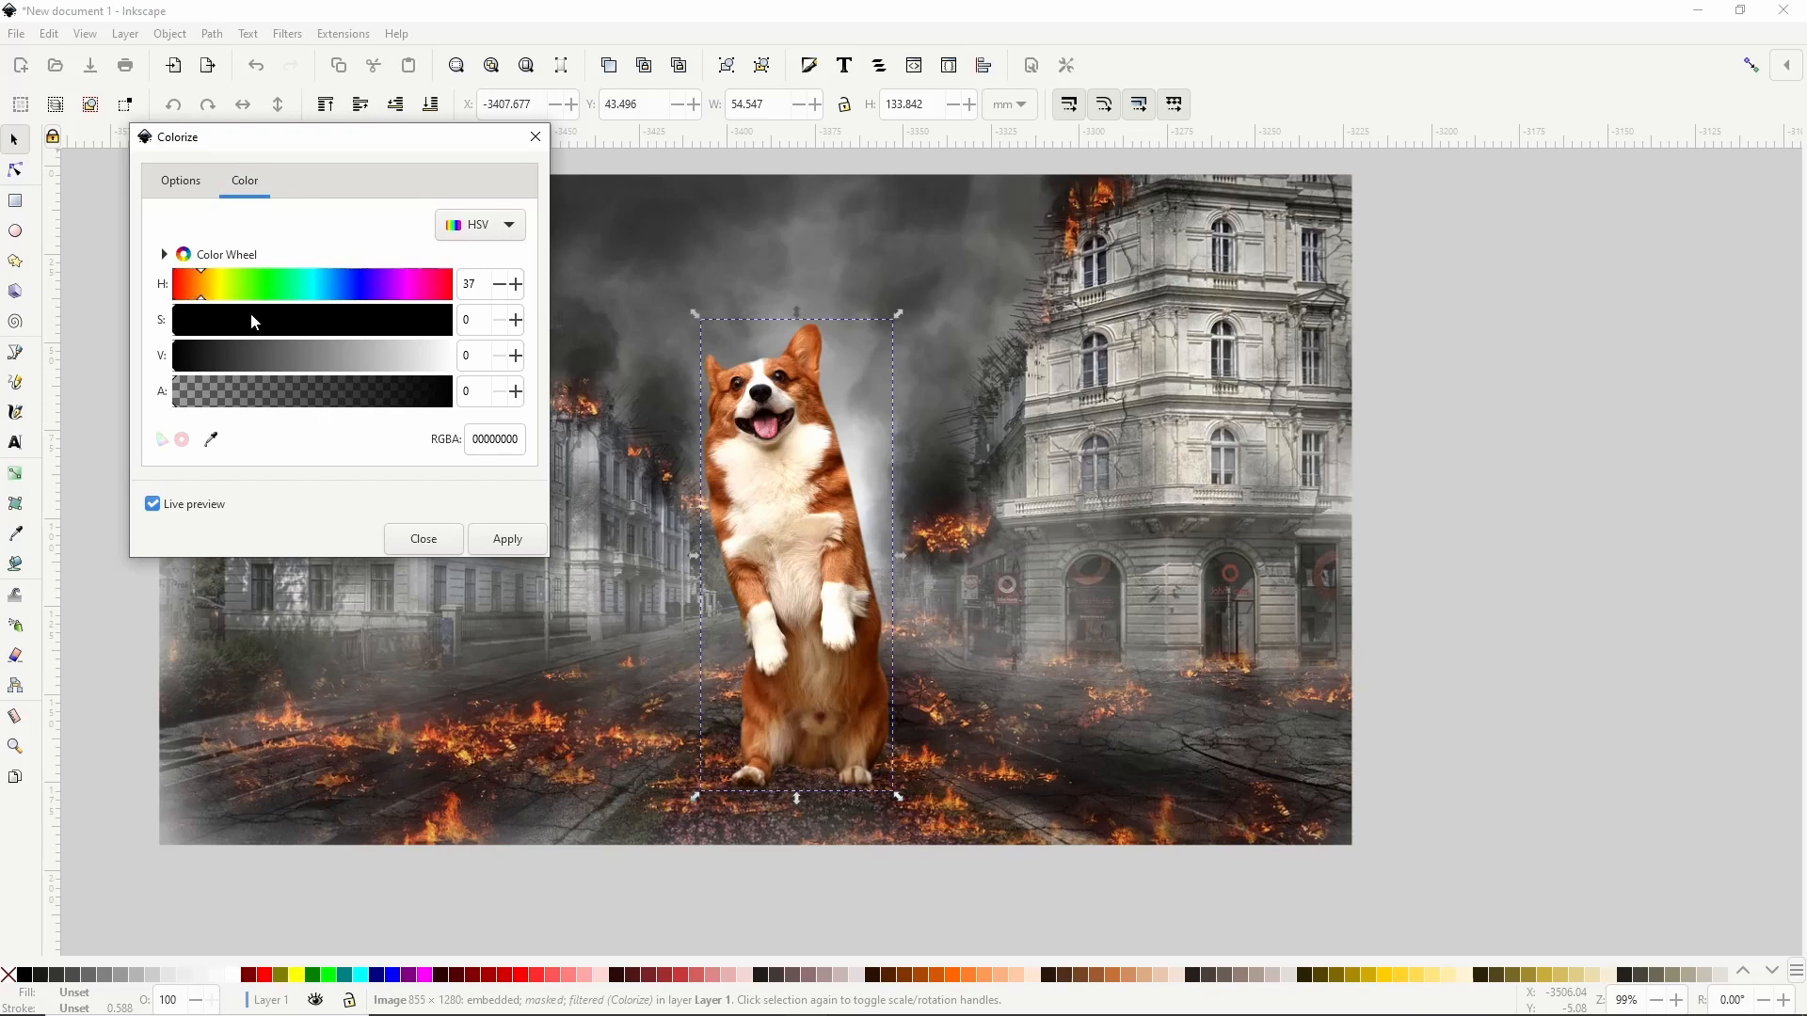
drag(254, 321, 287, 367)
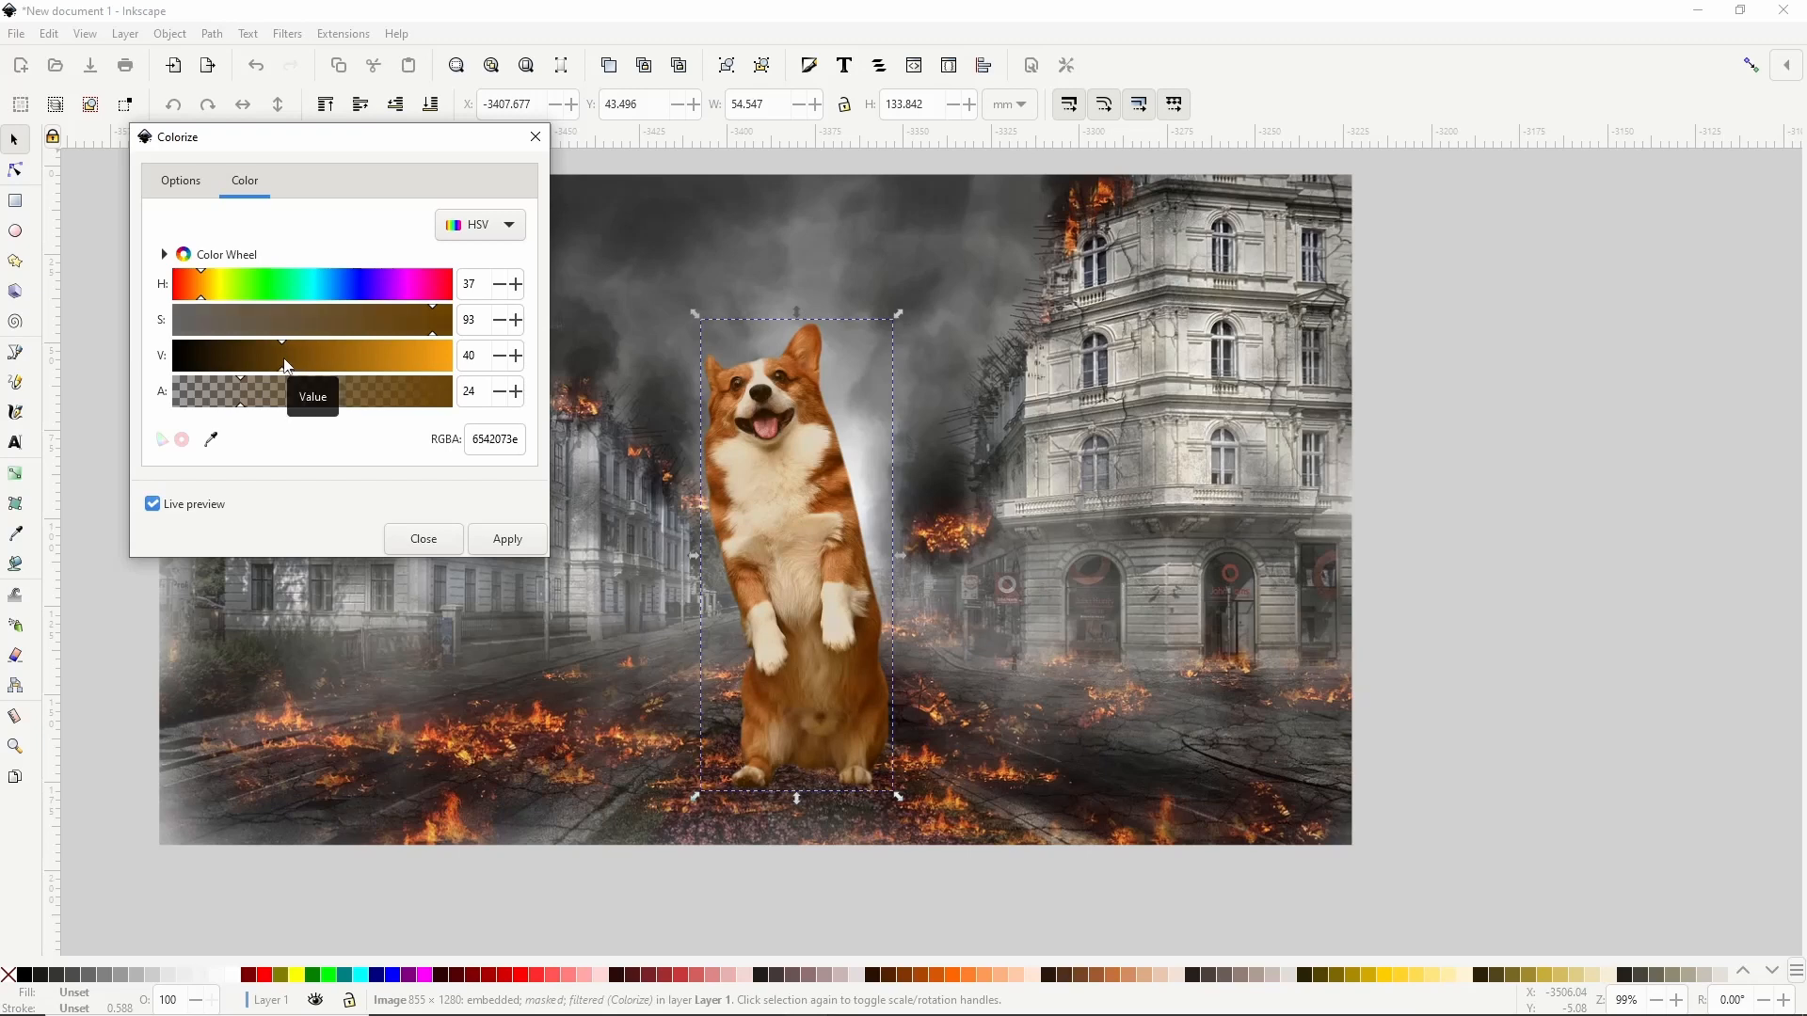
click(229, 400)
click(182, 182)
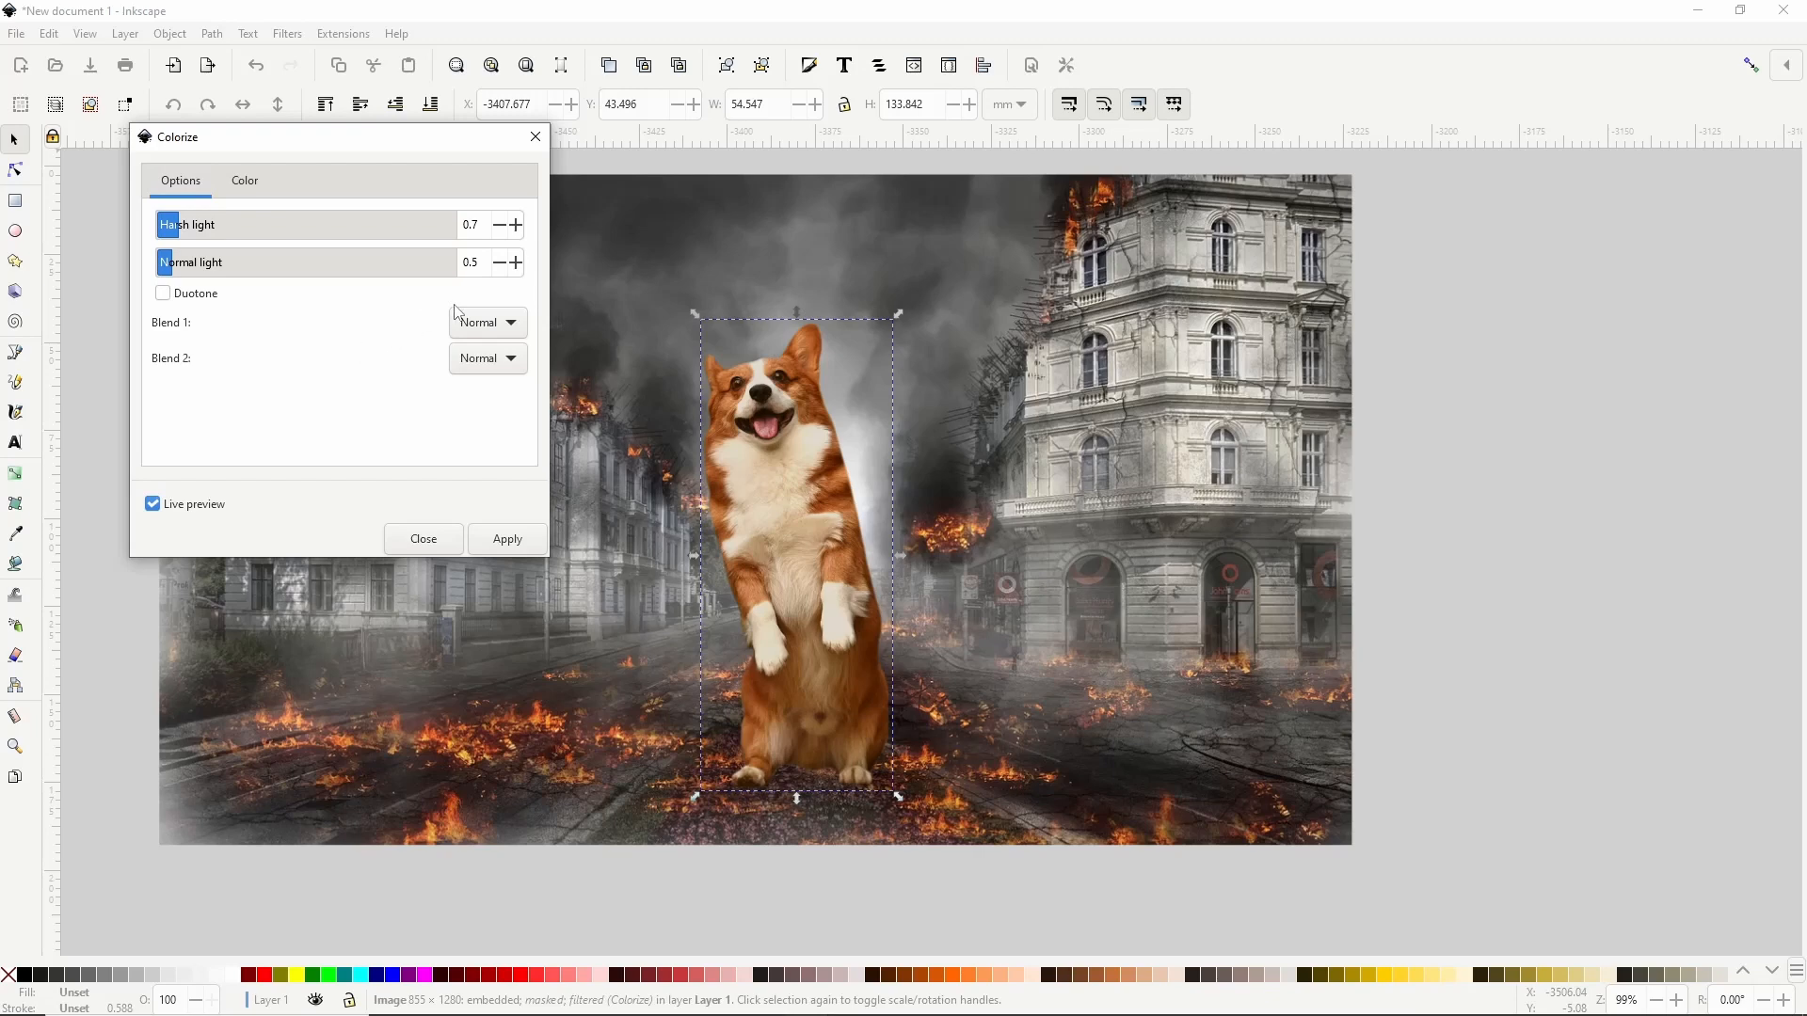
Step: Set the Colorize filter's Blend 1 to Multiply, keep Blend 2 at Normal, and apply the filter to the corgi
click(487, 323)
click(485, 311)
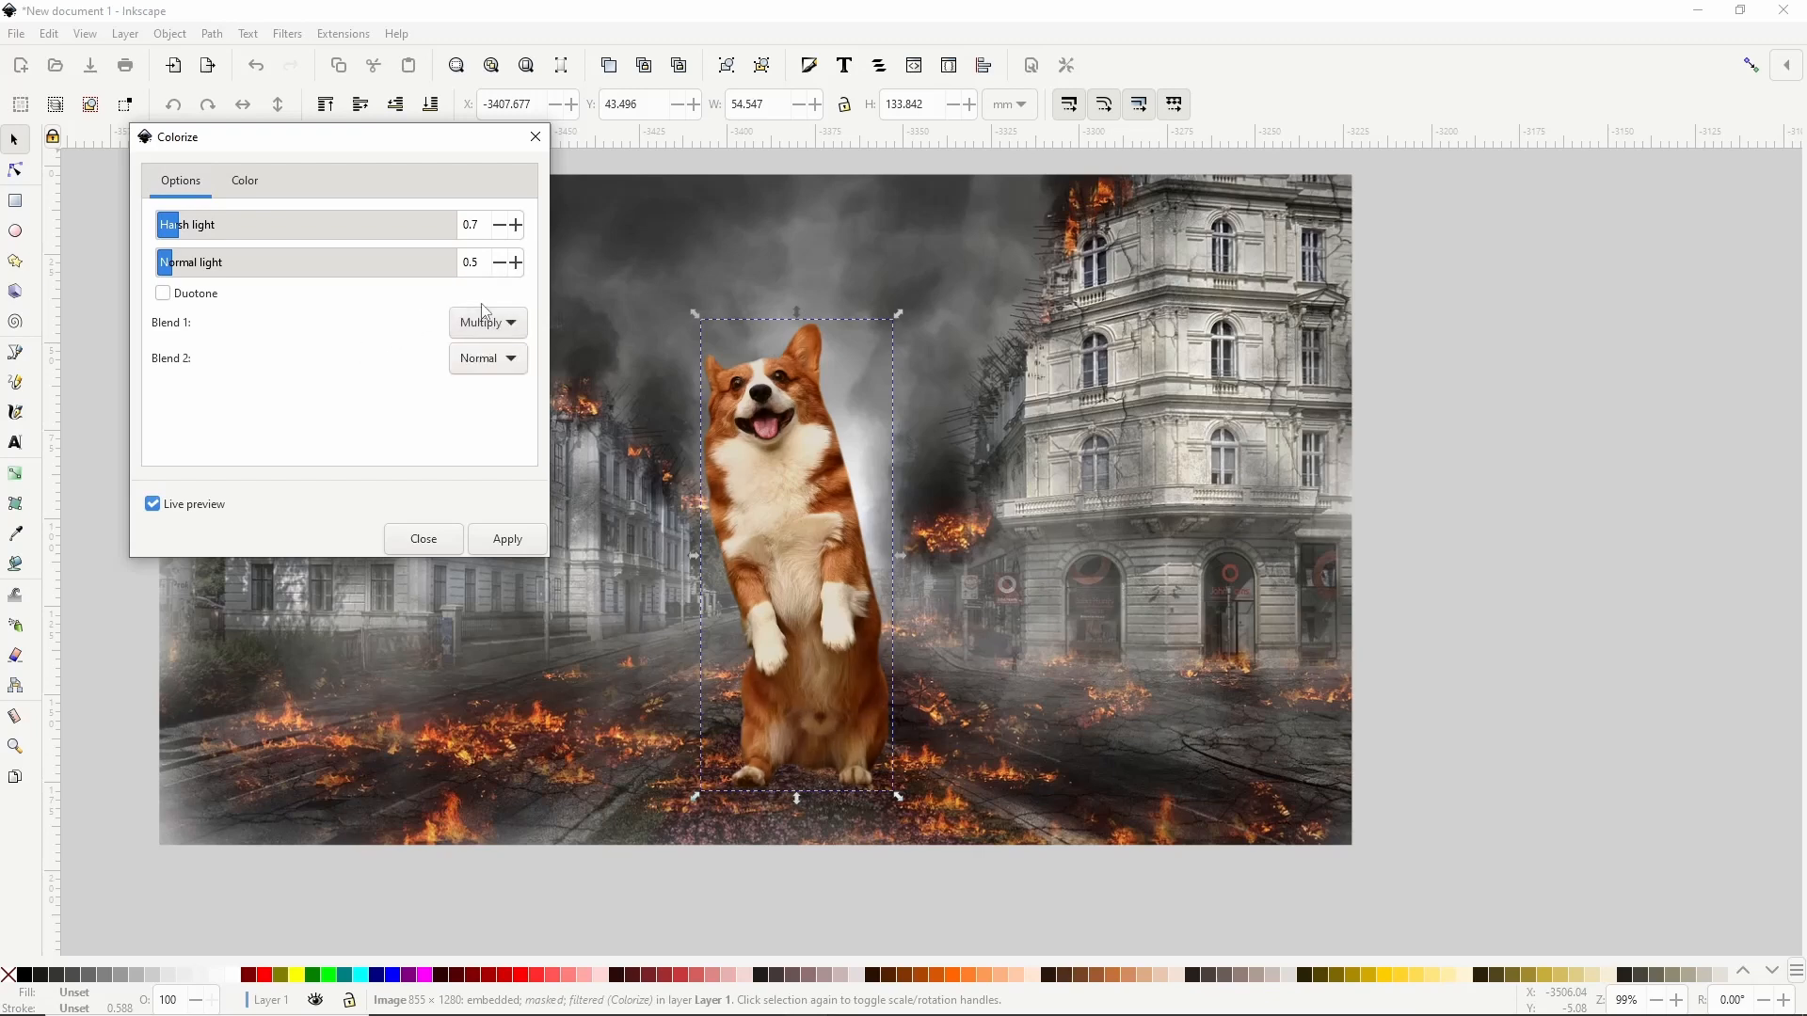
click(482, 375)
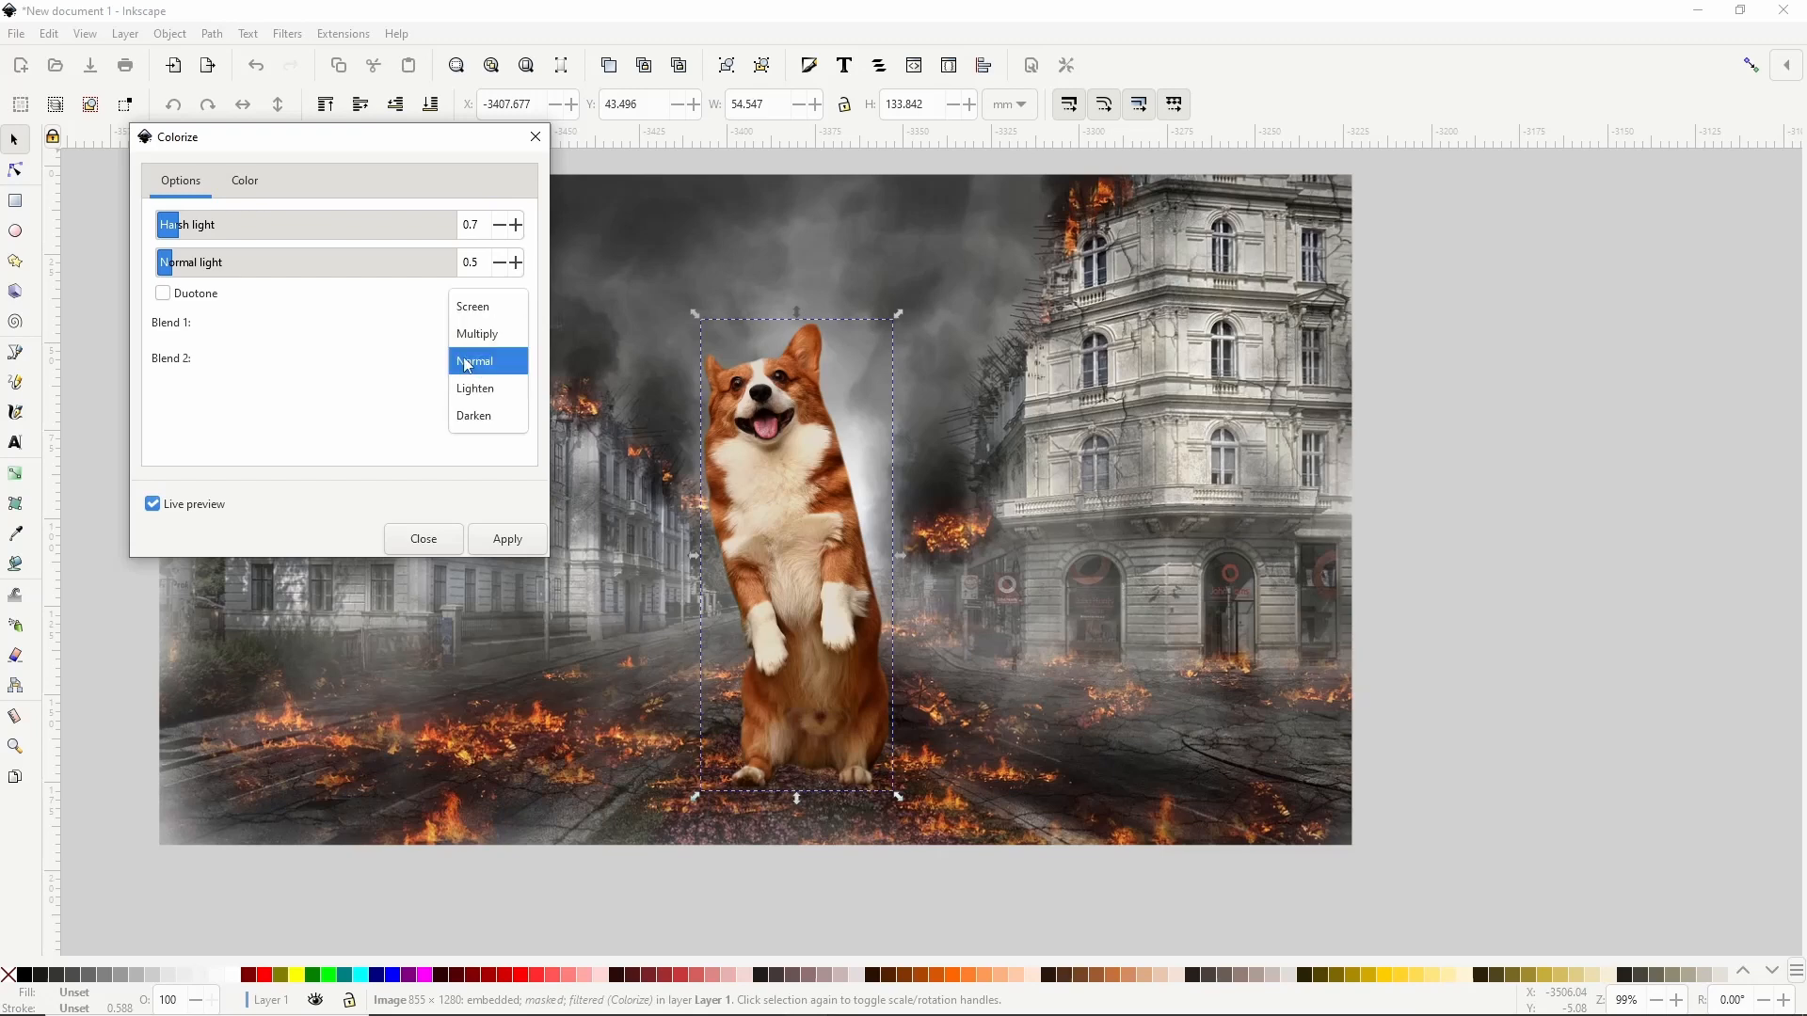
click(471, 363)
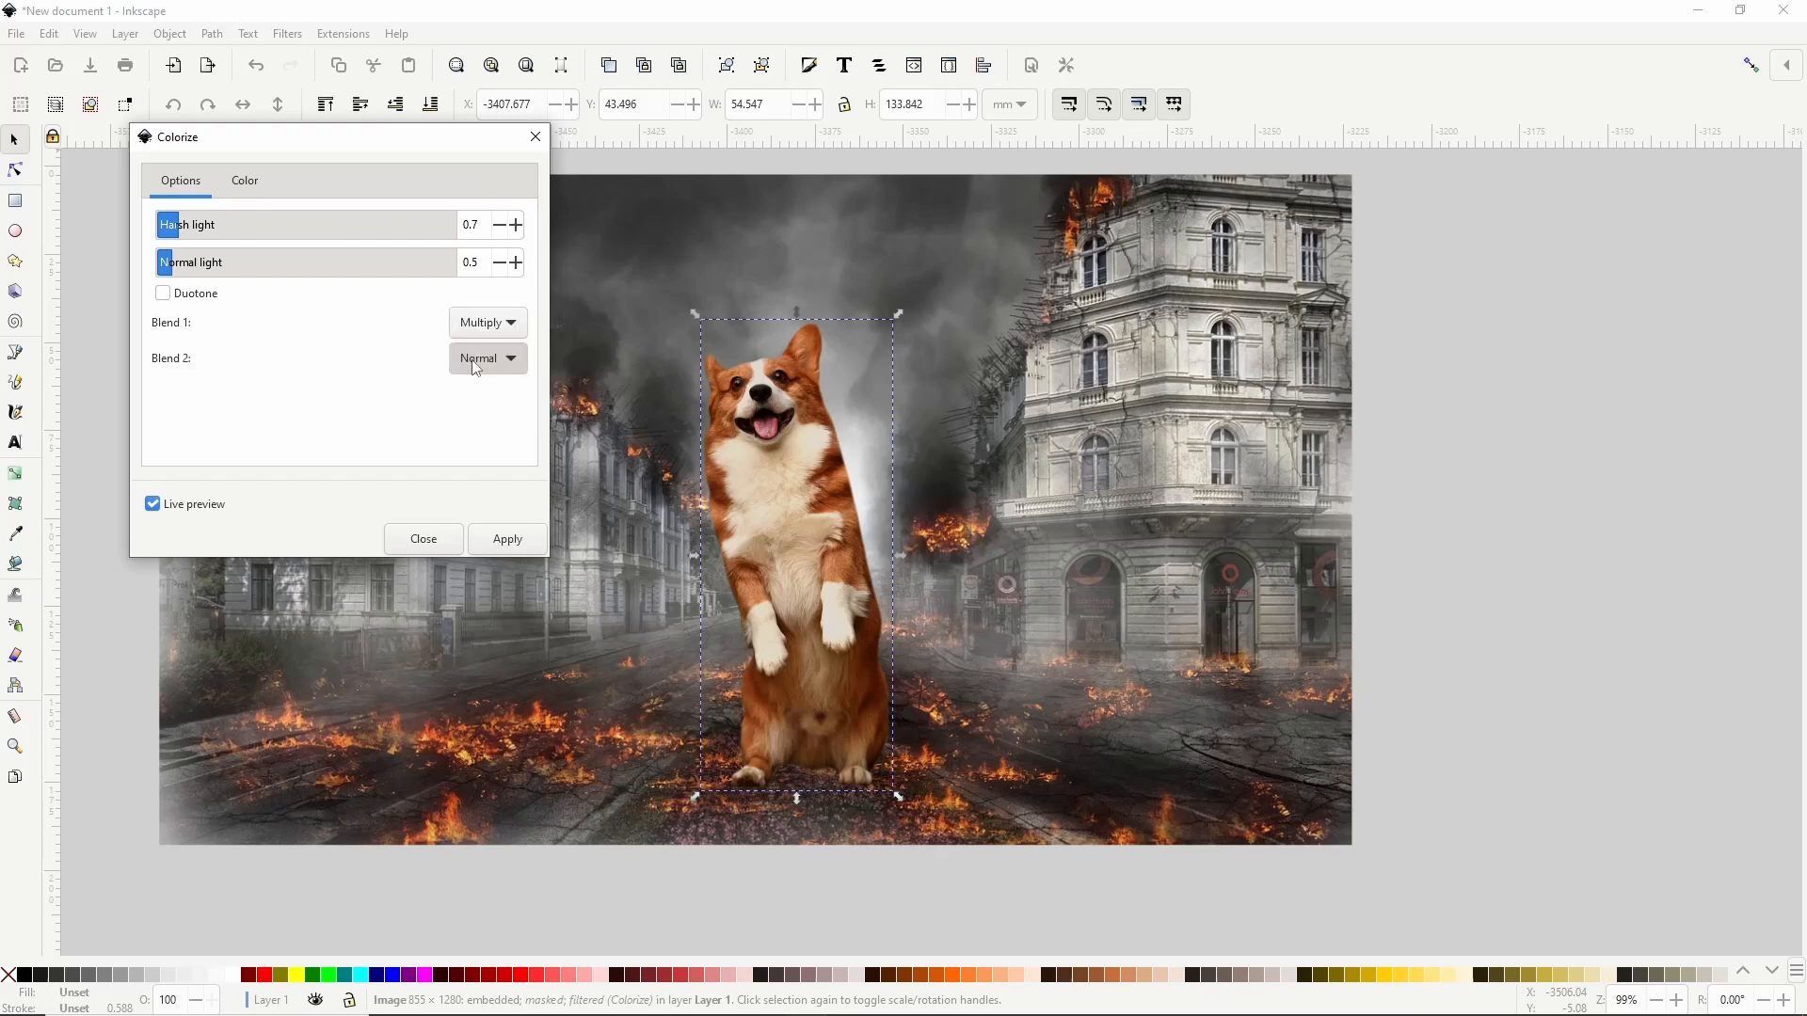
click(506, 542)
click(425, 540)
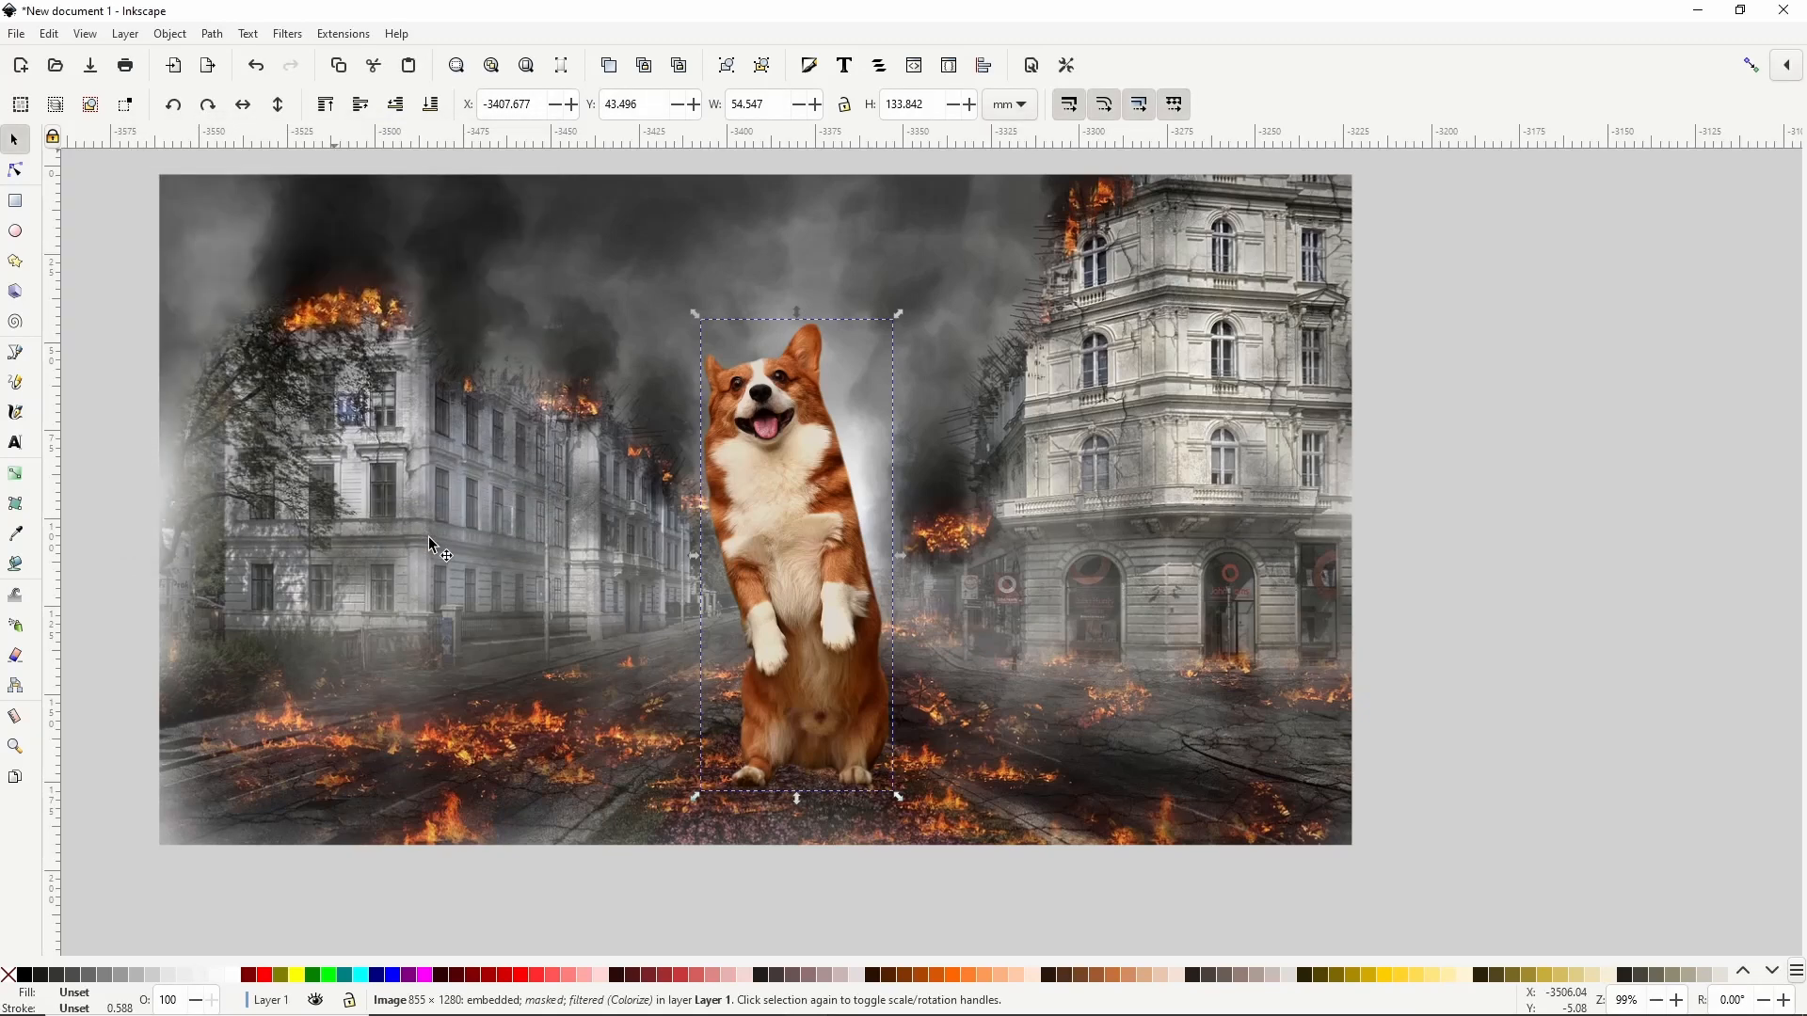
Step: Apply a Lightness-Contrast filter to the corgi with lightness -4.15 and contrast 0.32
click(288, 35)
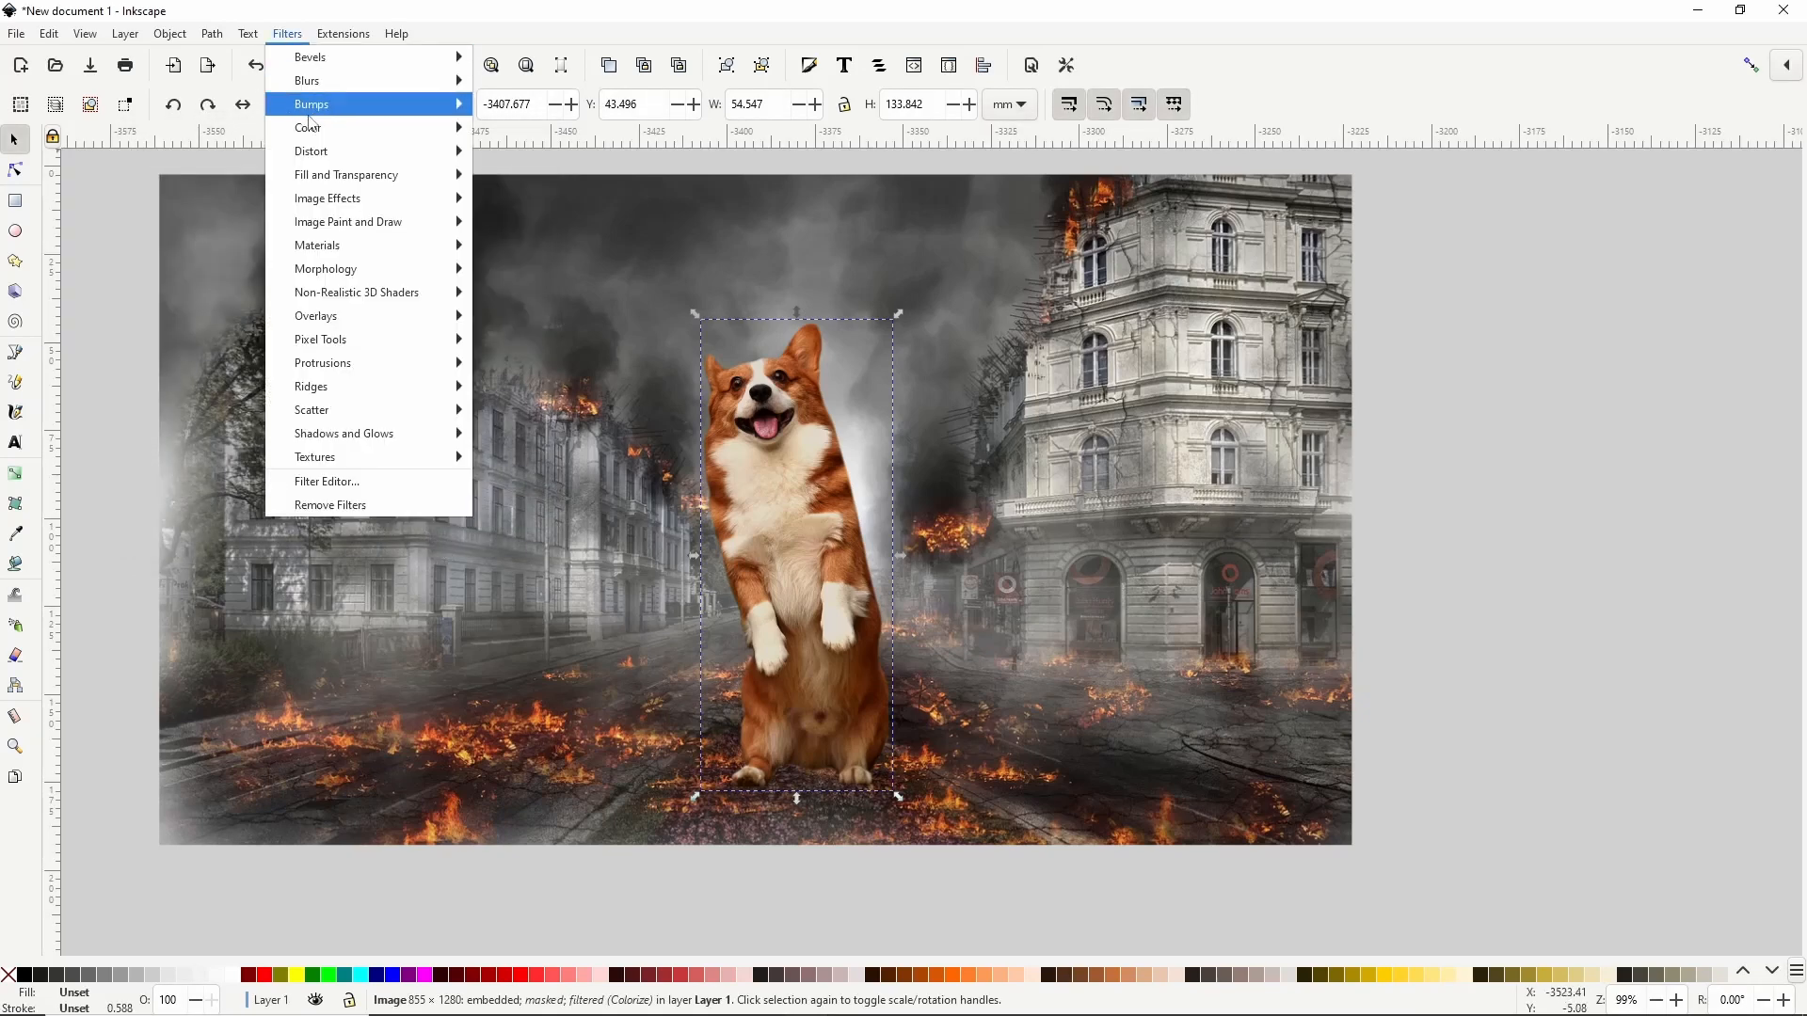
mouse_move(443, 128)
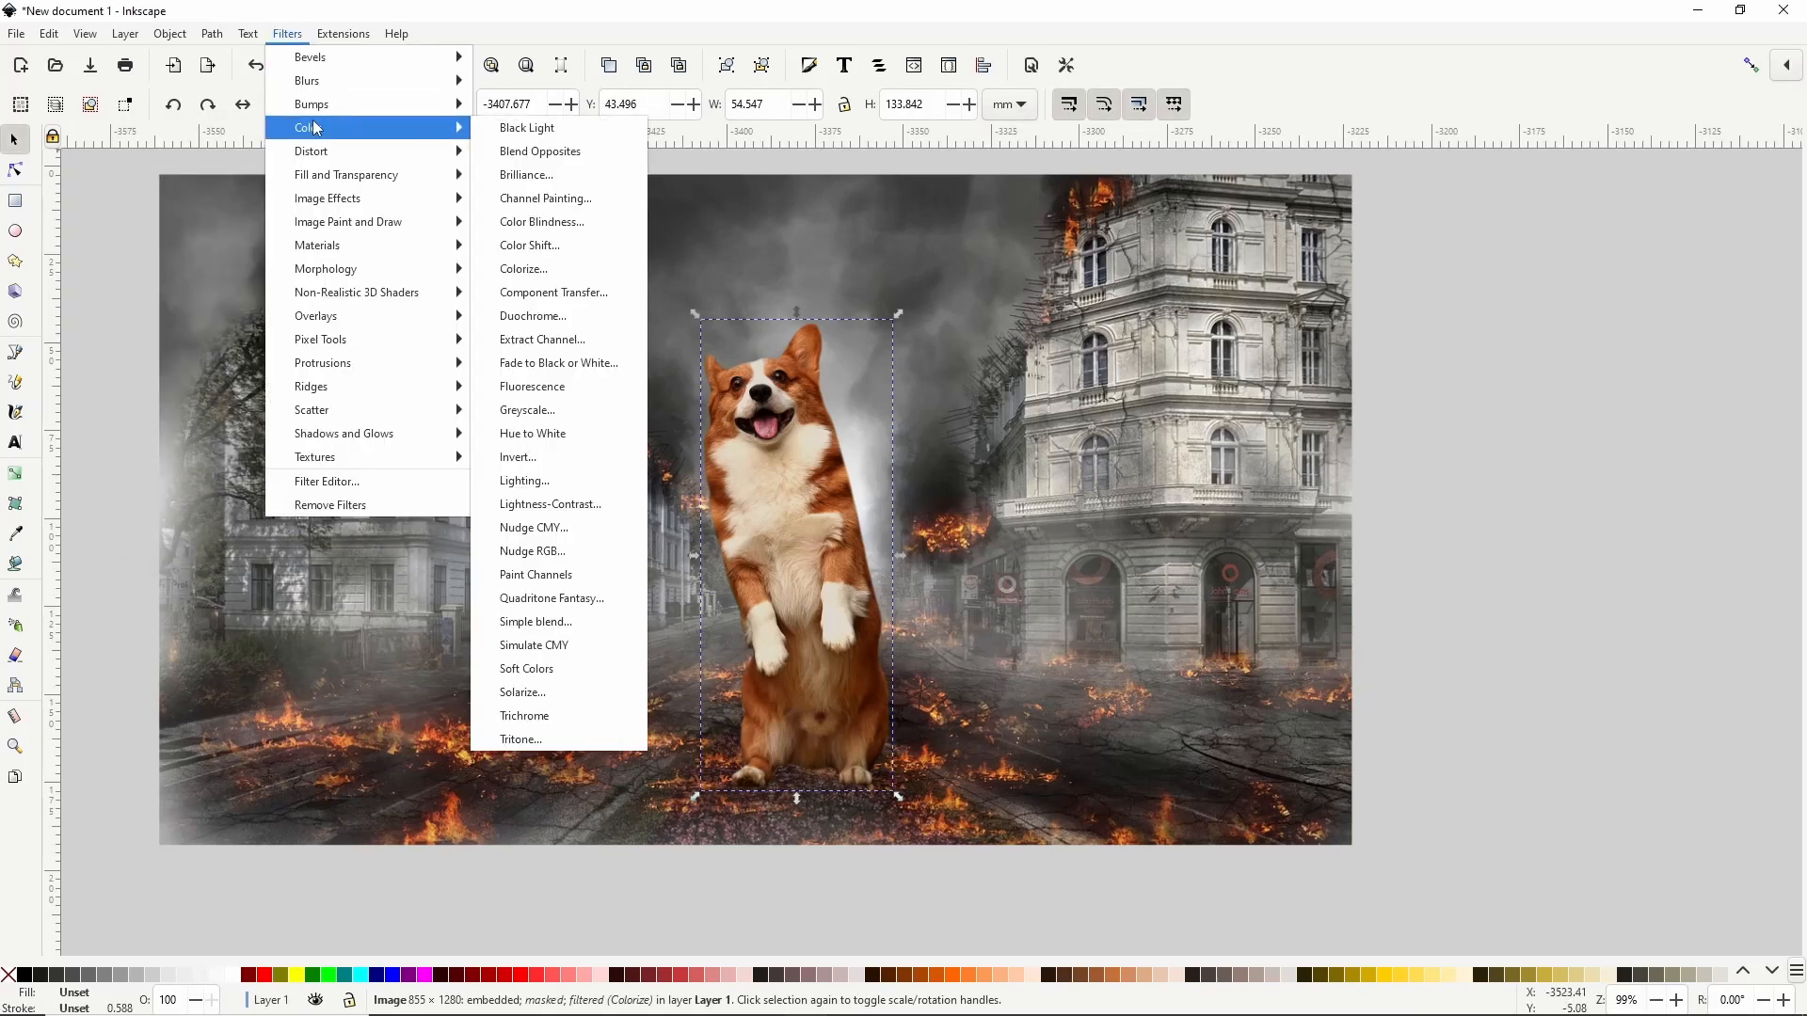
click(555, 506)
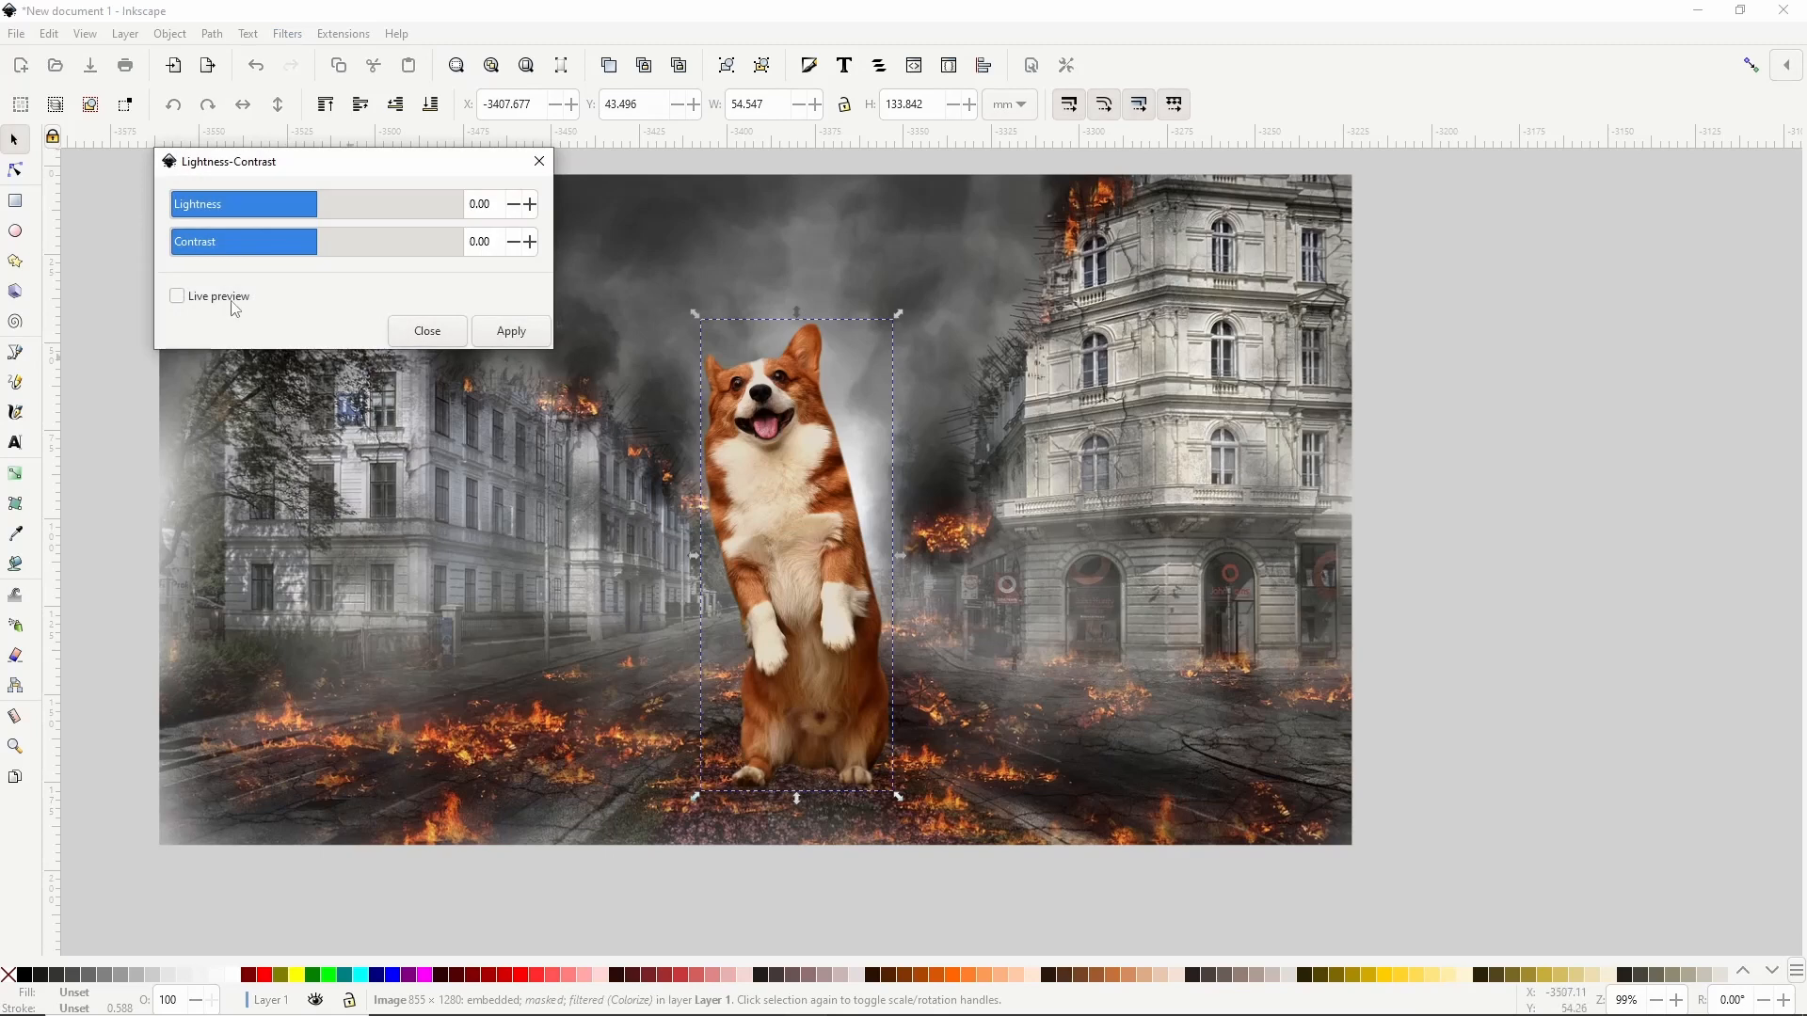
click(177, 296)
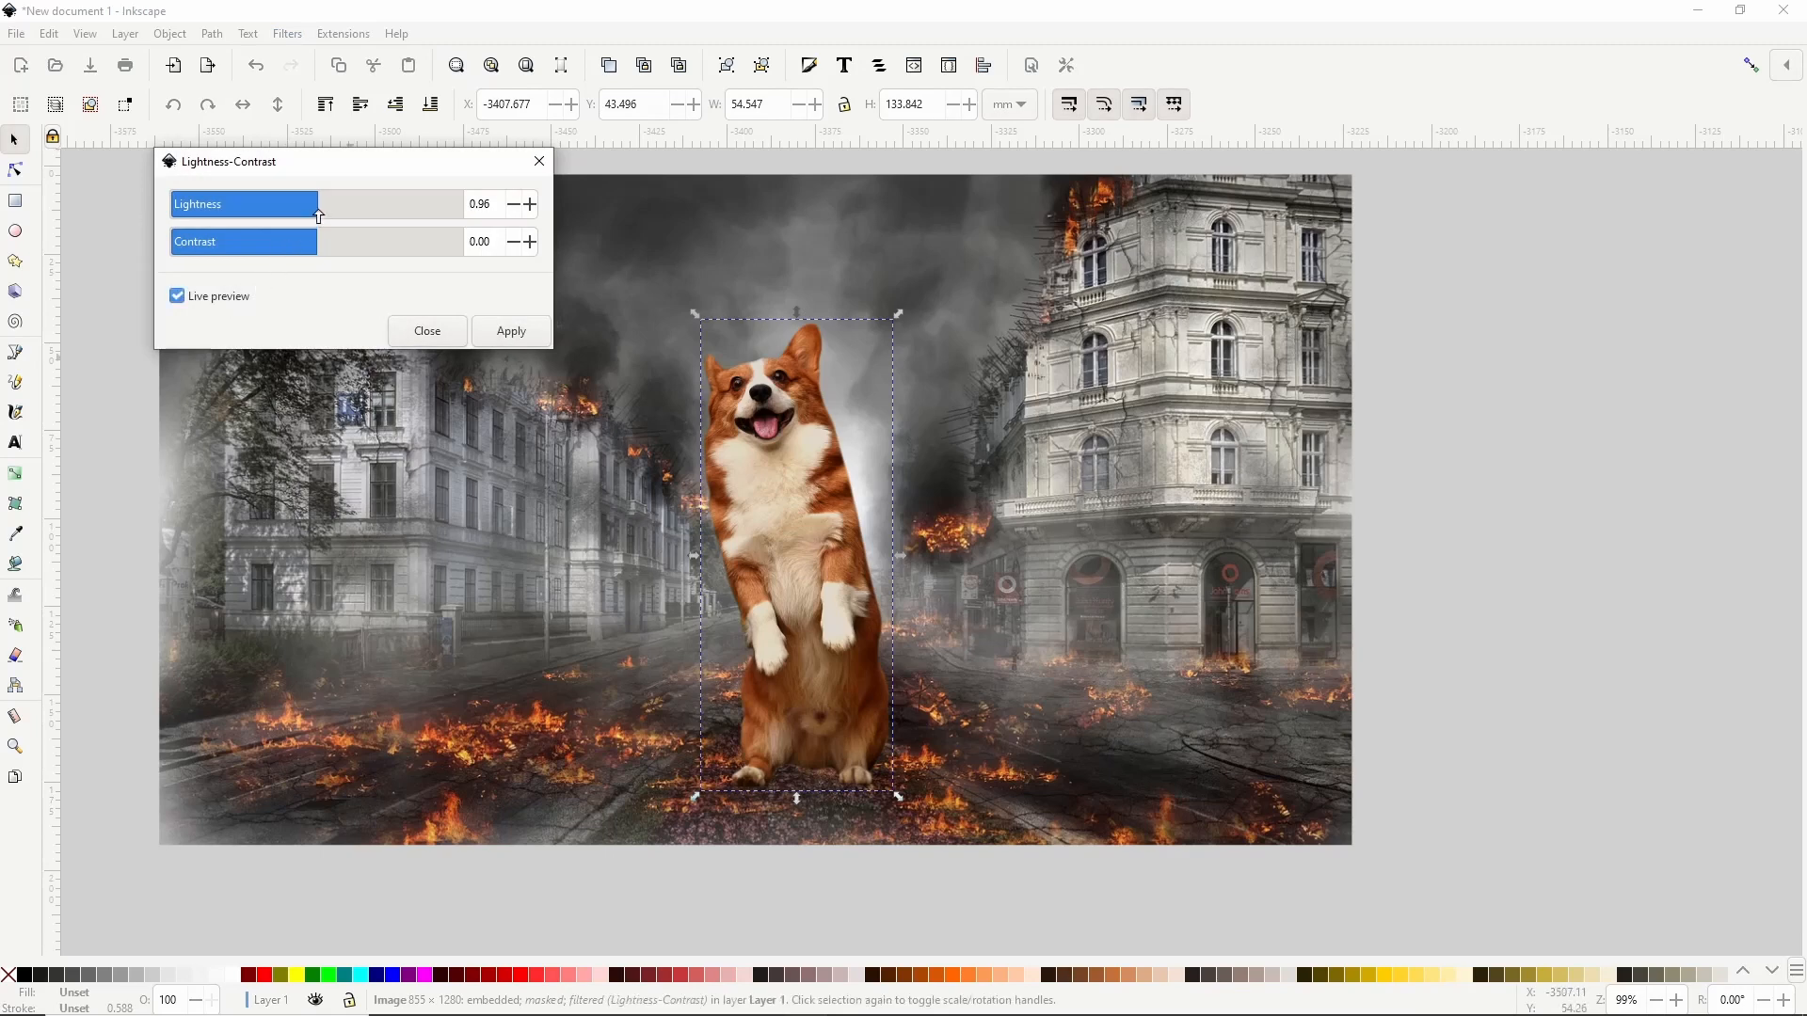
drag(319, 216, 321, 242)
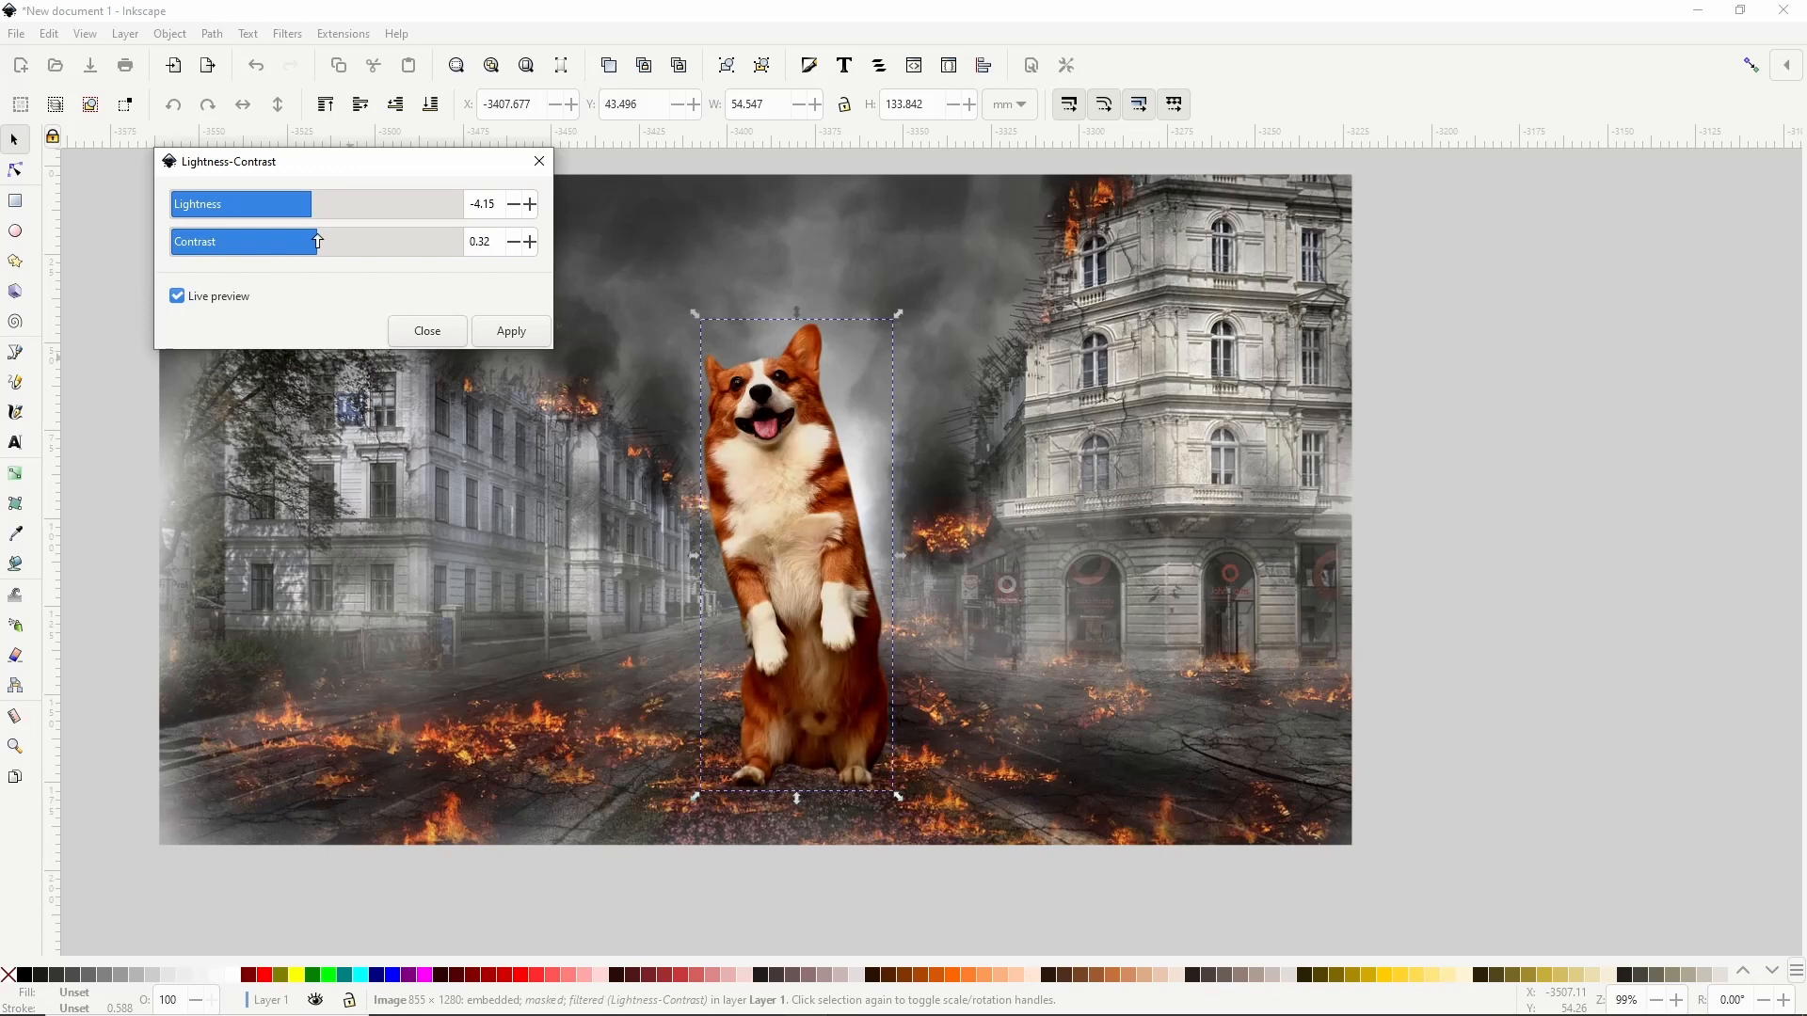
click(510, 323)
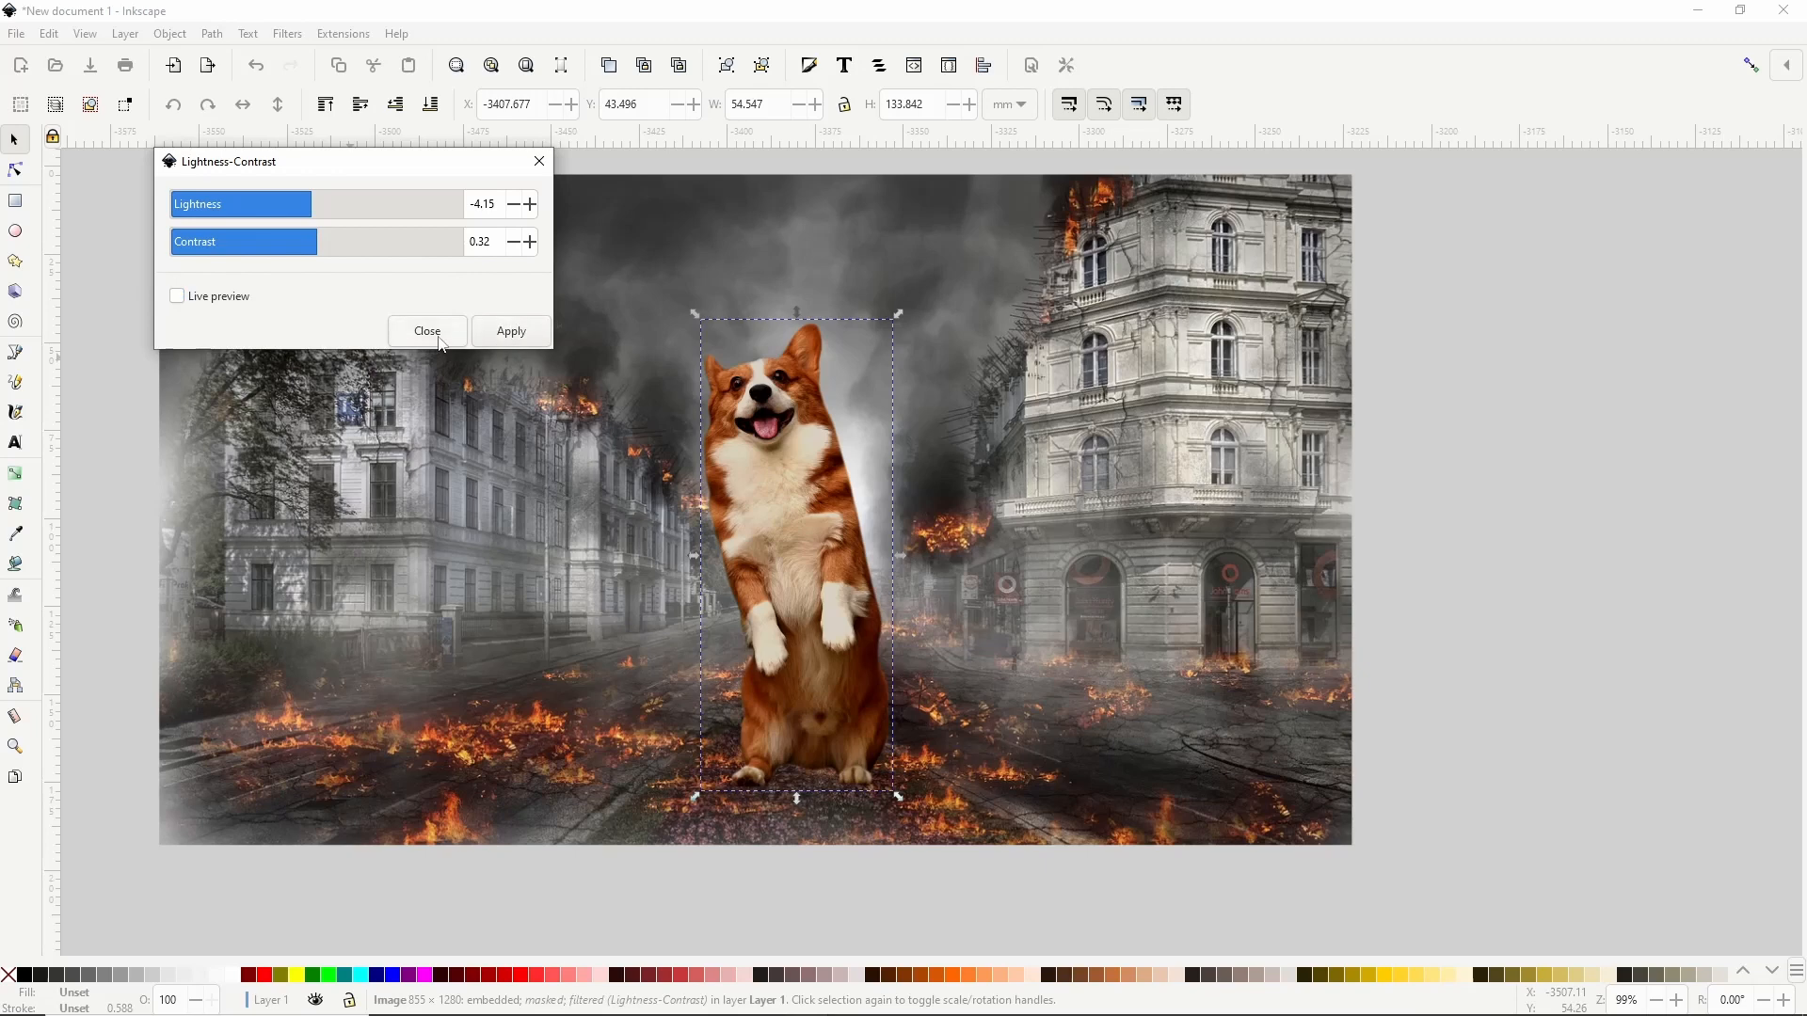
click(433, 335)
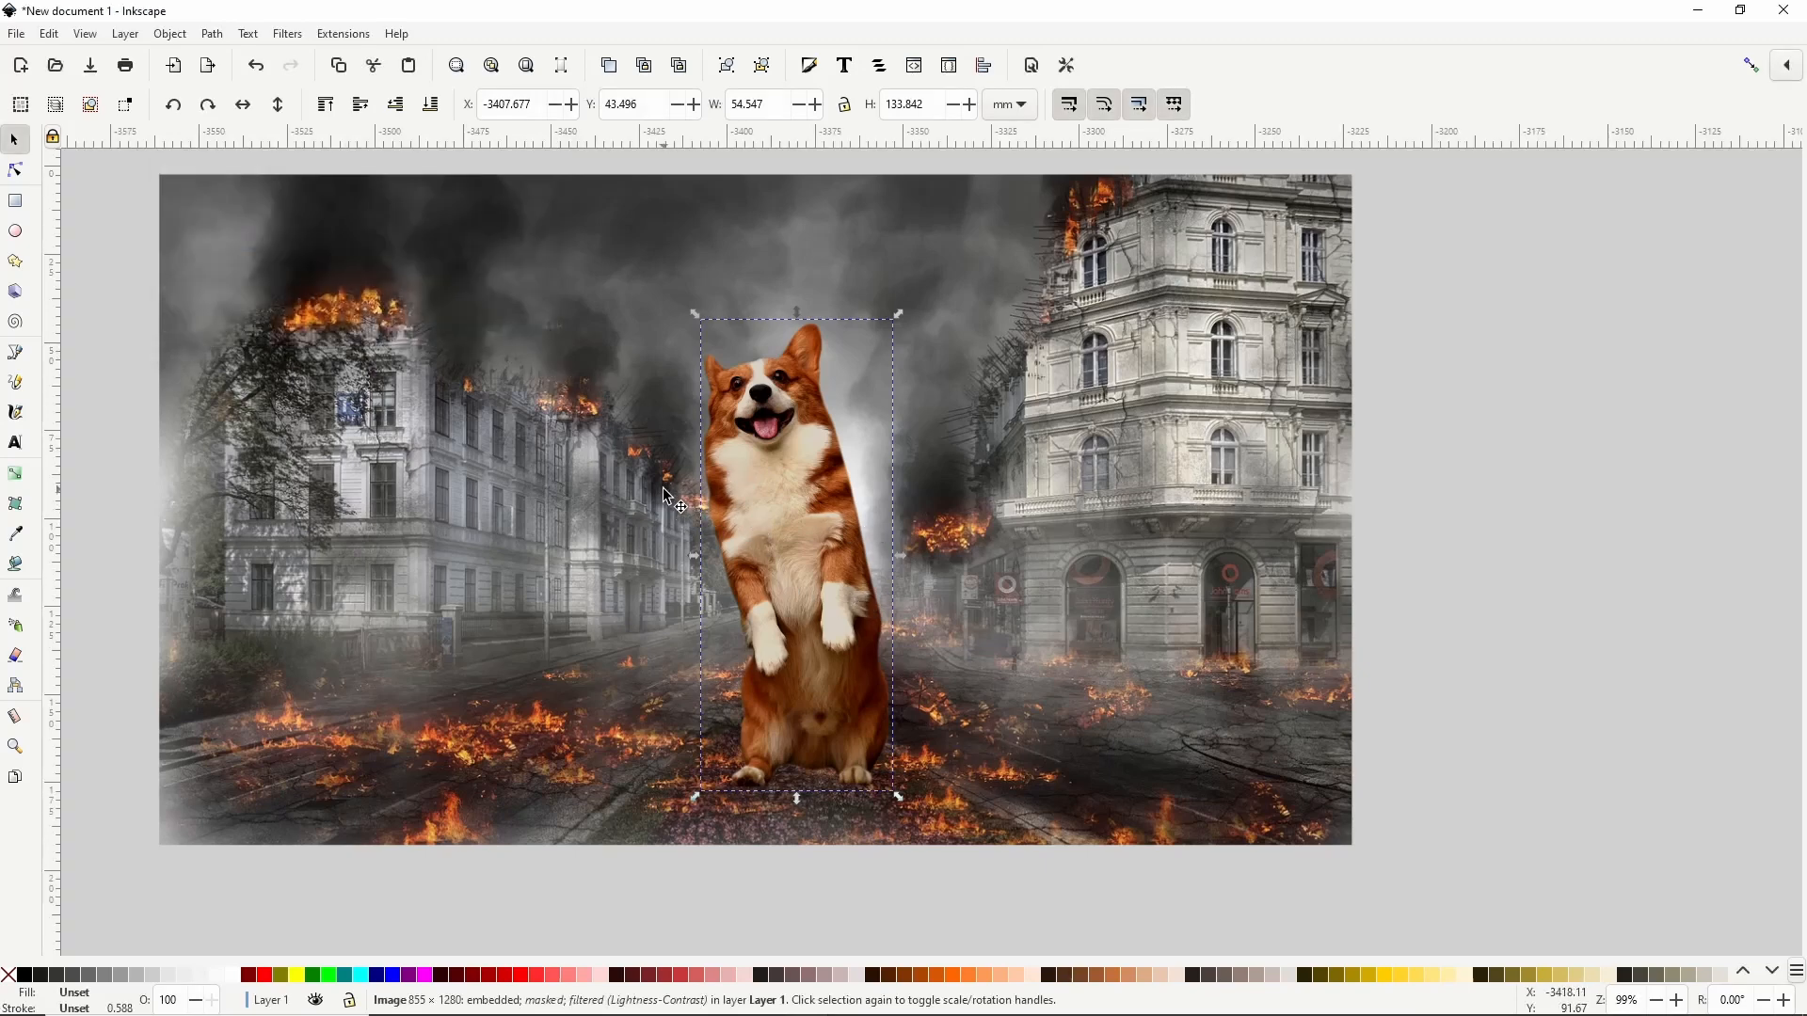
Step: Sharpen the corgi with the Sharpen image effect, followed by the Sharpen More effect
click(288, 33)
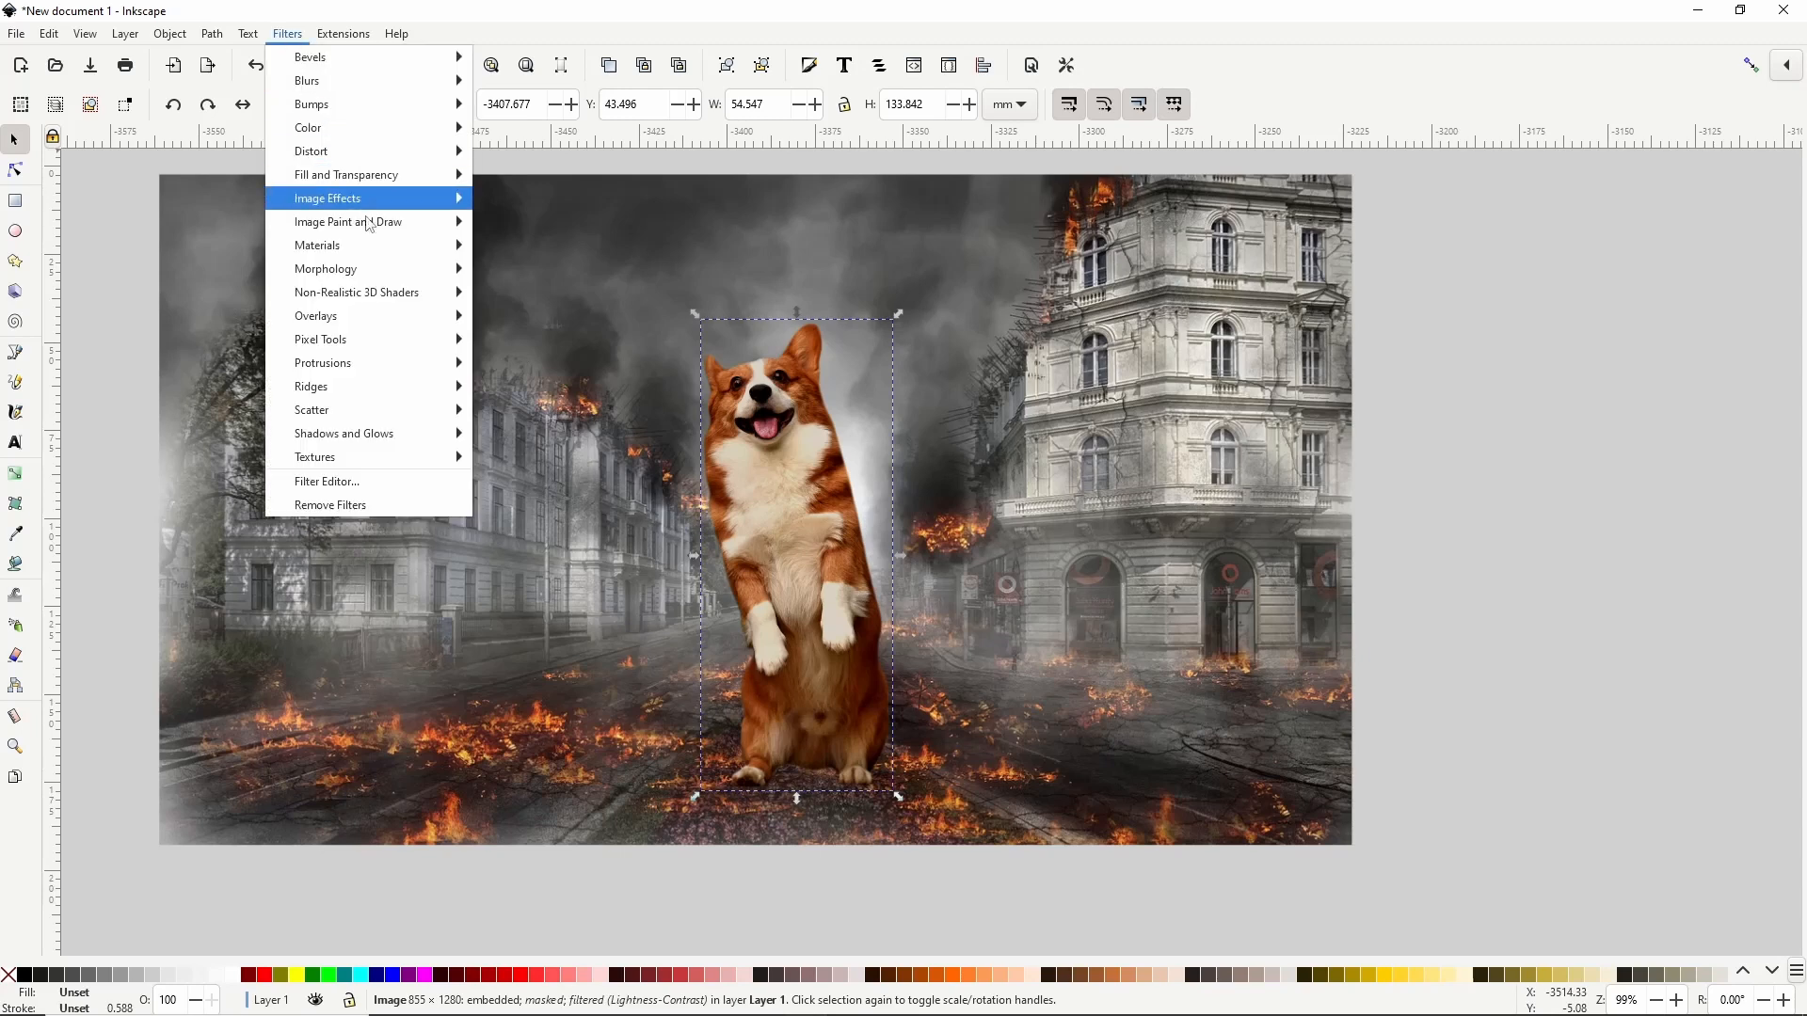
mouse_move(442, 199)
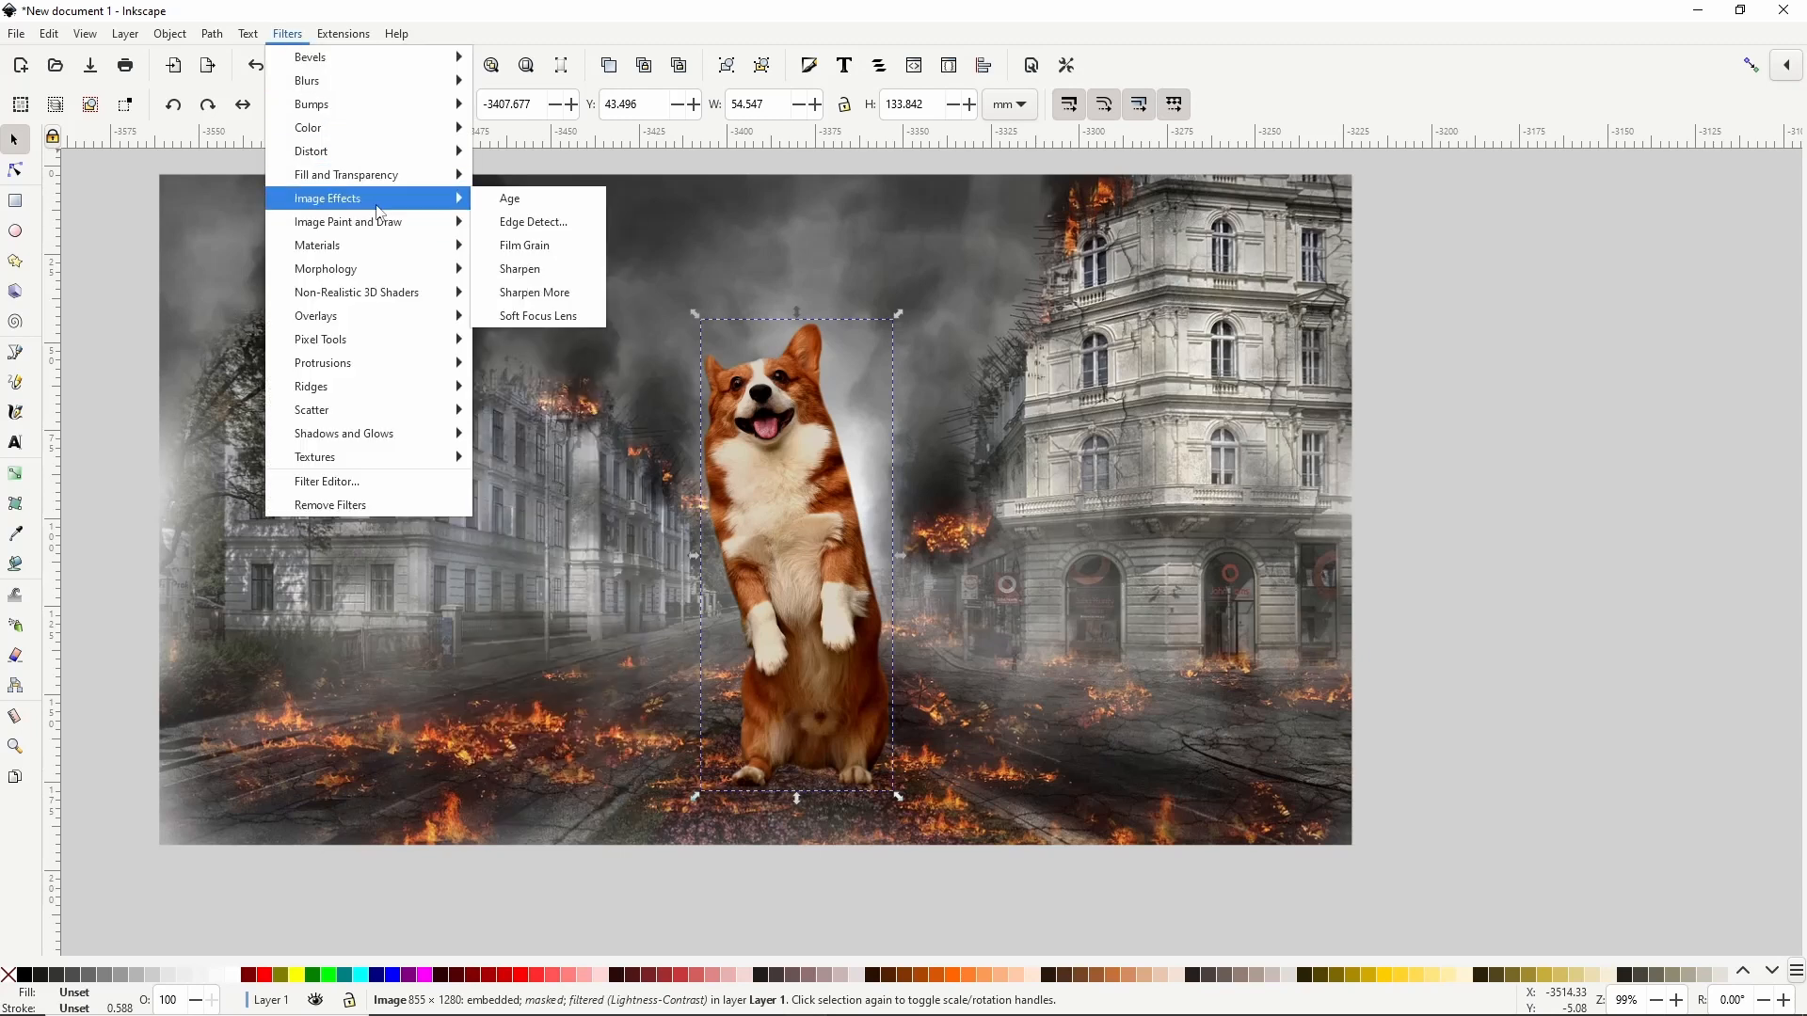
click(525, 268)
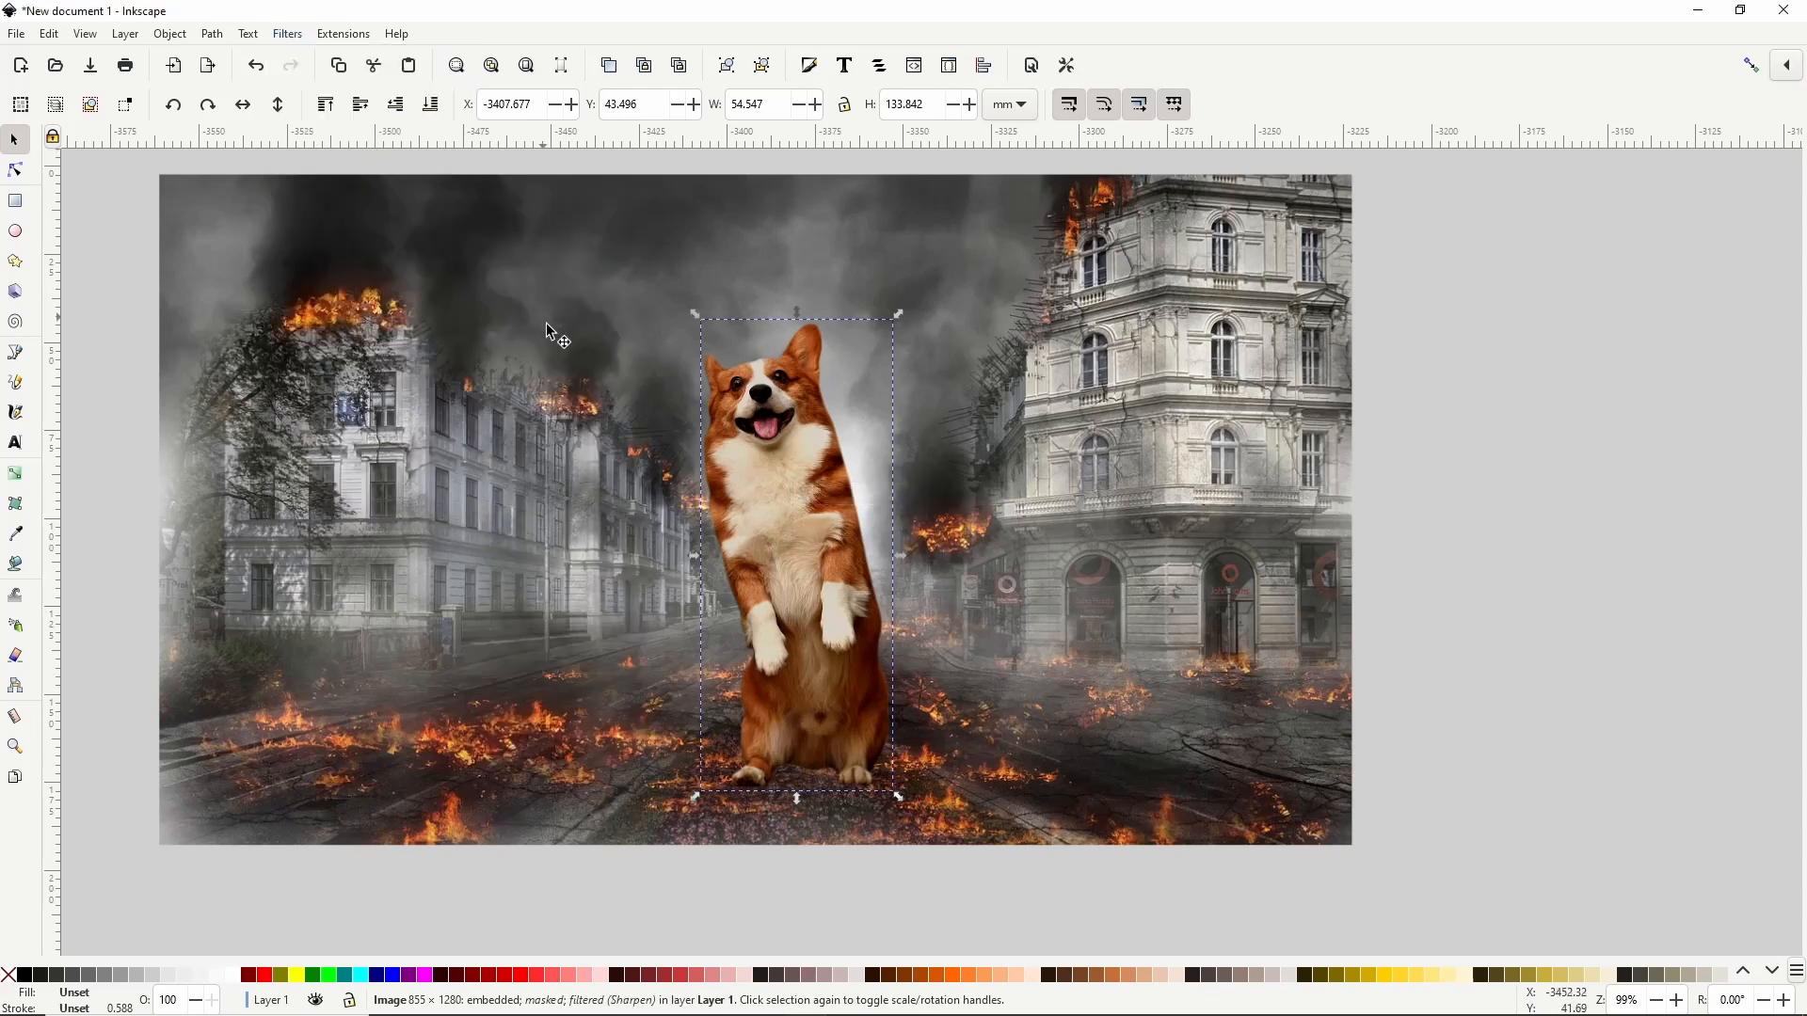
key(ctrl+z)
click(288, 34)
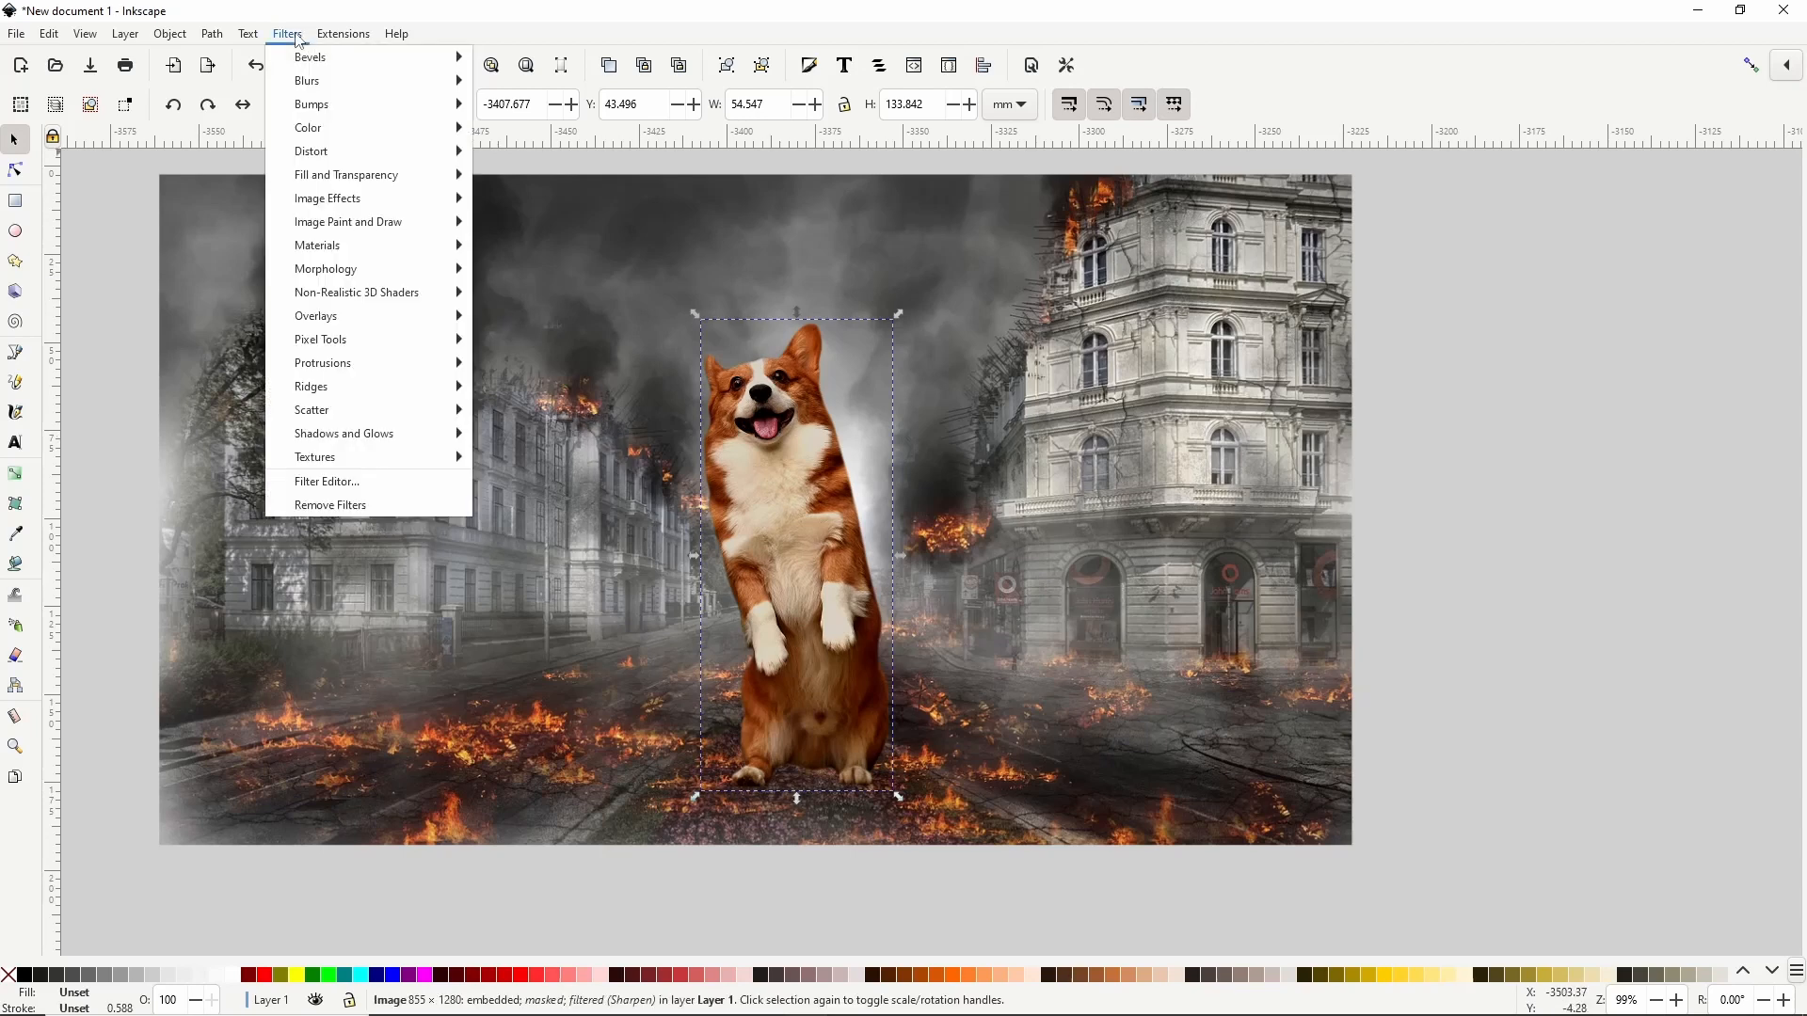
mouse_move(373, 208)
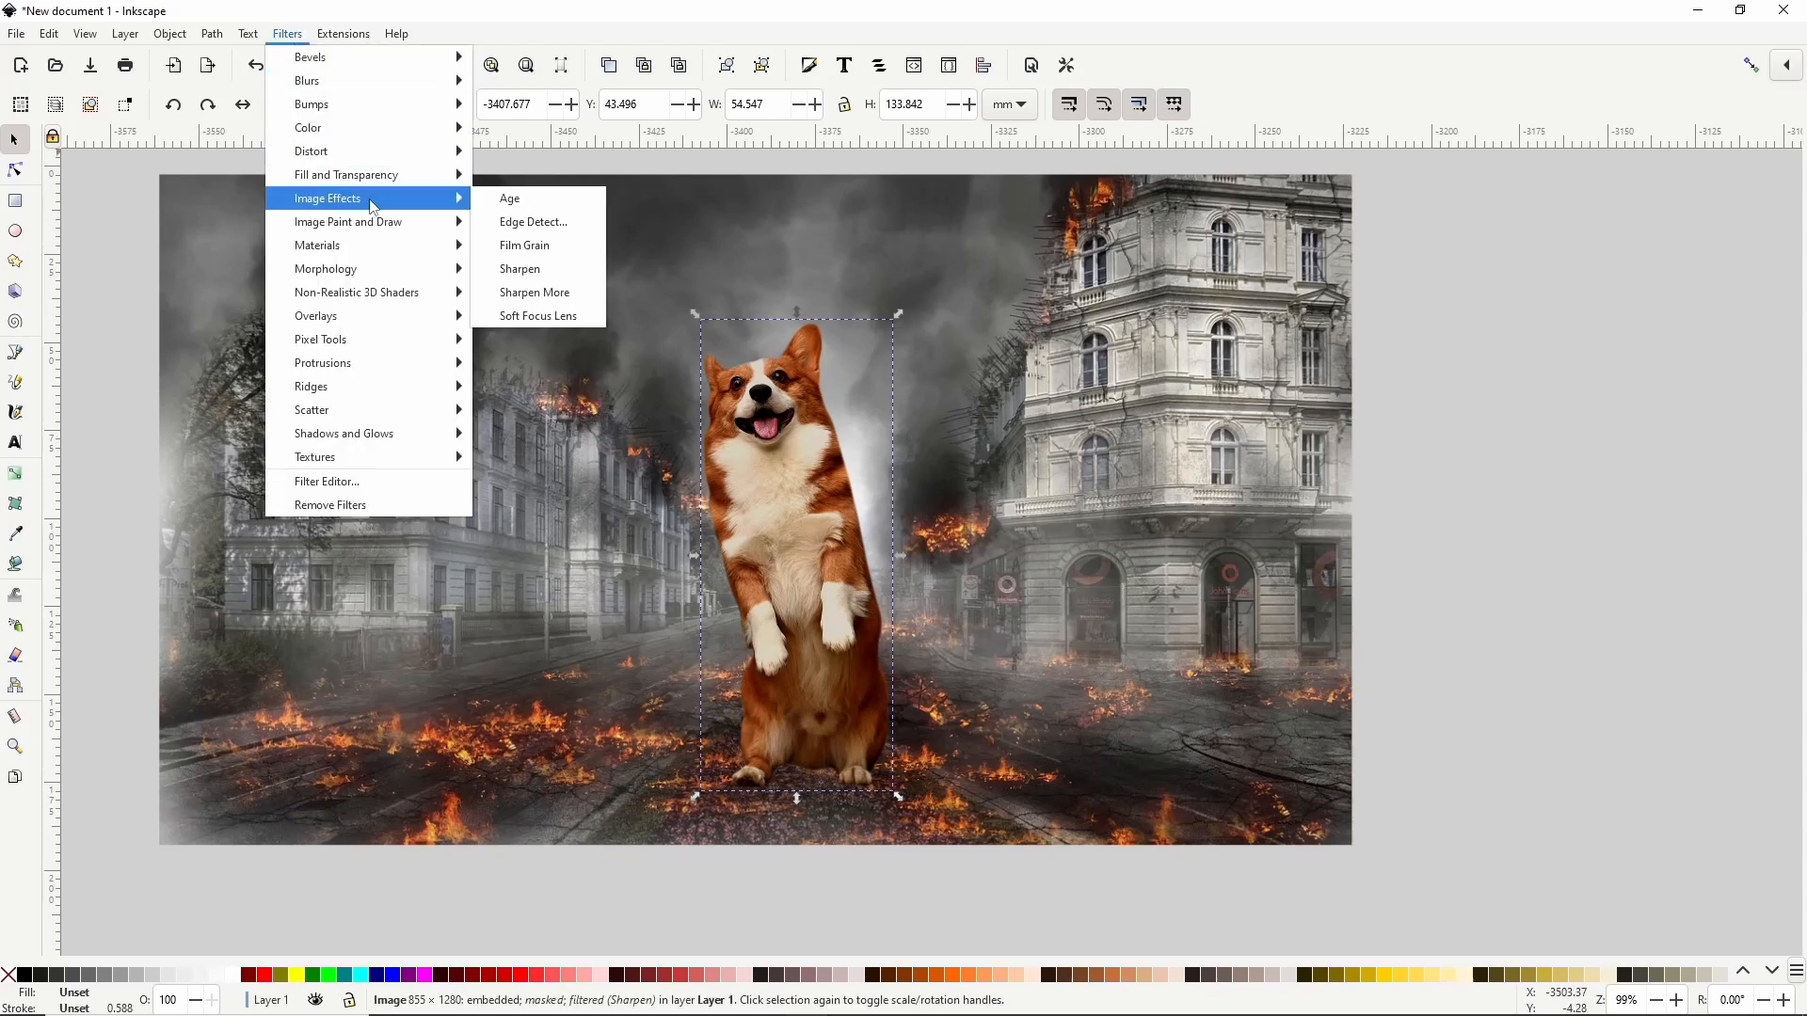
click(546, 290)
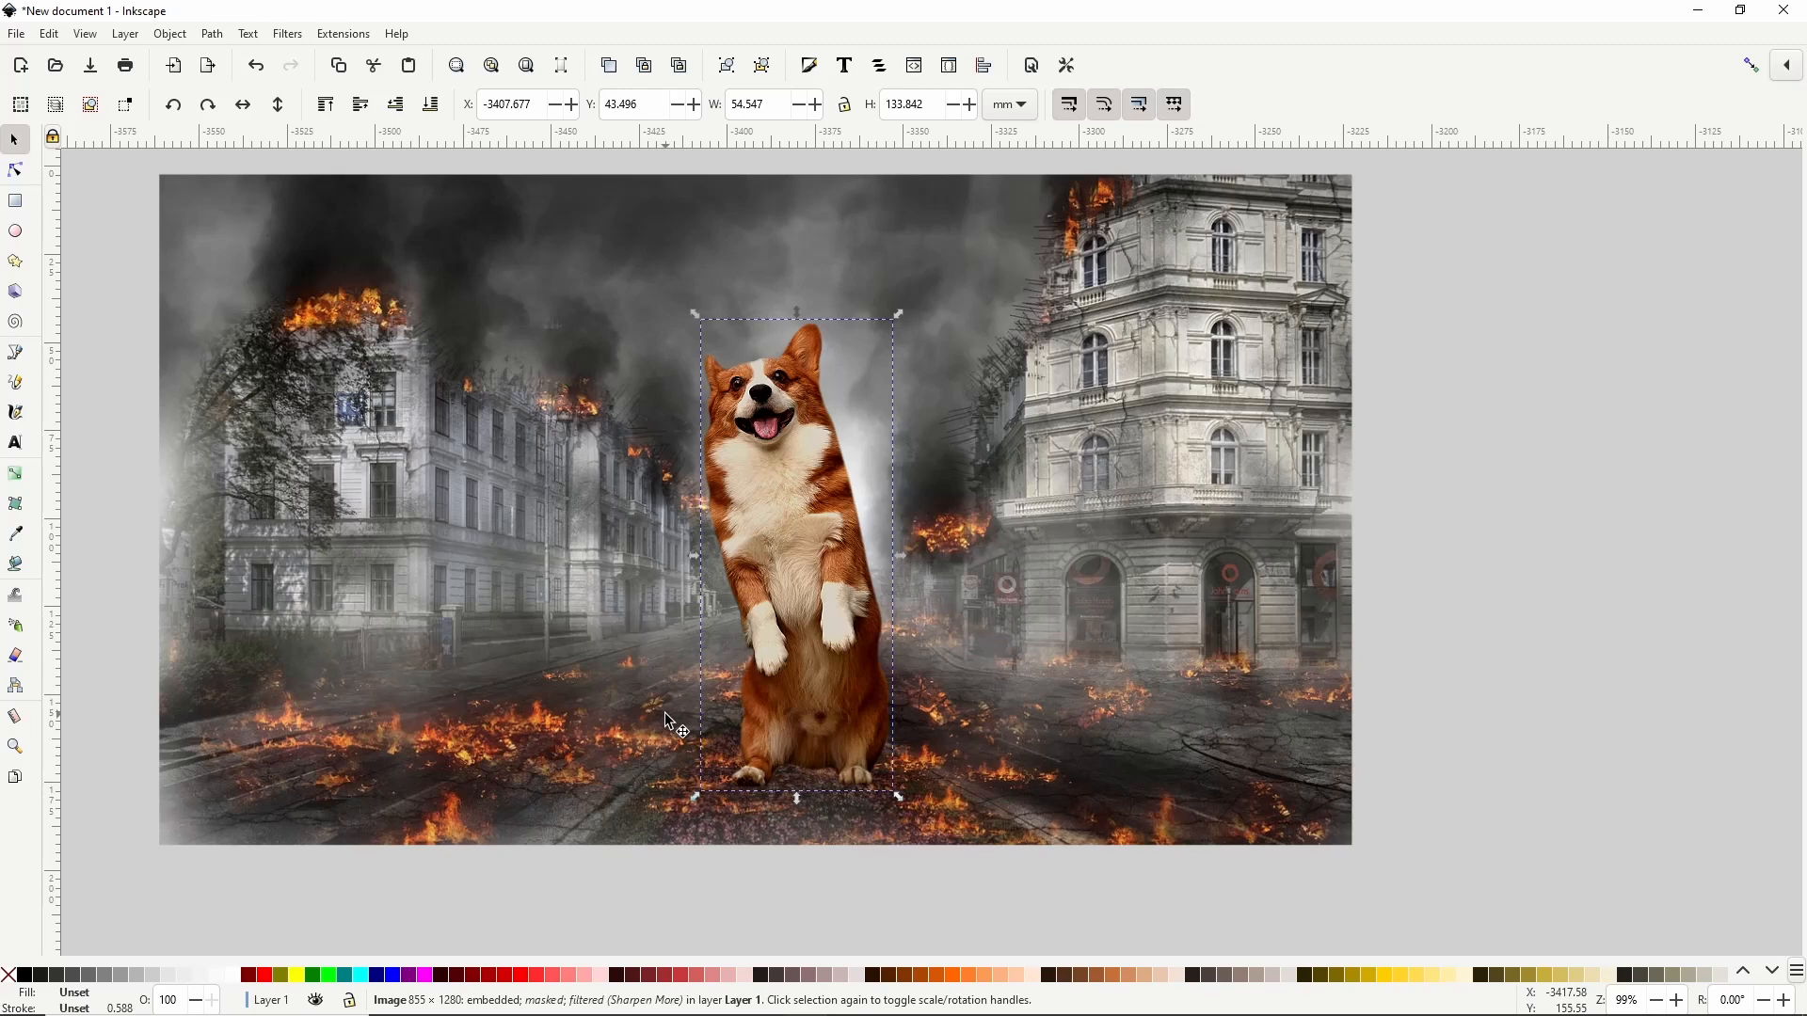
Step: Draw a closed BSpline shape on the ground around the corgi's feet and fill it black with no stroke
click(19, 358)
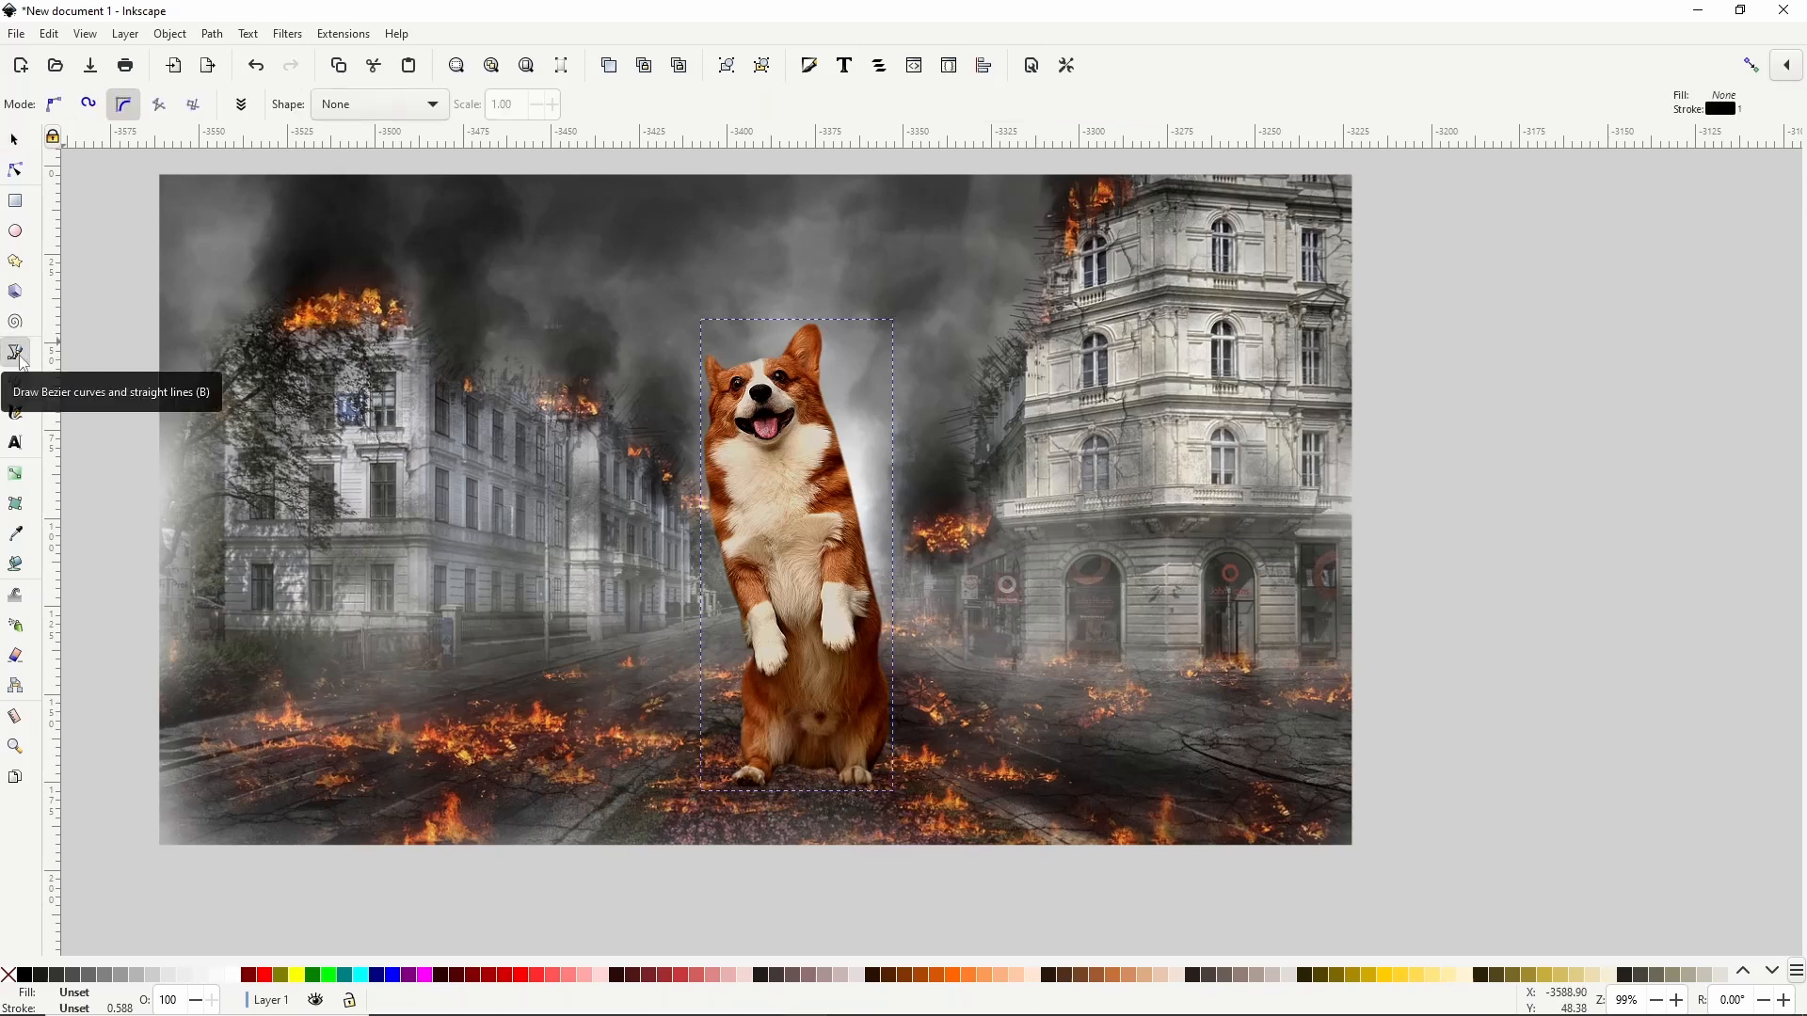
click(737, 769)
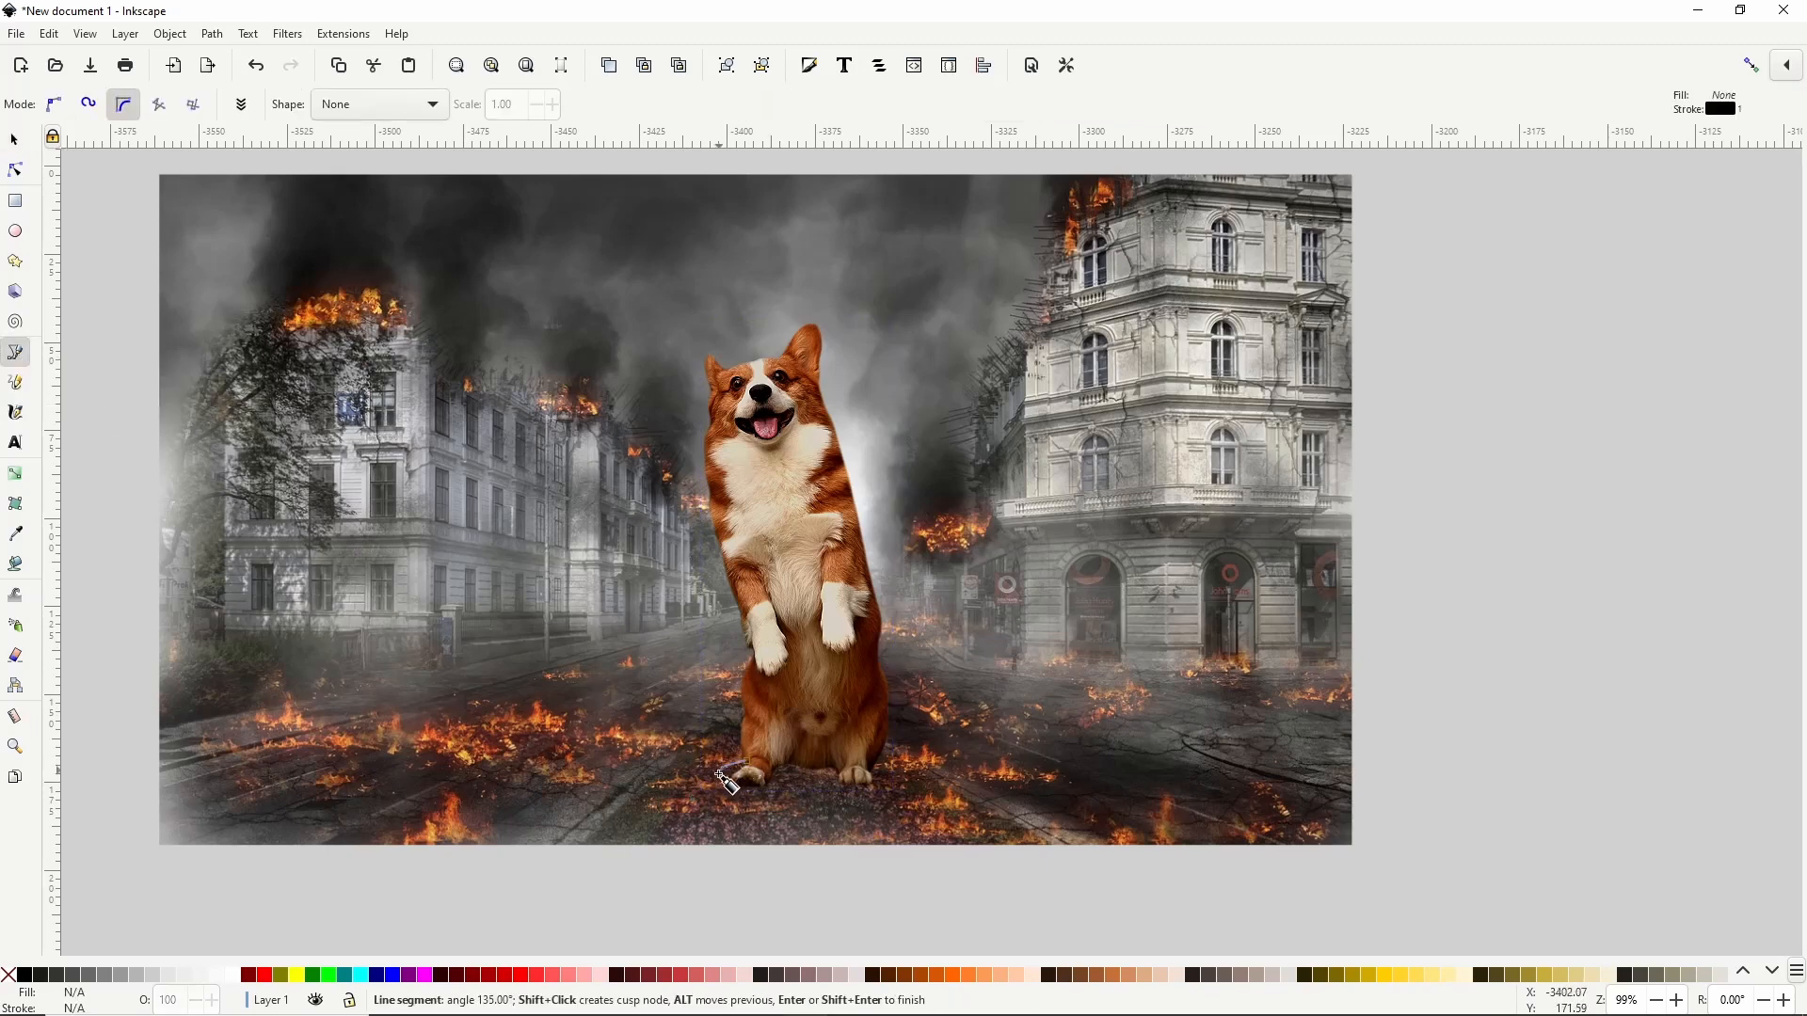
click(715, 783)
click(714, 801)
click(744, 807)
click(770, 799)
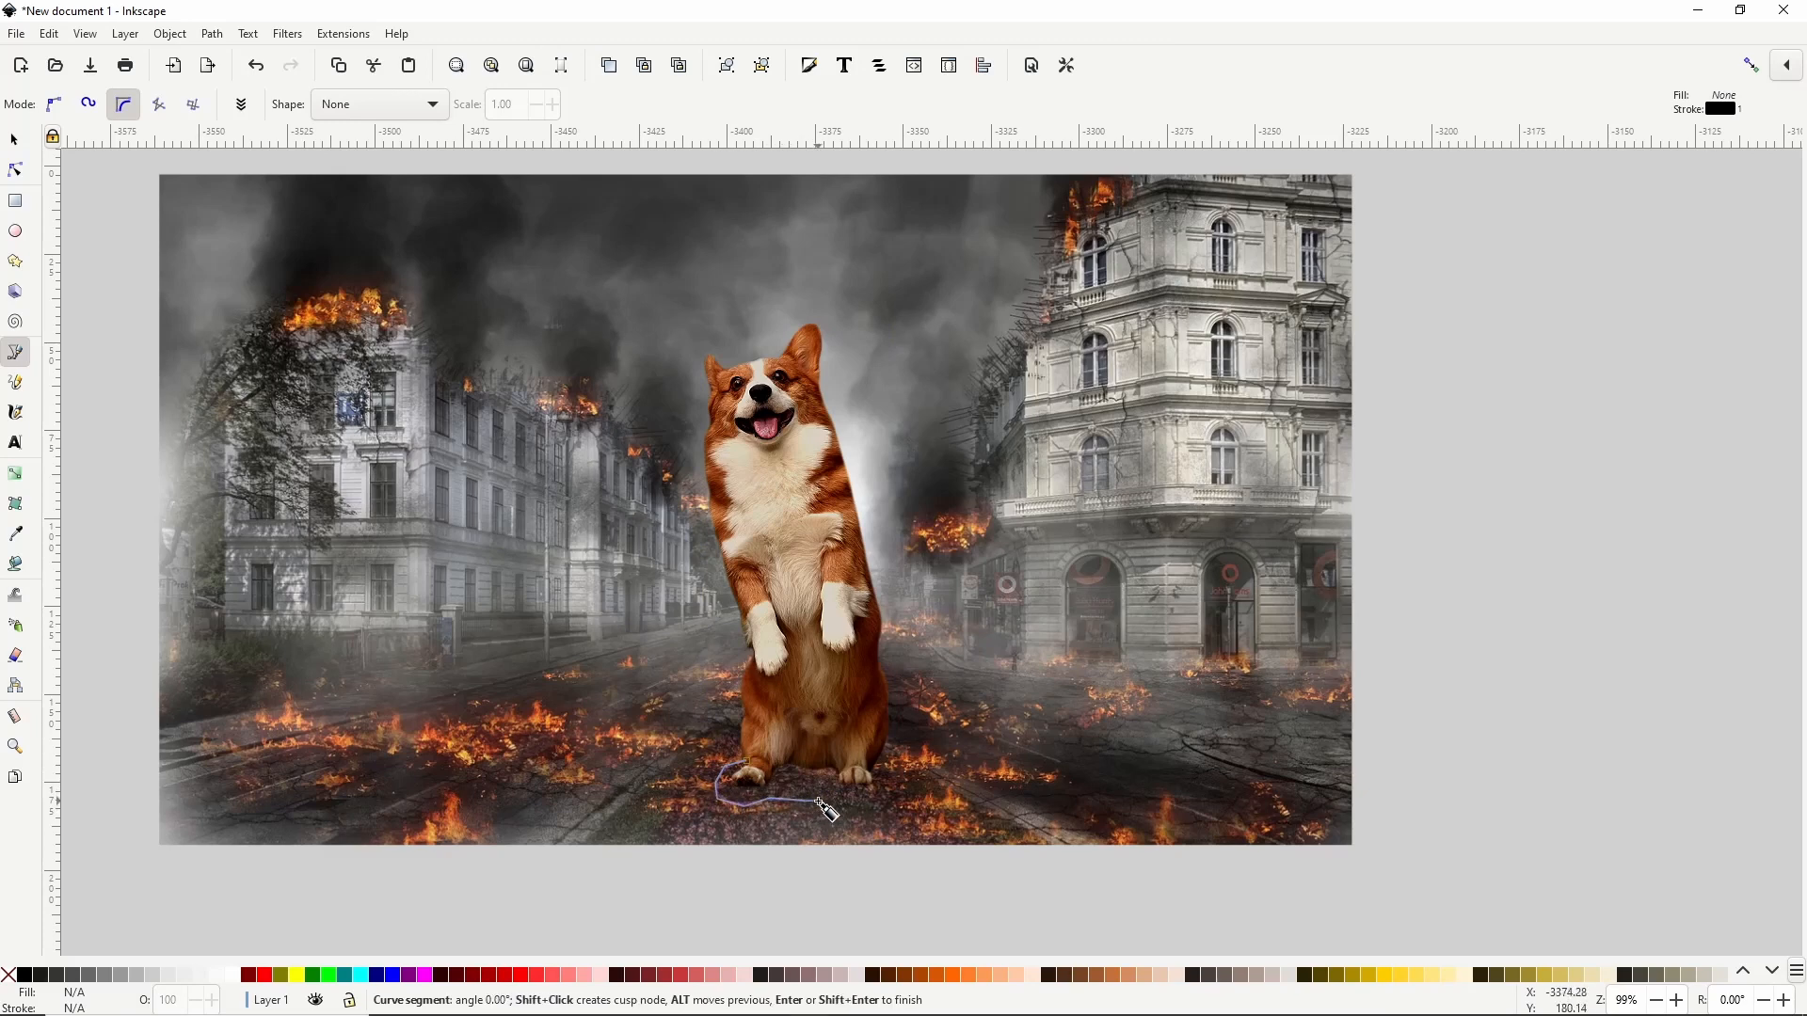
click(858, 804)
click(890, 789)
click(895, 766)
click(885, 753)
click(853, 751)
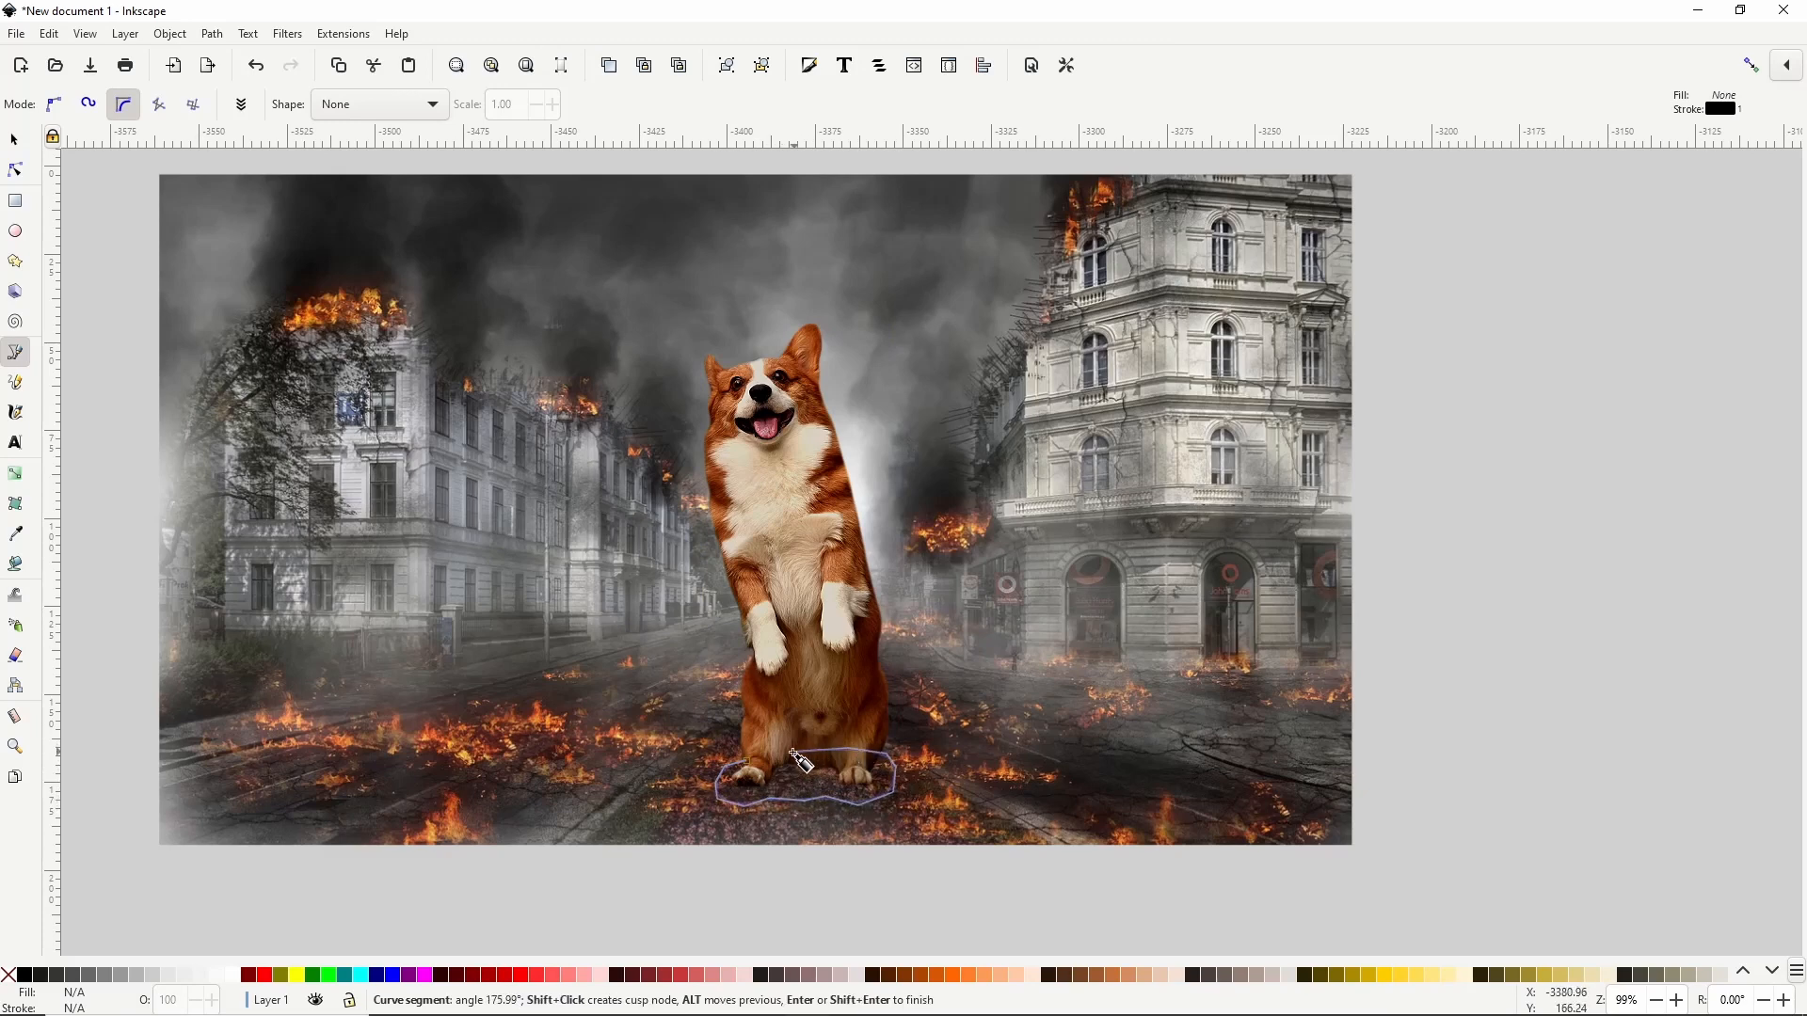
click(741, 768)
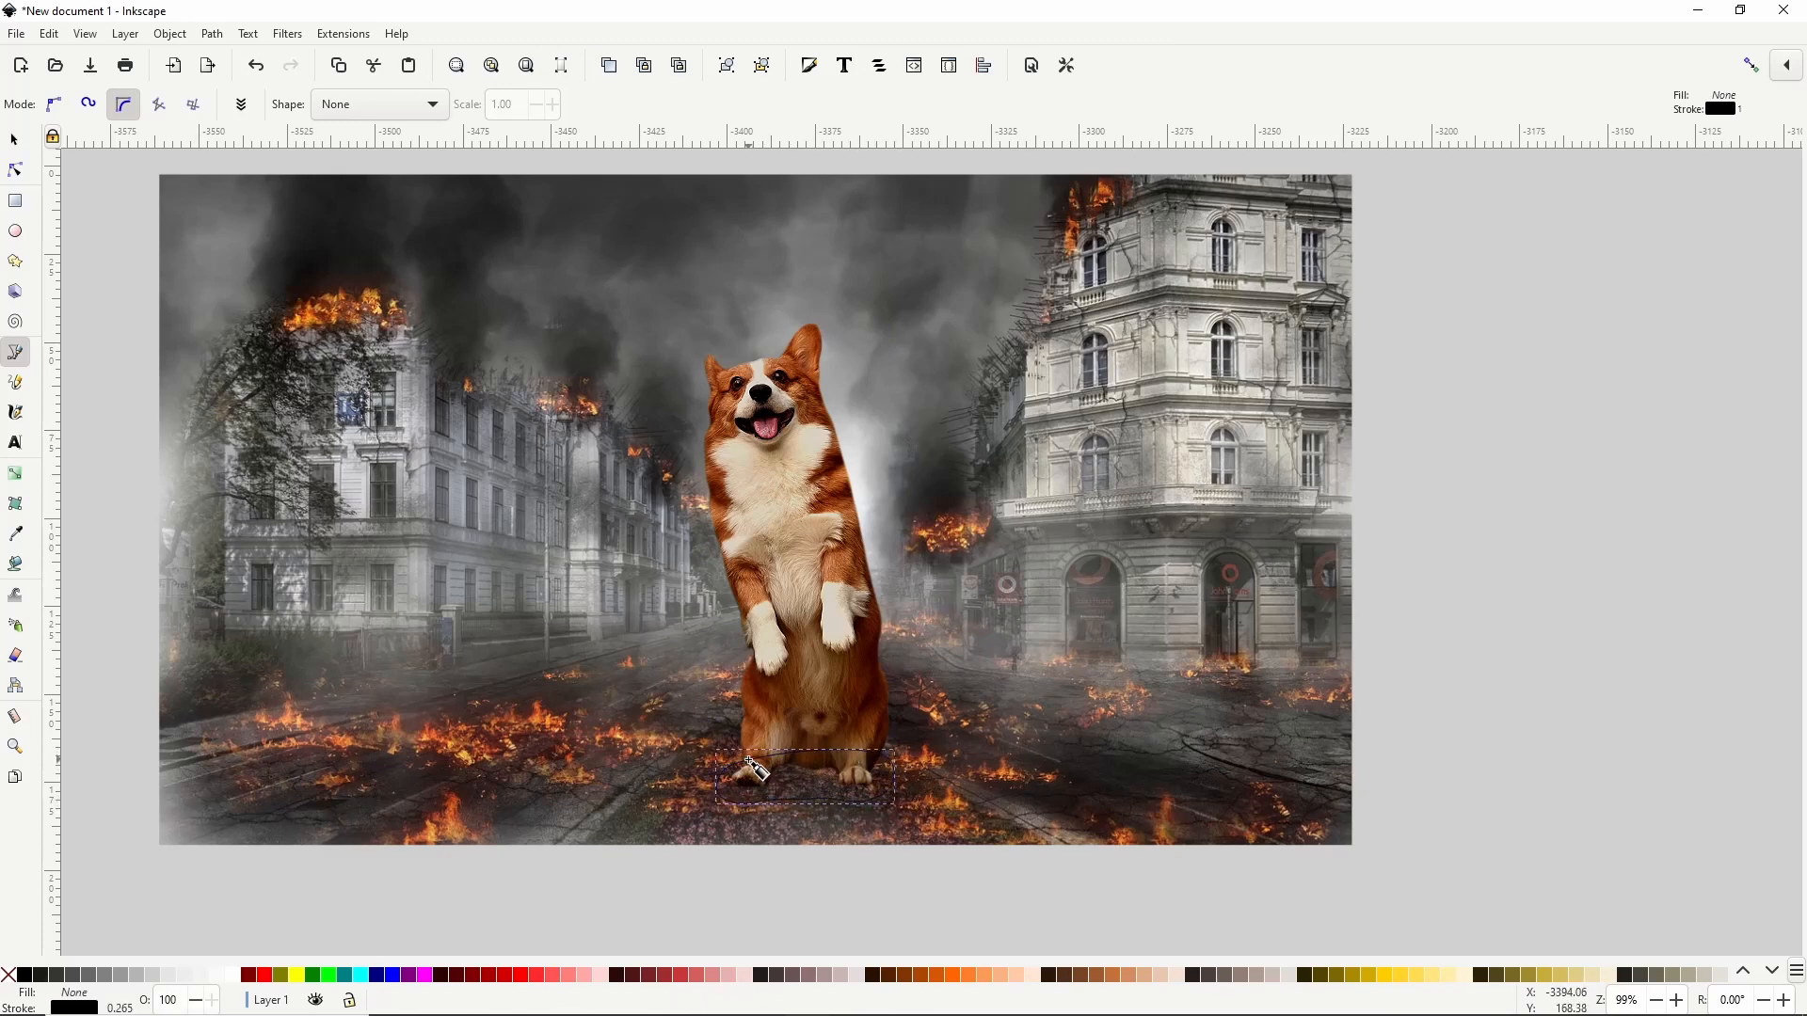
shift+click(8, 975)
click(25, 976)
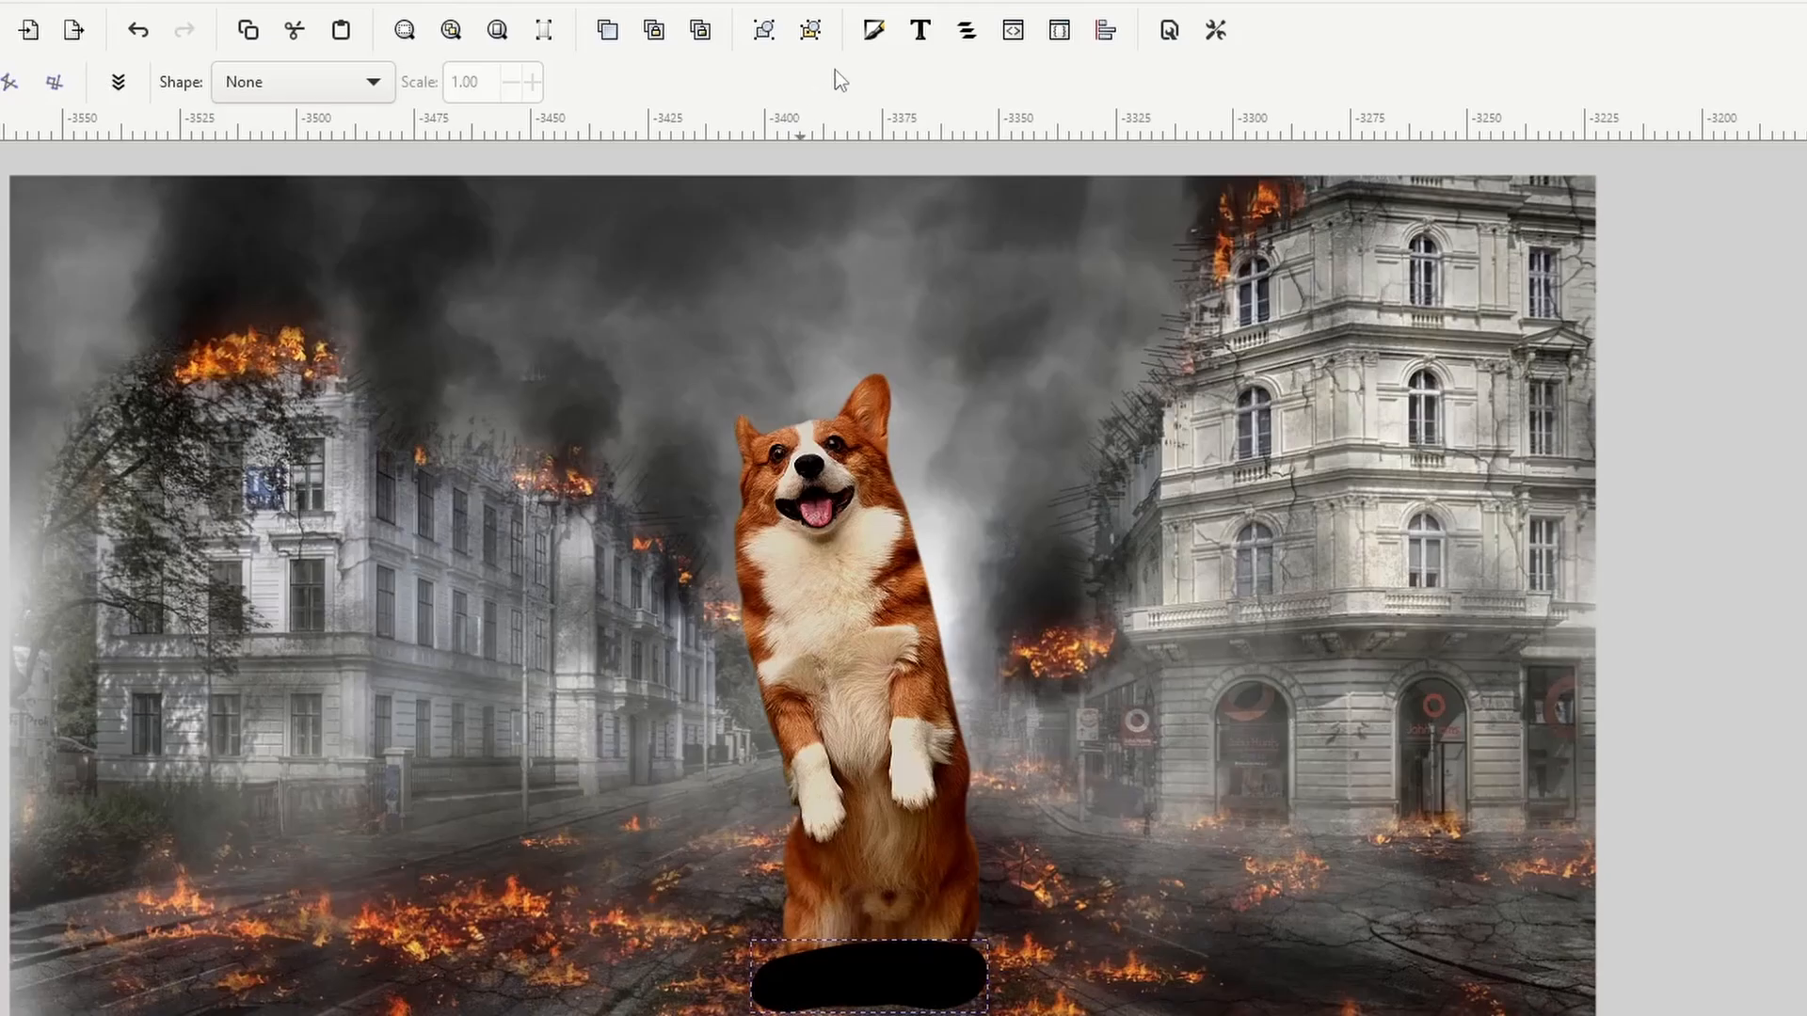
Step: Soften the black shape into a shadow with 35% blur and 40.3% opacity, and lower it one step beneath the corgi
click(871, 34)
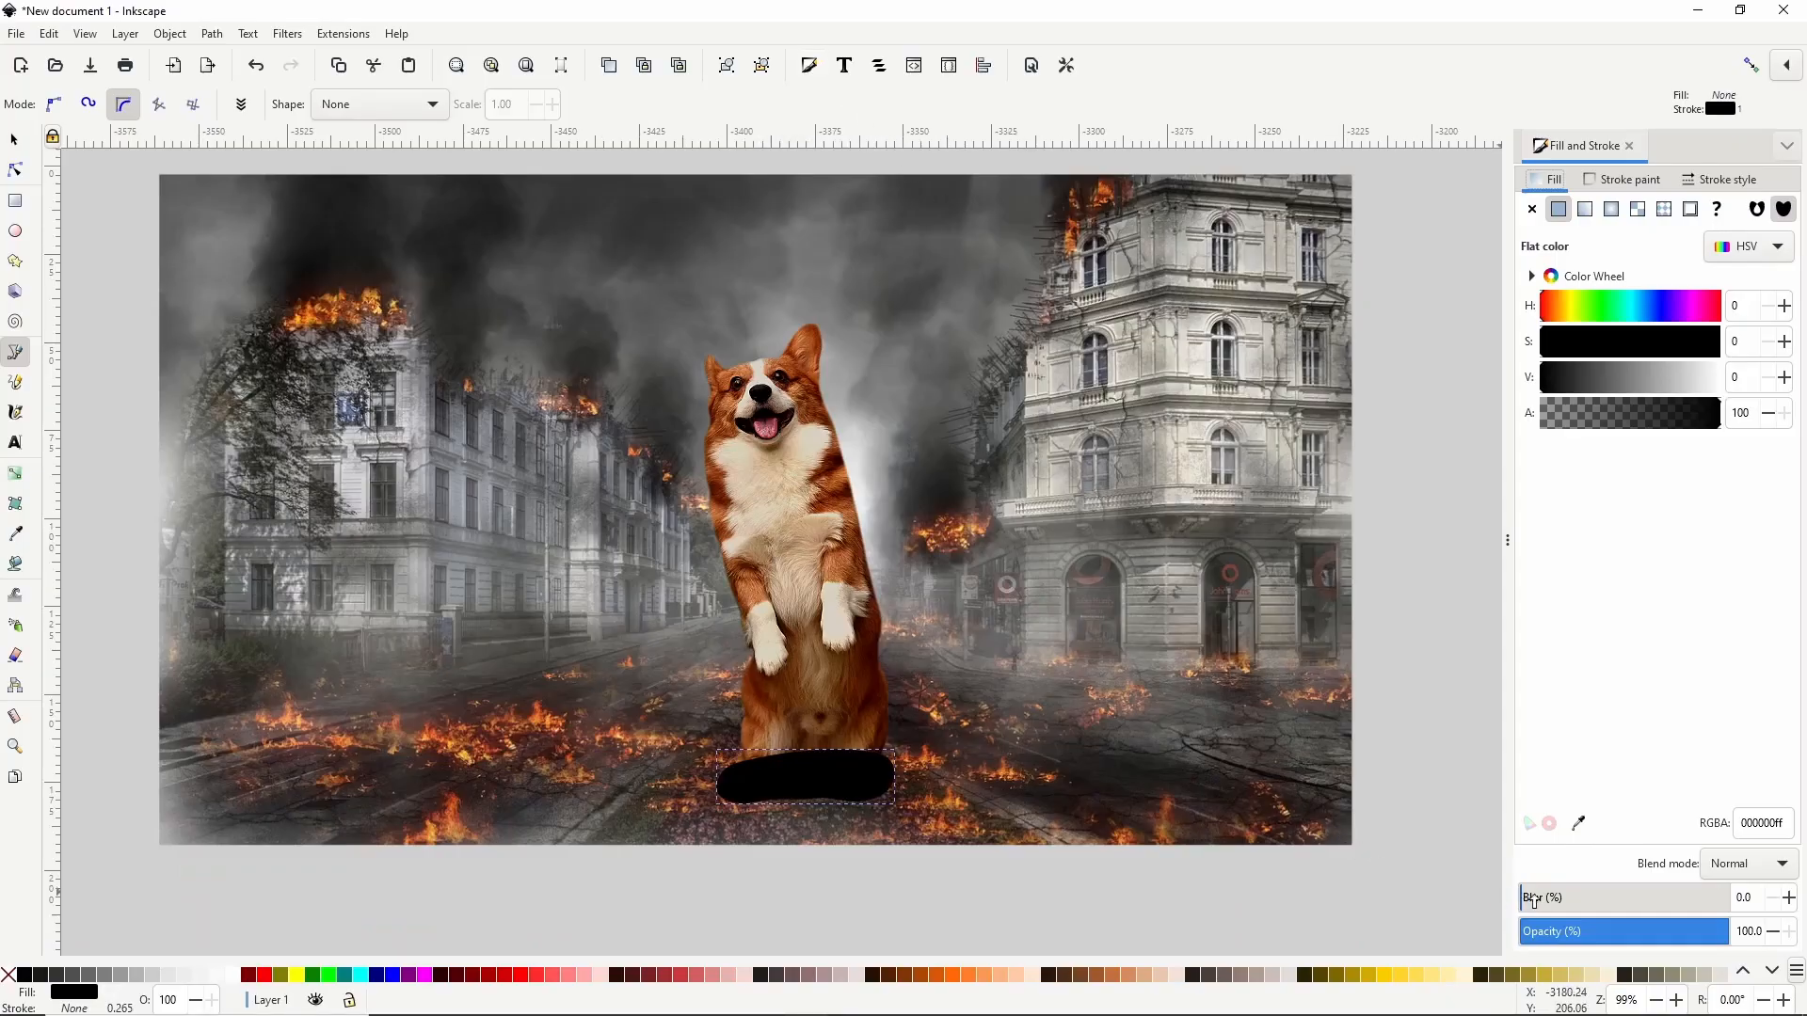
drag(1529, 901, 1592, 909)
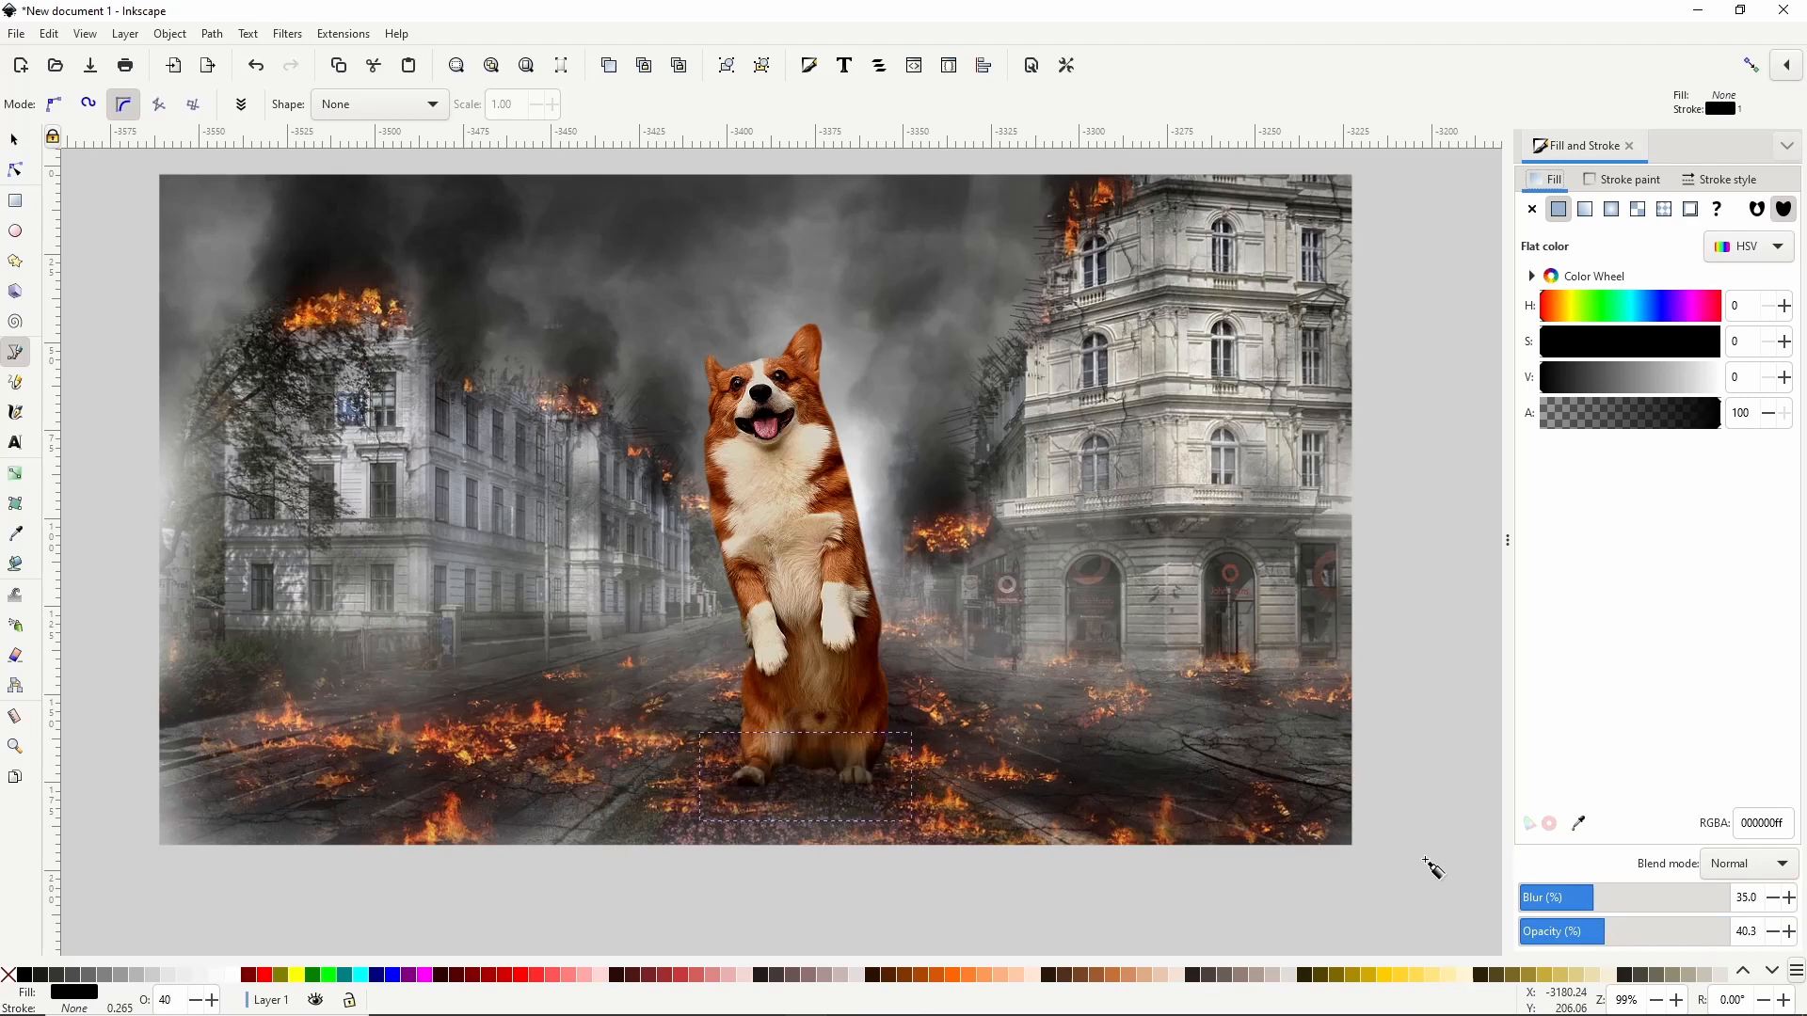
click(14, 140)
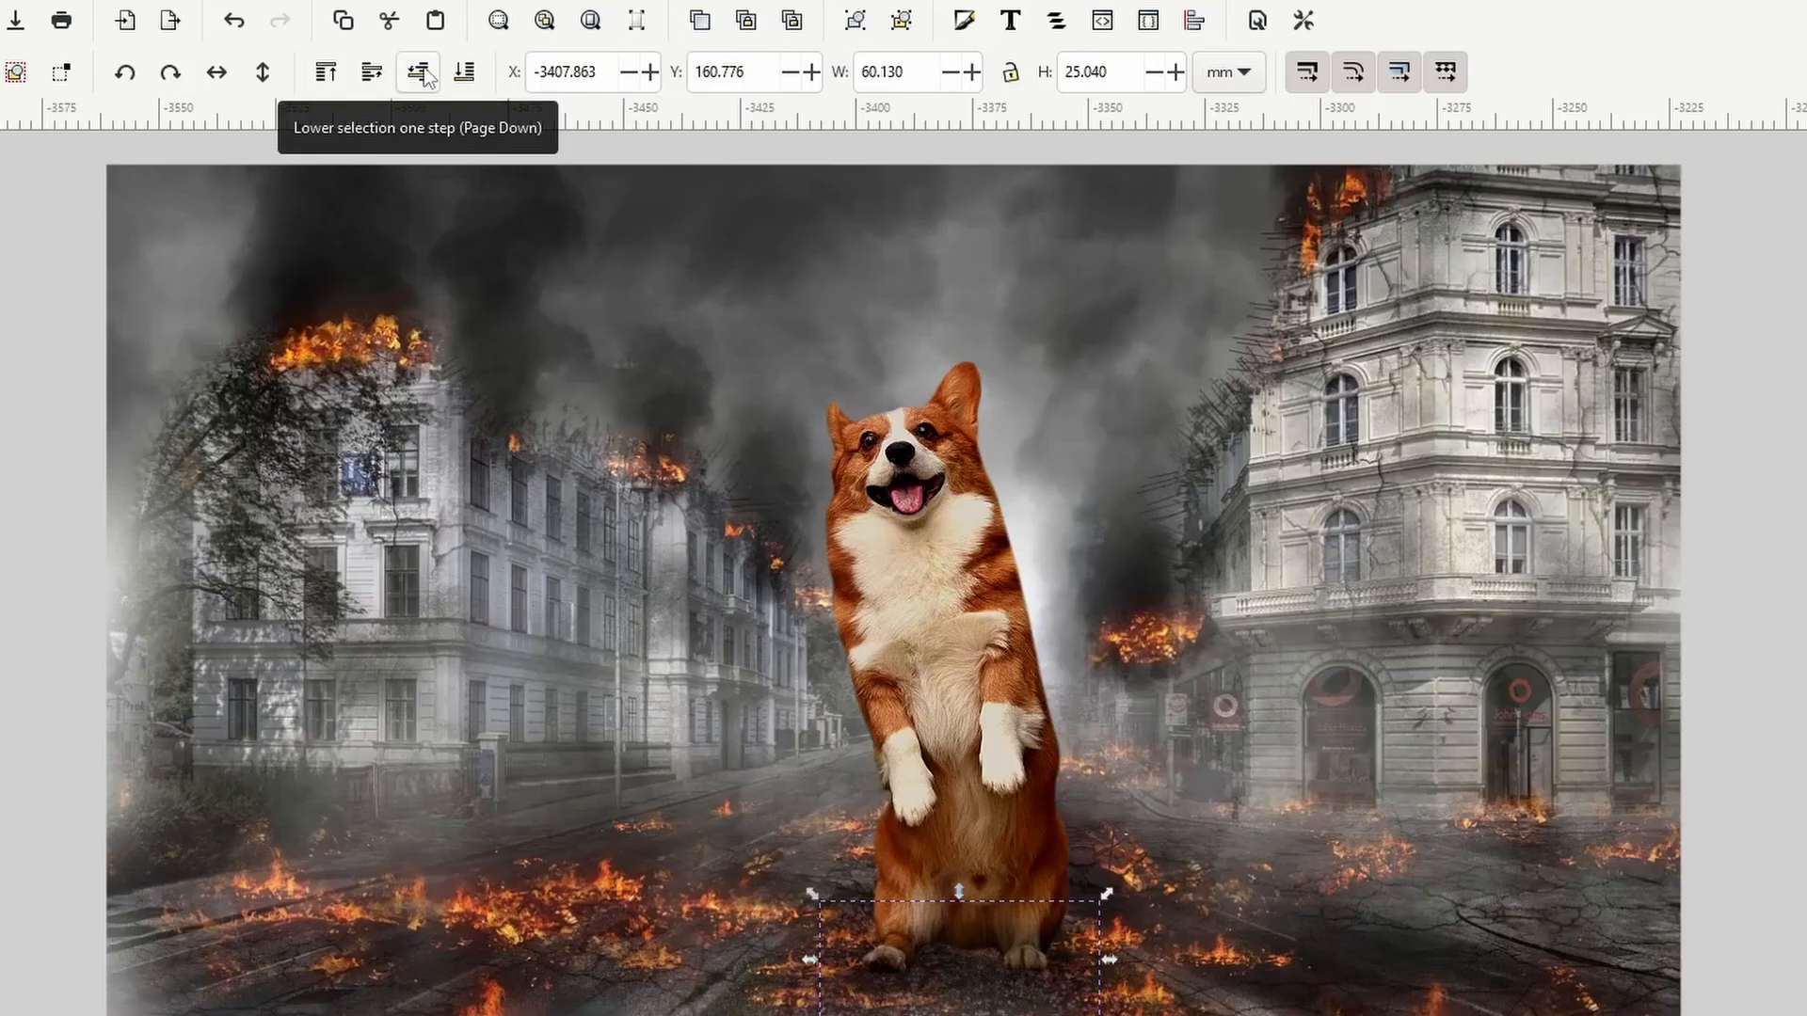
click(421, 73)
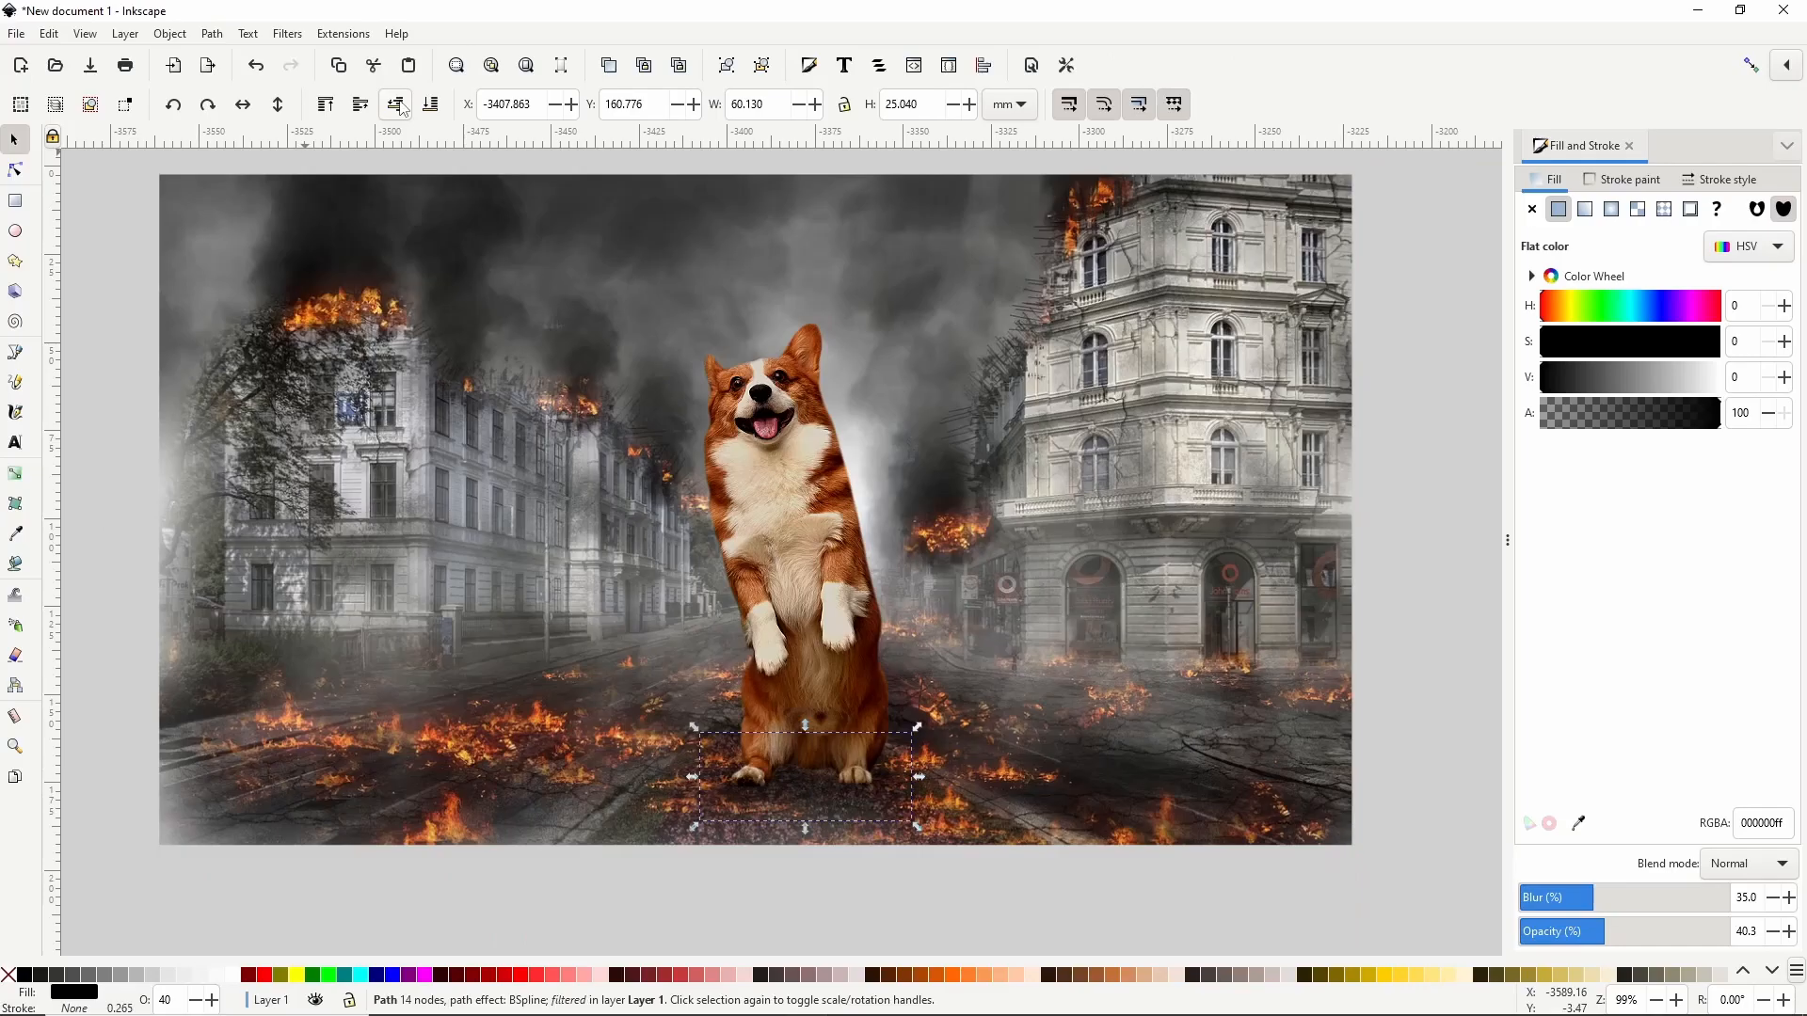
Step: Add a smaller, darker duplicate of the ground shadow, sized about 54.8 × 20.6 mm with 74.8% opacity
right_click(805, 794)
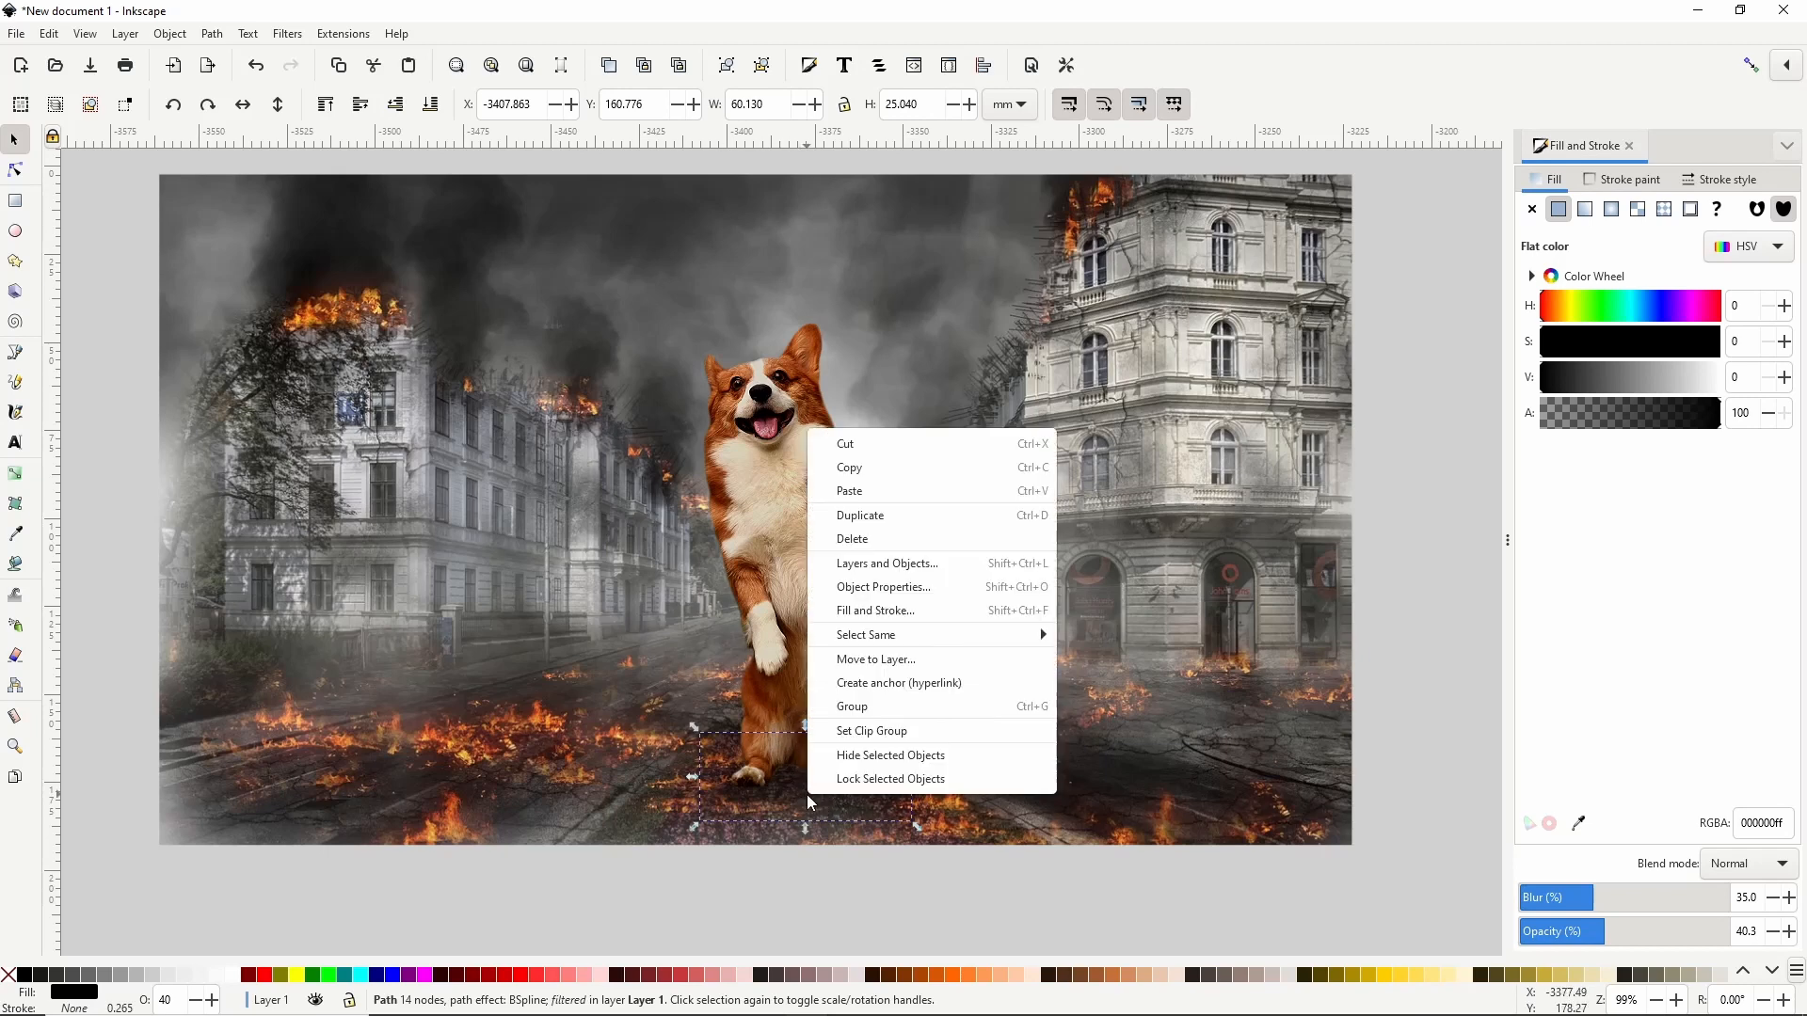
click(876, 516)
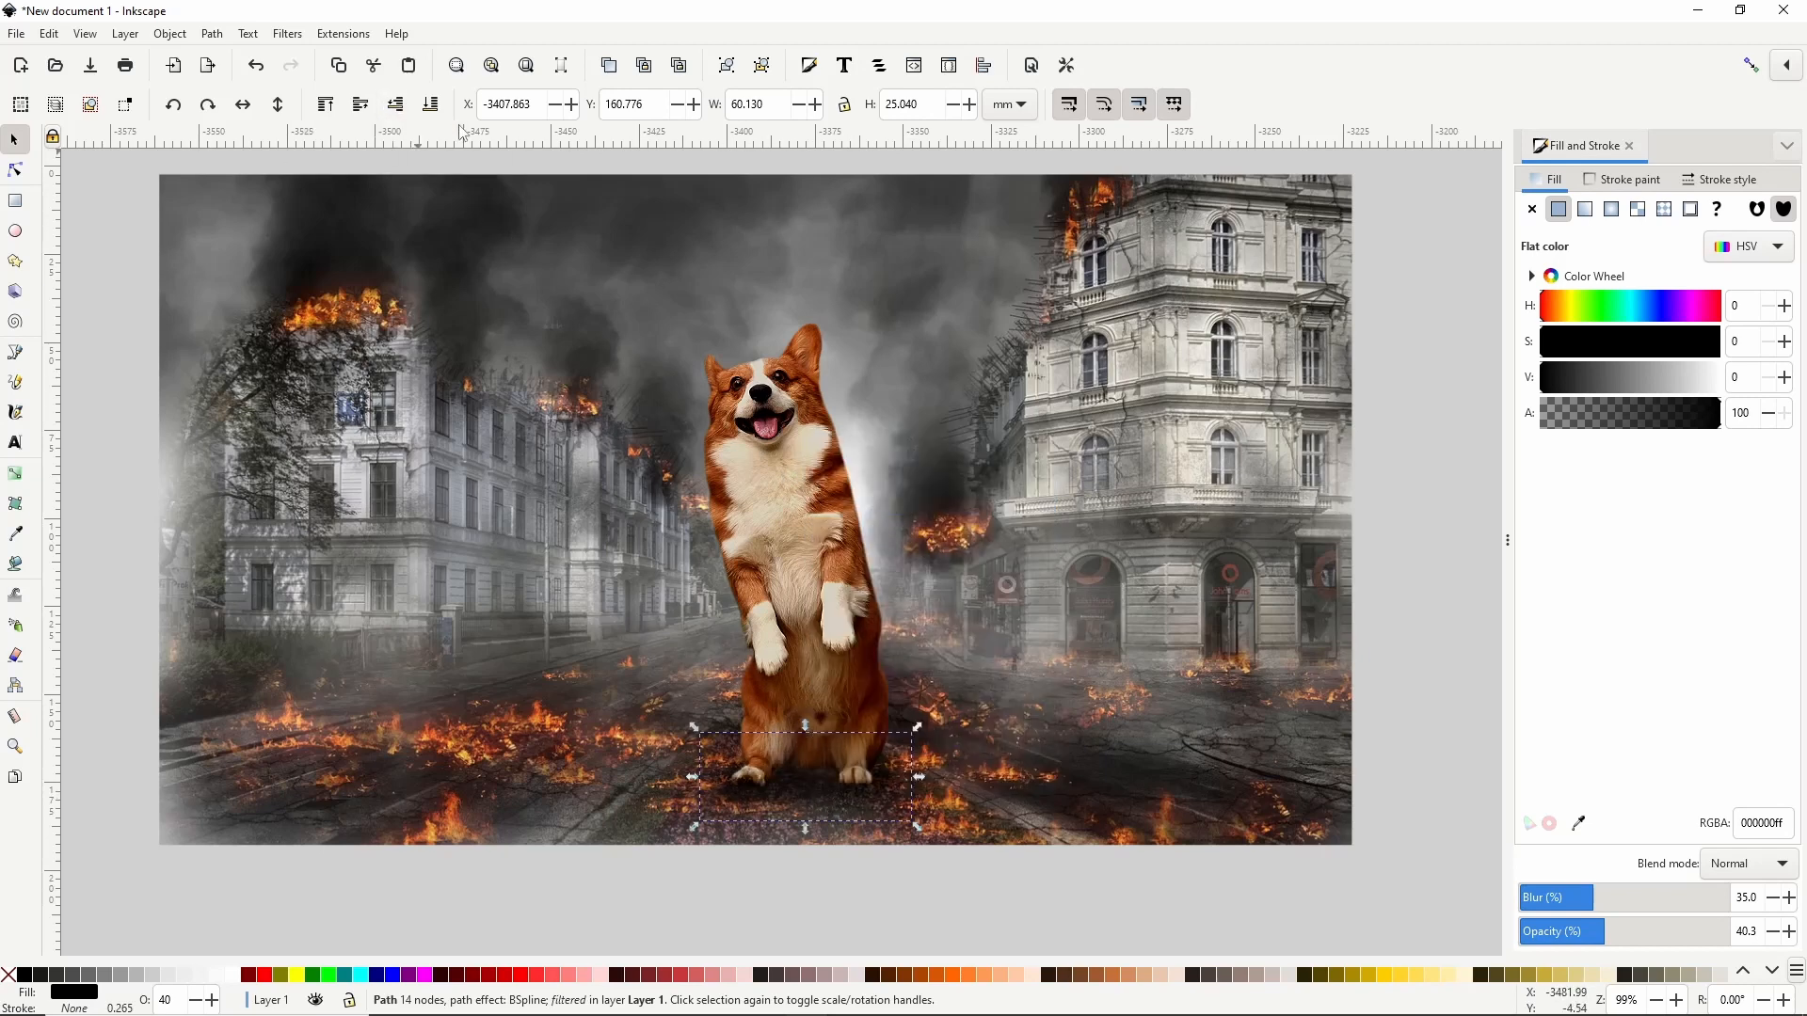
ctrl+scroll(857, 828, up, 2)
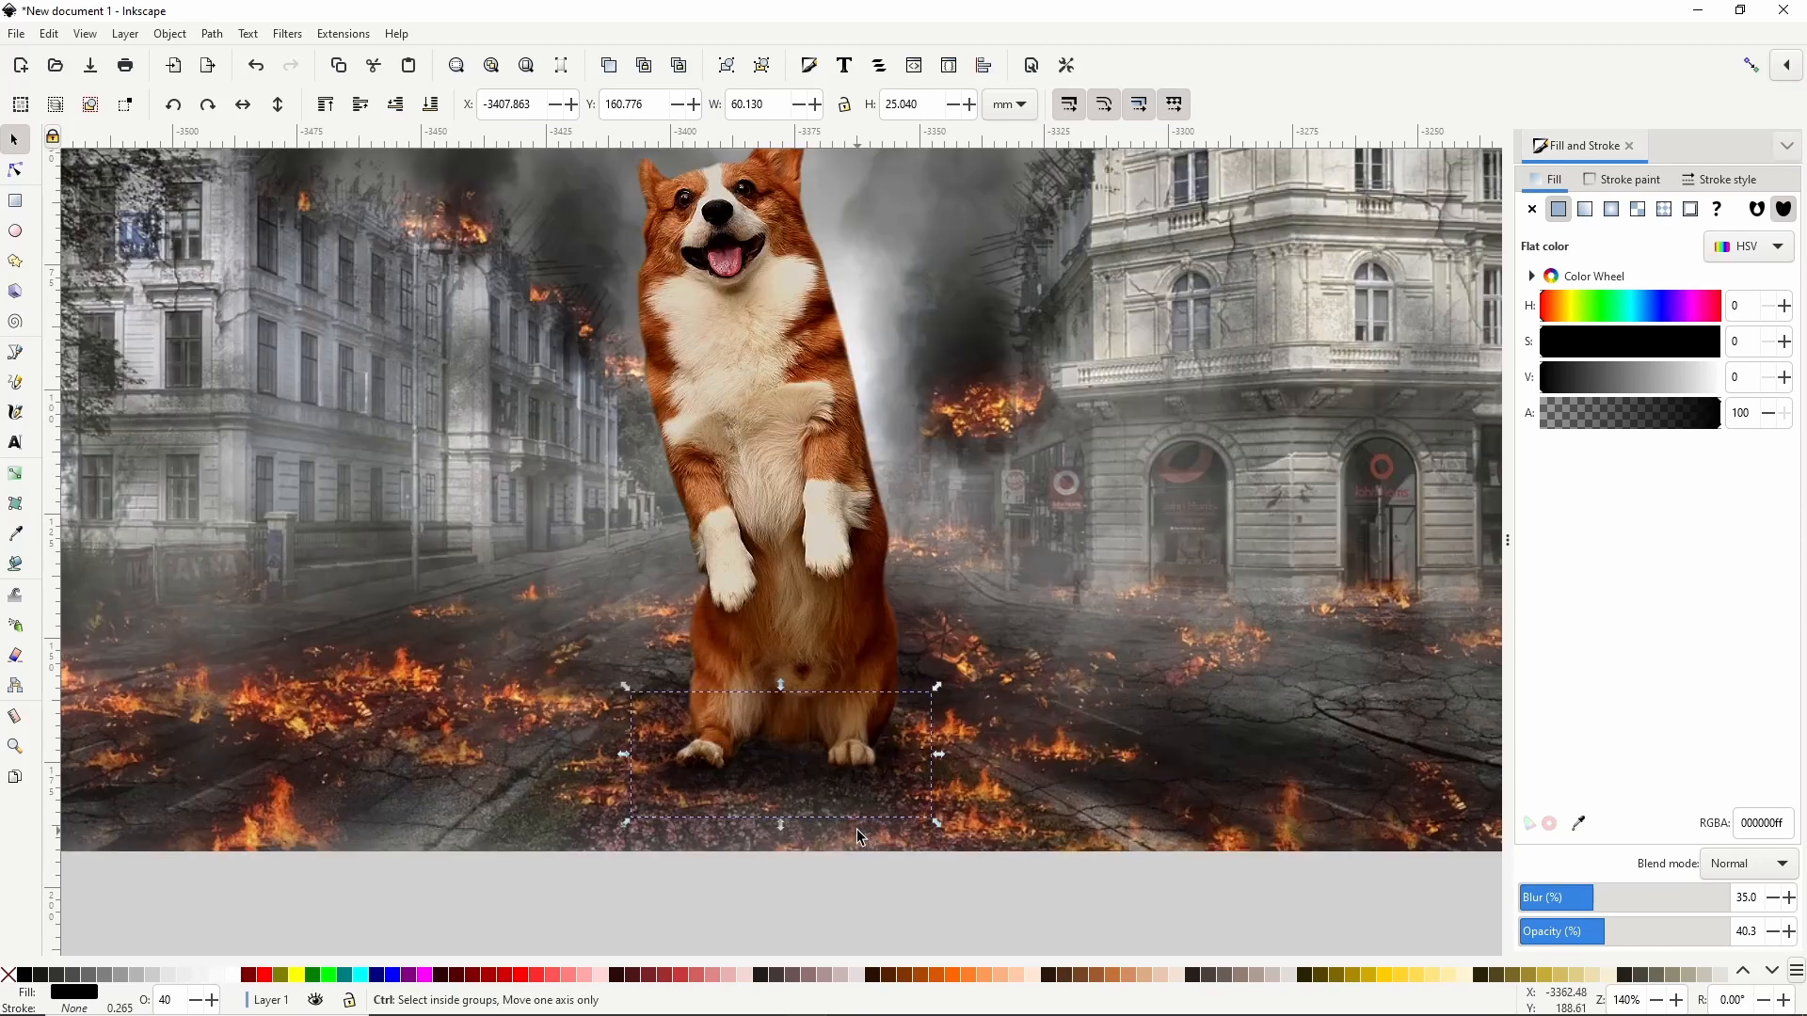
drag(749, 817, 745, 795)
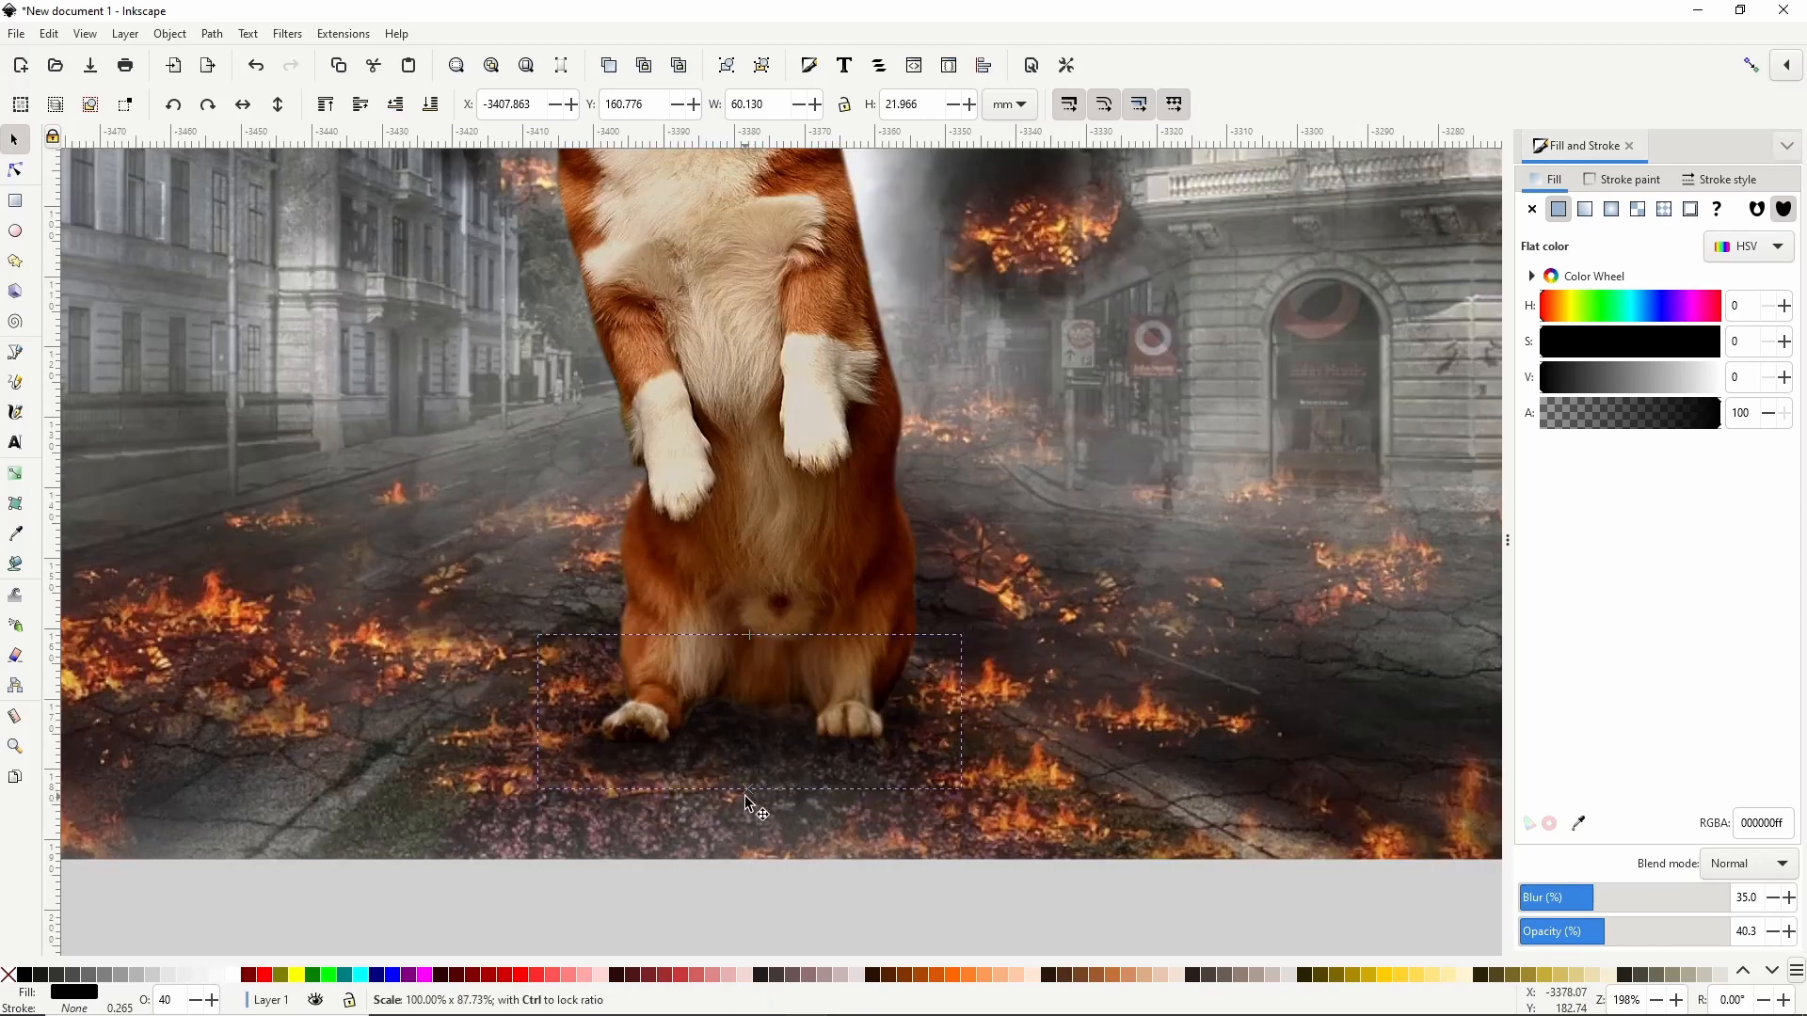
drag(534, 715, 555, 715)
drag(968, 714, 946, 711)
drag(752, 796, 748, 786)
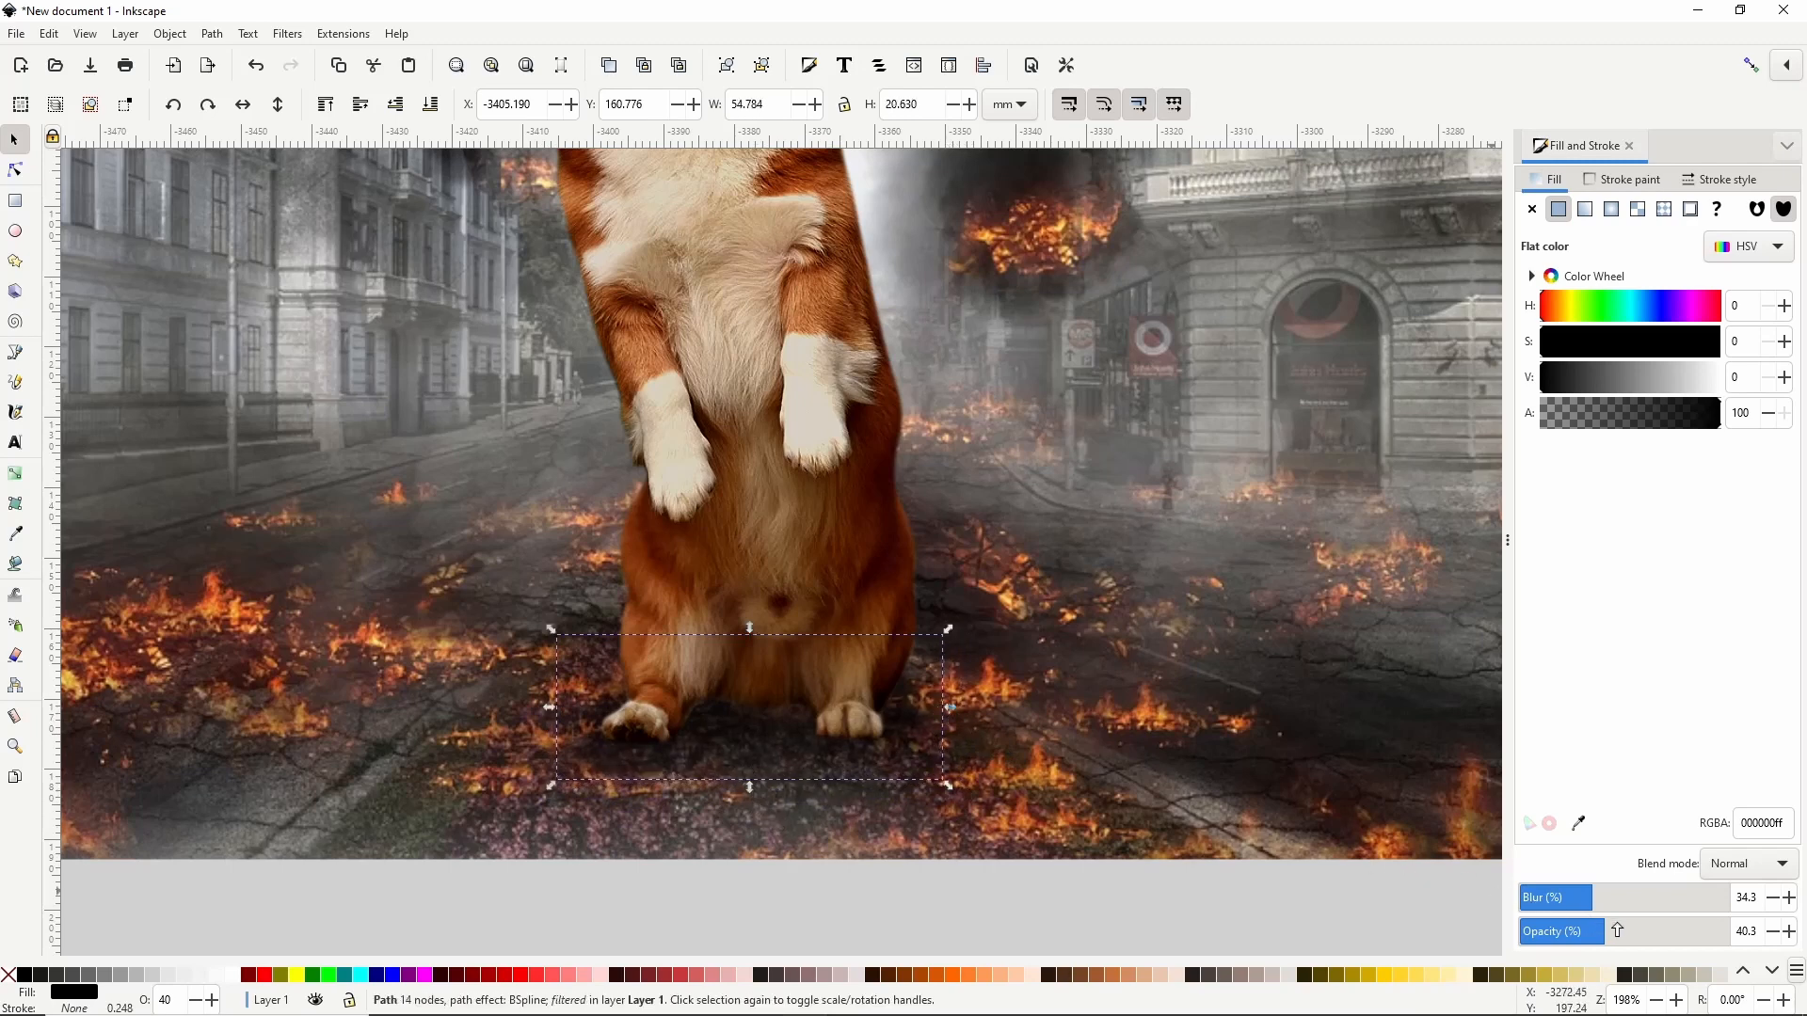
drag(1616, 931, 1672, 949)
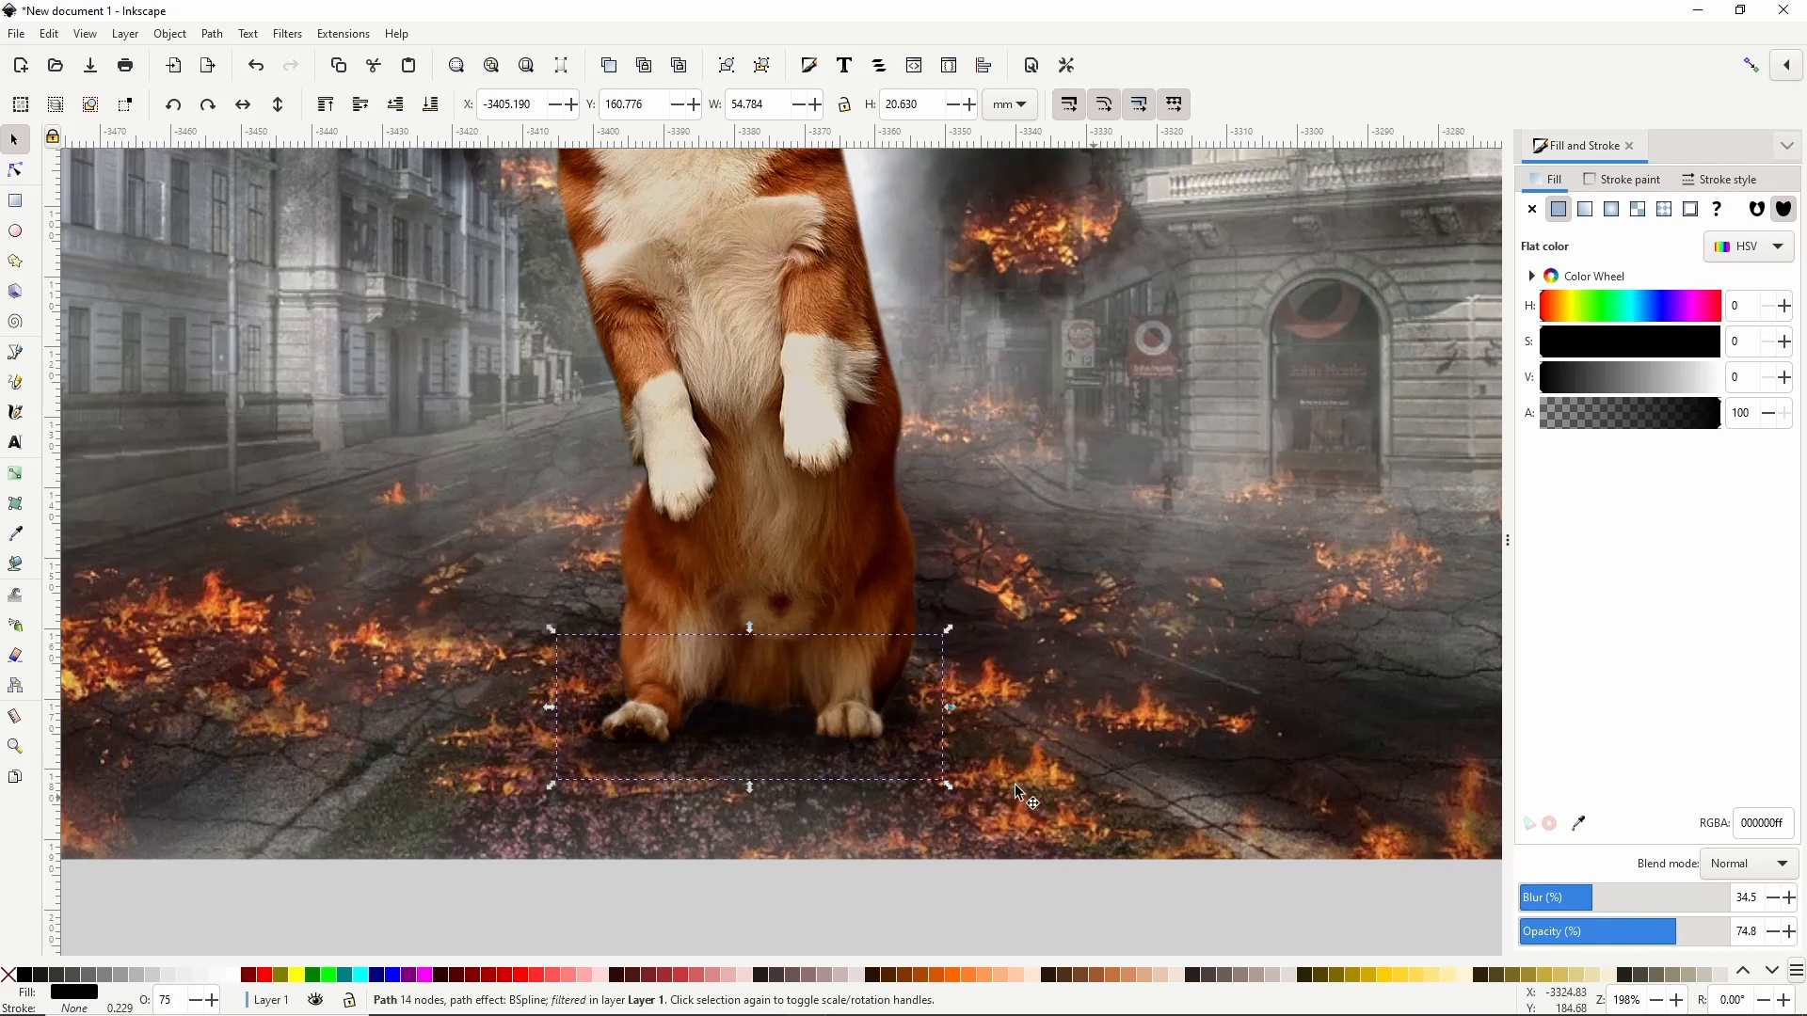
Step: Draw a closed BSpline shape along the undersides of the corgi's feet and across the gap between its hind legs
click(15, 352)
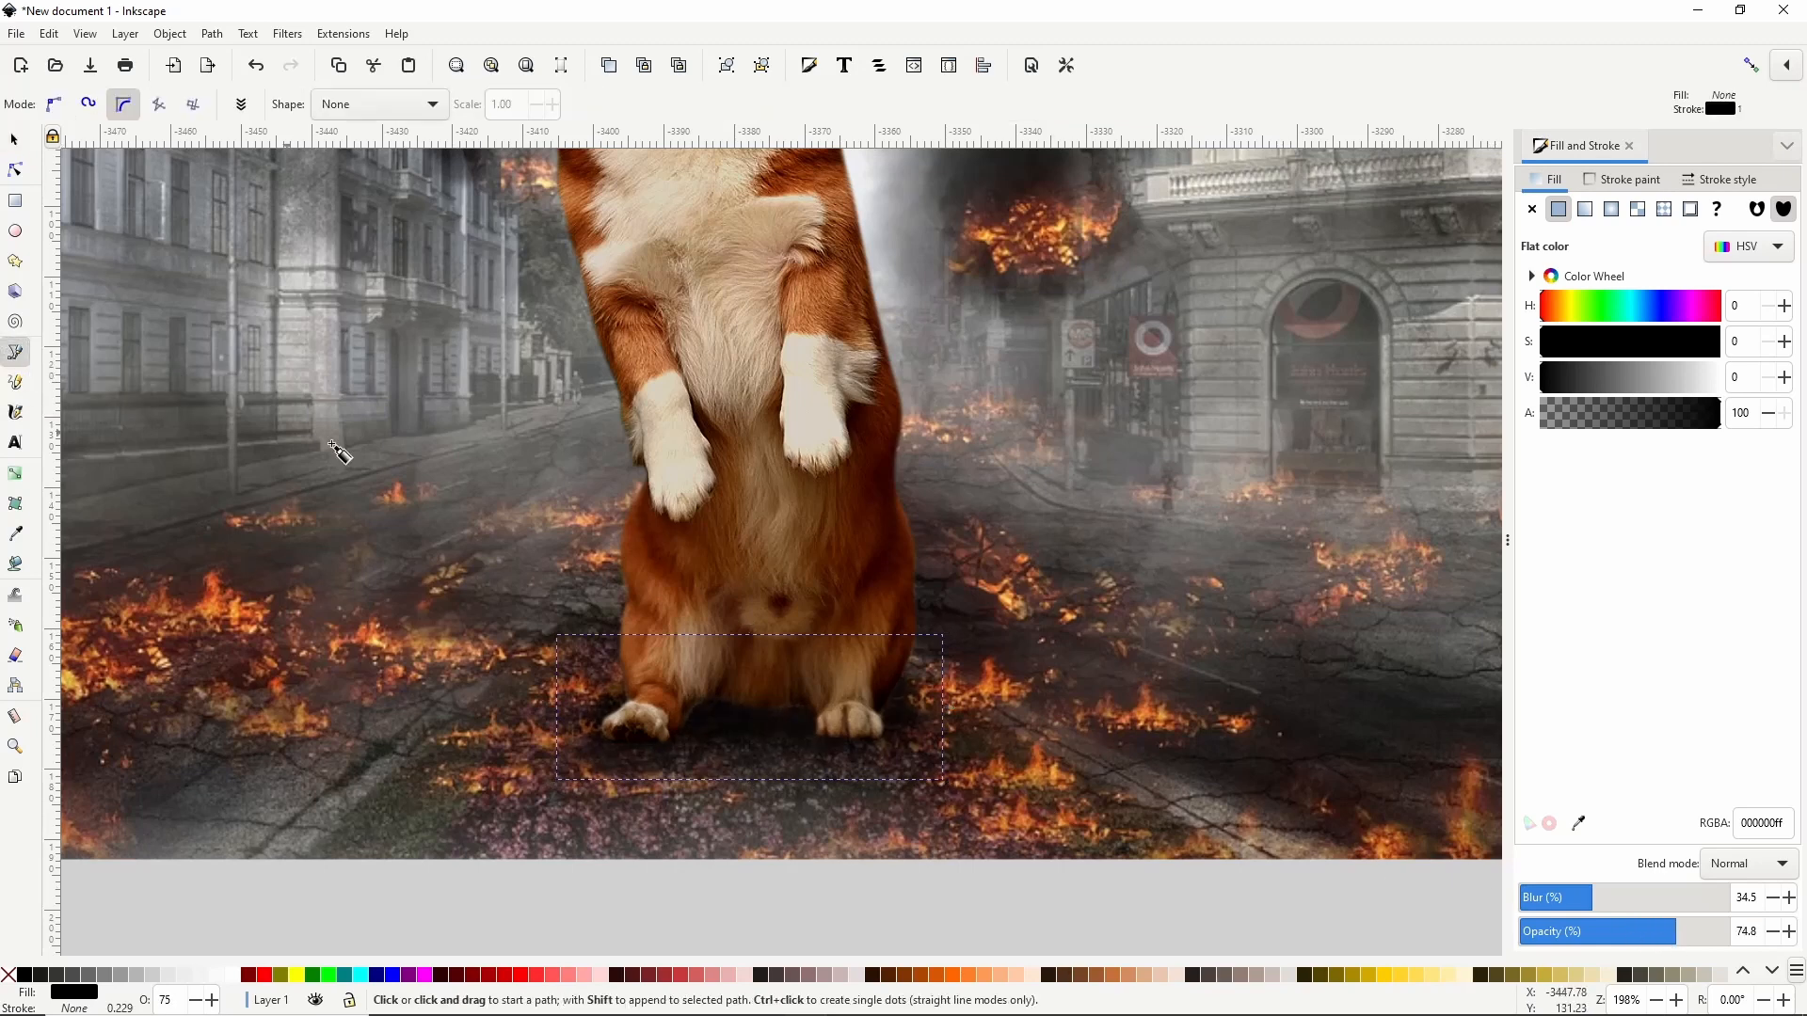
click(605, 735)
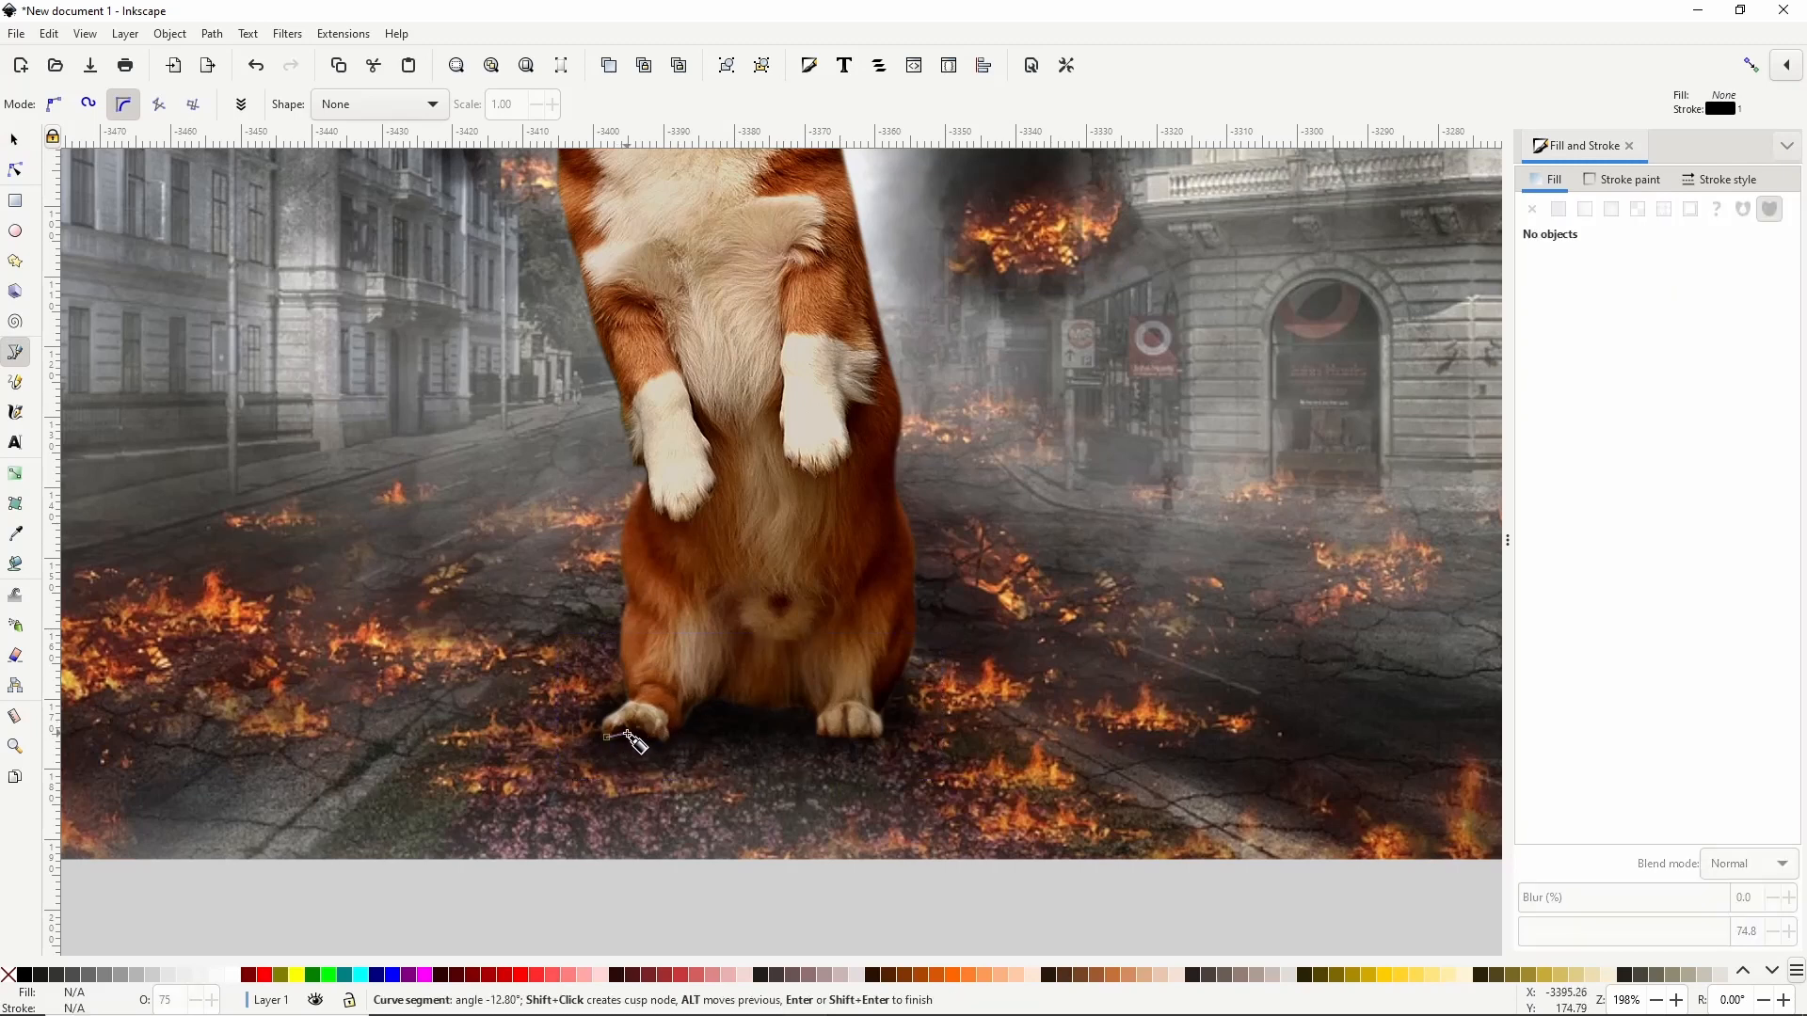
click(666, 733)
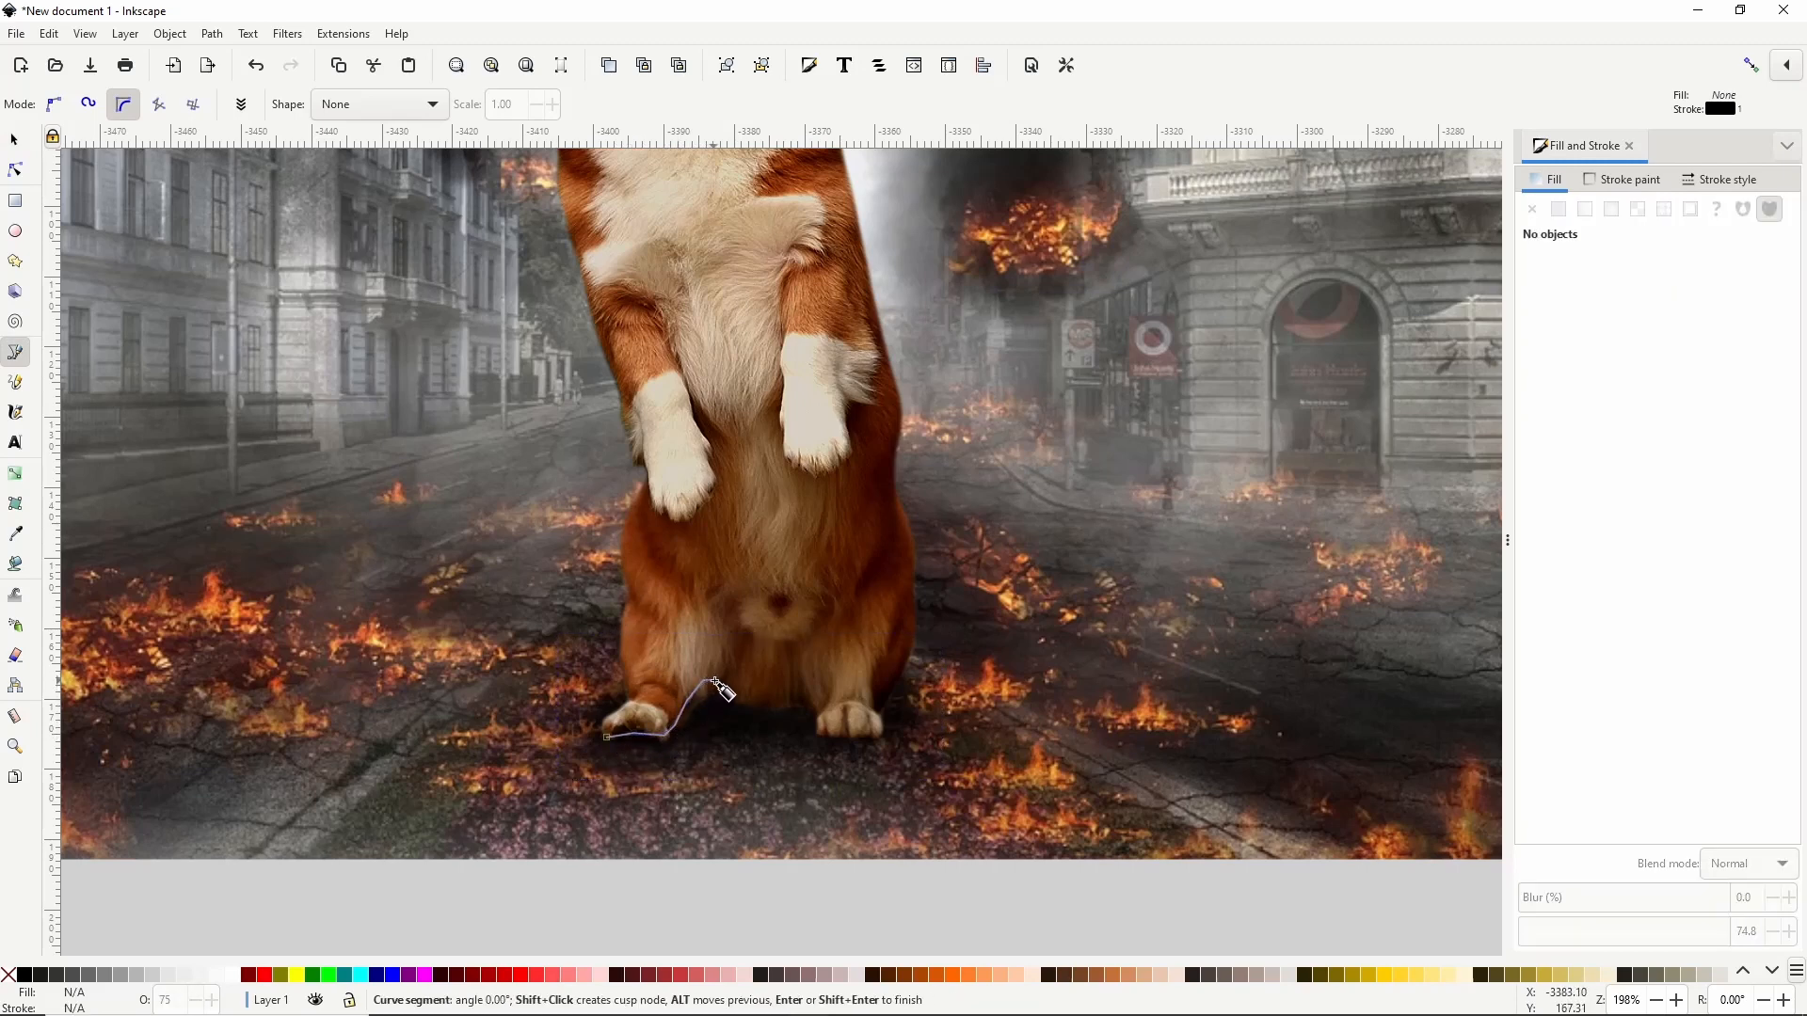
click(707, 680)
click(807, 684)
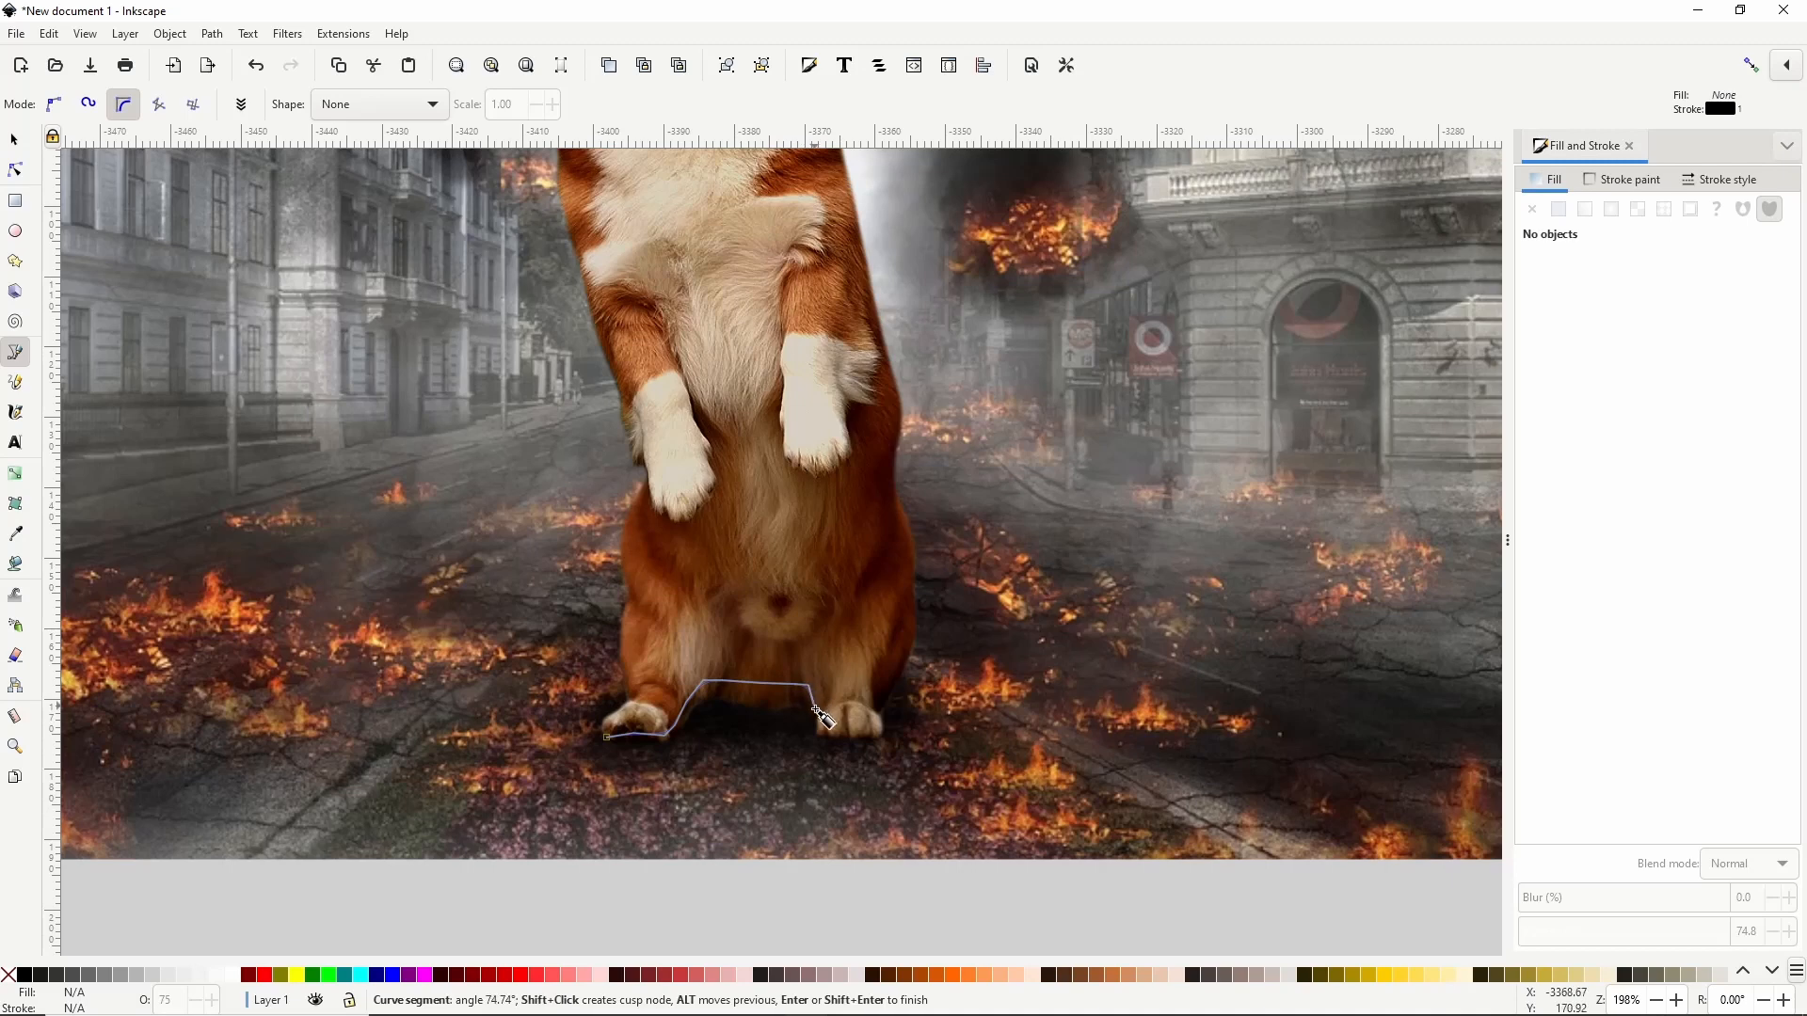
click(820, 728)
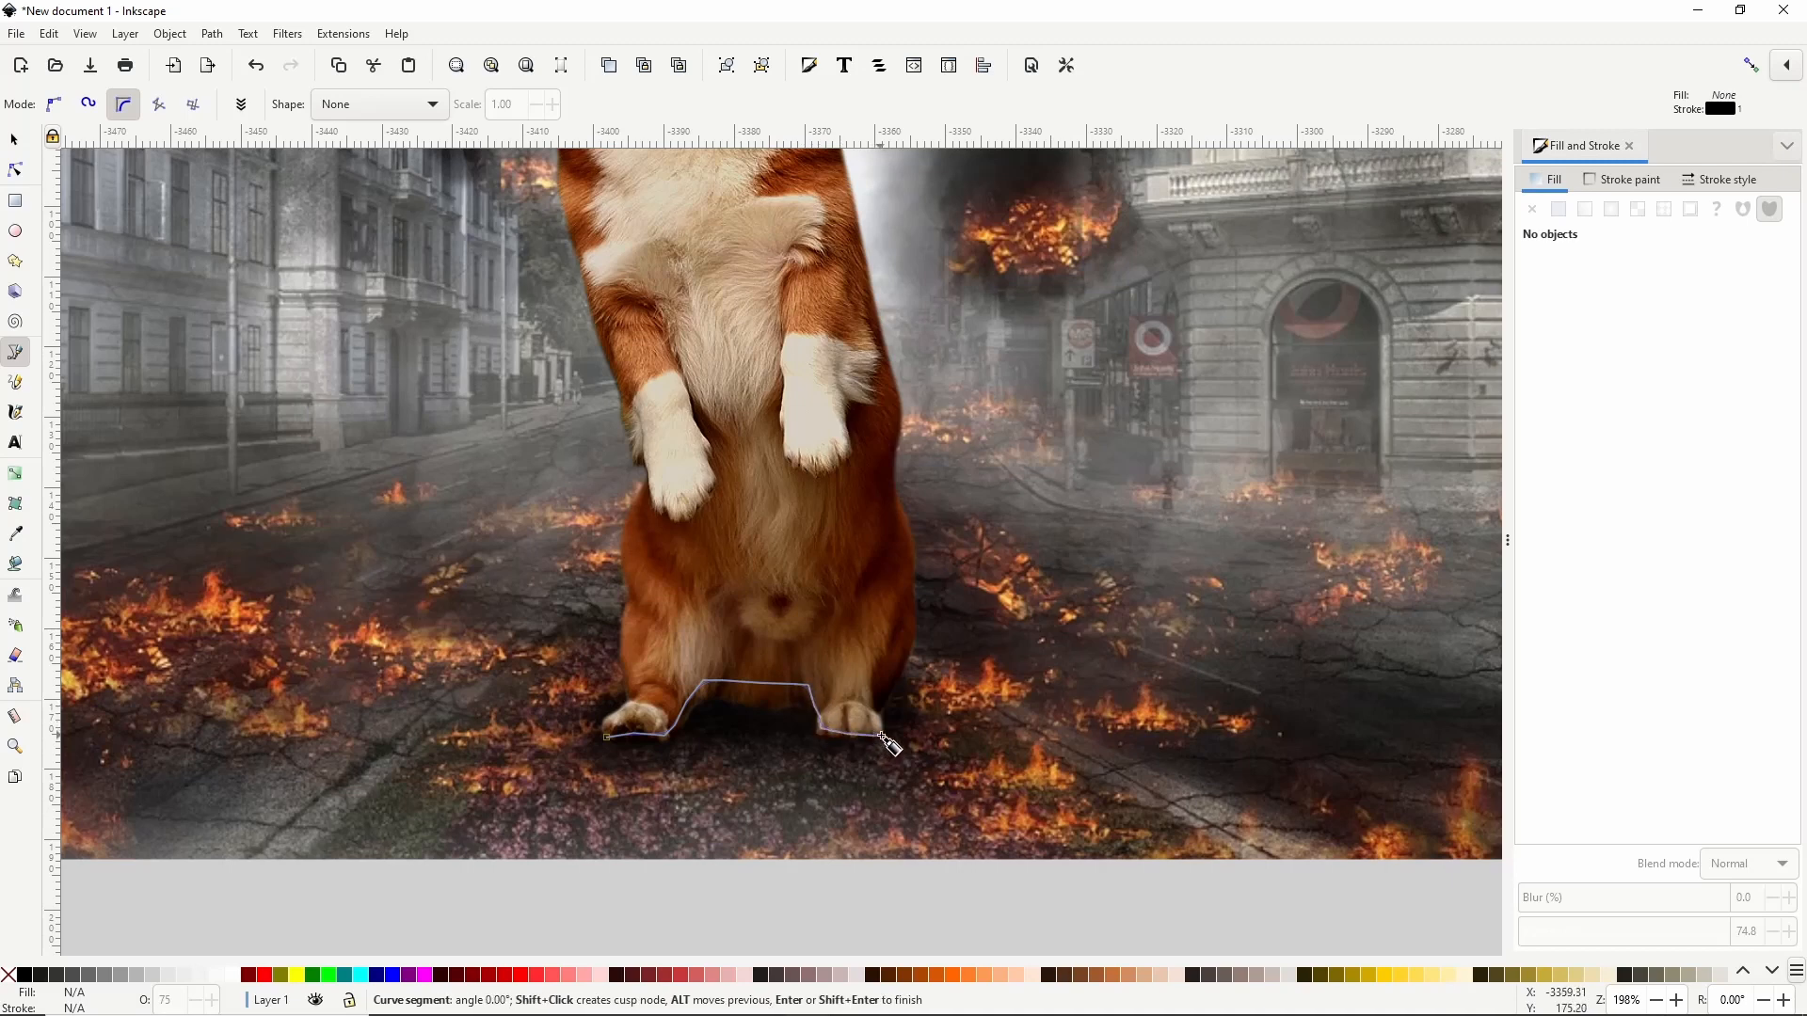
click(882, 738)
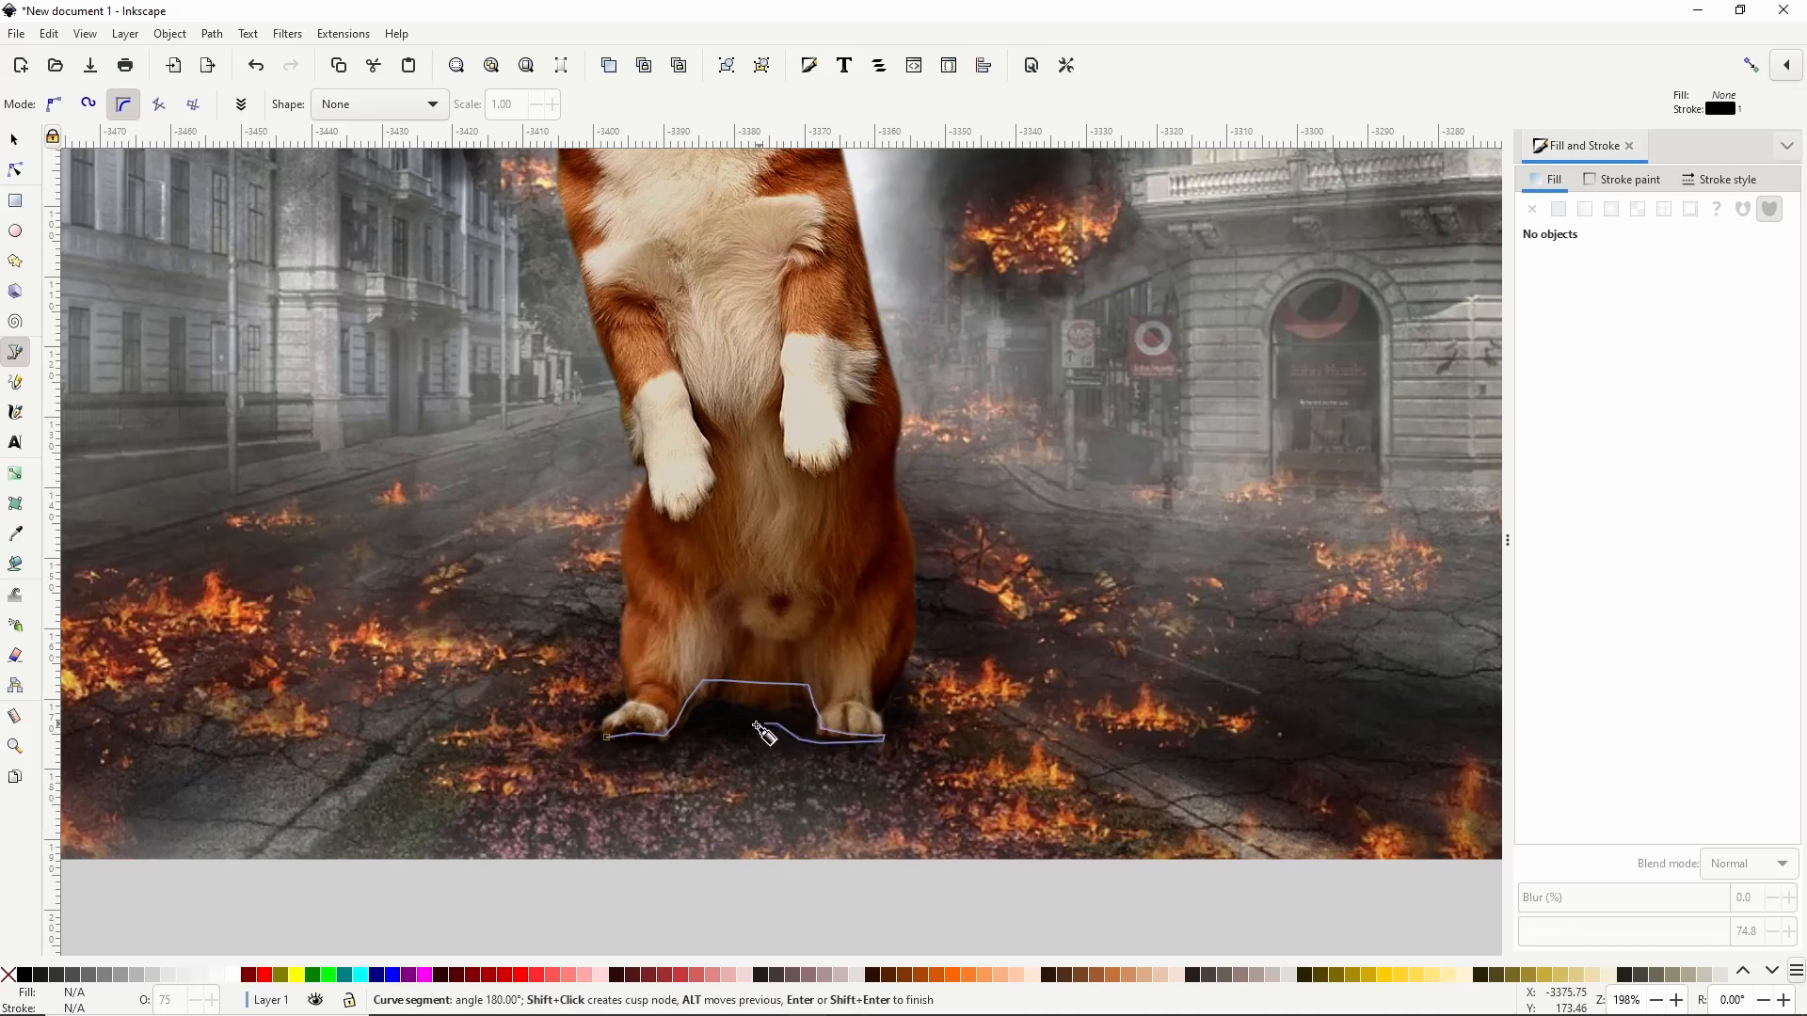
click(607, 738)
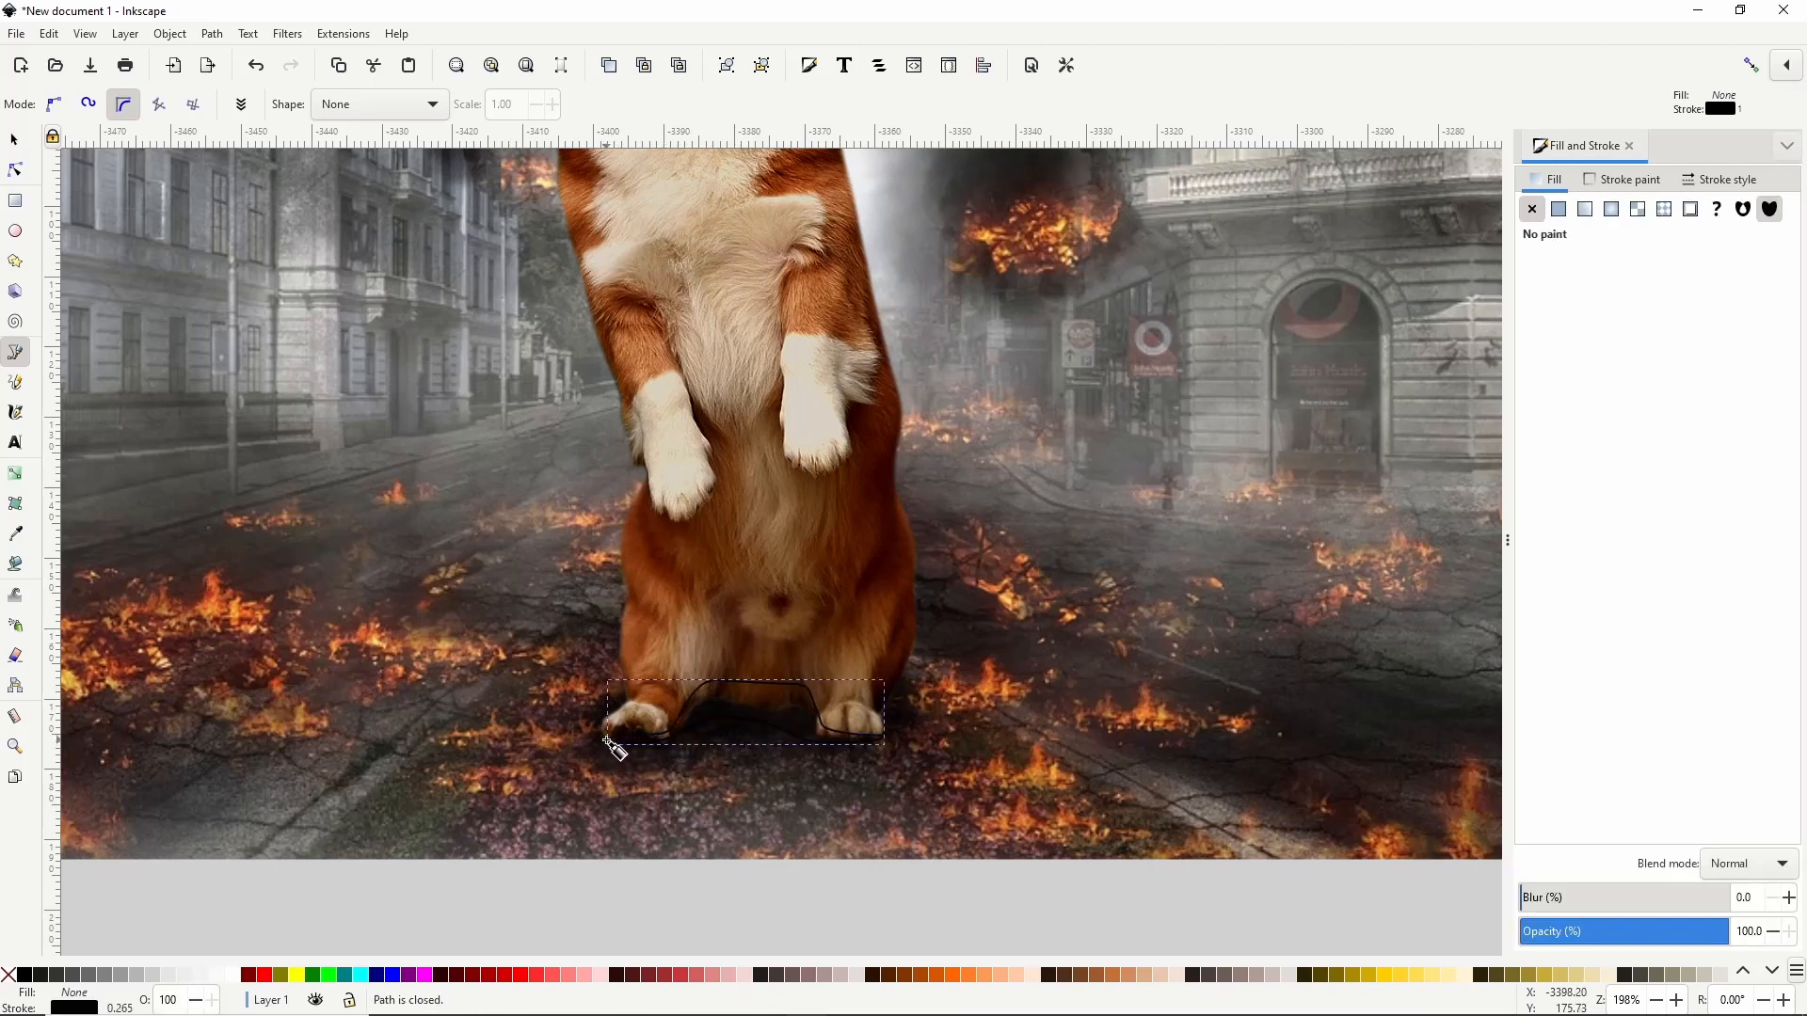
Step: Fill the new foot shape black with no stroke and soften it with 26.1% blur and 42.5% opacity
shift+click(7, 975)
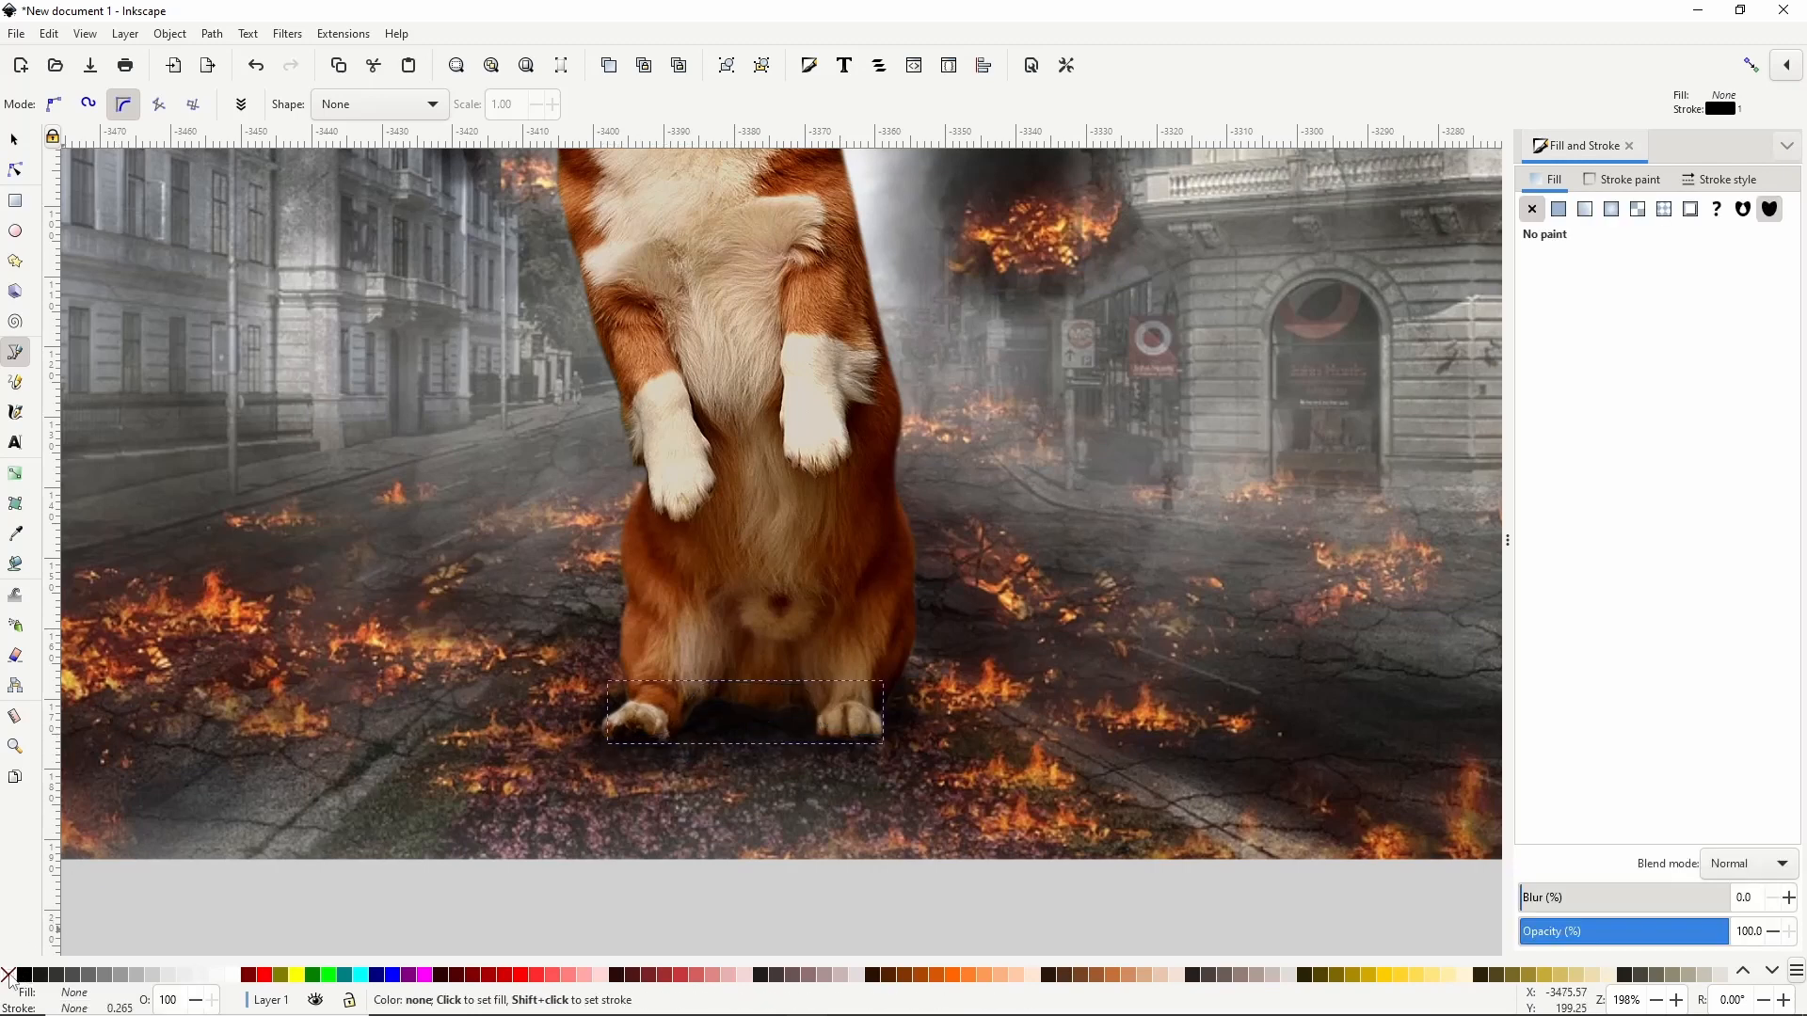
click(31, 979)
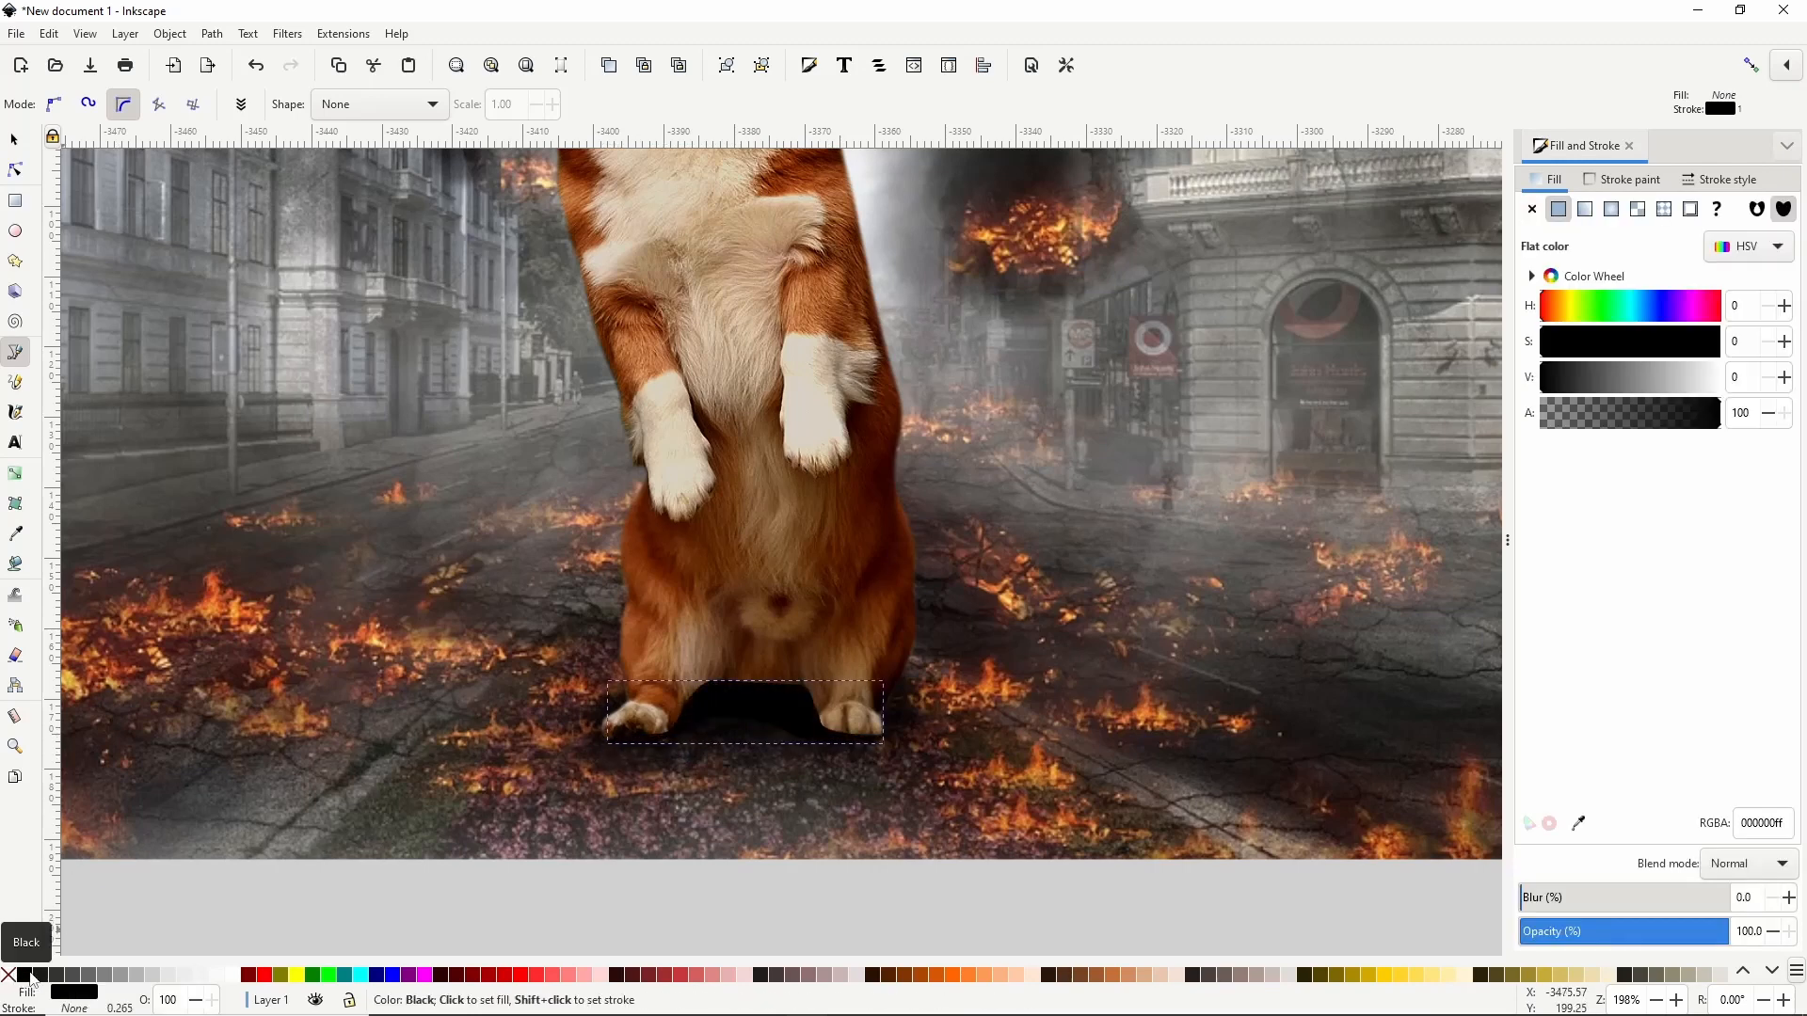
drag(1529, 906, 1564, 912)
drag(1719, 952, 1573, 912)
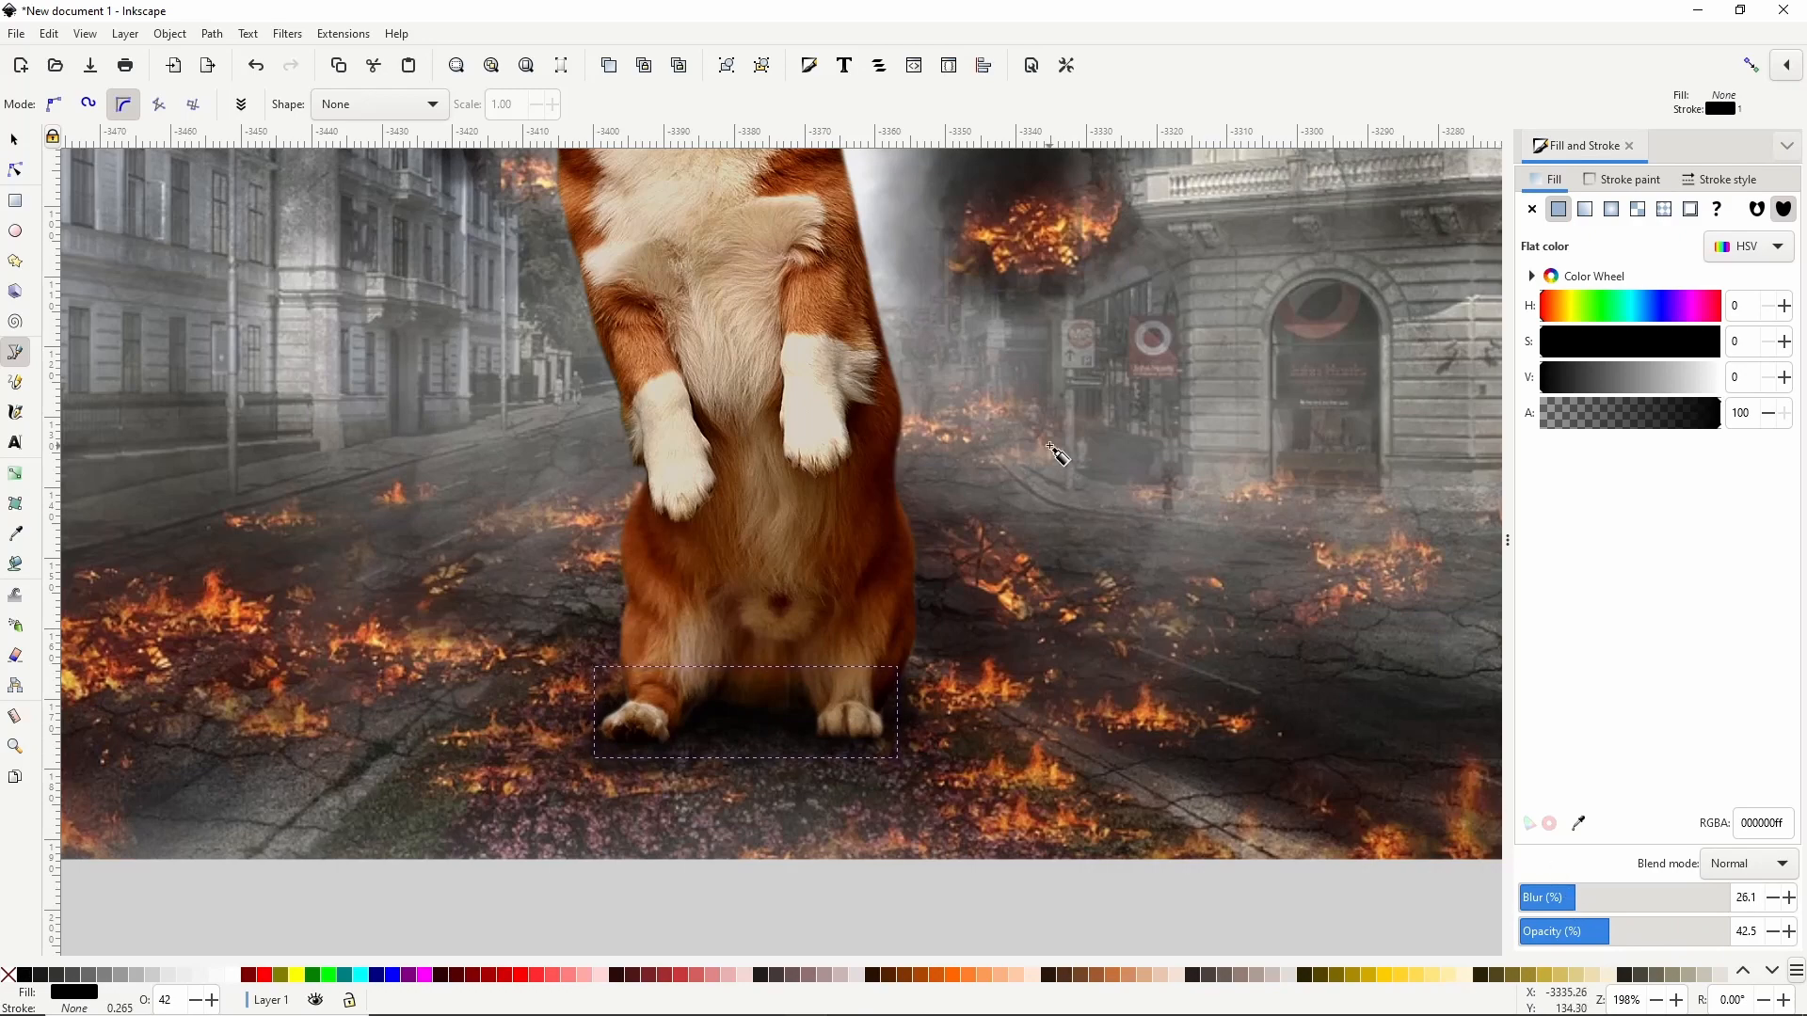
scroll(1058, 407, down, 2)
drag(1117, 320, 974, 580)
key(Escape)
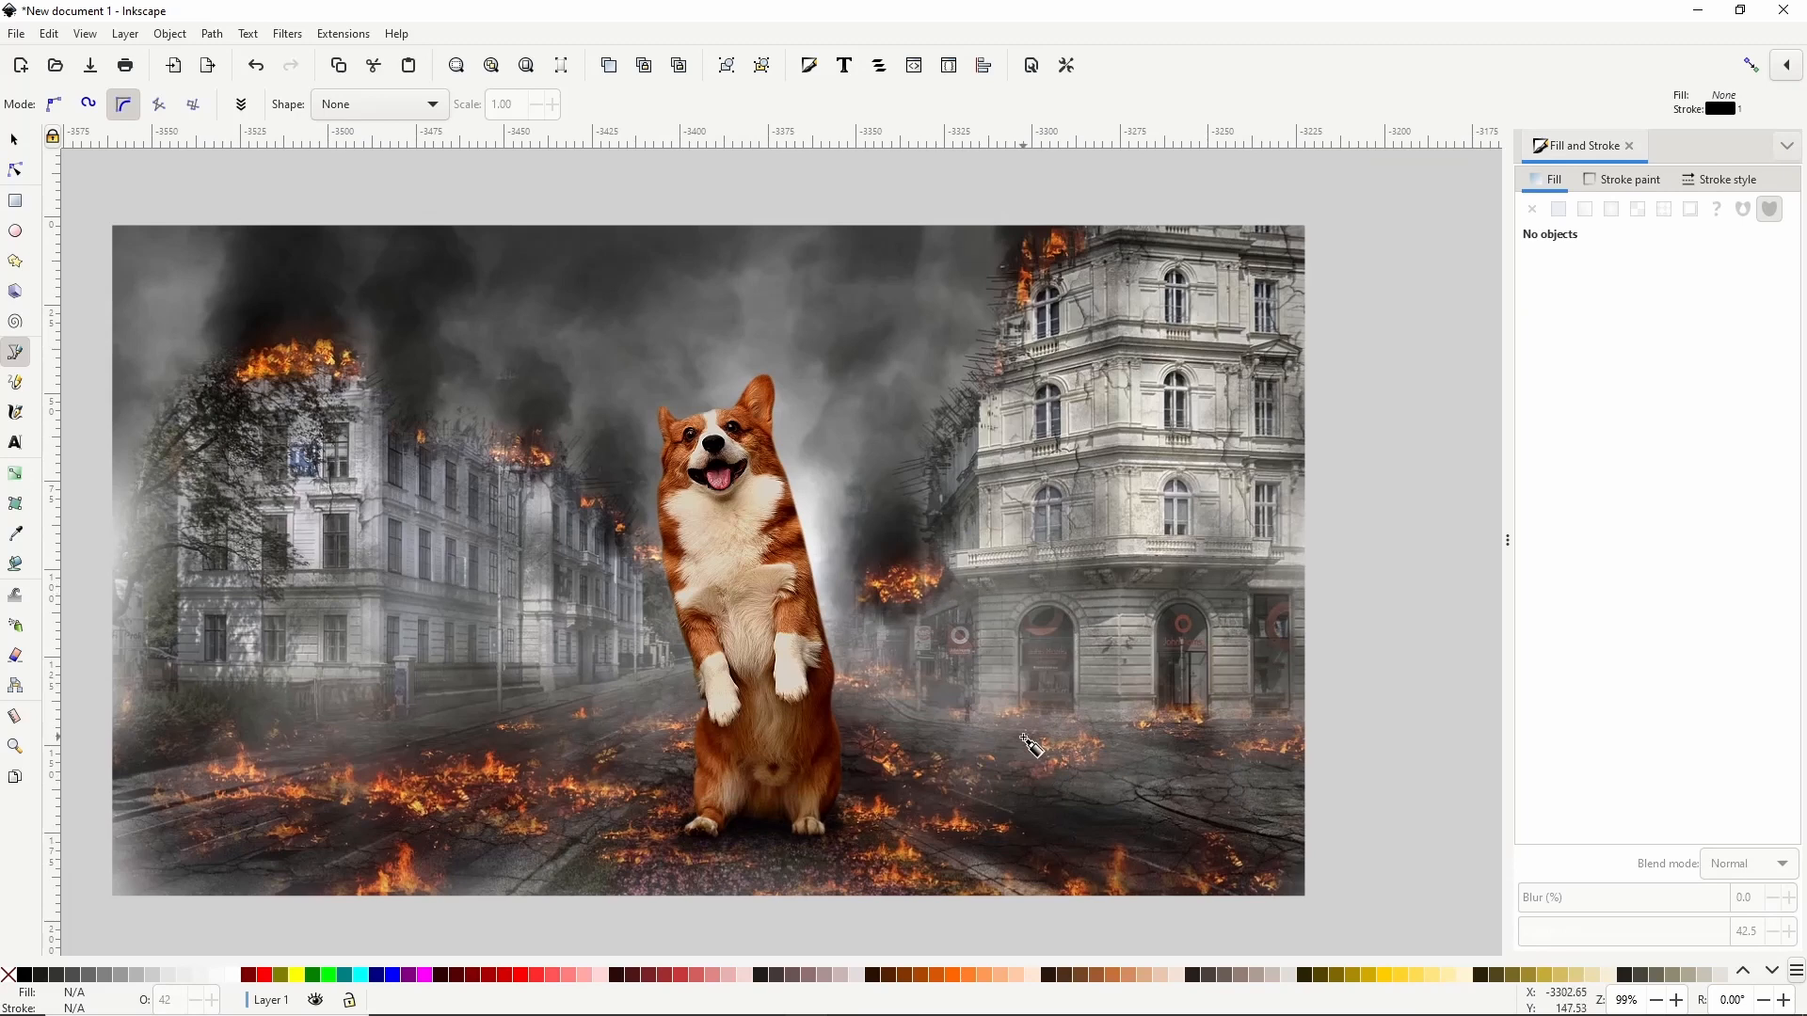
Step: Group the corgi together with its three shadow shapes
click(14, 139)
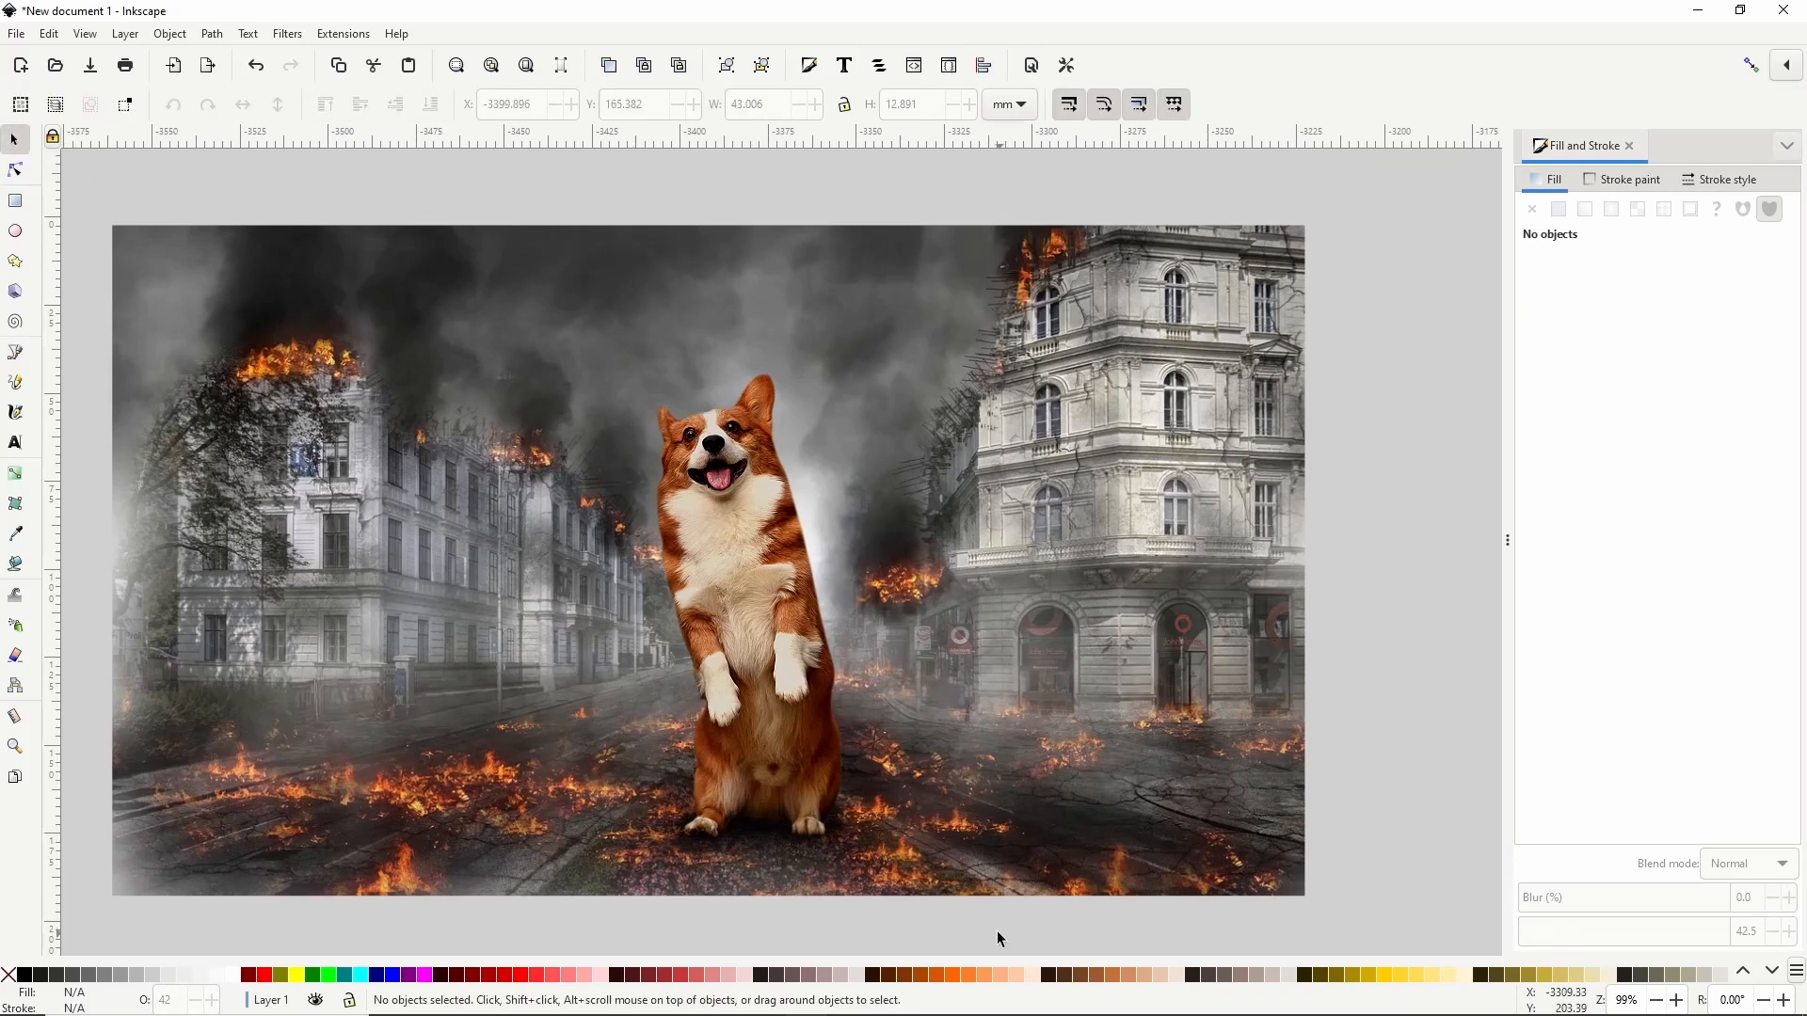
drag(999, 933, 513, 346)
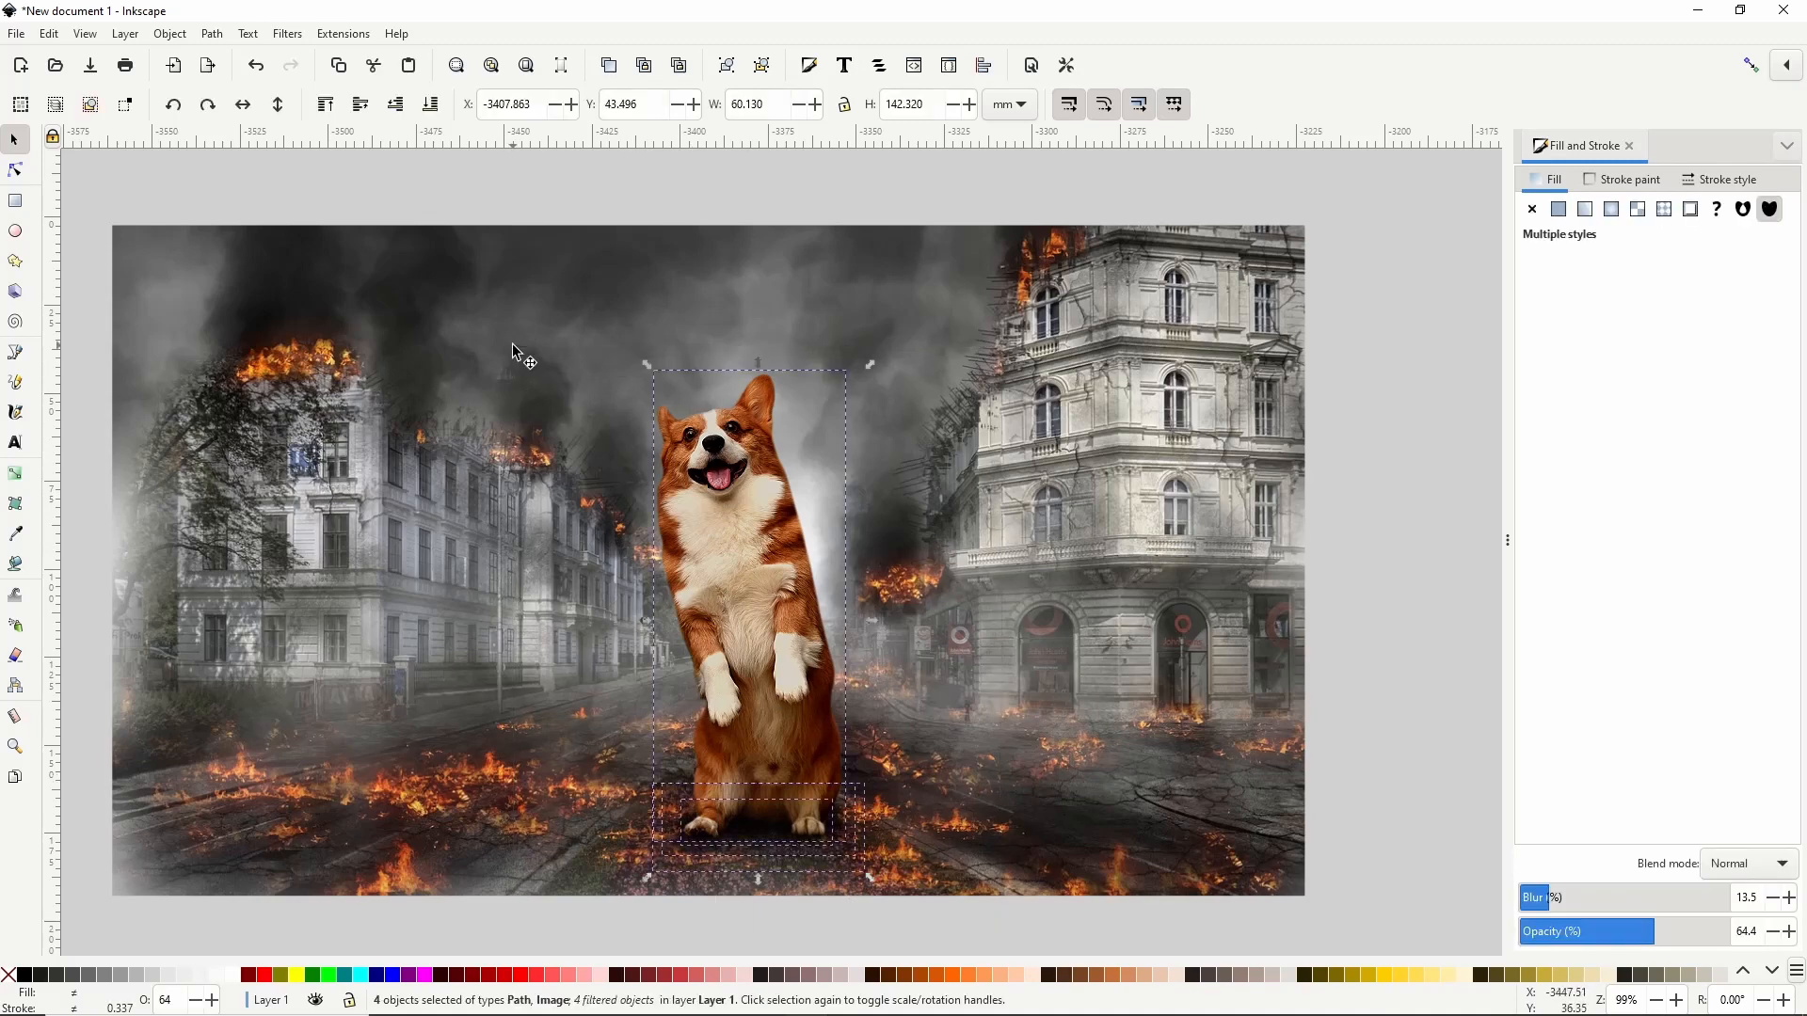
right_click(810, 478)
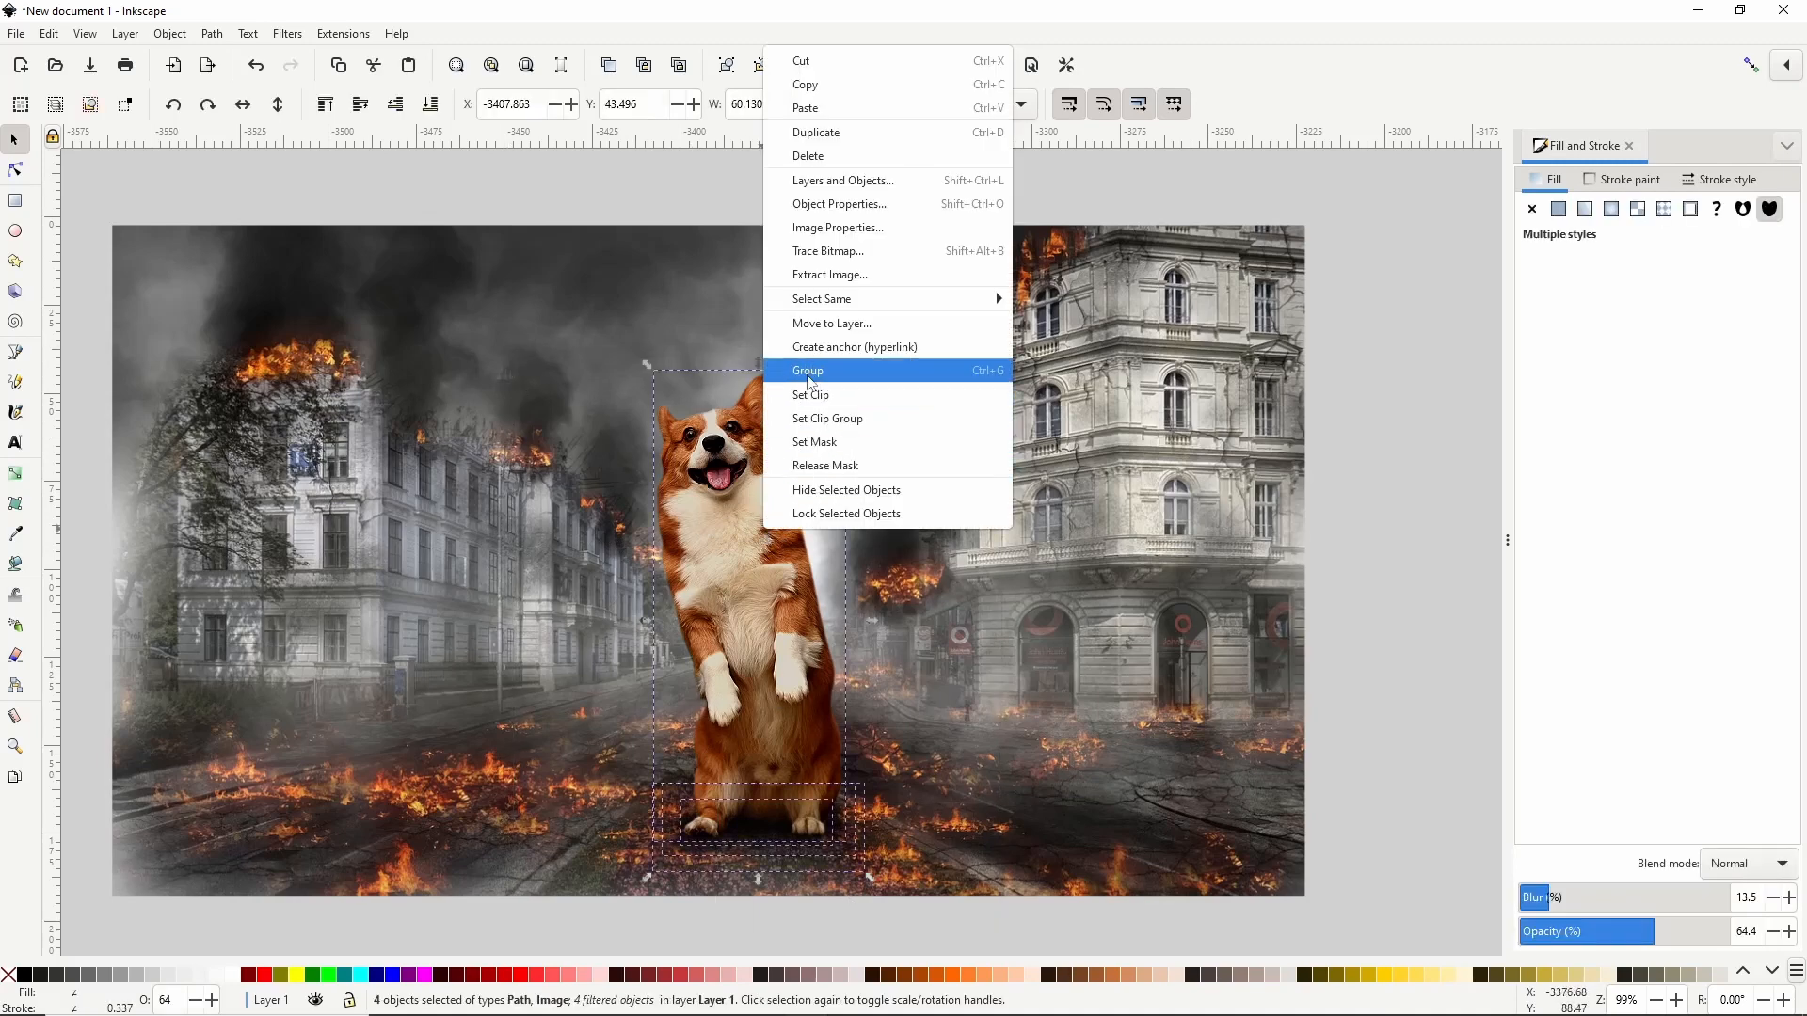
click(808, 363)
Step: Scale the corgi group down proportionally to about 54 × 127.8 mm and reposition it on the street
mouse_move(755, 548)
mouse_down()
mouse_move(815, 517)
mouse_move(730, 534)
mouse_move(757, 513)
mouse_move(759, 529)
mouse_up()
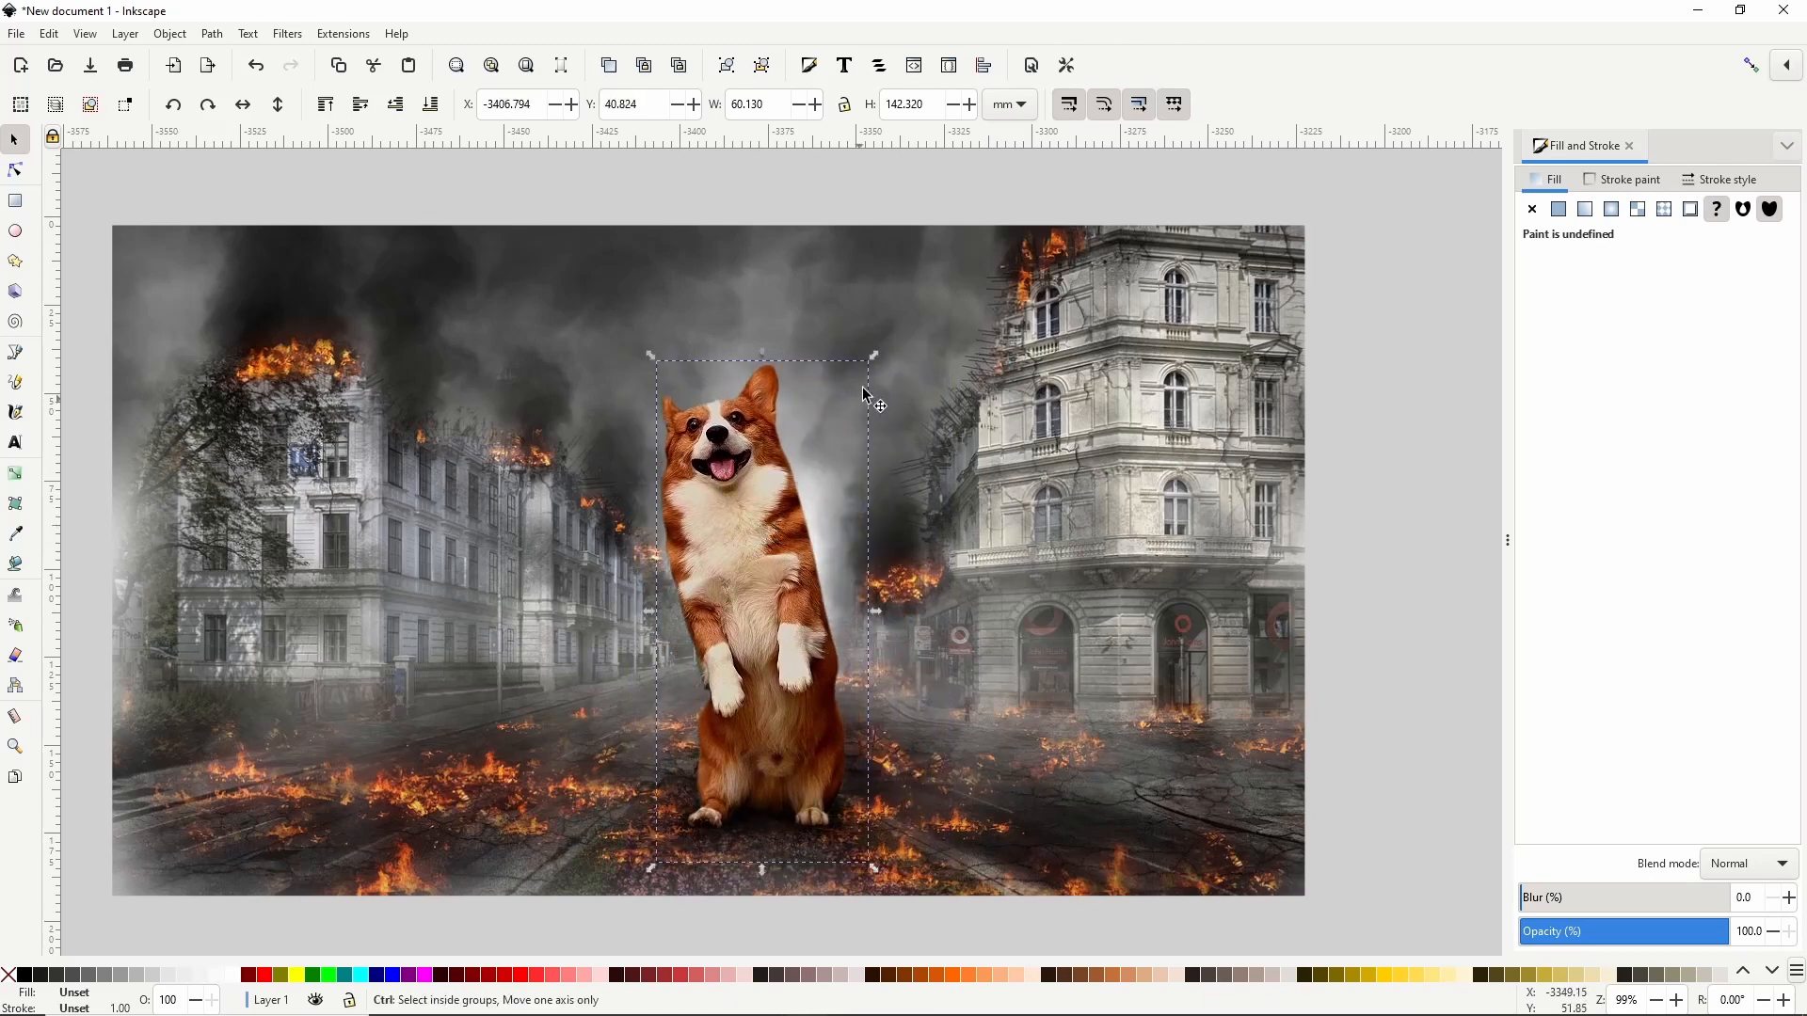
drag(875, 354, 844, 397)
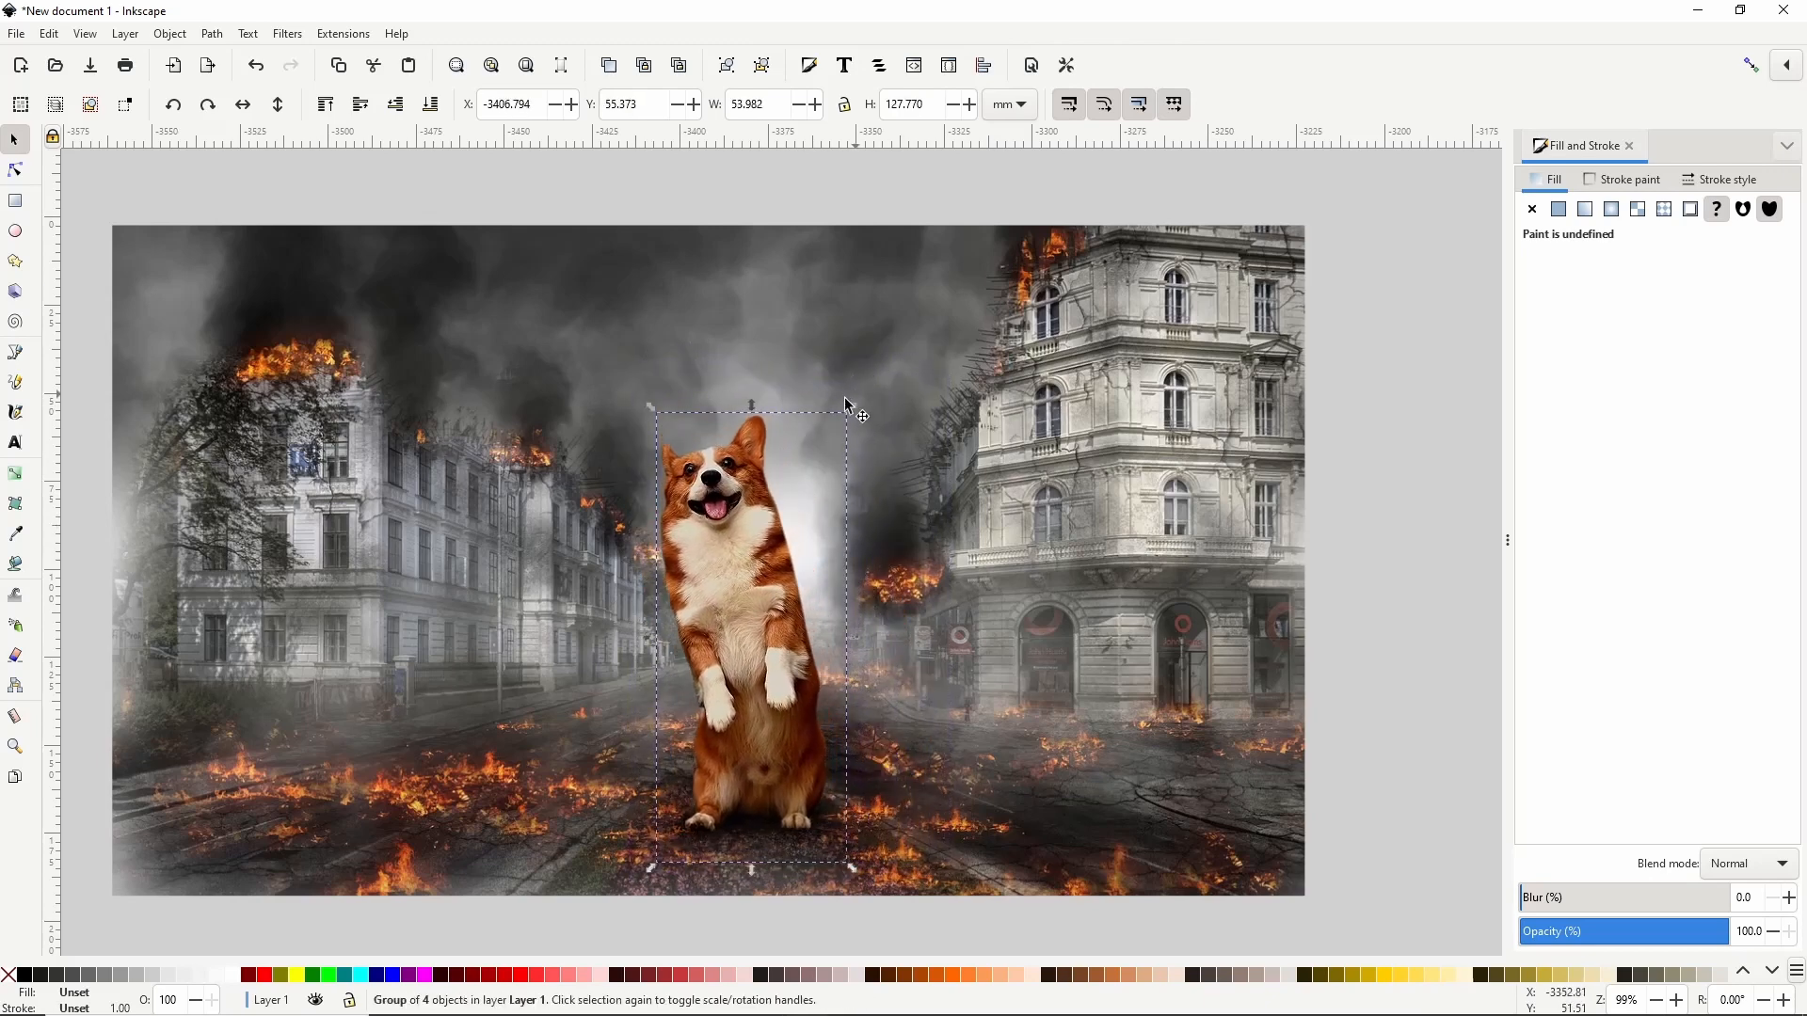
drag(732, 561, 742, 571)
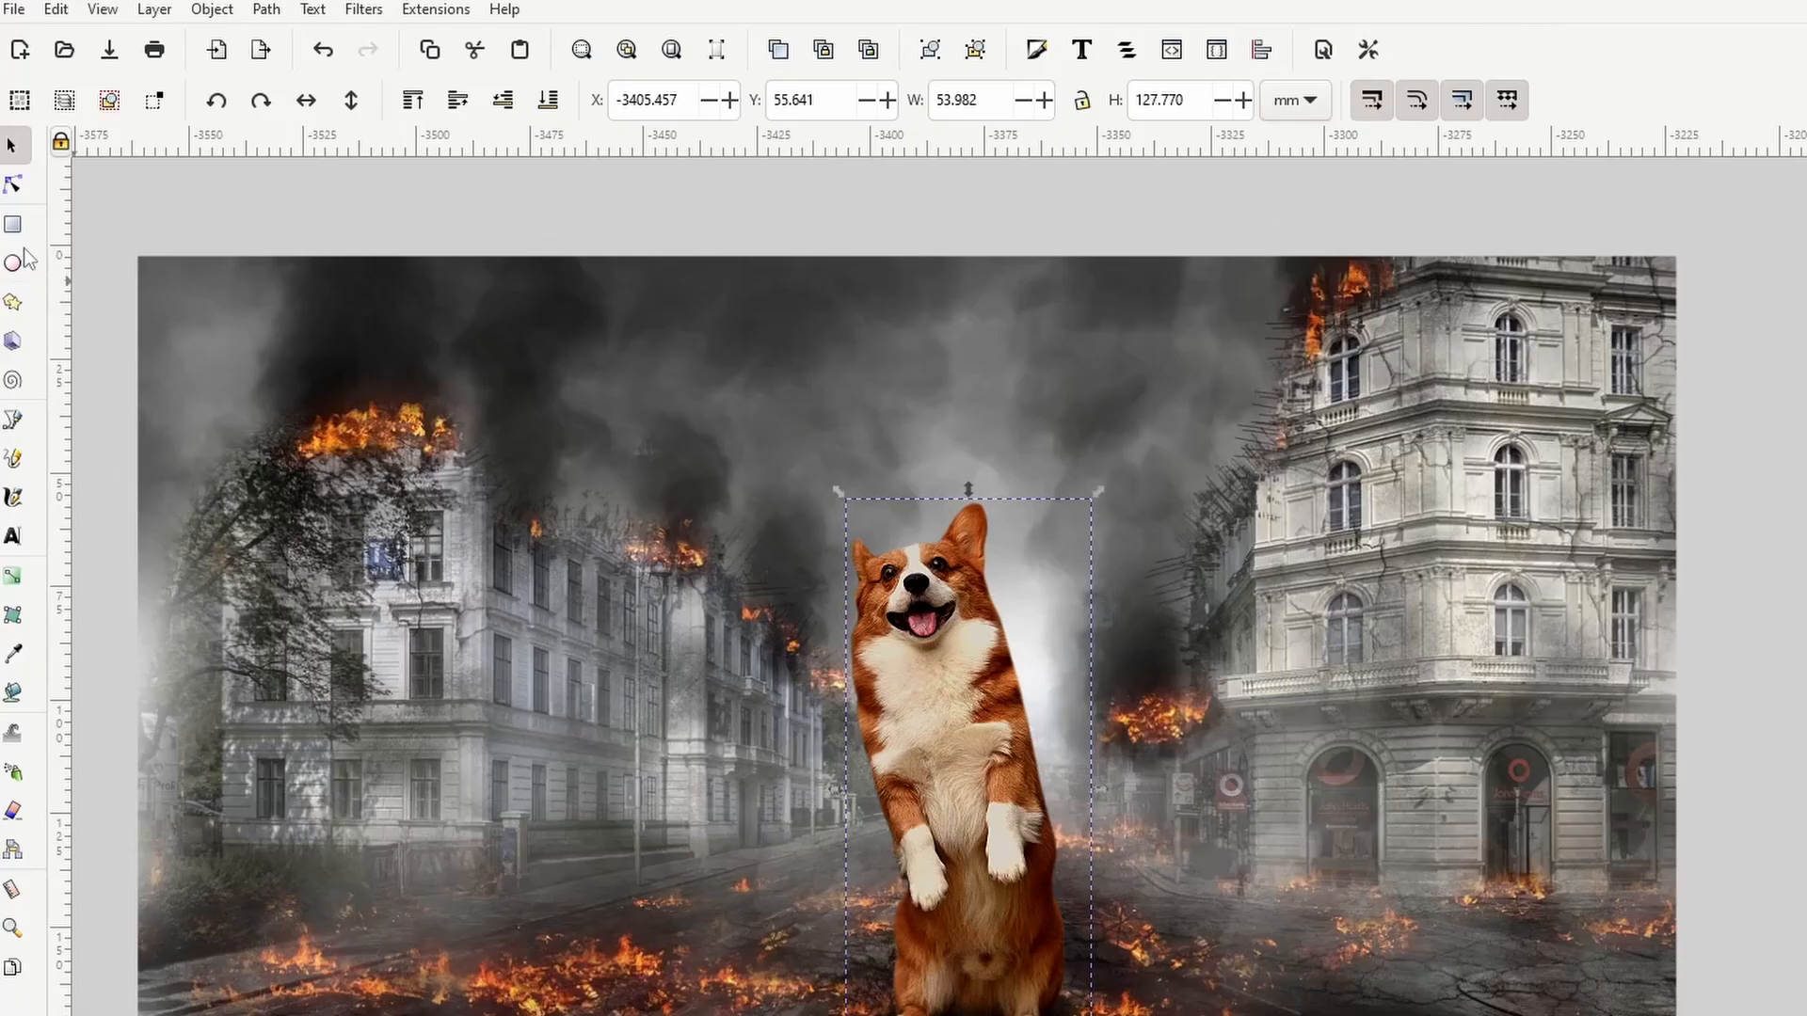
Step: Draw a black rectangle about 98.9 × 158 mm around the corgi and set its opacity to 100%
click(20, 205)
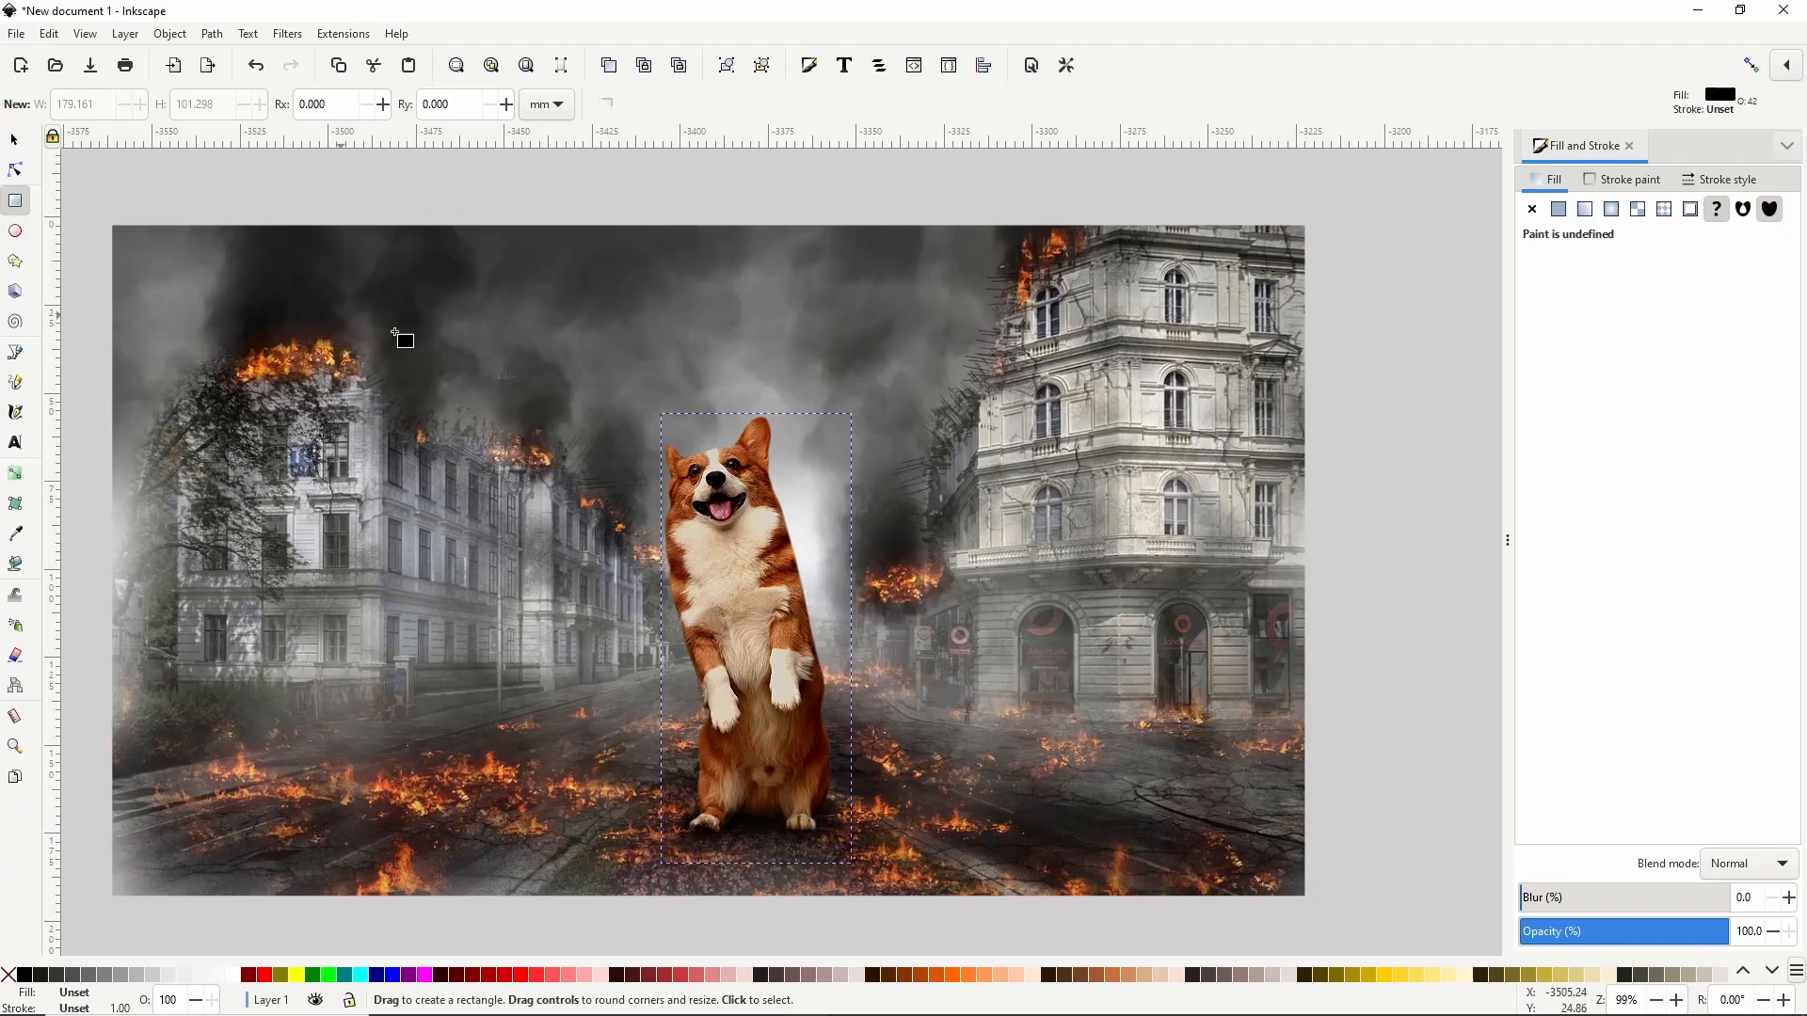
mouse_move(583, 331)
mouse_down()
mouse_move(875, 850)
mouse_move(923, 884)
mouse_up()
drag(583, 330, 574, 328)
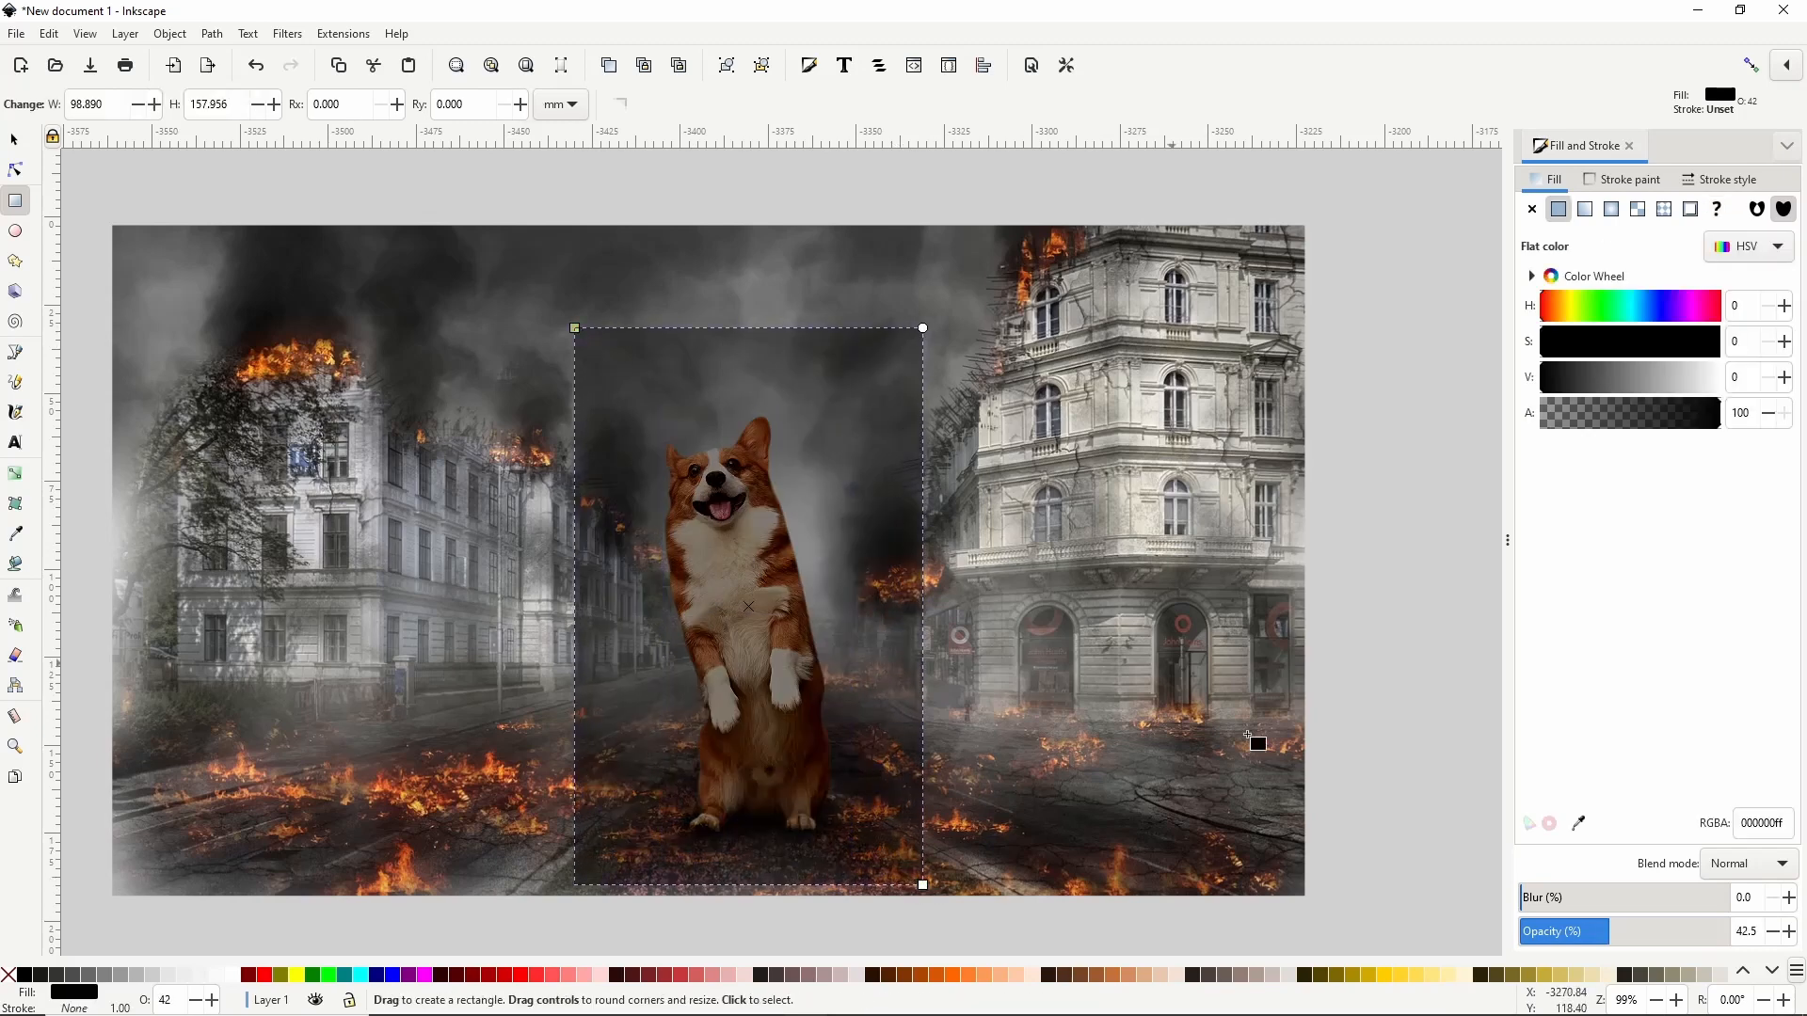
drag(1609, 930, 1767, 931)
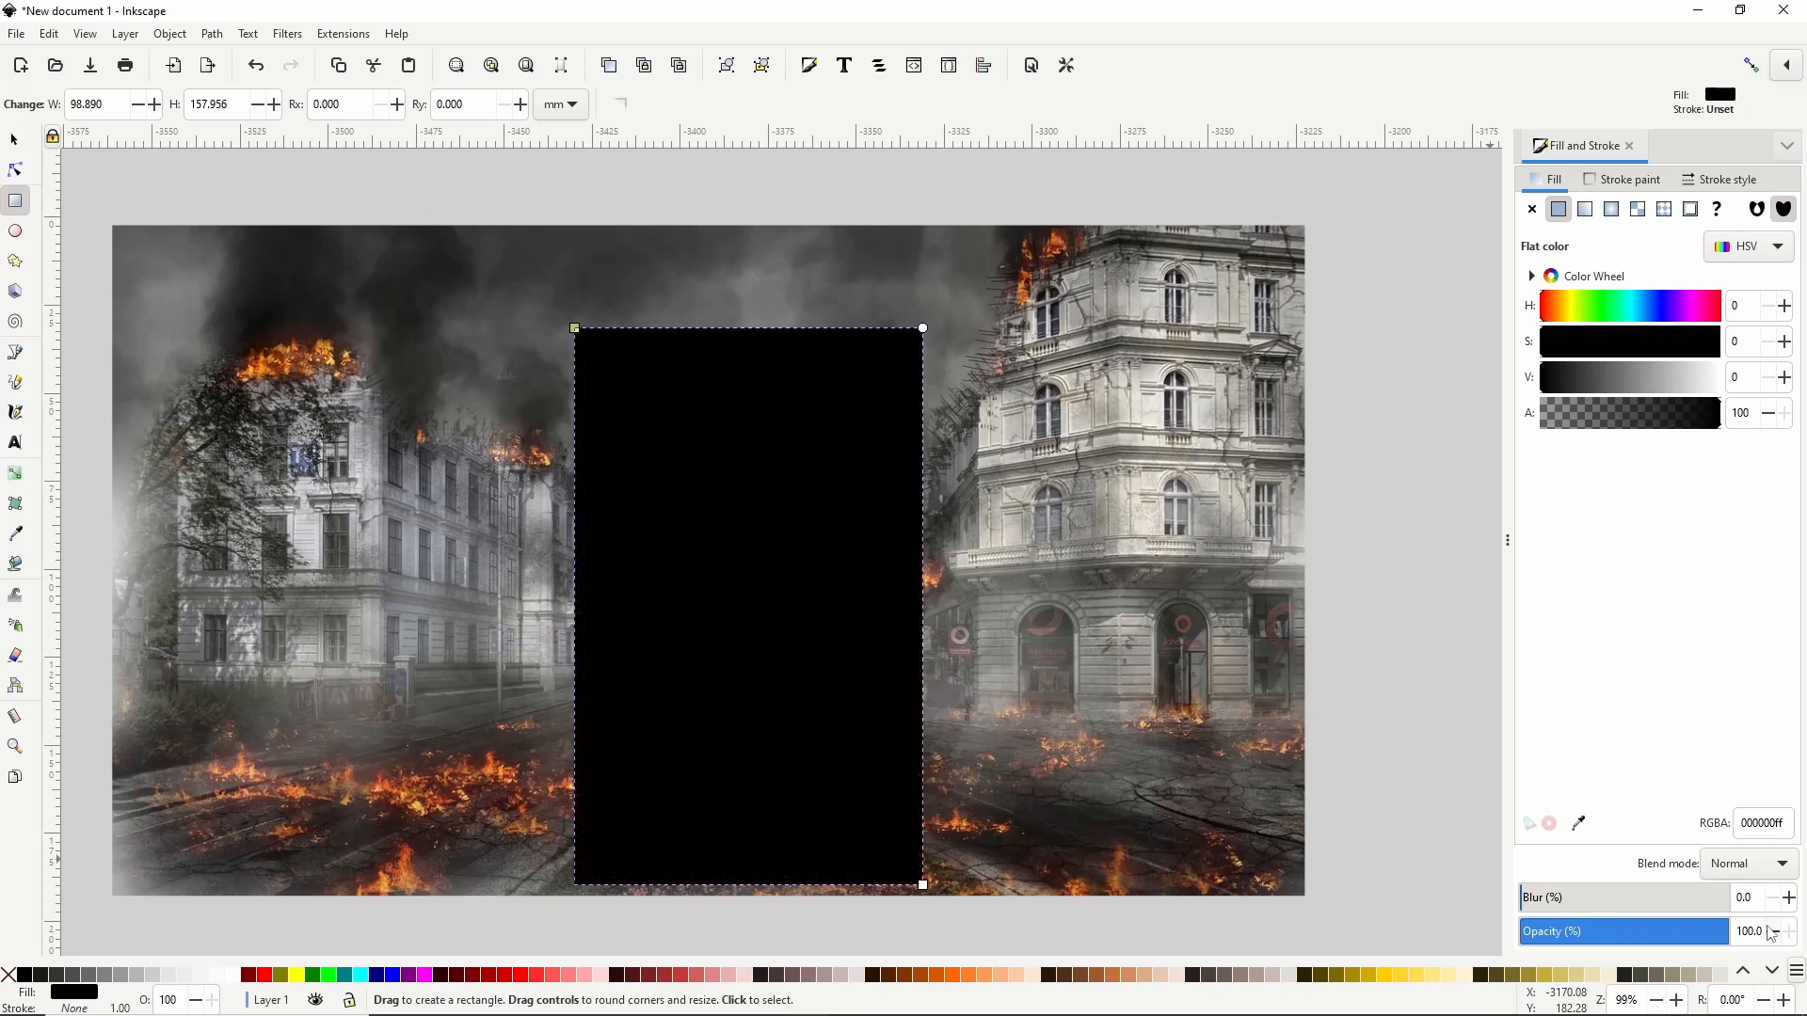
Step: Crop the background and corgi to the black rectangle by setting it as a clip
key(s)
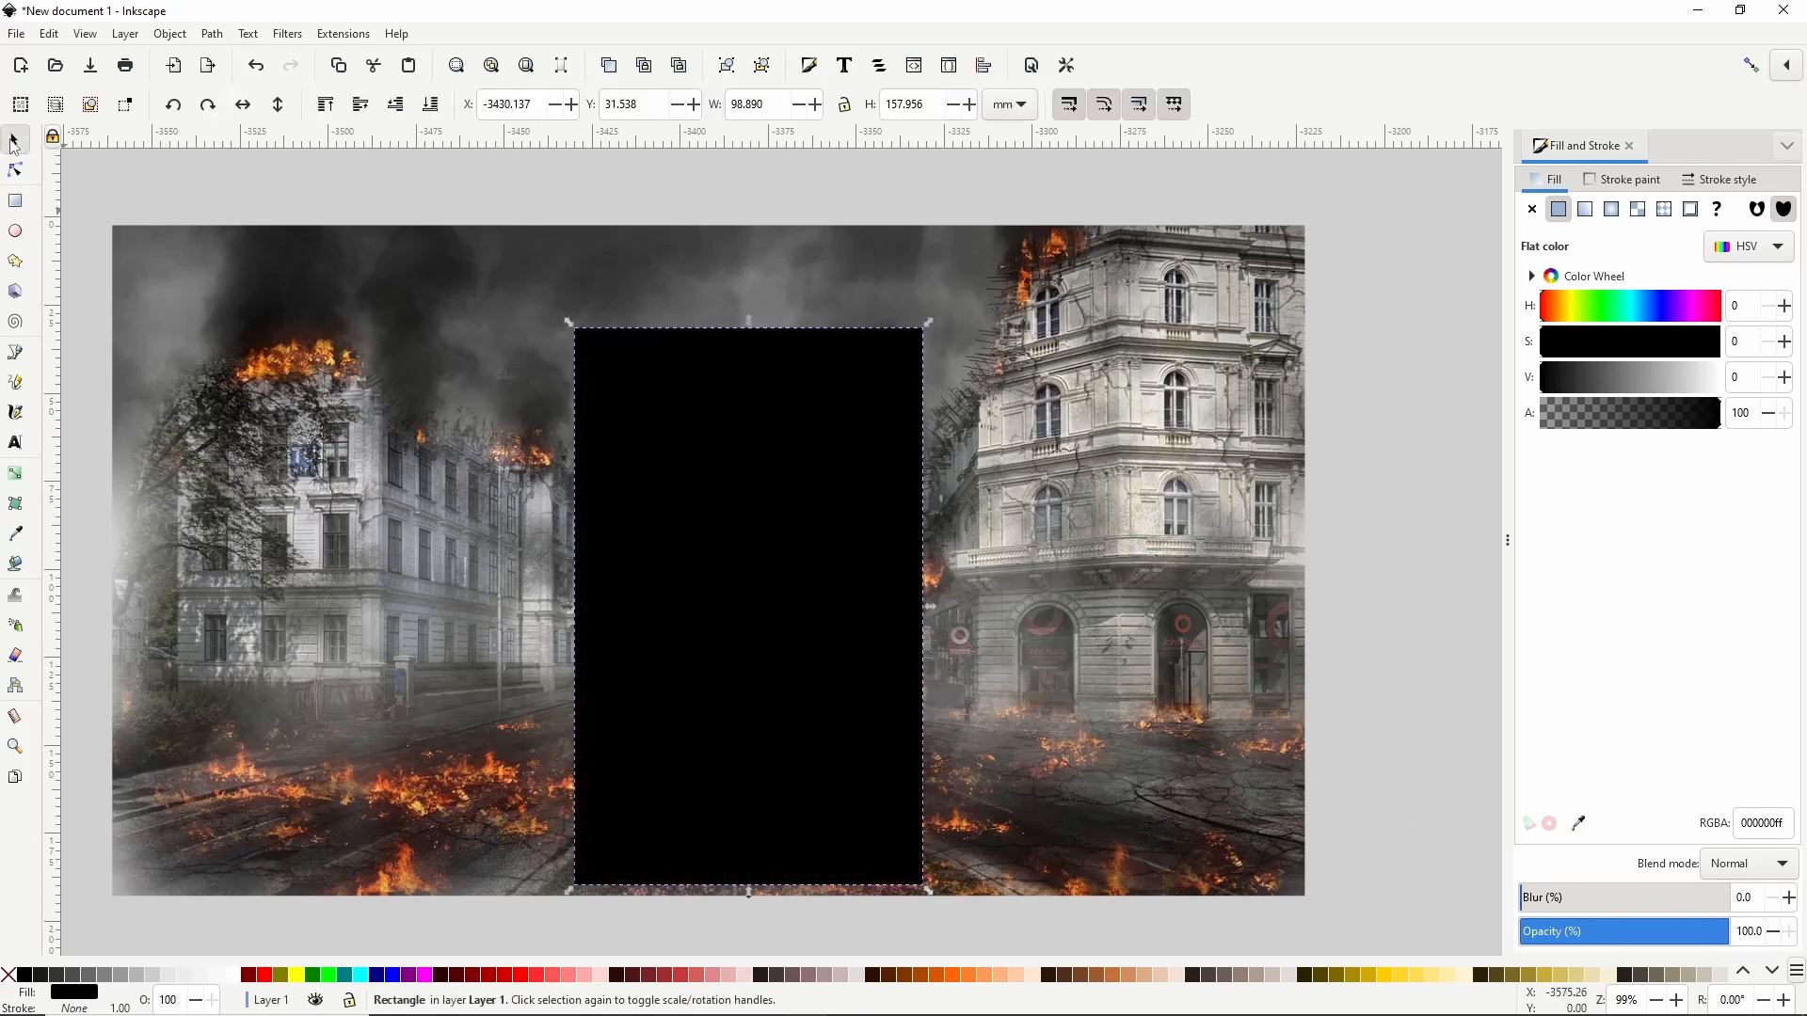
key(ctrl+a)
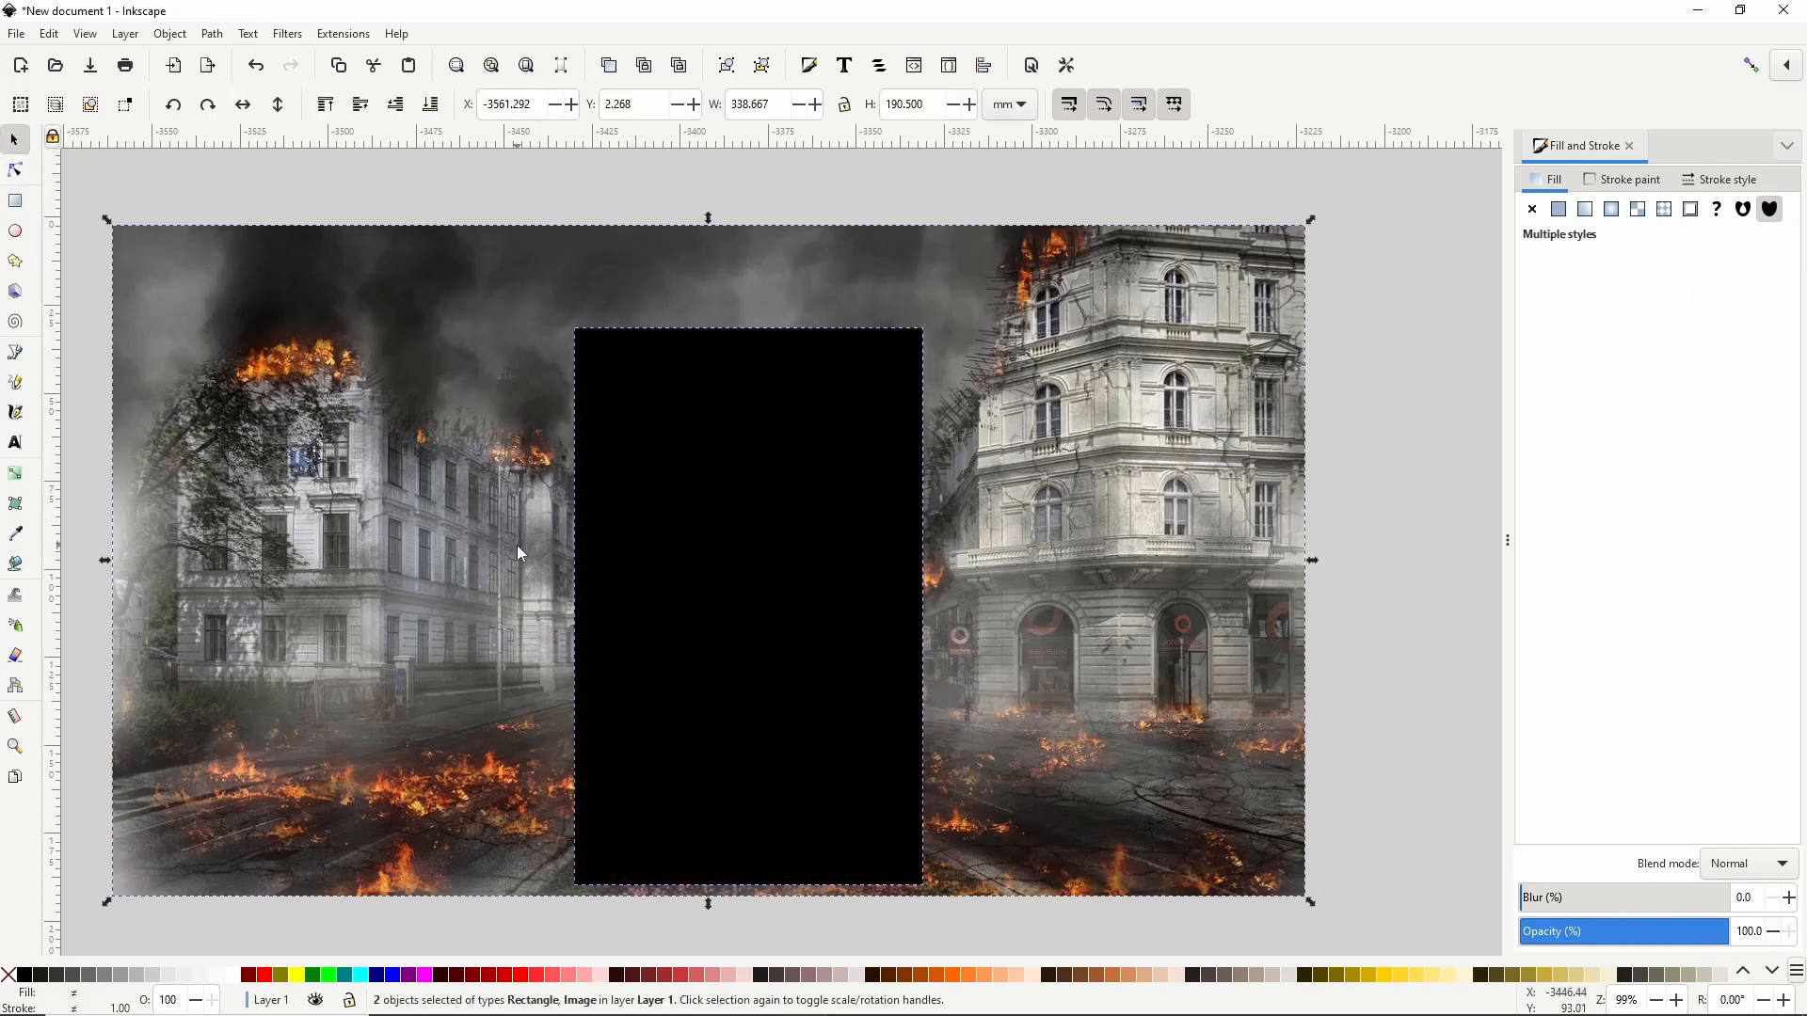
right_click(516, 545)
click(549, 433)
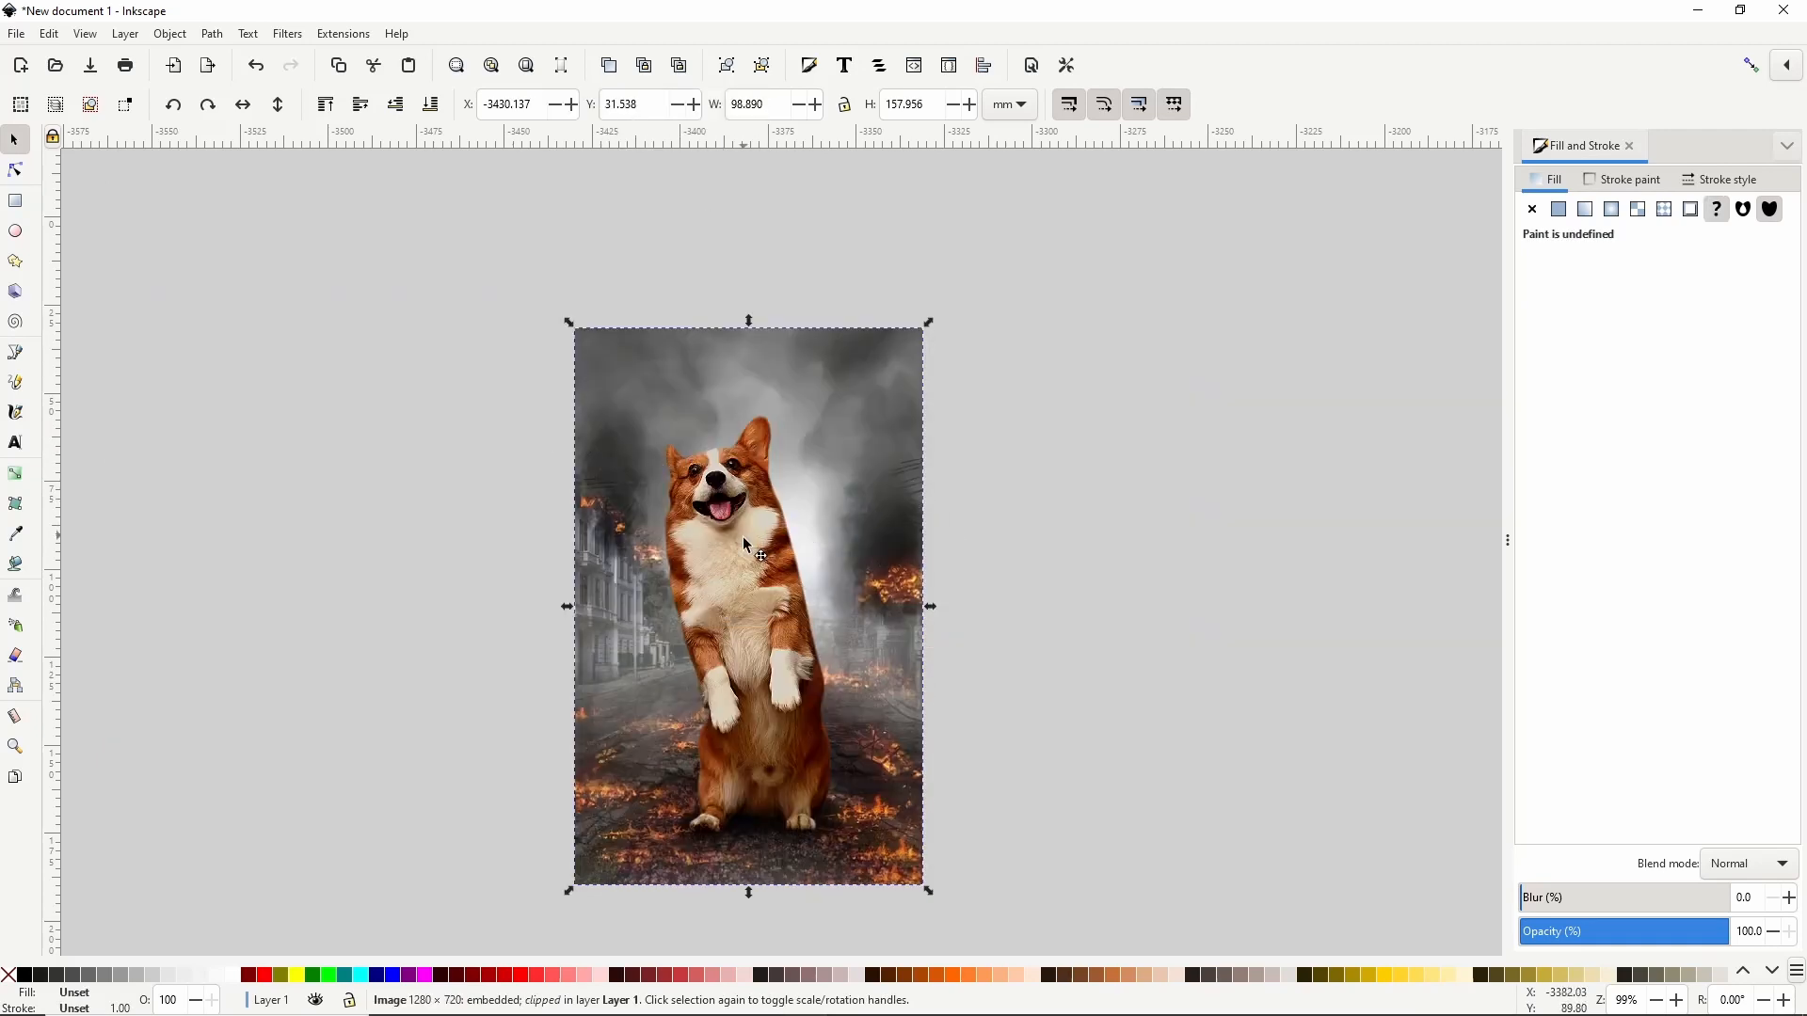
key(Escape)
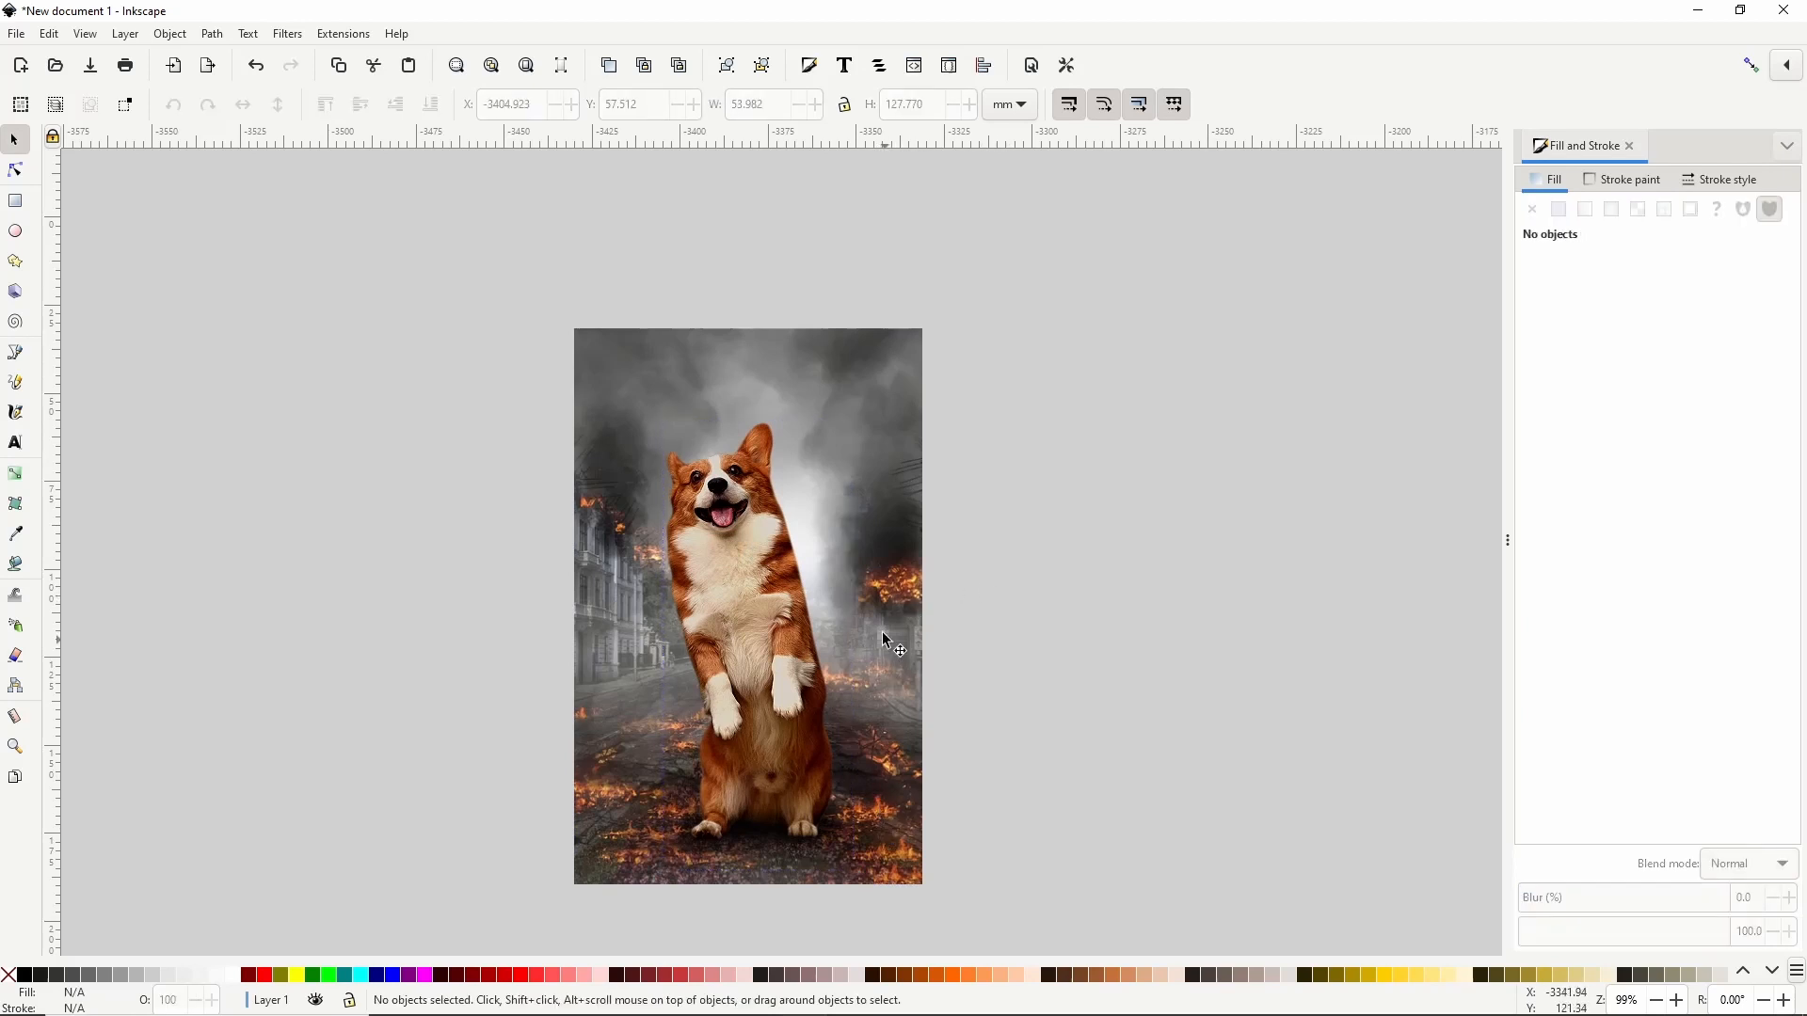
Step: Place a duplicate of the clipped background one step lower, beneath the corgi, with 6.2% blur
click(858, 402)
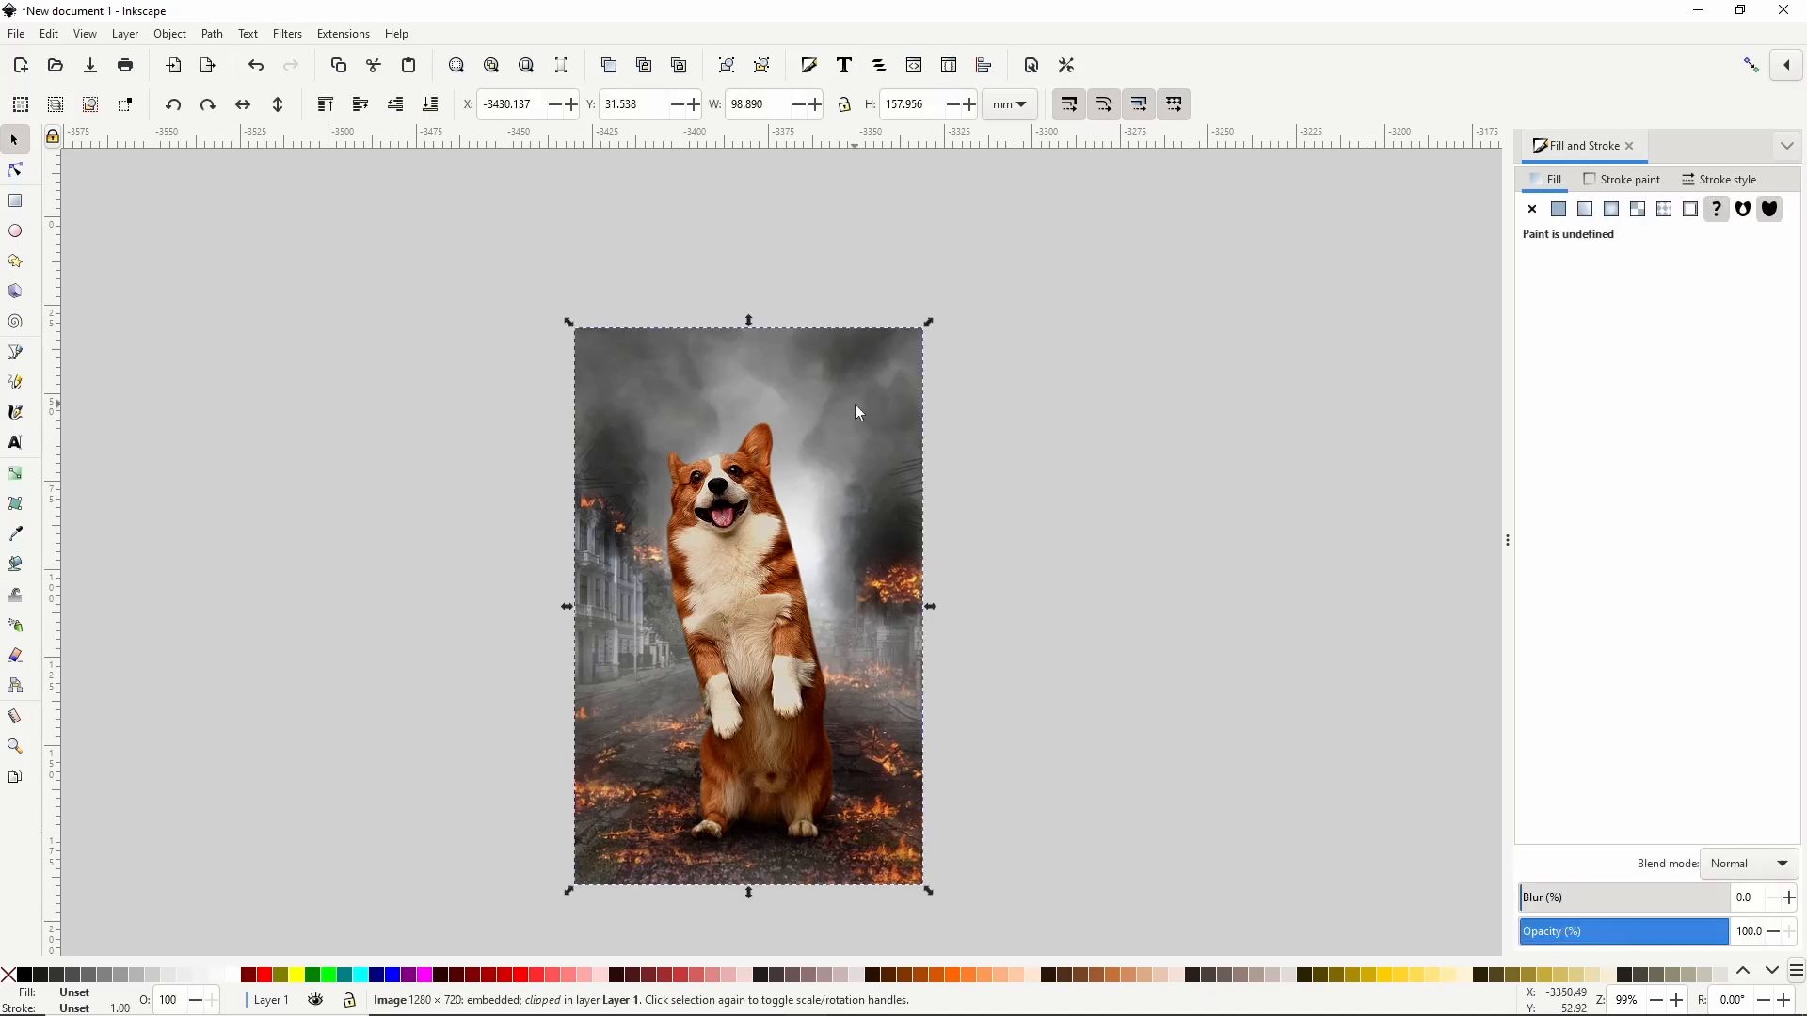
right_click(854, 403)
click(895, 493)
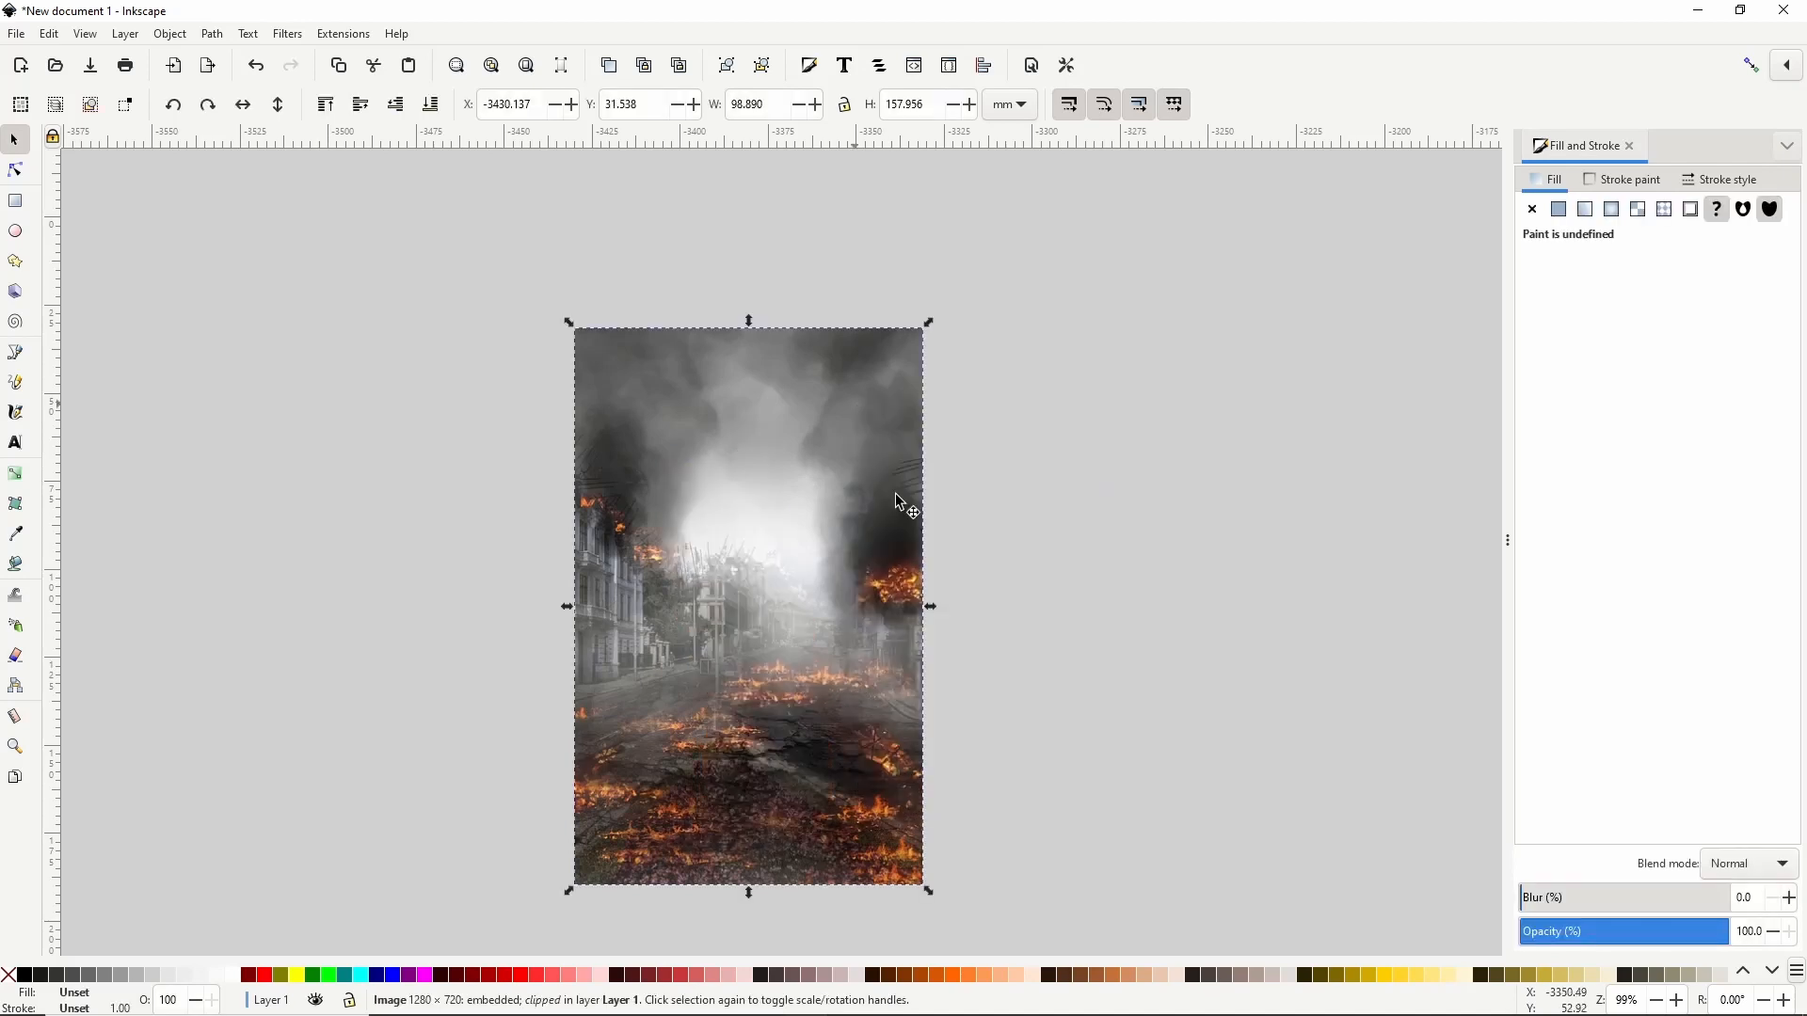
click(396, 104)
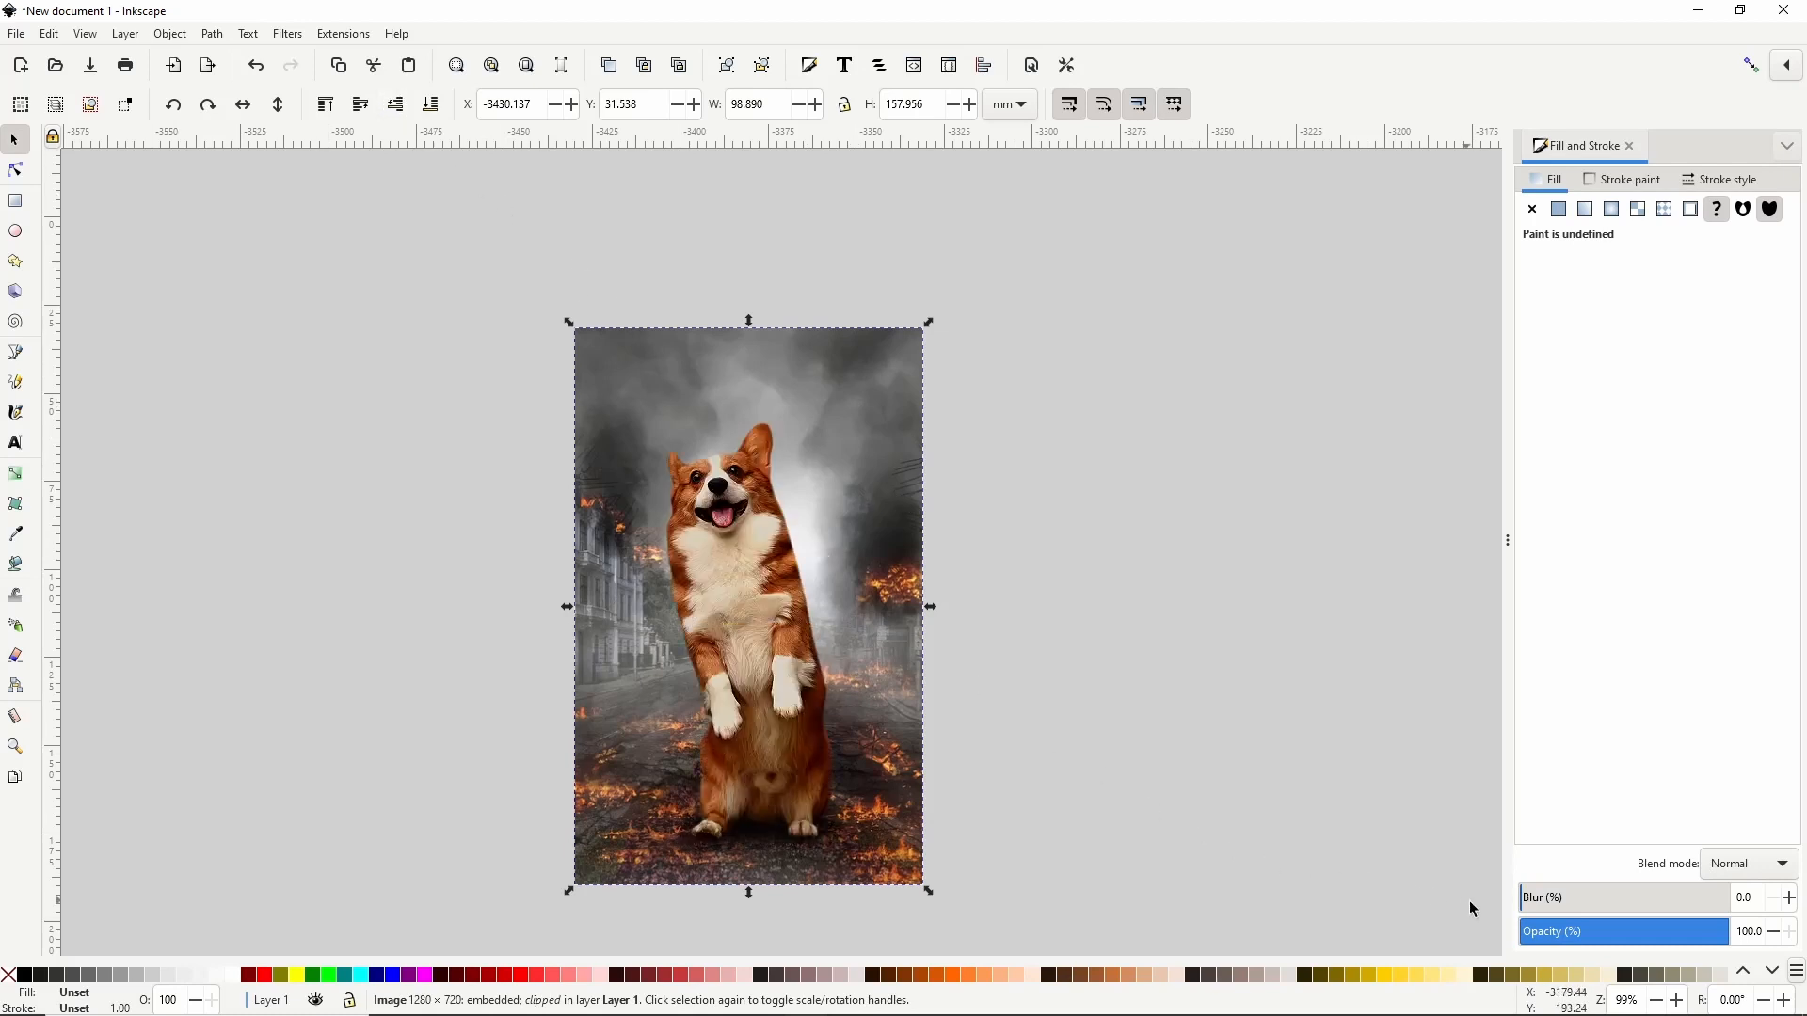
click(1532, 905)
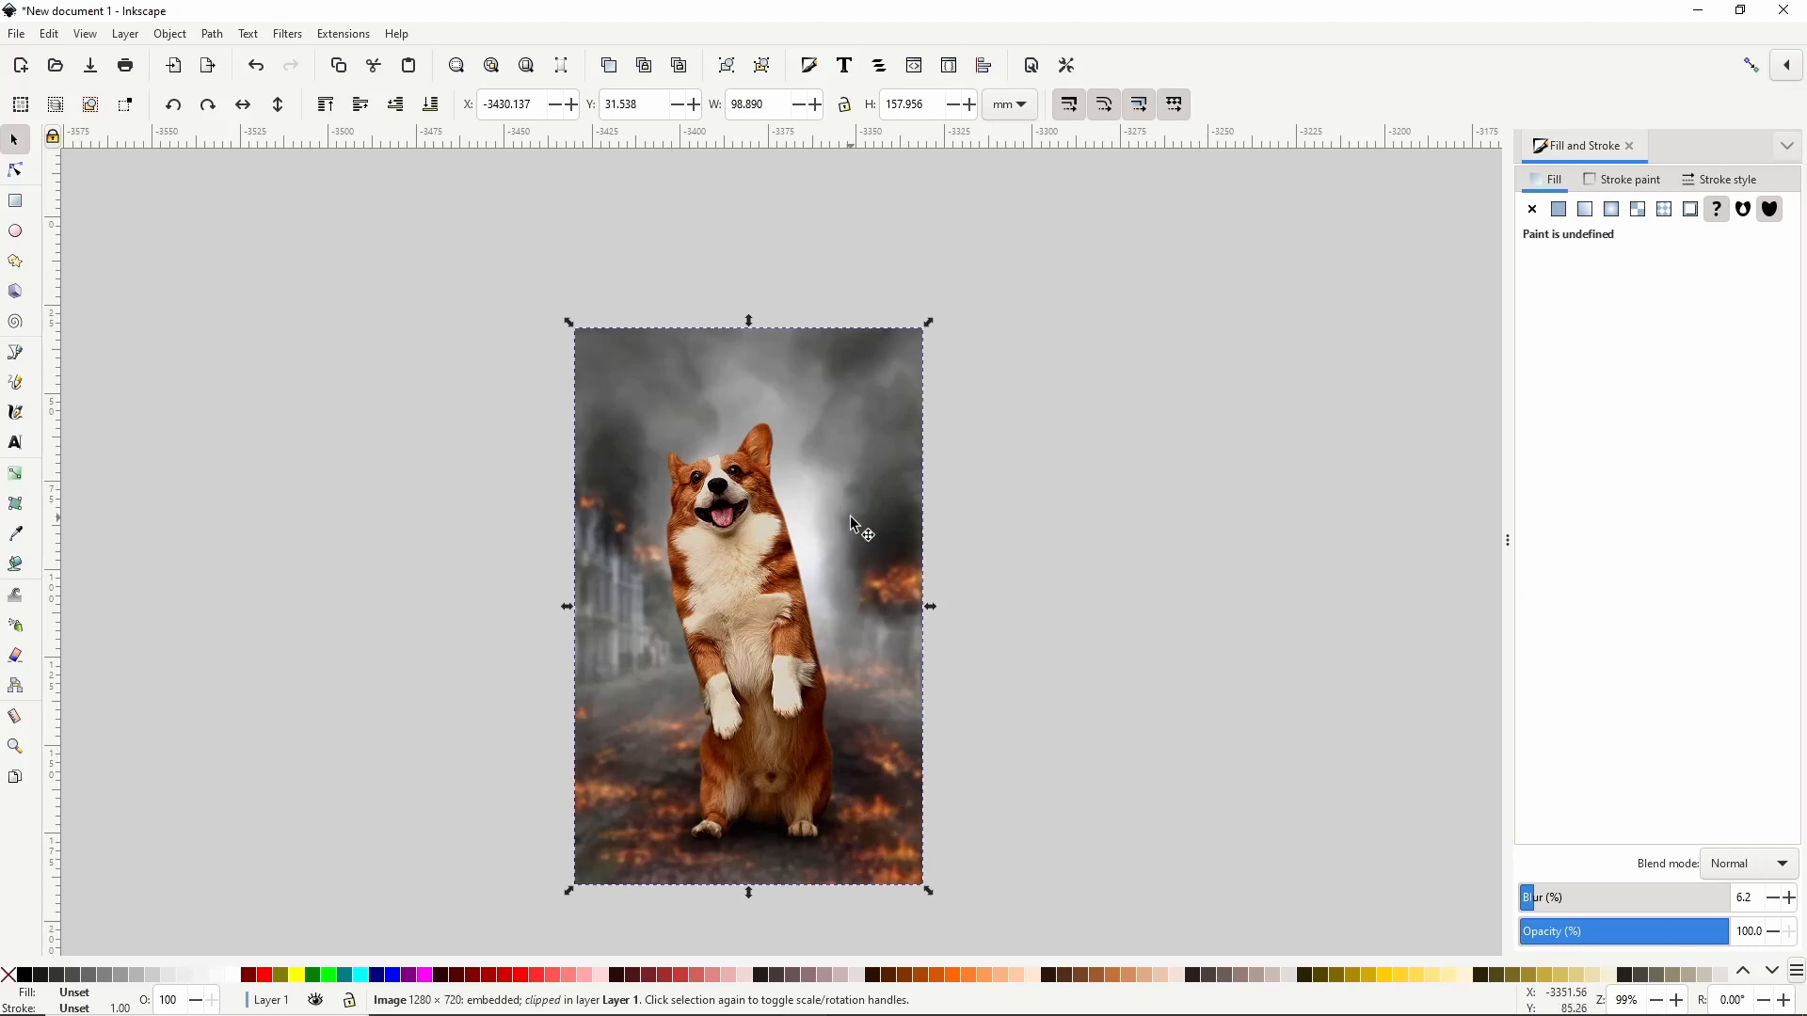
Step: Draw a rectangle about 139 × 147.3 mm over the composition, leaving the feet exposed, and fill it with a linear gradient from black to opaque white
click(17, 204)
mouse_move(492, 267)
mouse_down()
mouse_move(757, 715)
mouse_move(941, 787)
mouse_move(983, 783)
mouse_up()
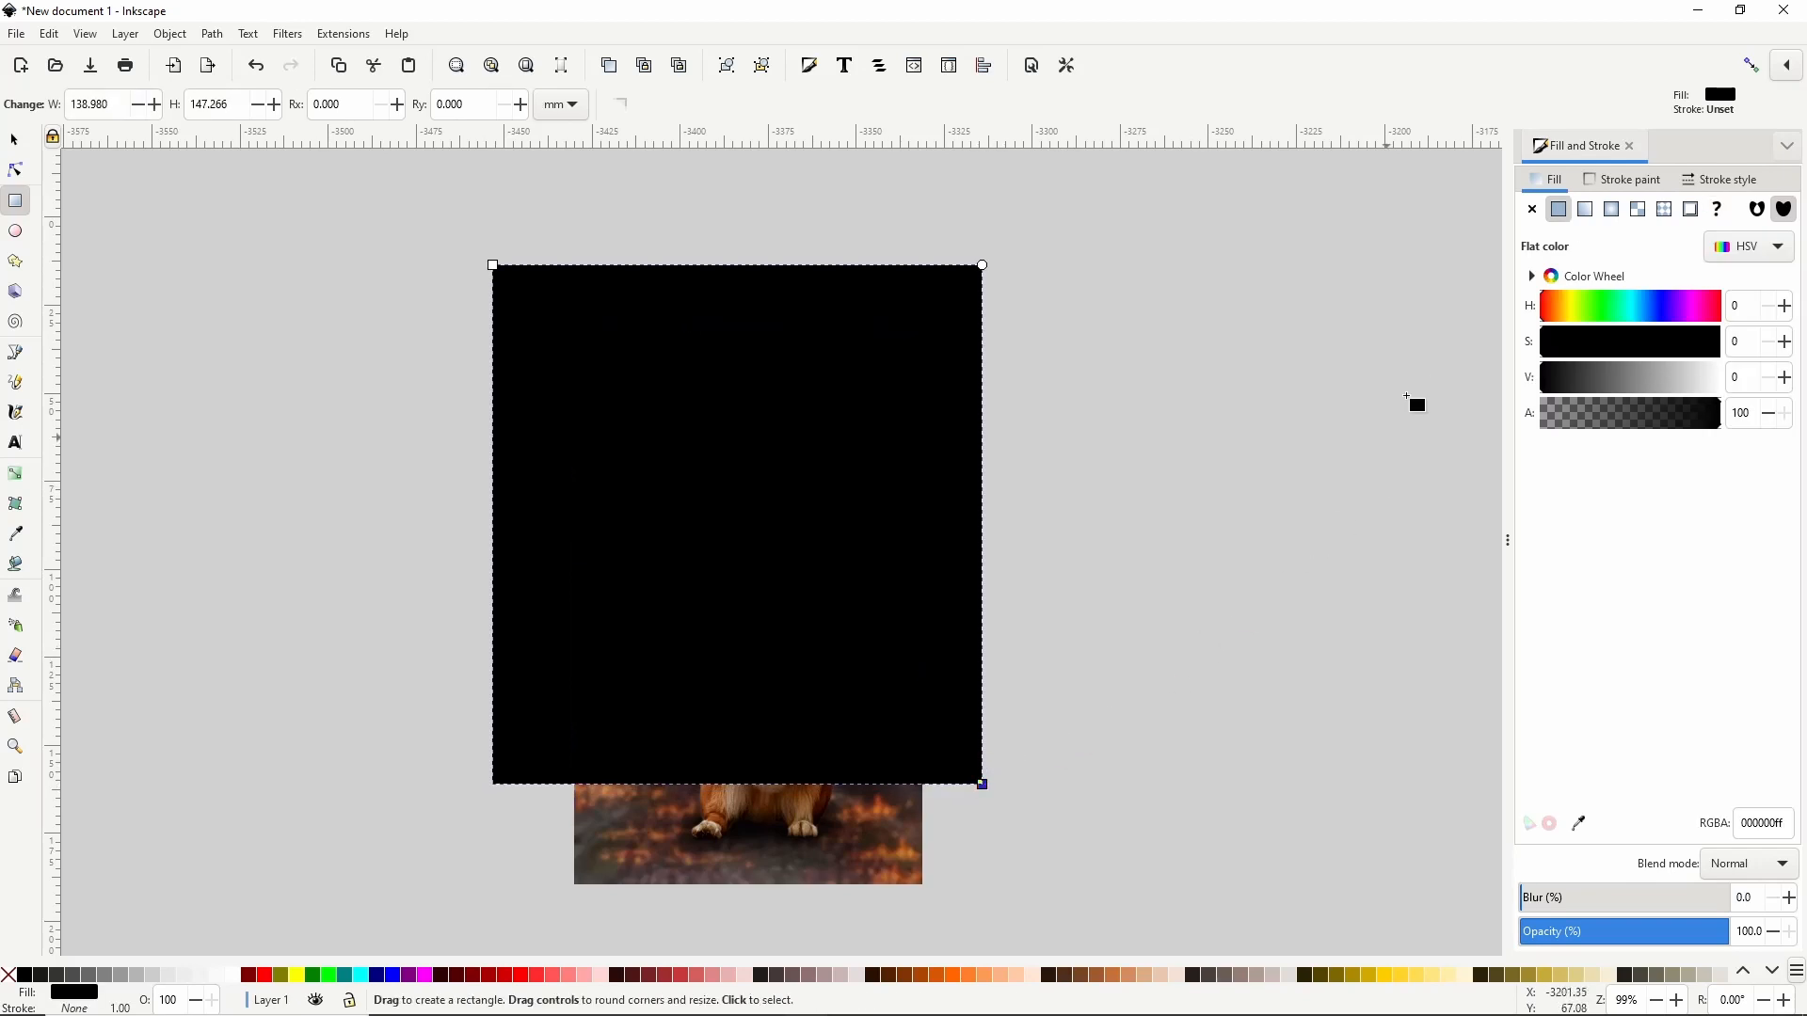
click(1588, 211)
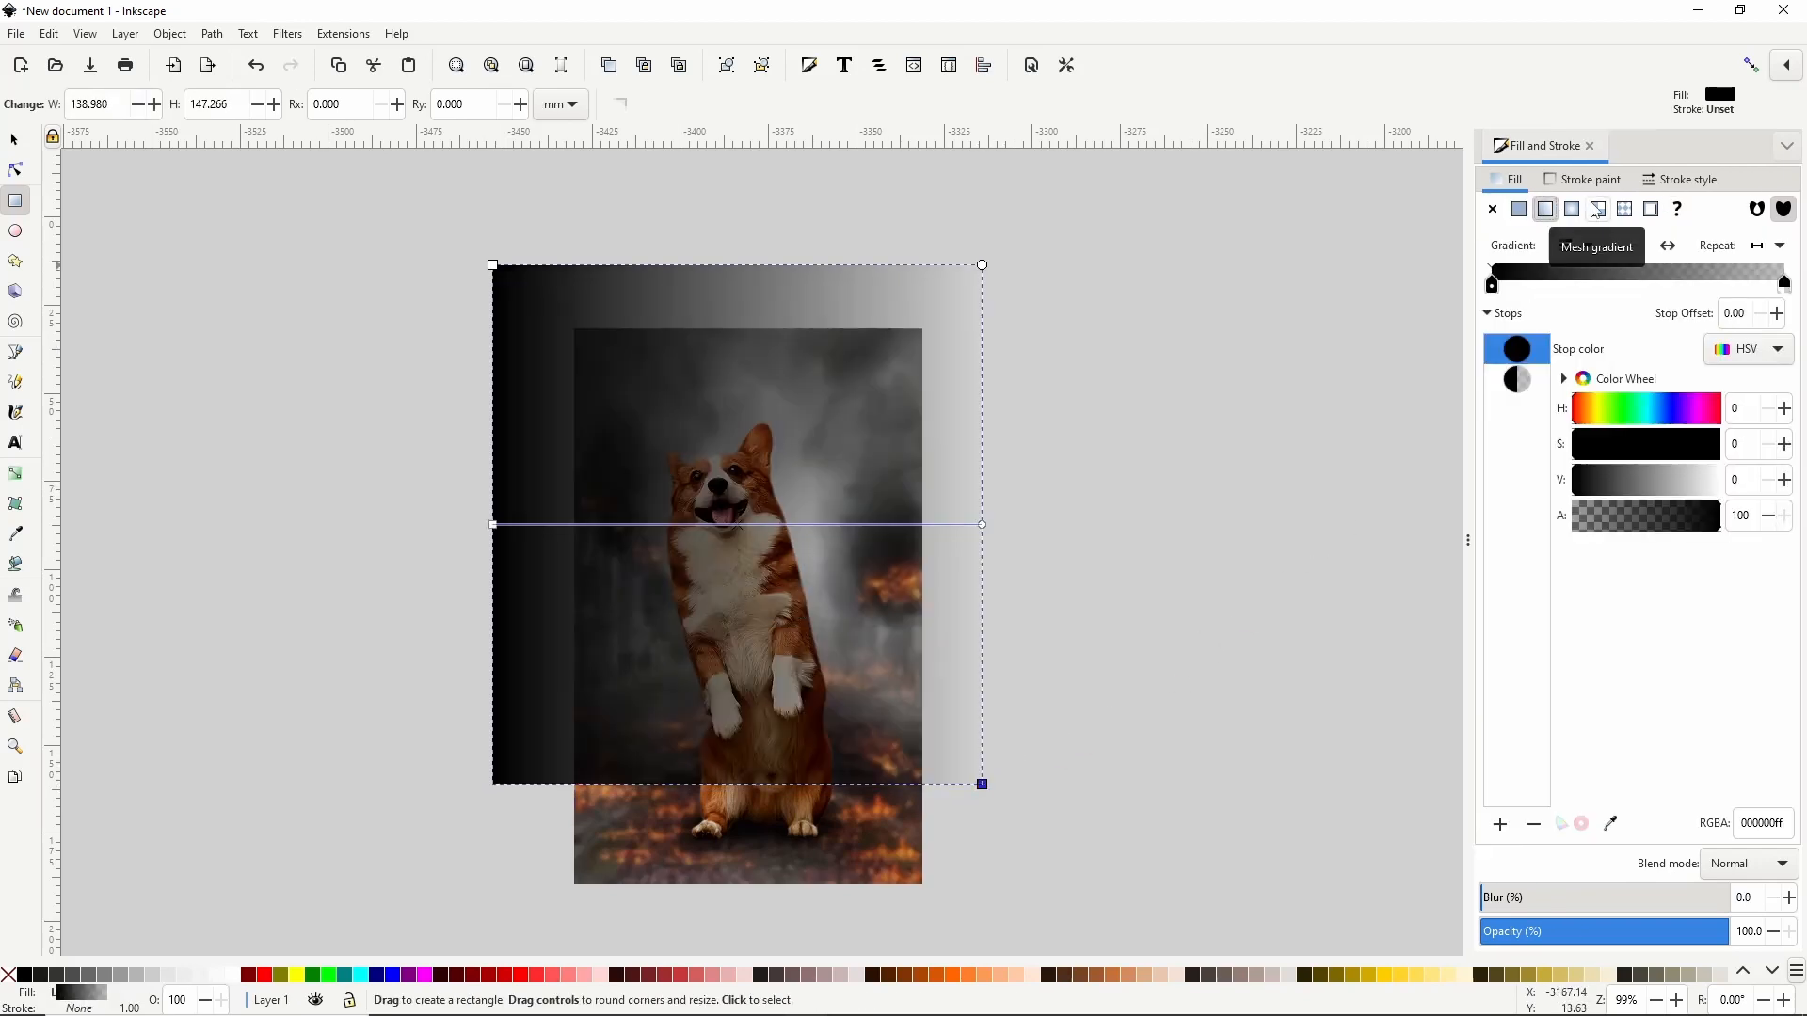
click(1516, 381)
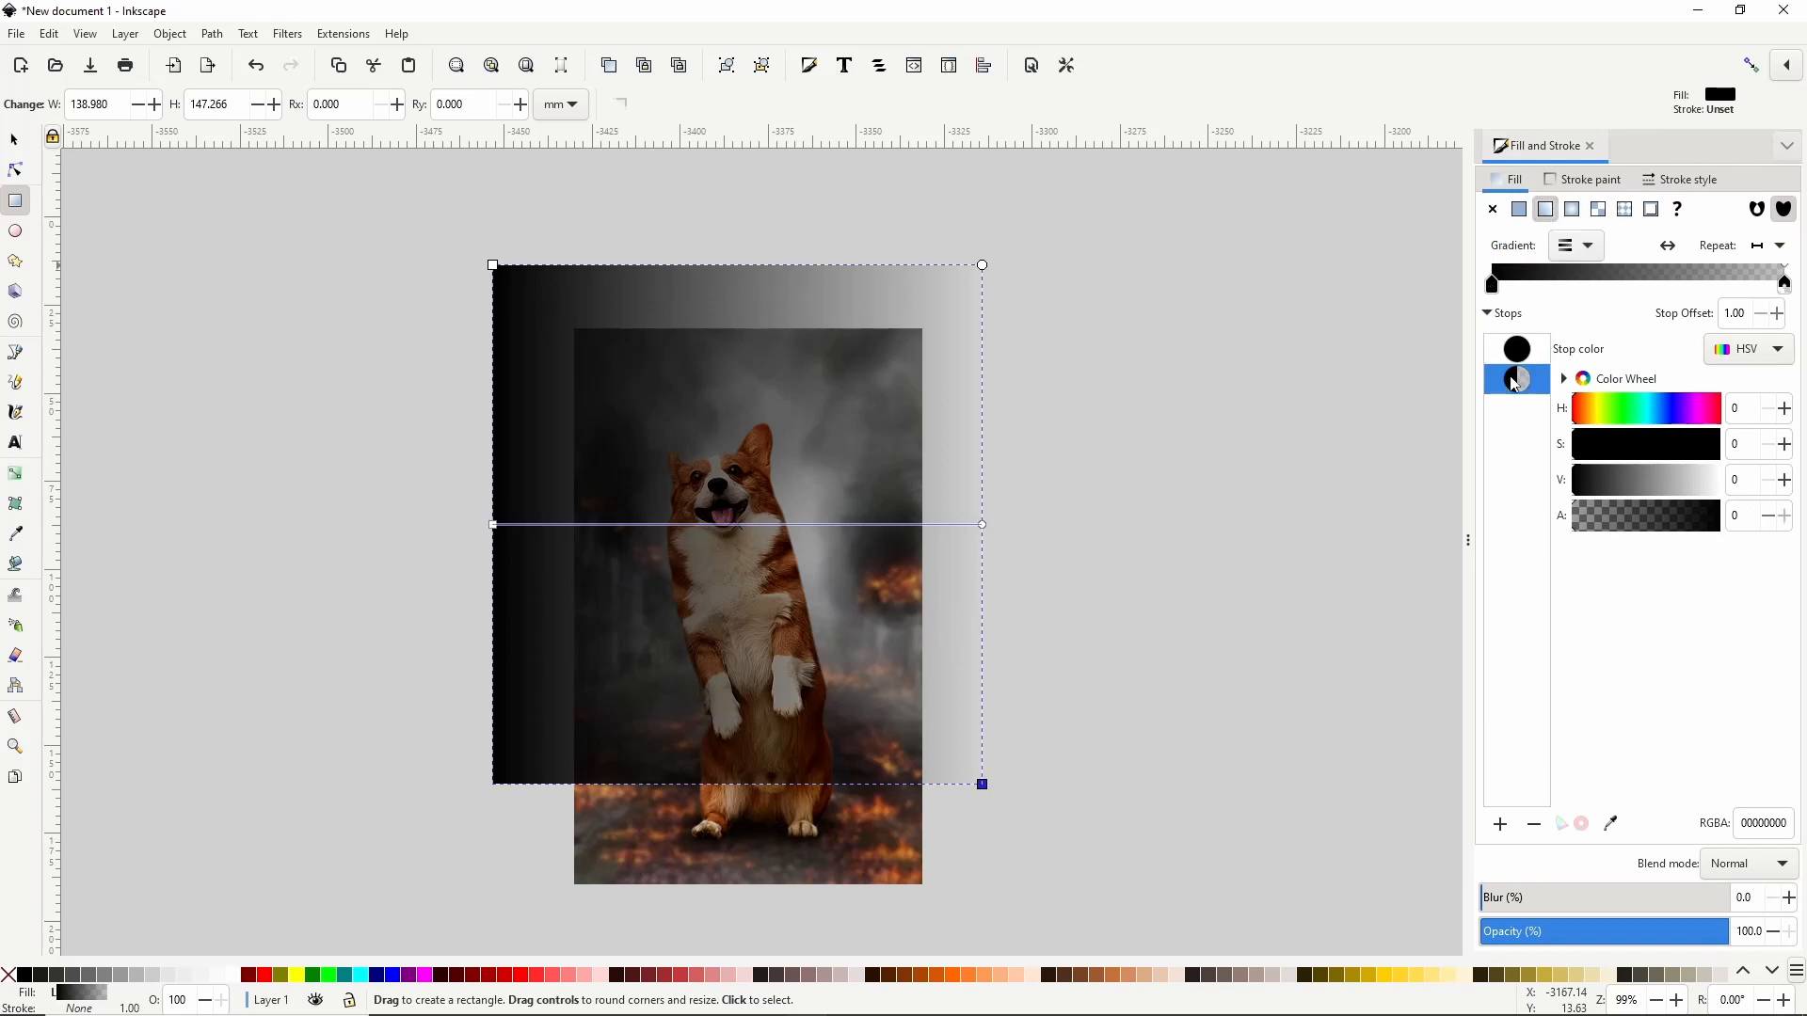
drag(1615, 494, 1745, 491)
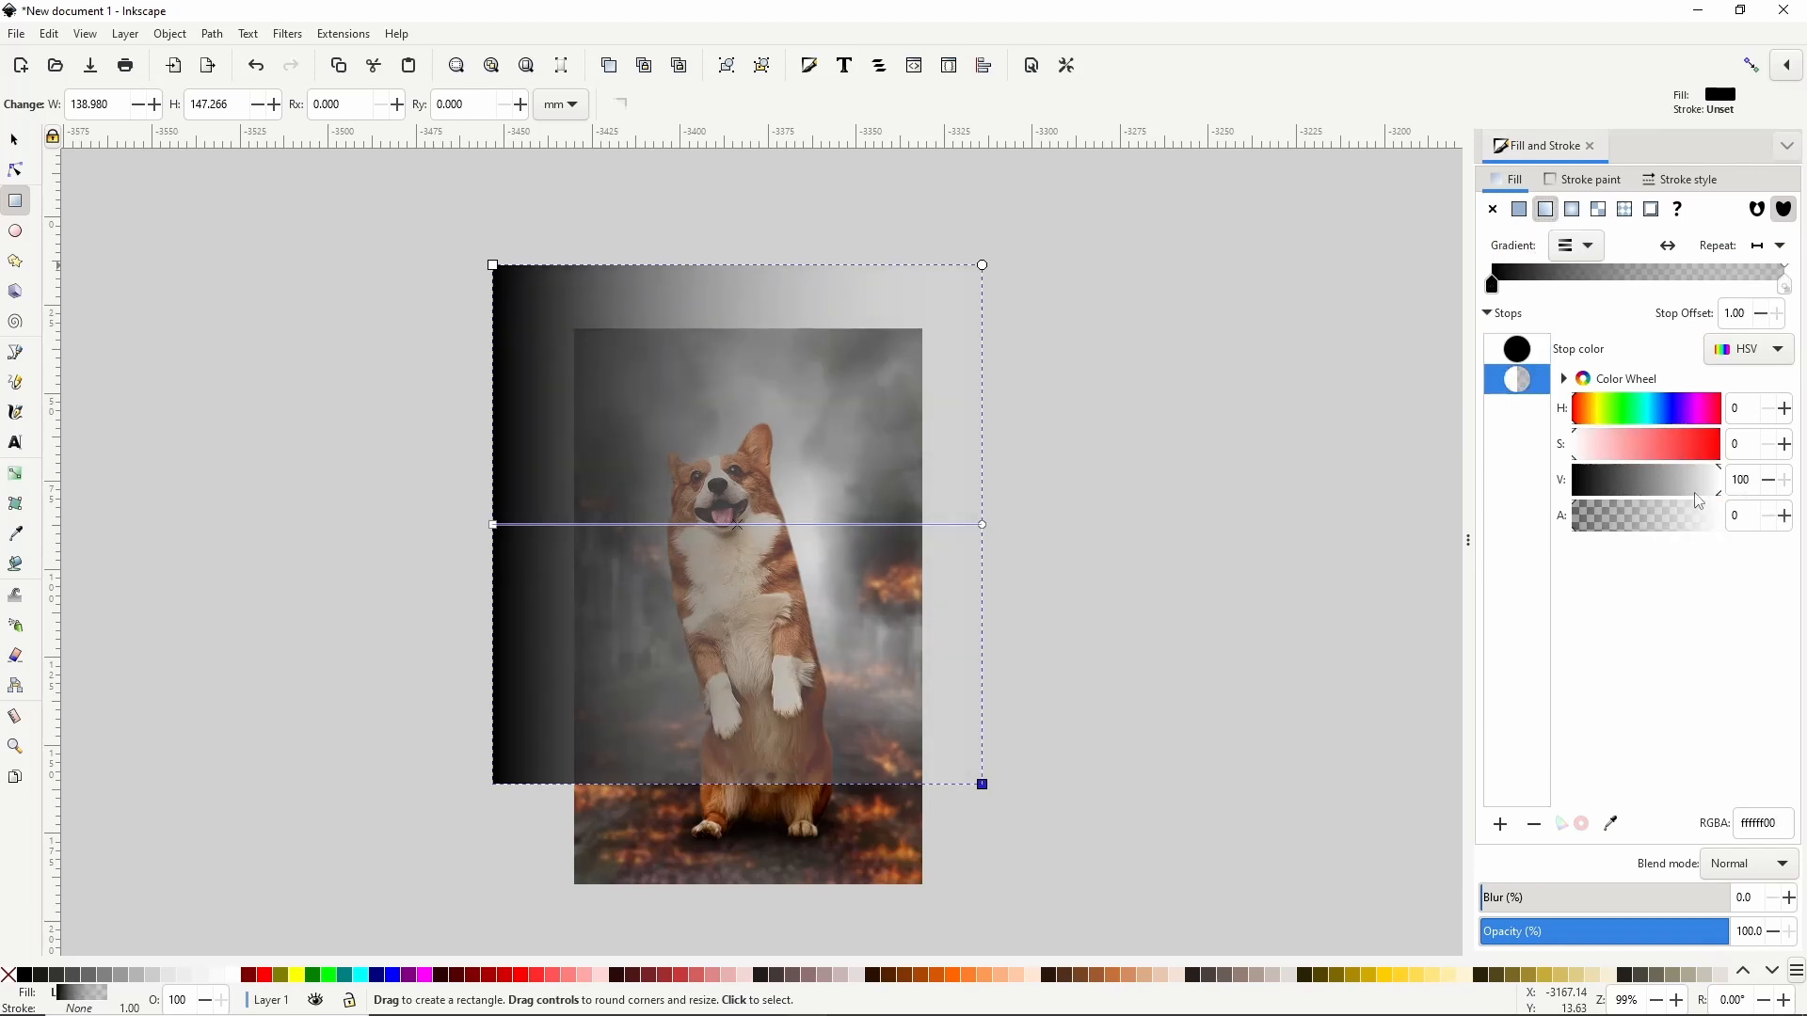
drag(1609, 516, 1756, 524)
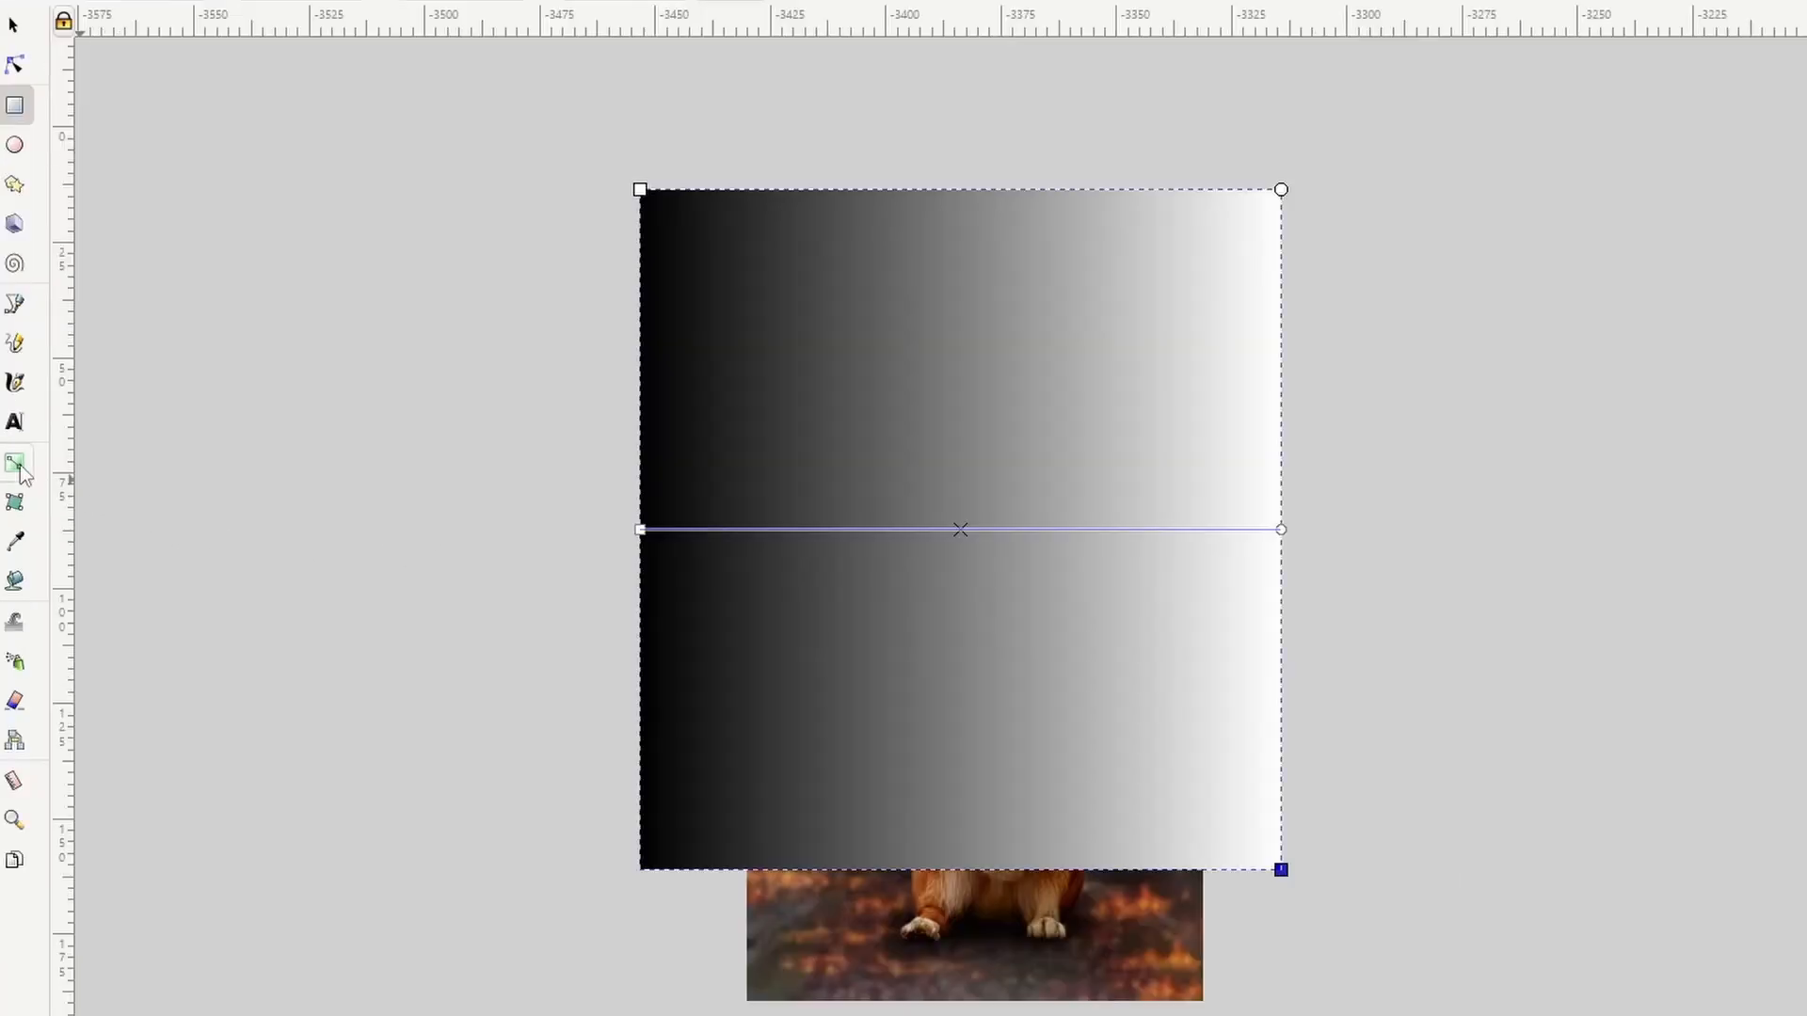
Step: Reorient the rectangle's gradient vertically, with black near its bottom edge and white at its top edge
click(16, 475)
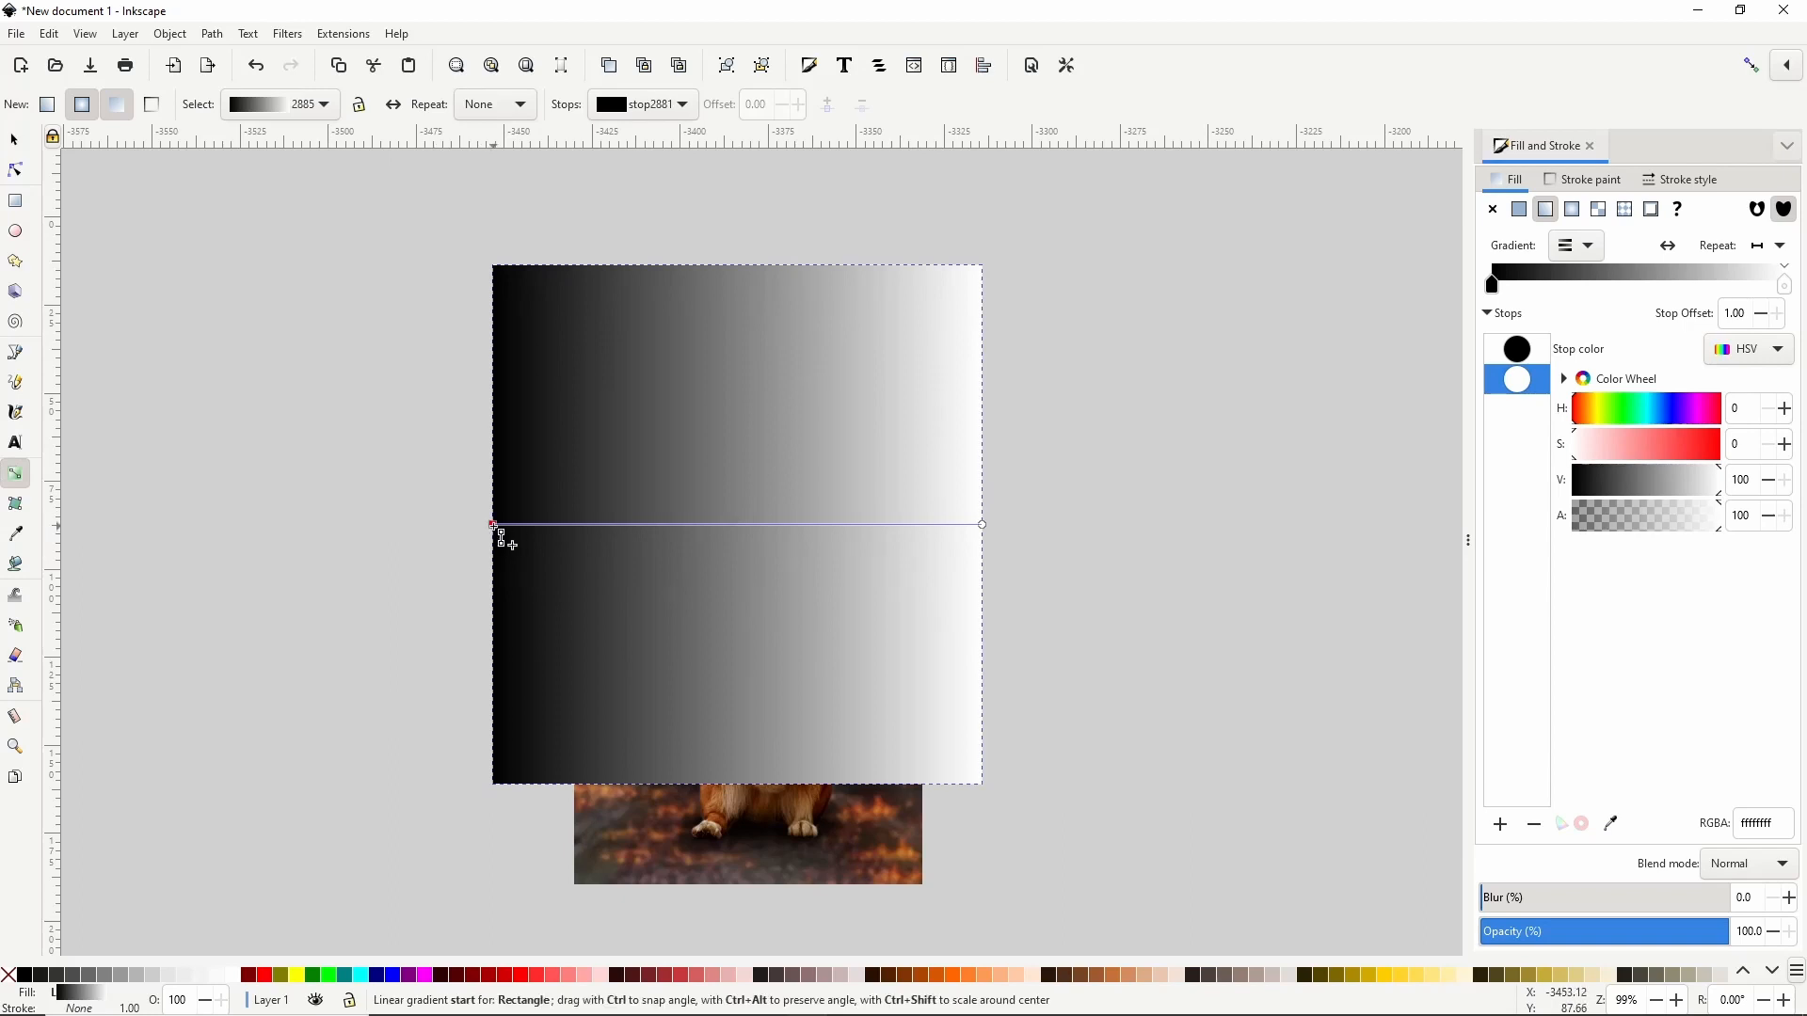
drag(495, 527, 751, 764)
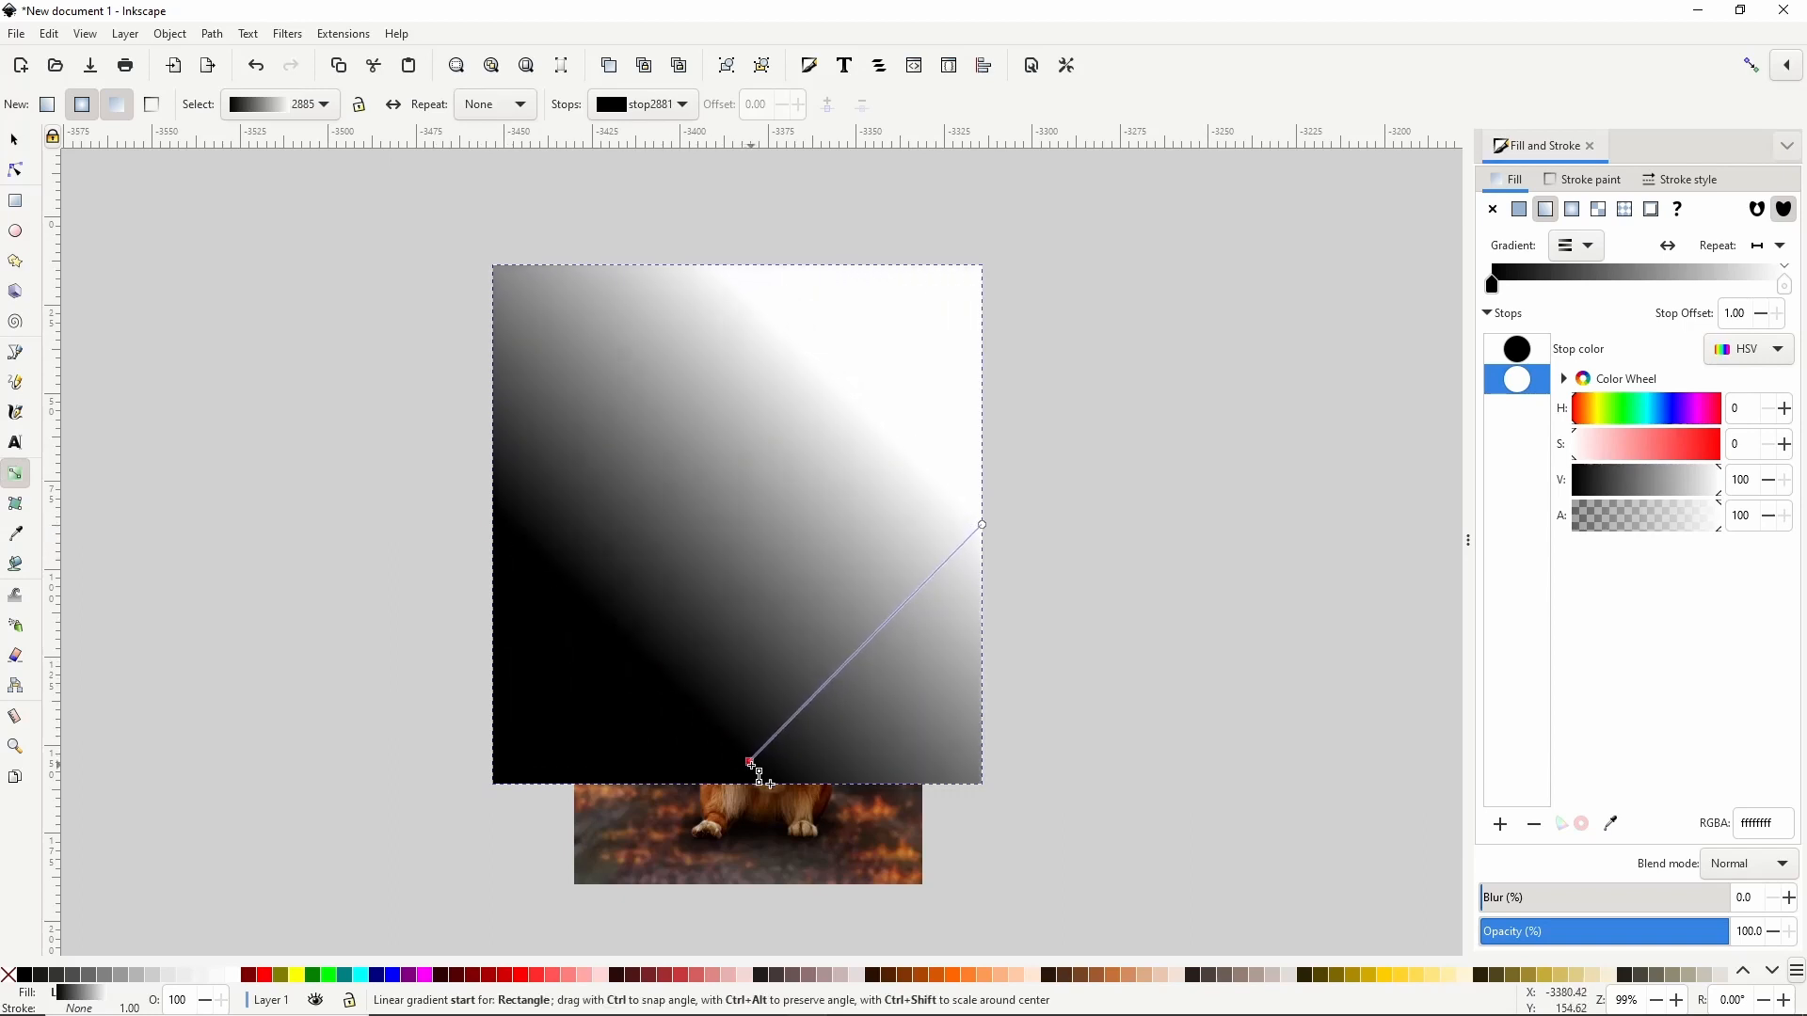
click(750, 764)
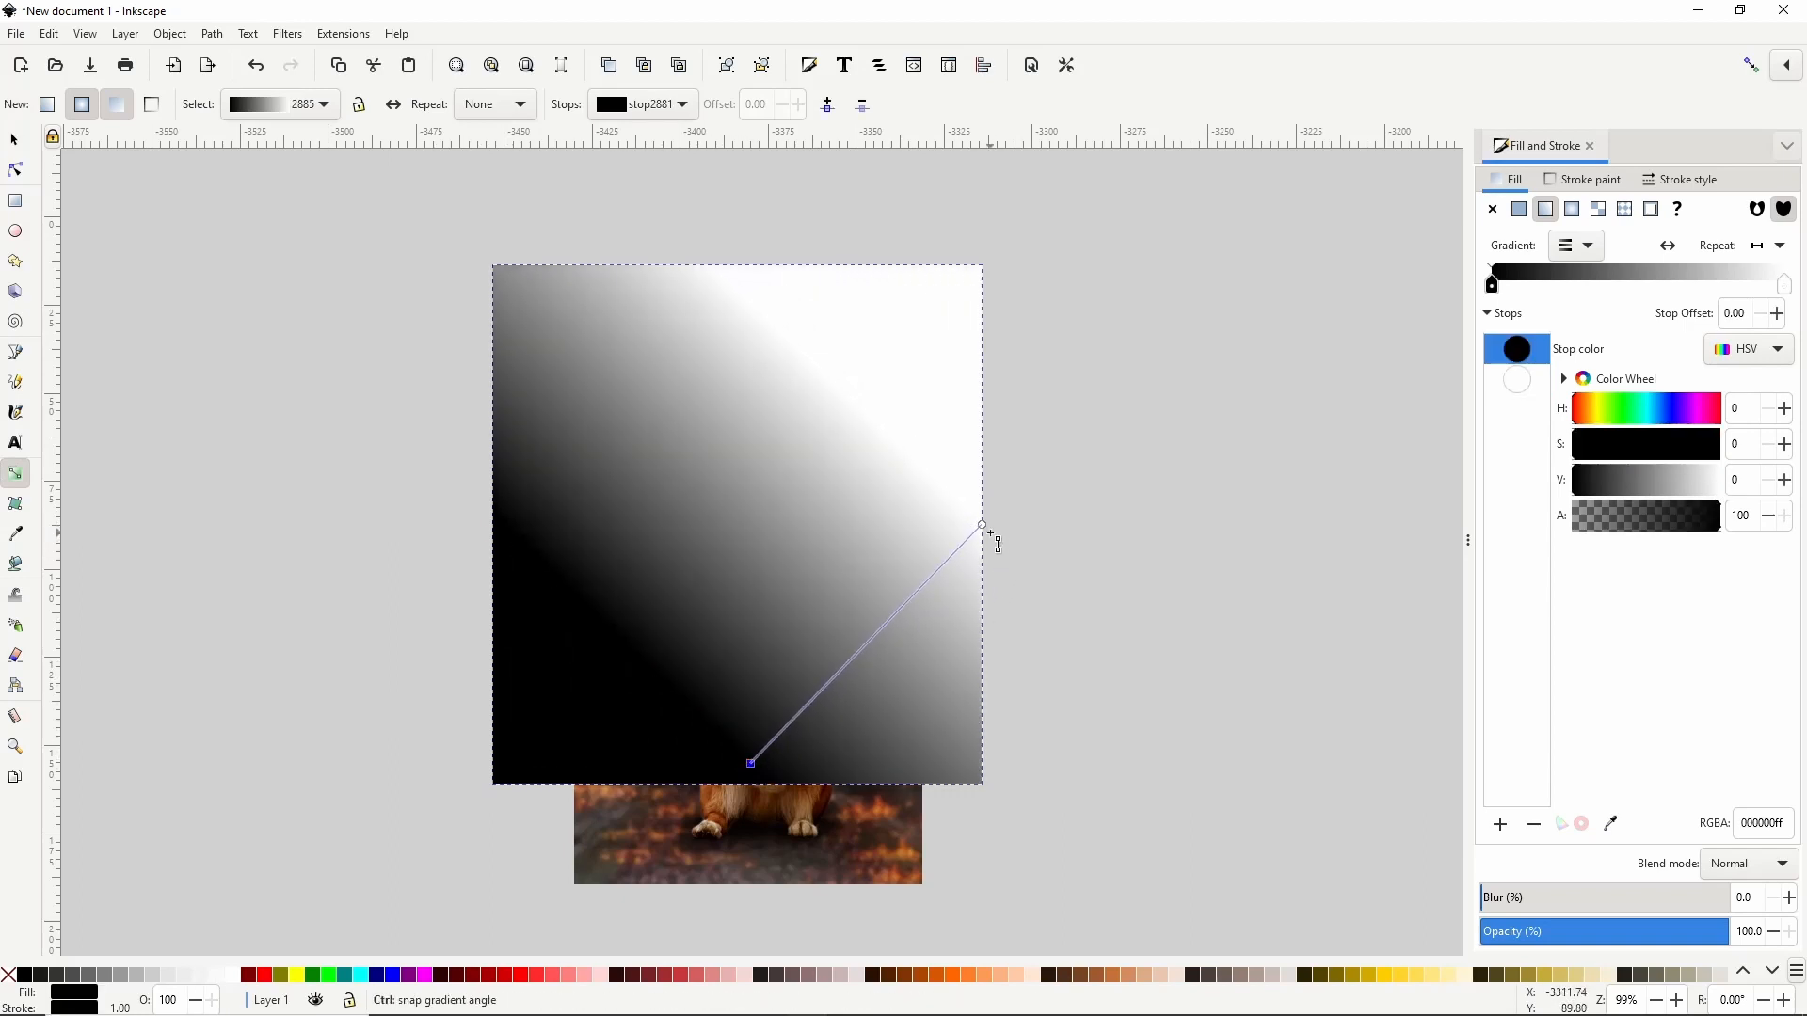
mouse_move(984, 525)
mouse_down()
mouse_move(752, 322)
mouse_move(742, 262)
mouse_up()
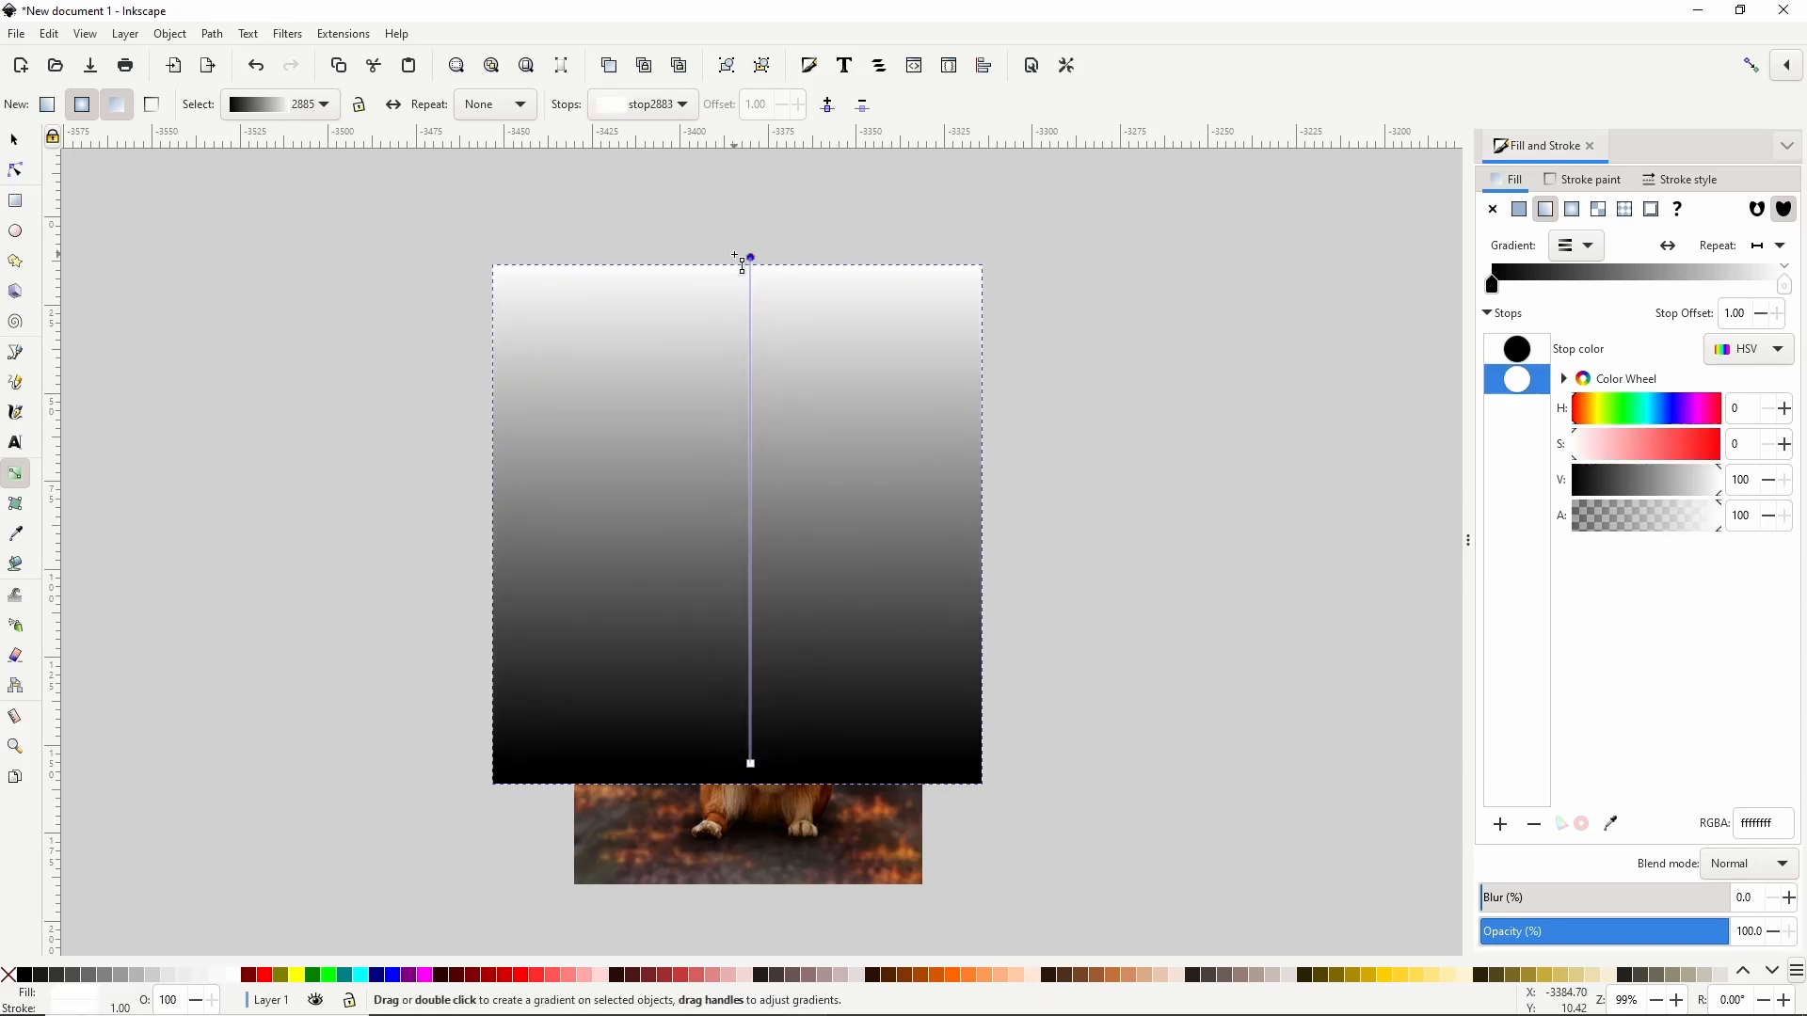
Step: Mask the blurred background copy with the black-to-white gradient rectangle
click(14, 139)
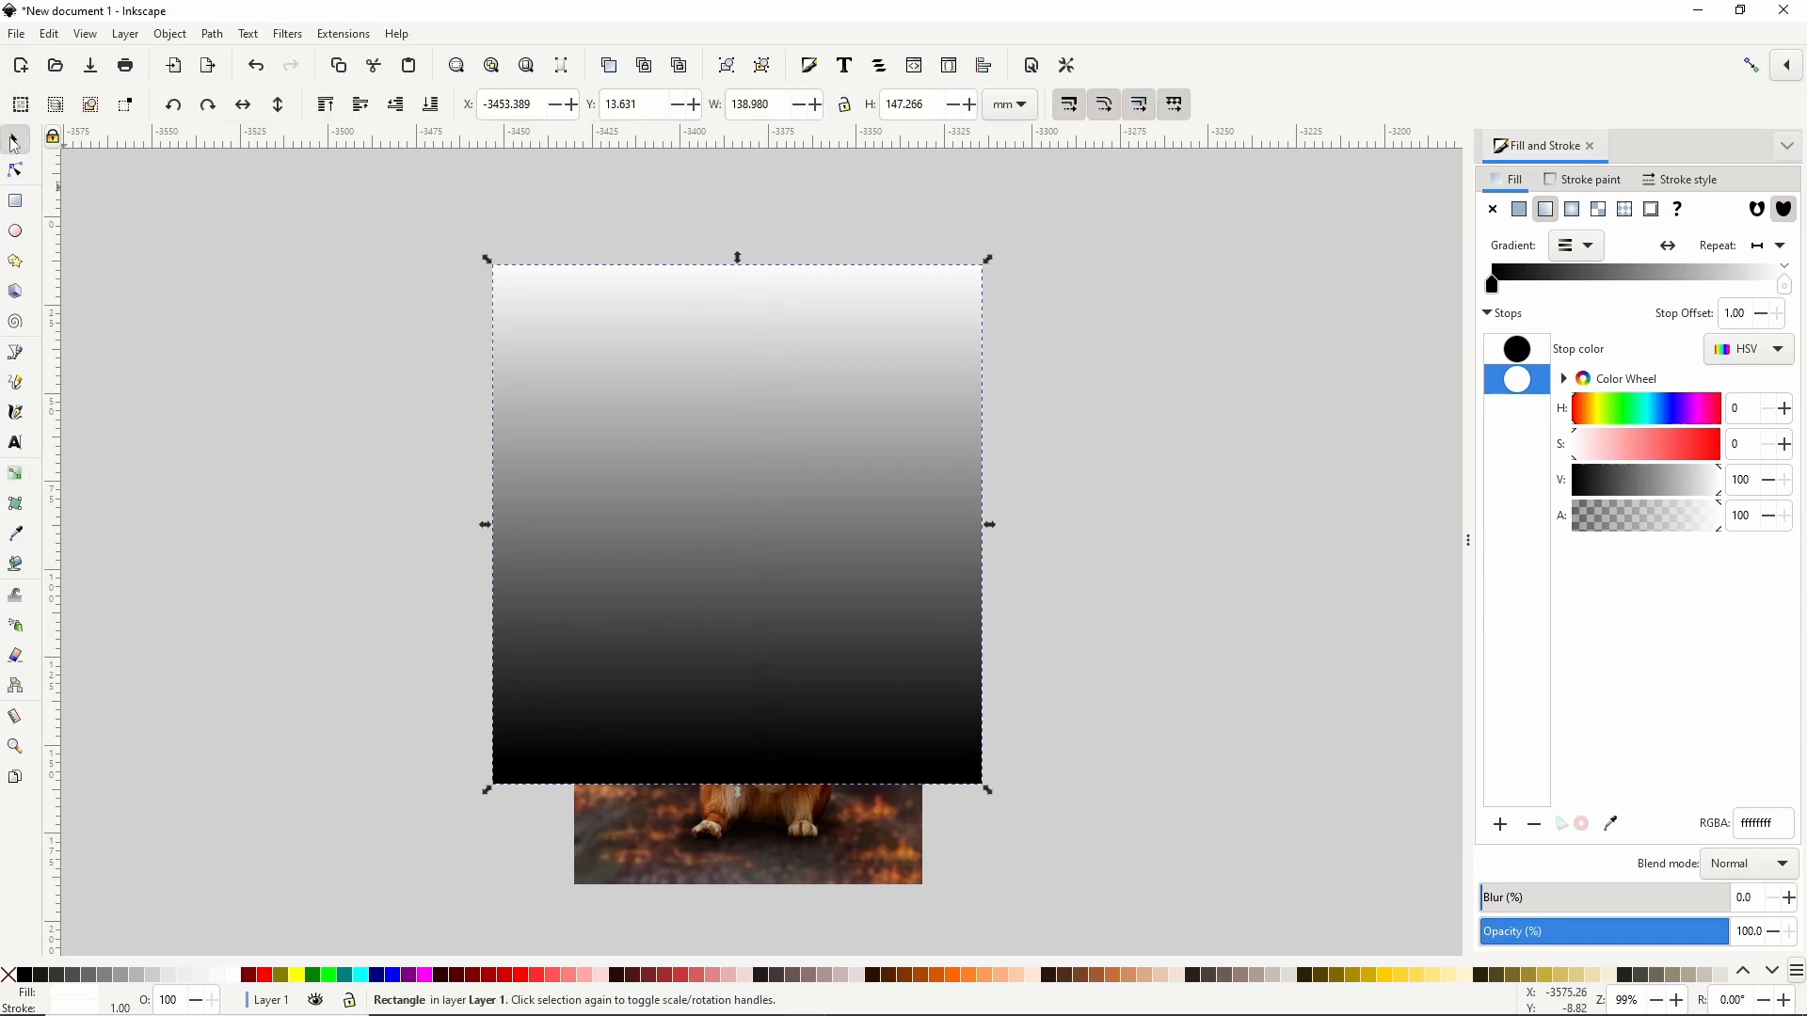
shift+click(599, 840)
right_click(598, 839)
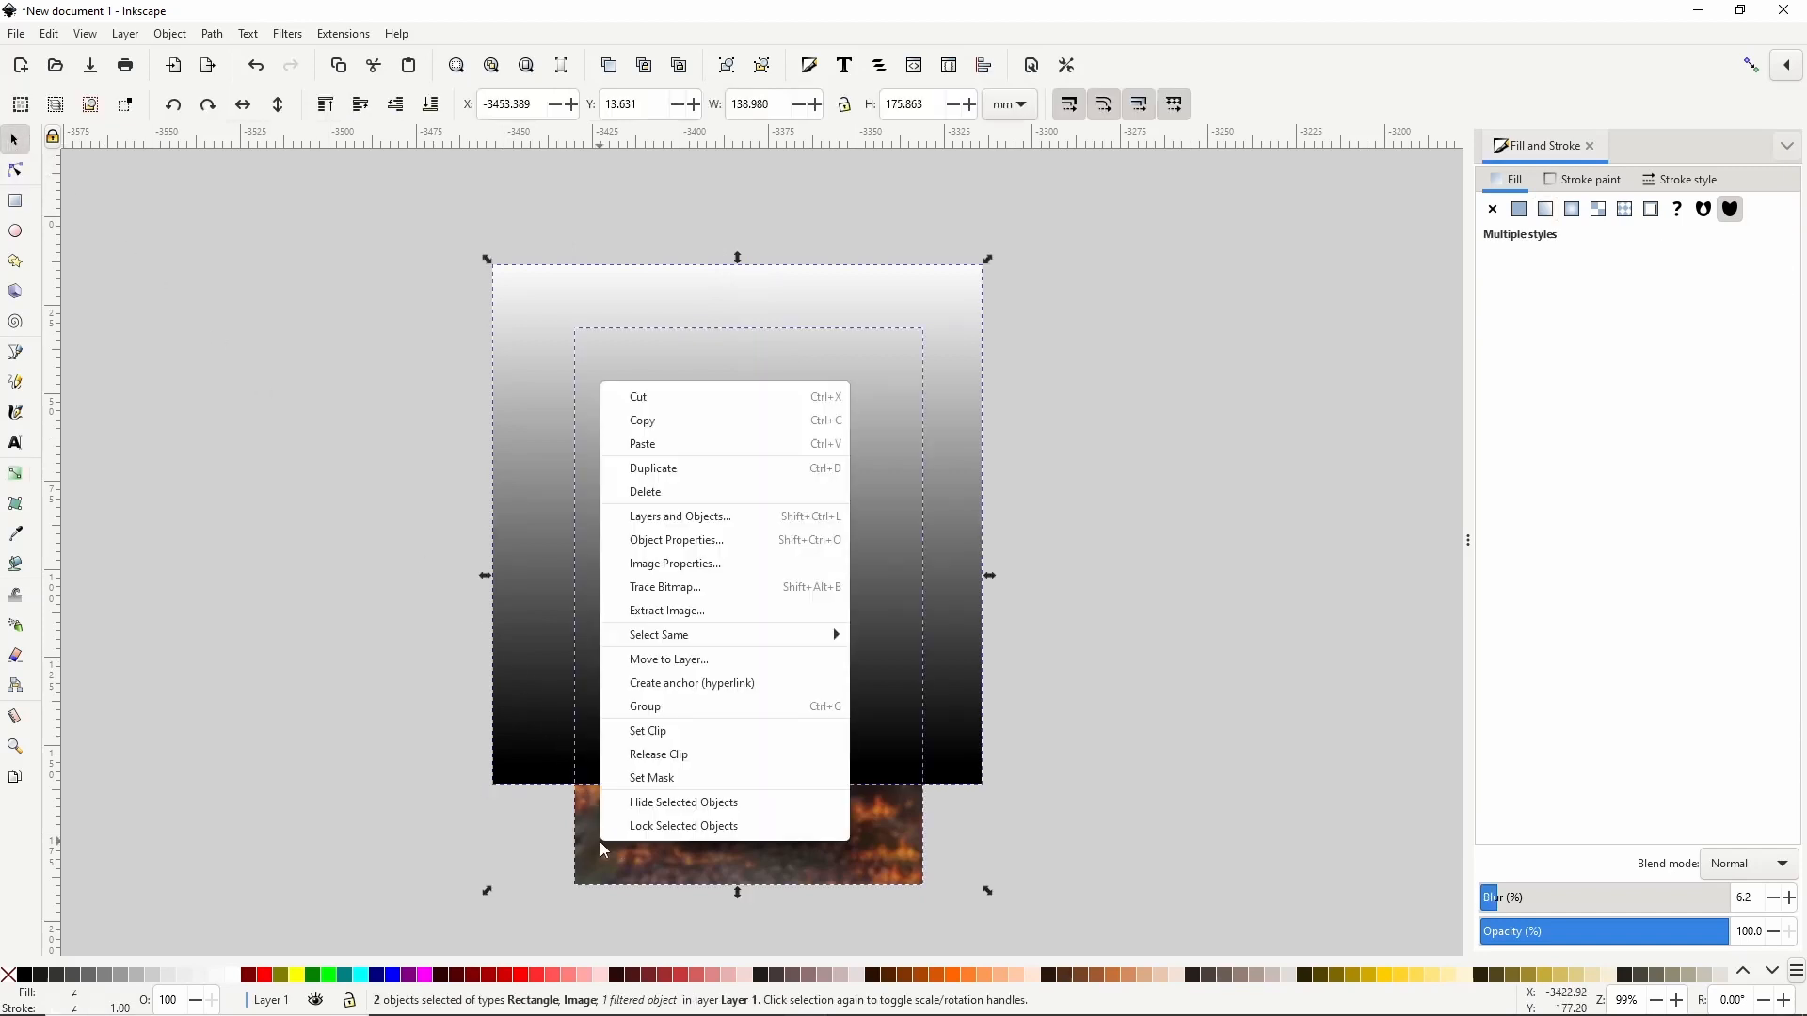
click(627, 778)
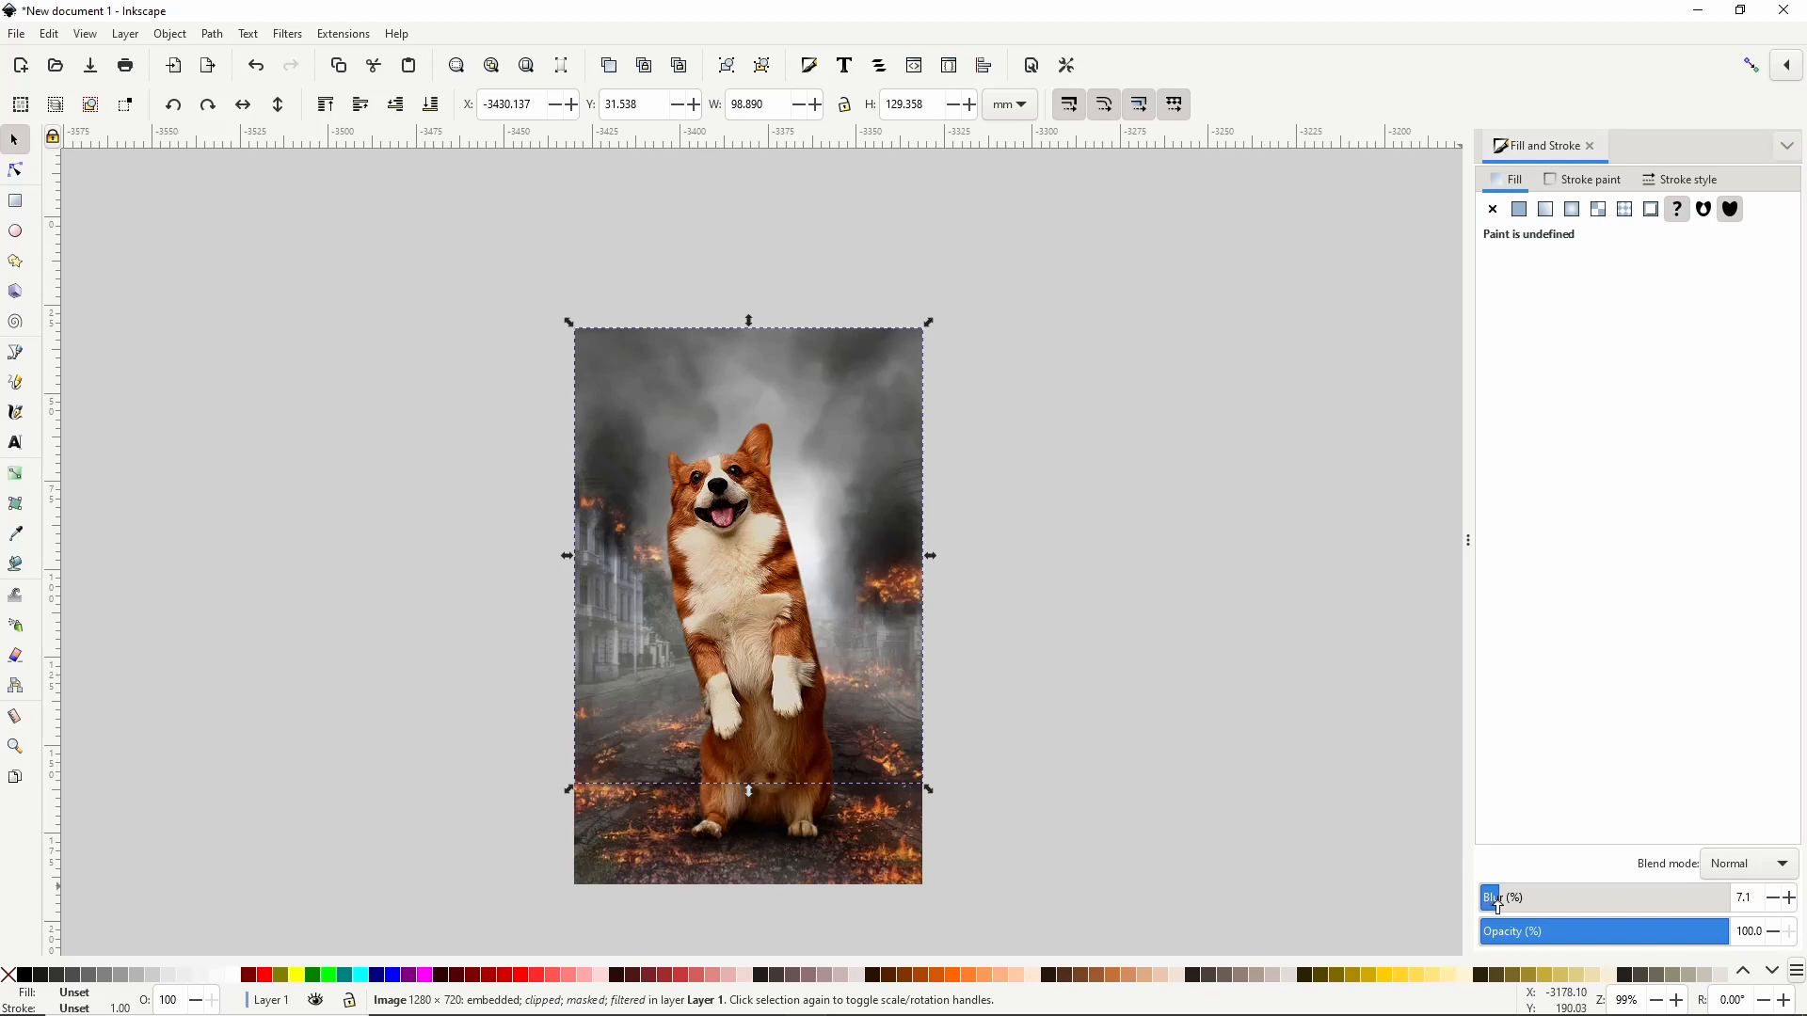
Step: Increase the masked background's blur slightly and deselect it
drag(1497, 903, 1500, 903)
click(1015, 624)
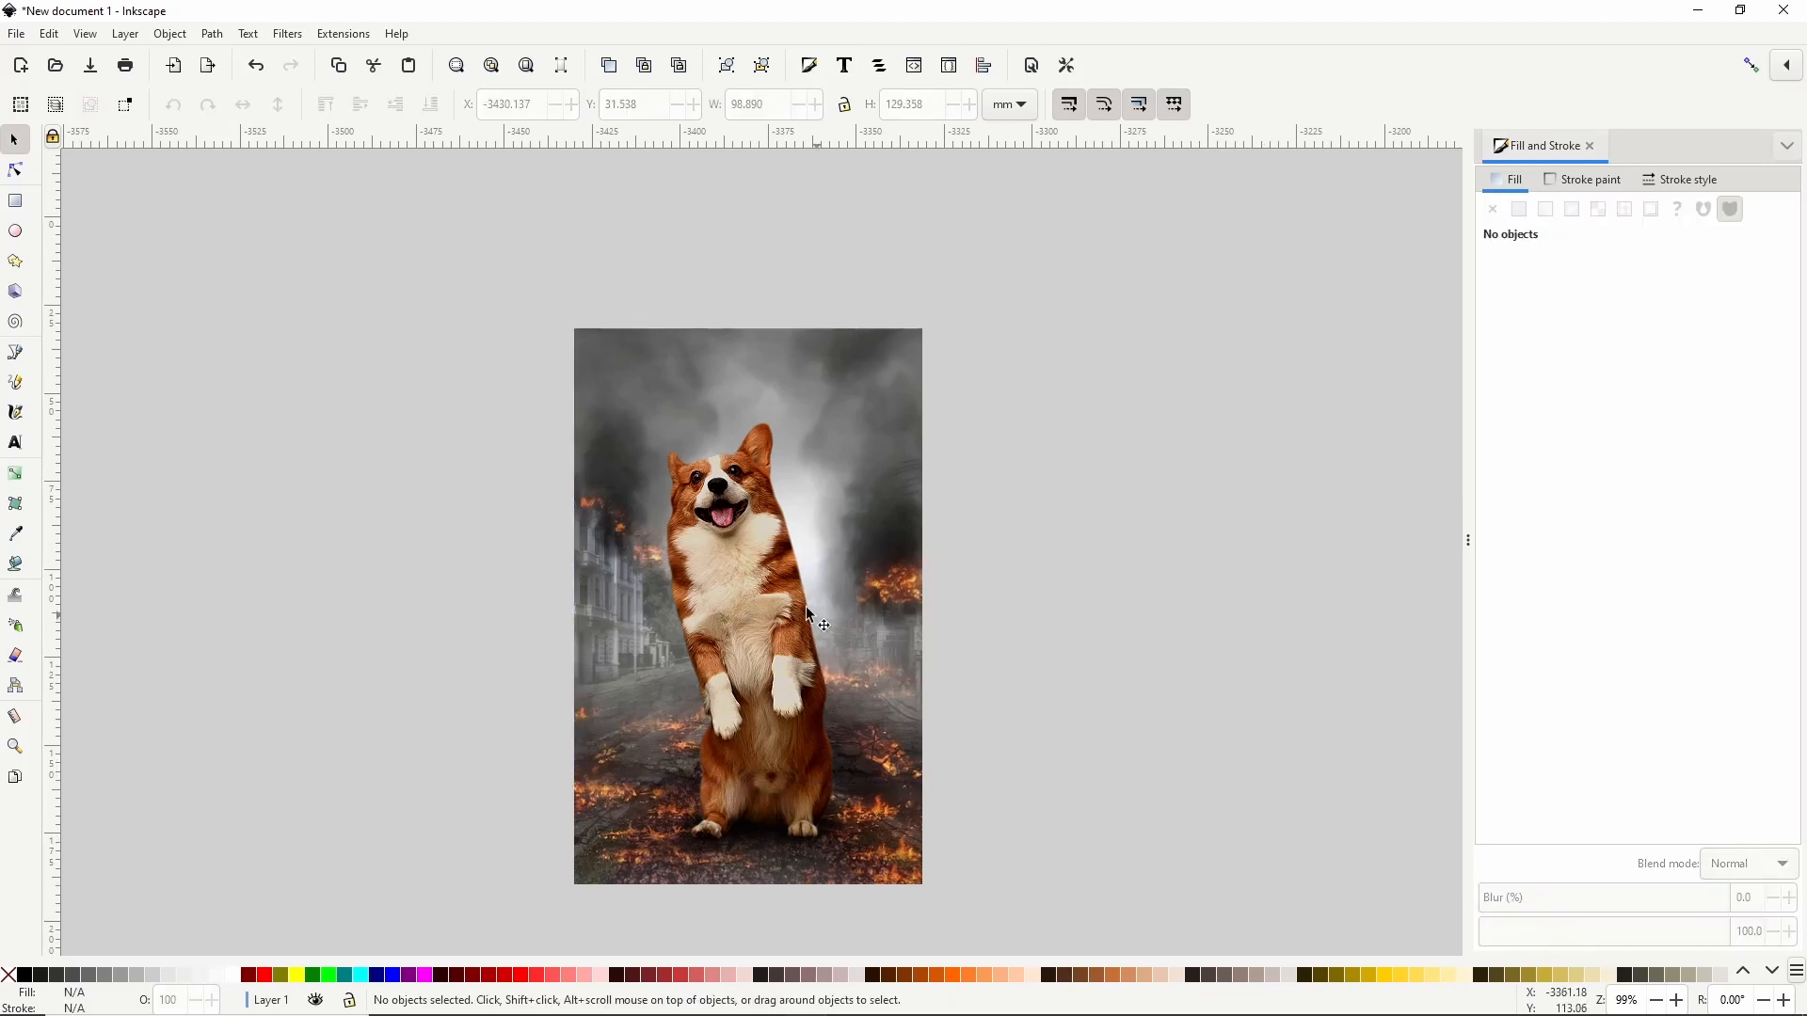
drag(875, 642, 967, 563)
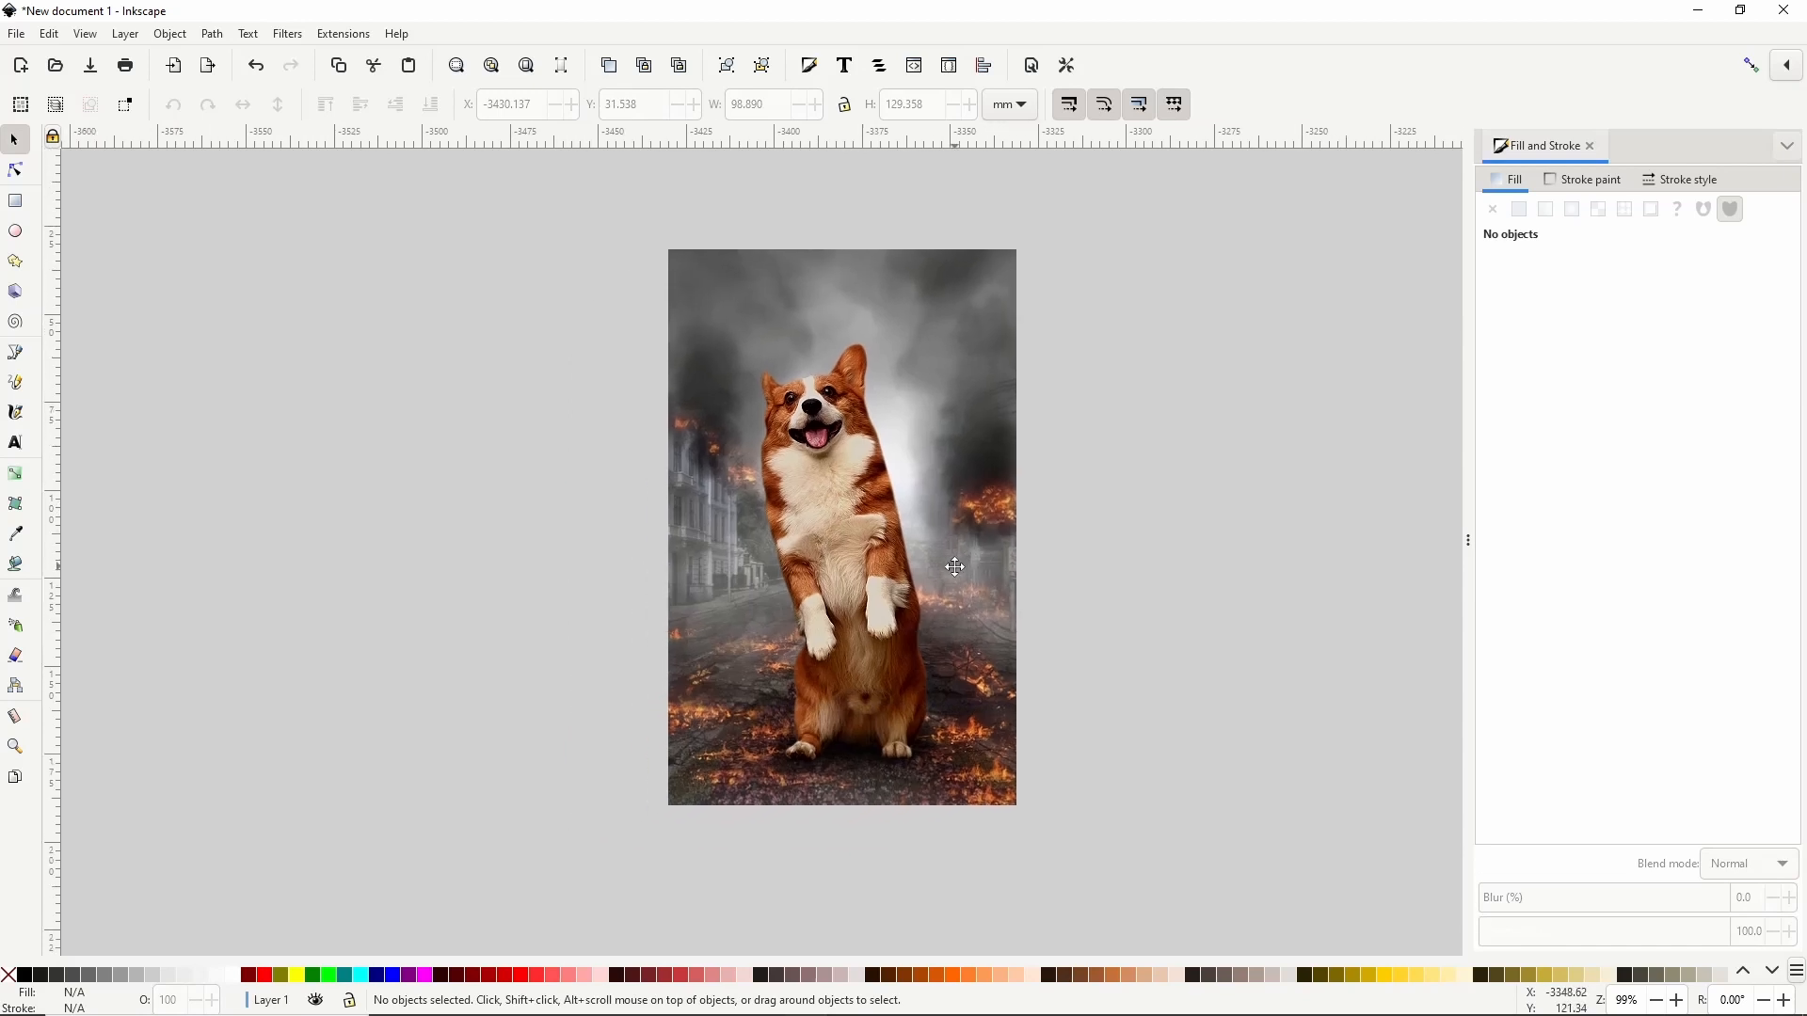